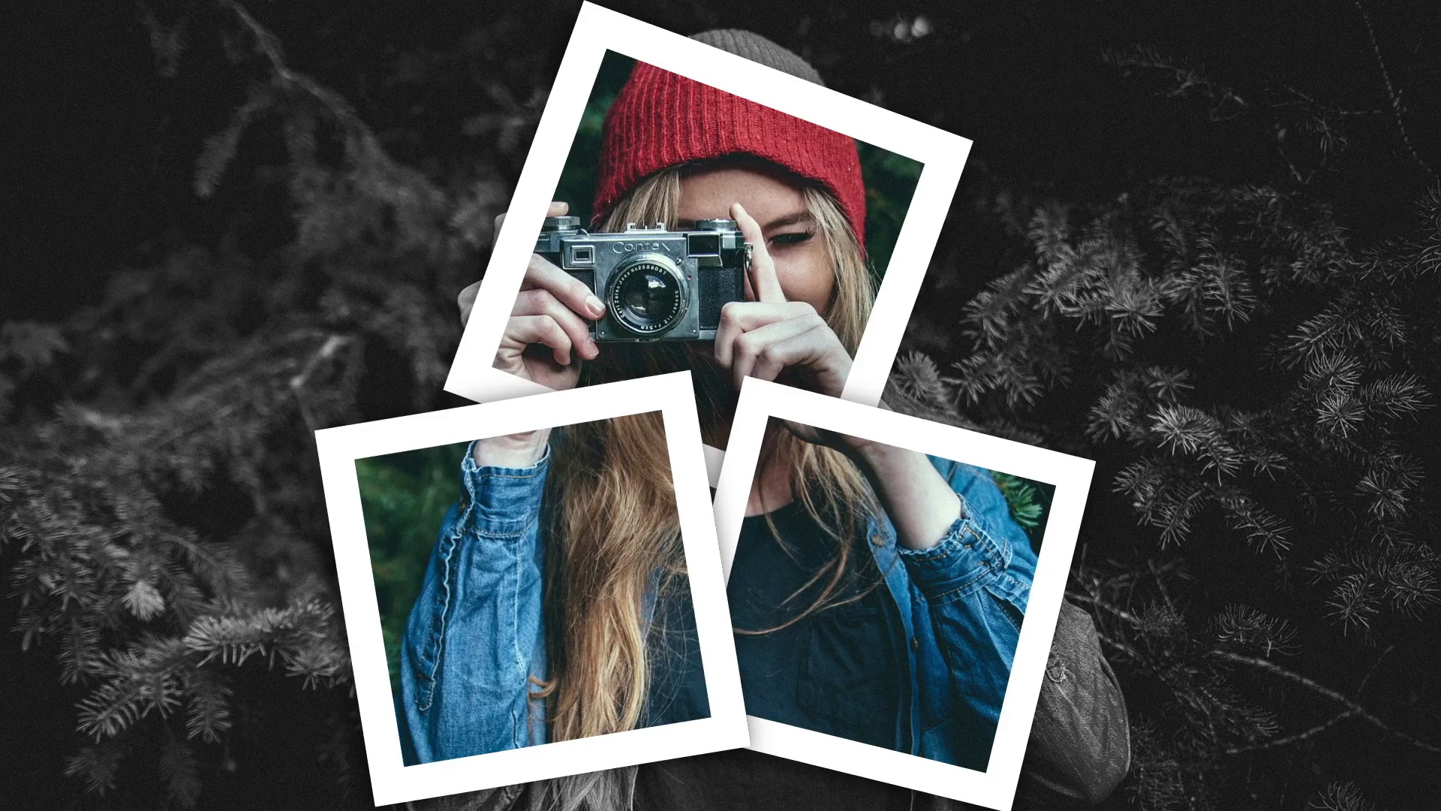
# Leave the slide show and add a new slide 3 with a dark grey solid background
pyautogui.press('Escape')
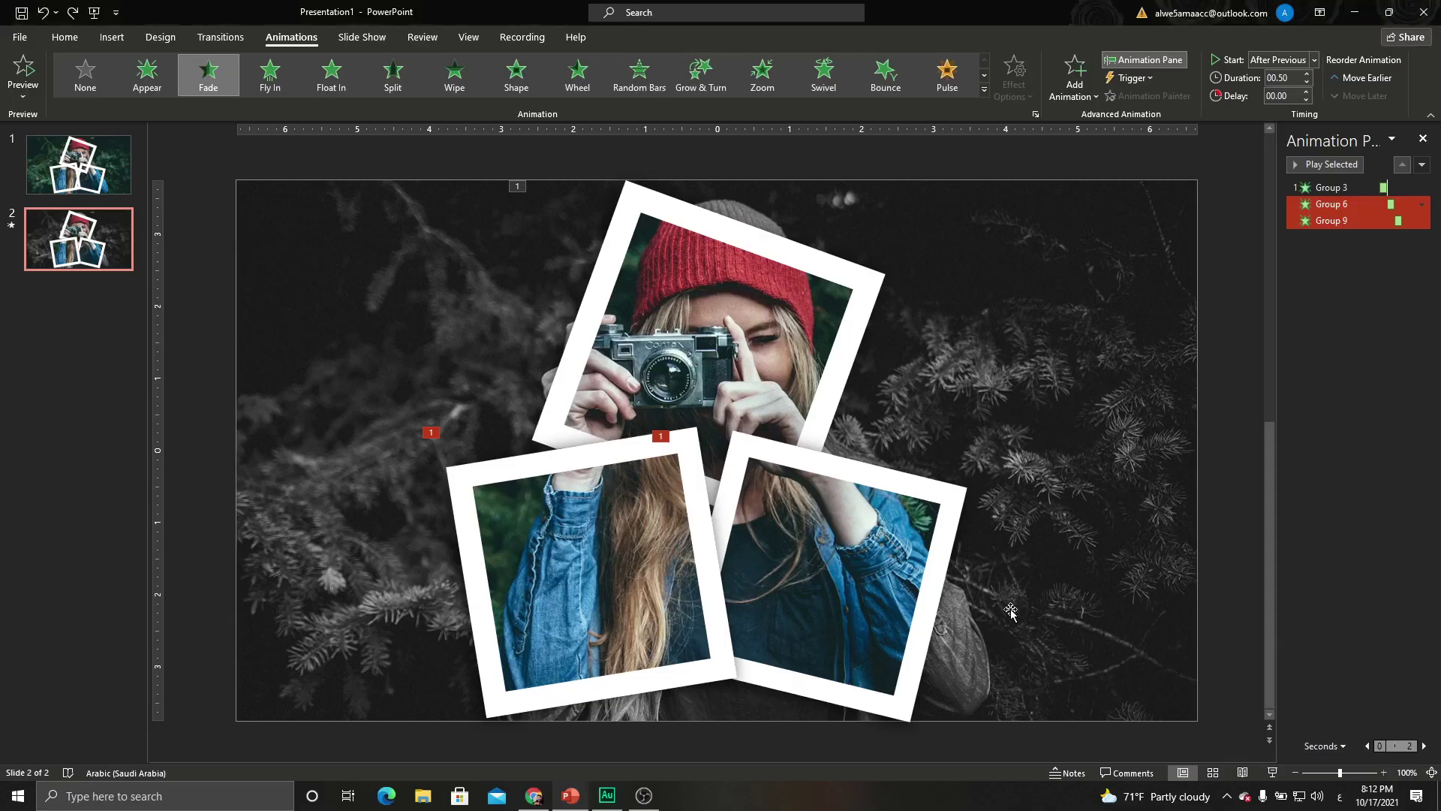
pyautogui.rightClick(88, 335)
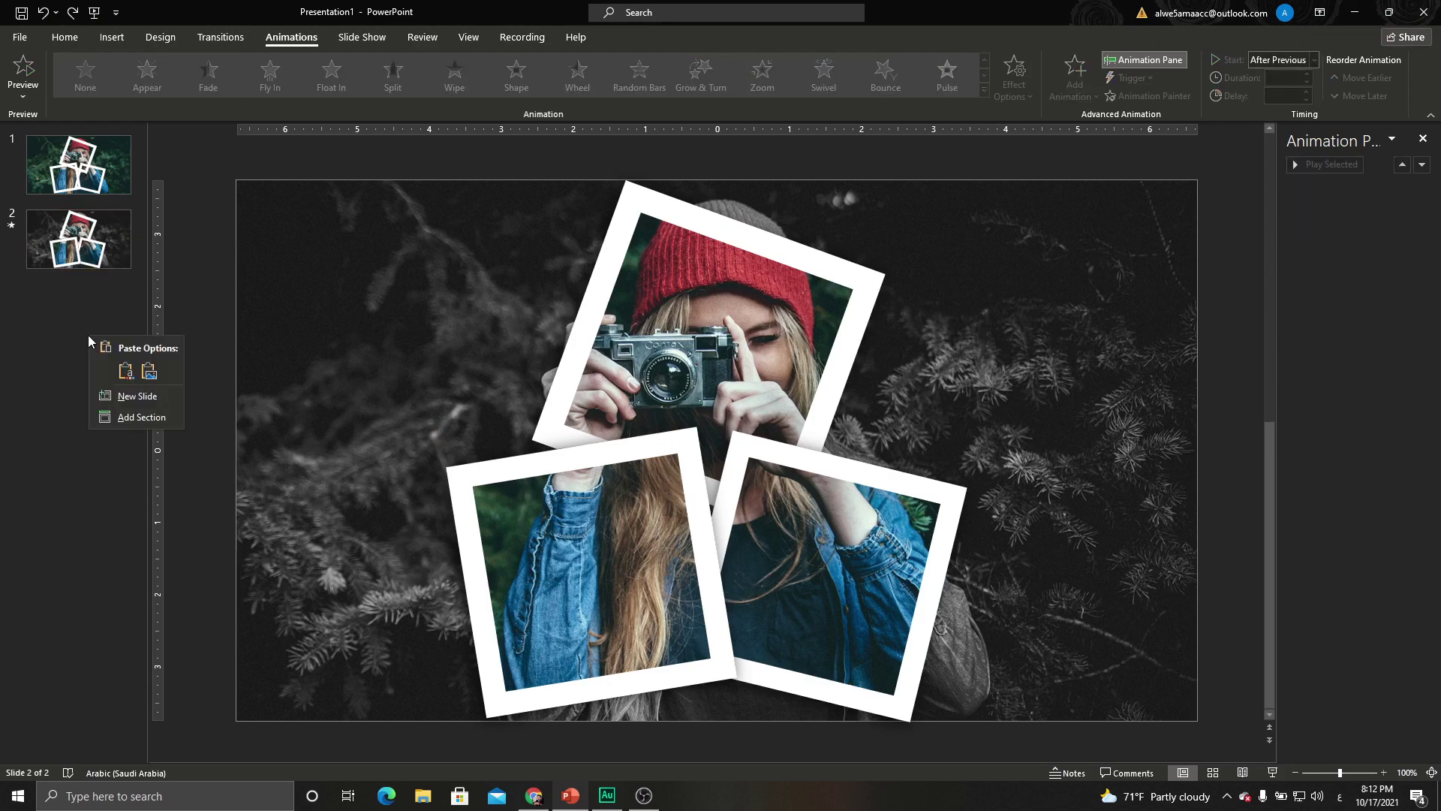
pyautogui.click(122, 403)
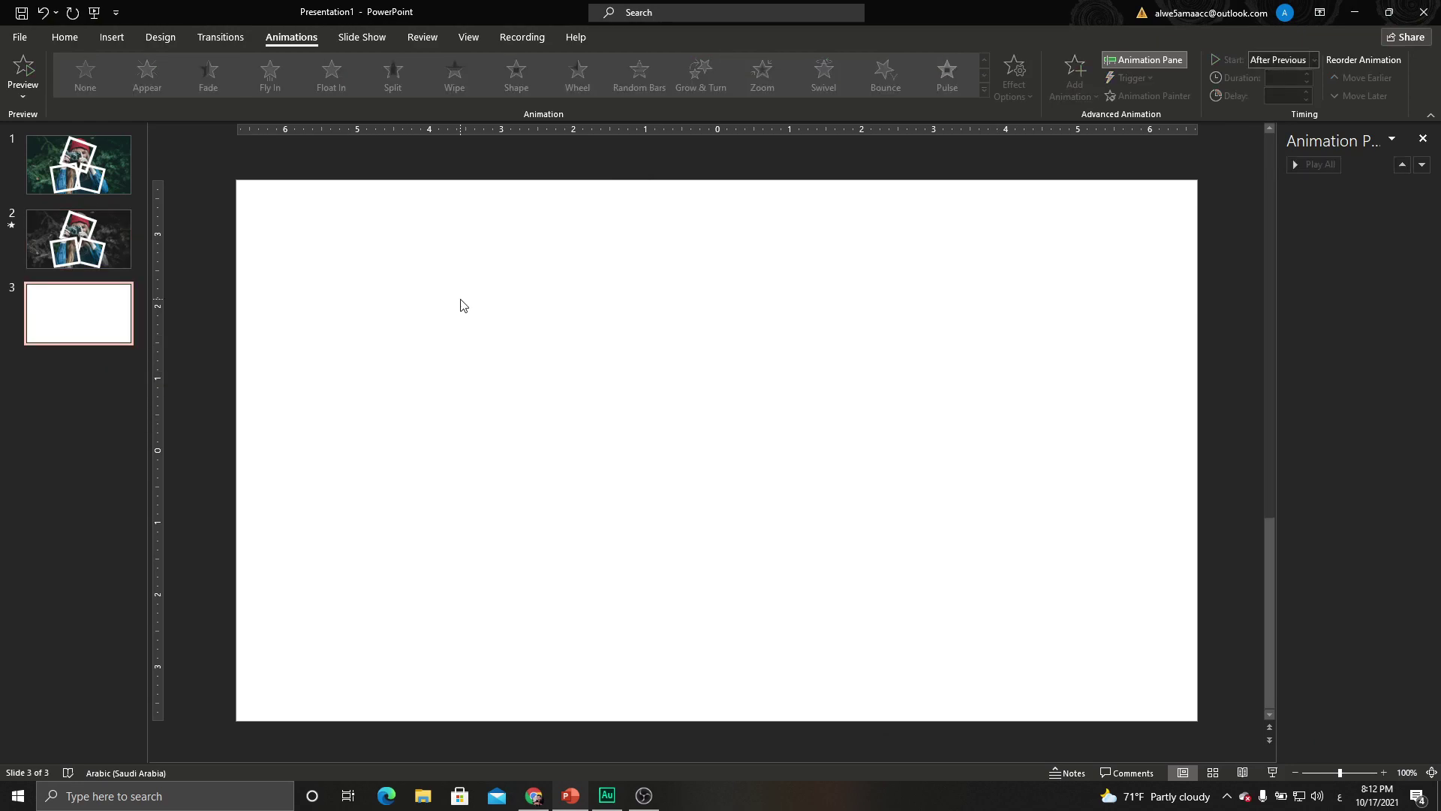
pyautogui.rightClick(743, 320)
pyautogui.click(808, 465)
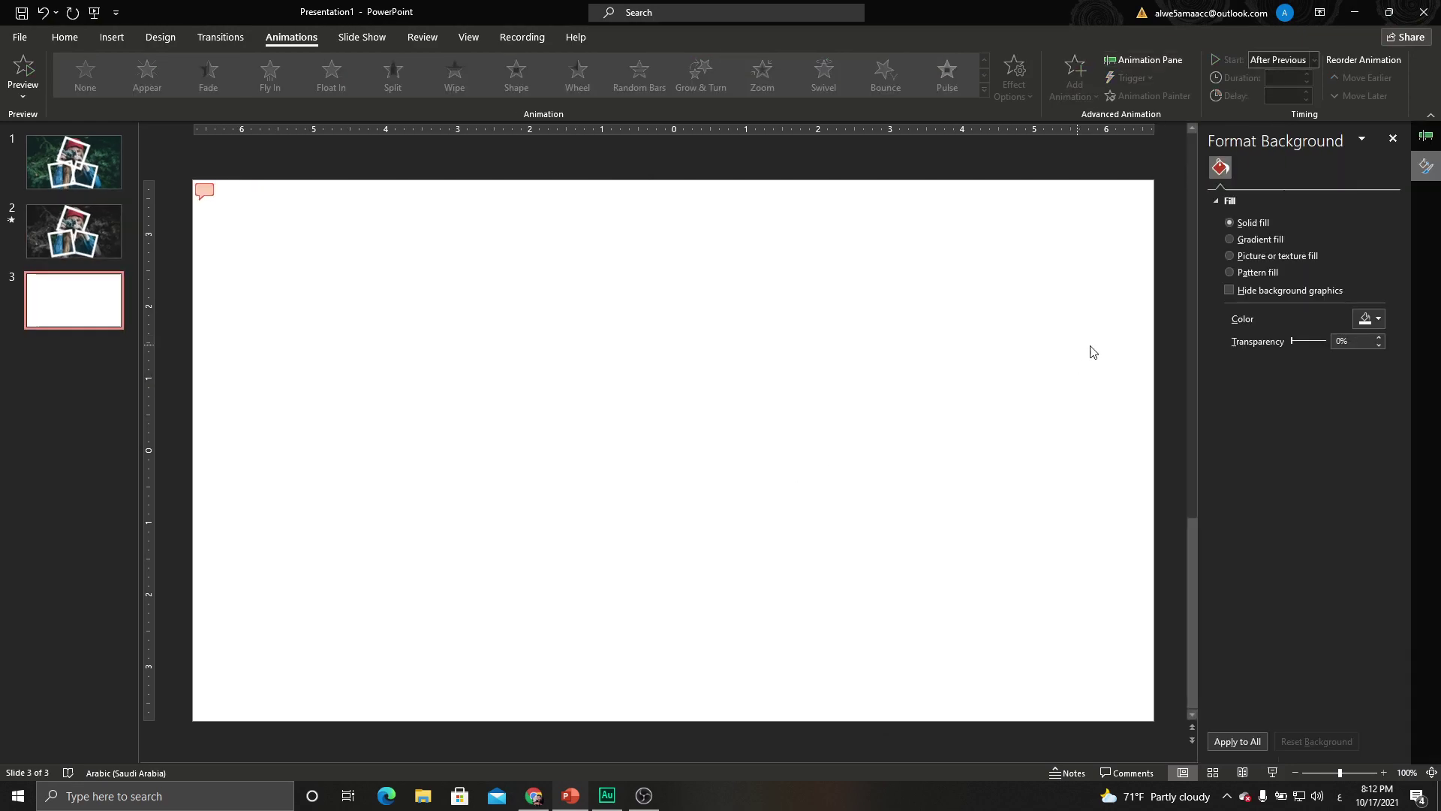
pyautogui.click(1371, 318)
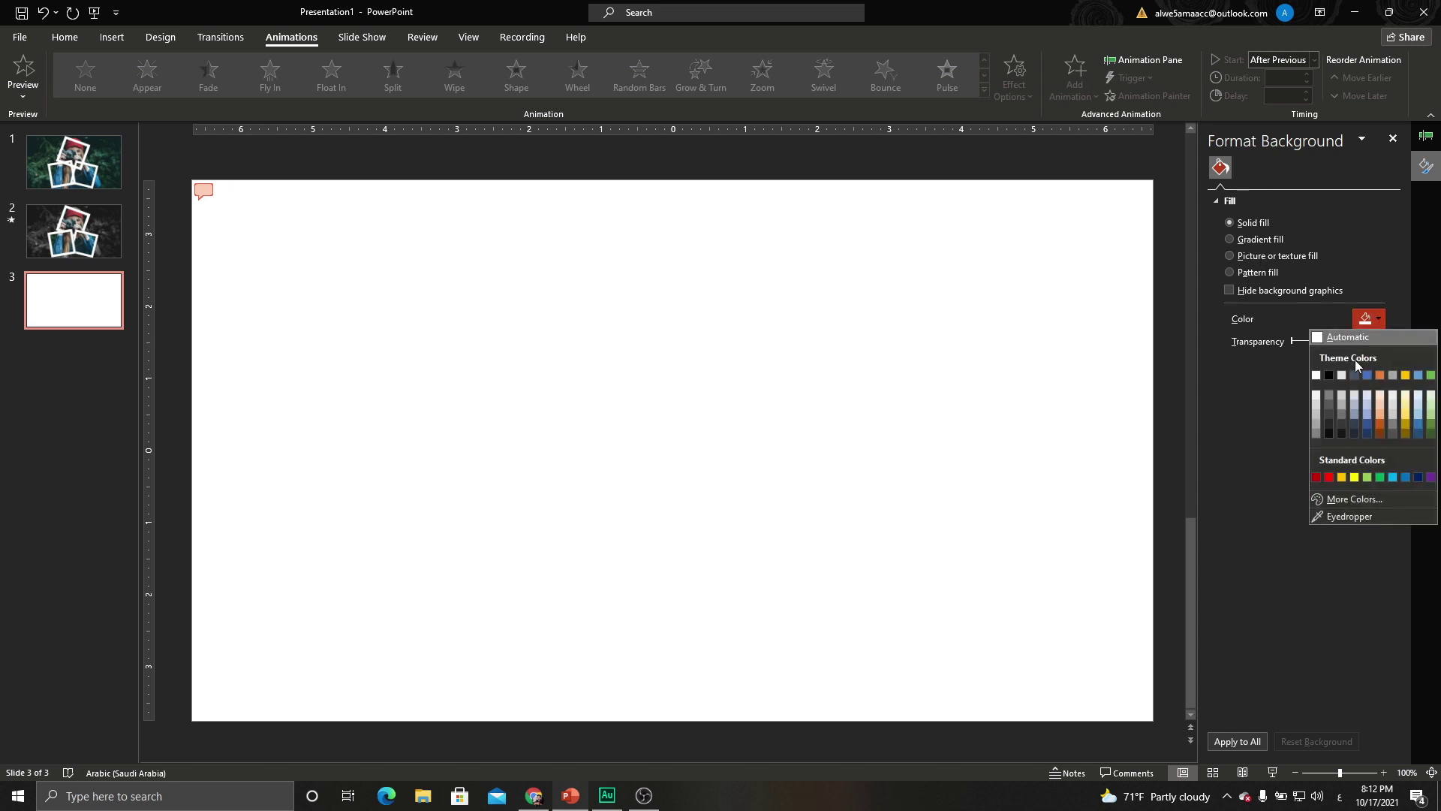
pyautogui.click(1330, 424)
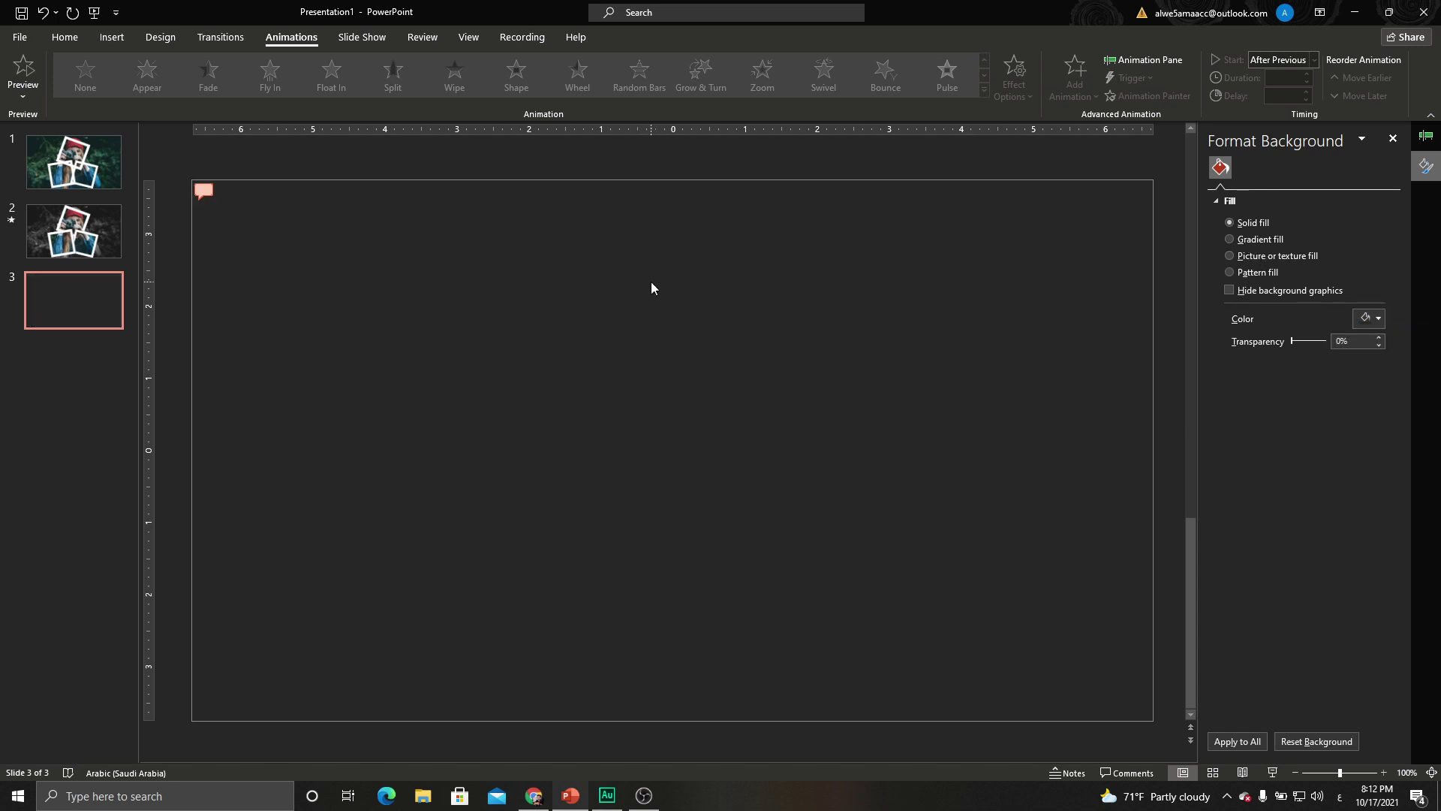
# Choose the photographer-g774fce6d0_1920 picture from this device to insert
pyautogui.click(109, 37)
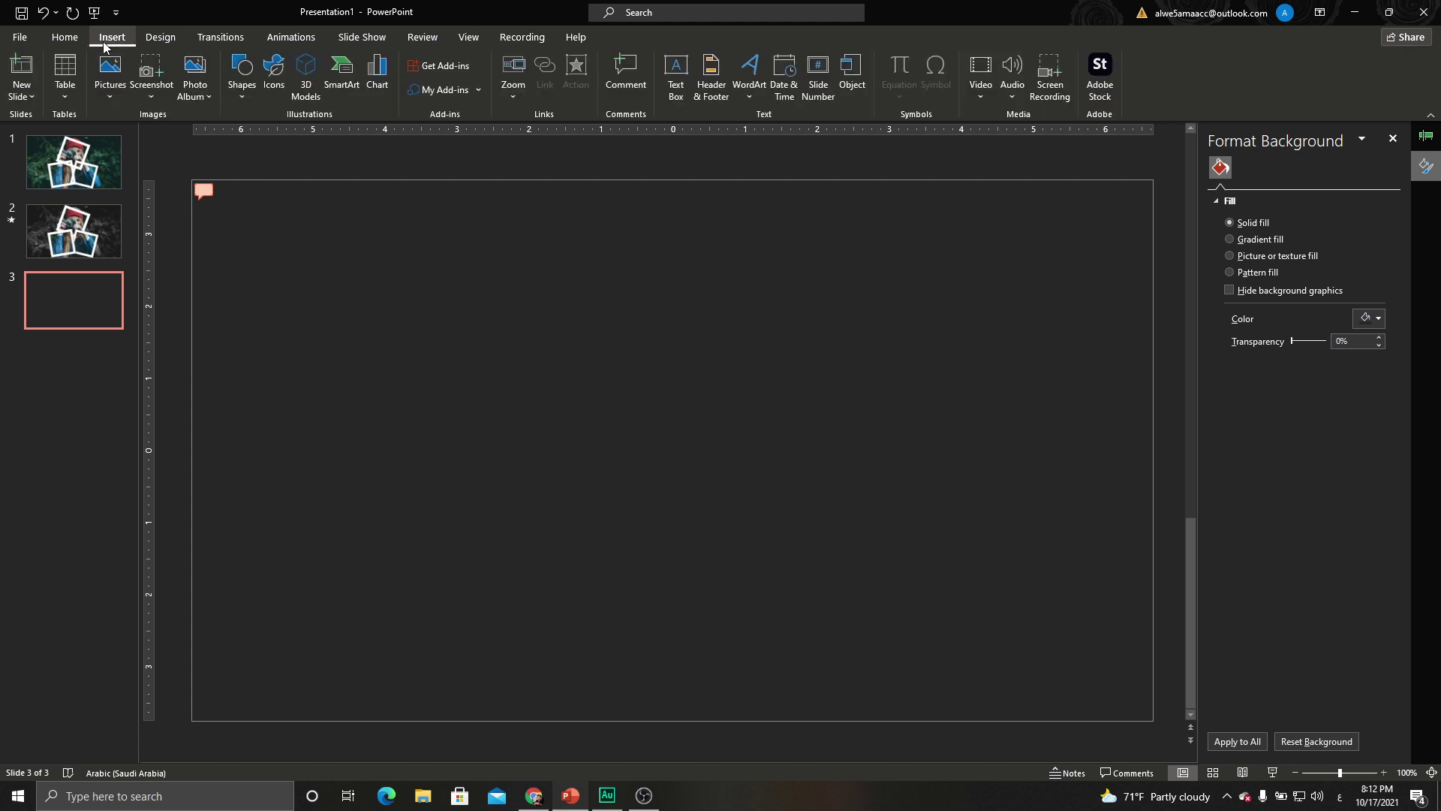
pyautogui.click(104, 96)
pyautogui.click(135, 141)
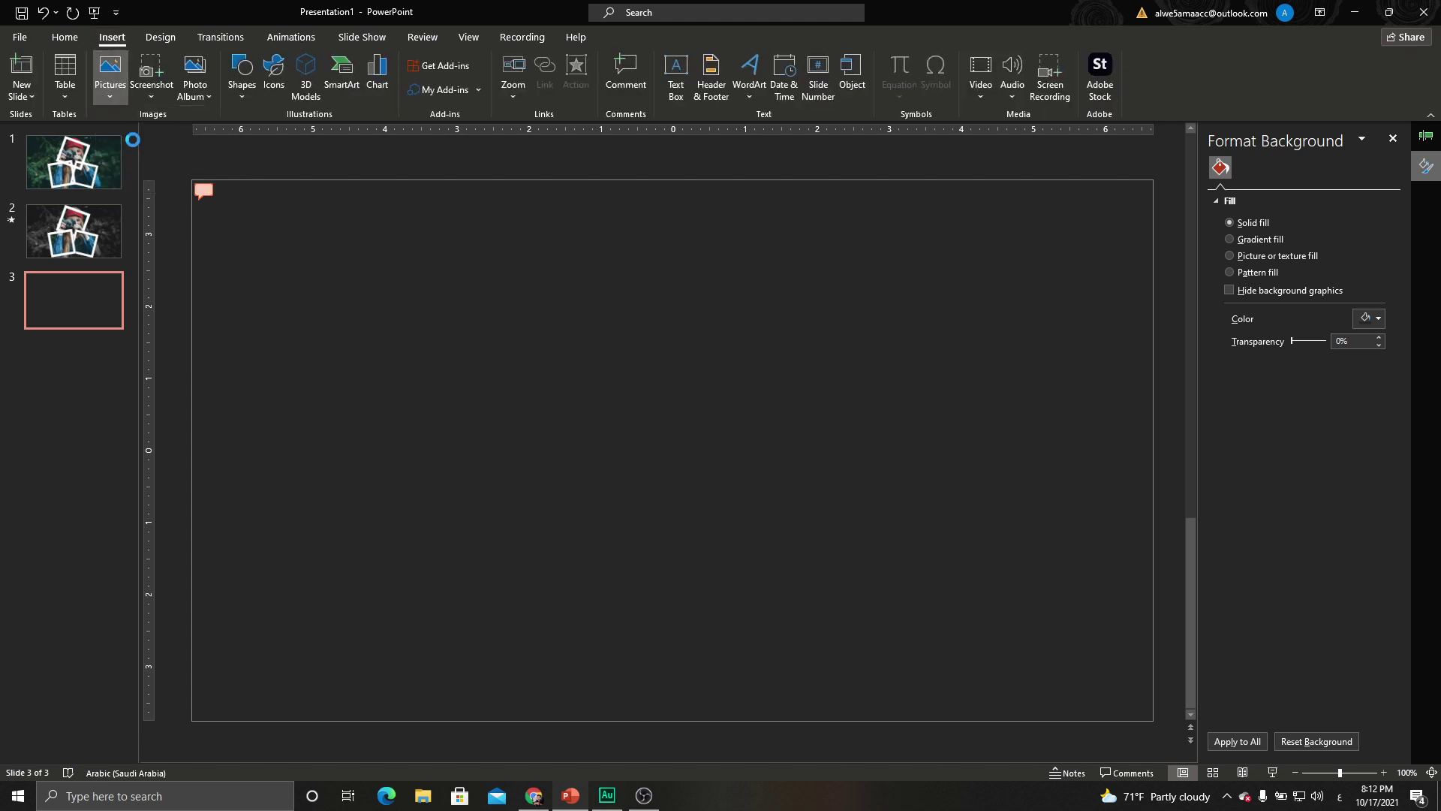
pyautogui.click(695, 329)
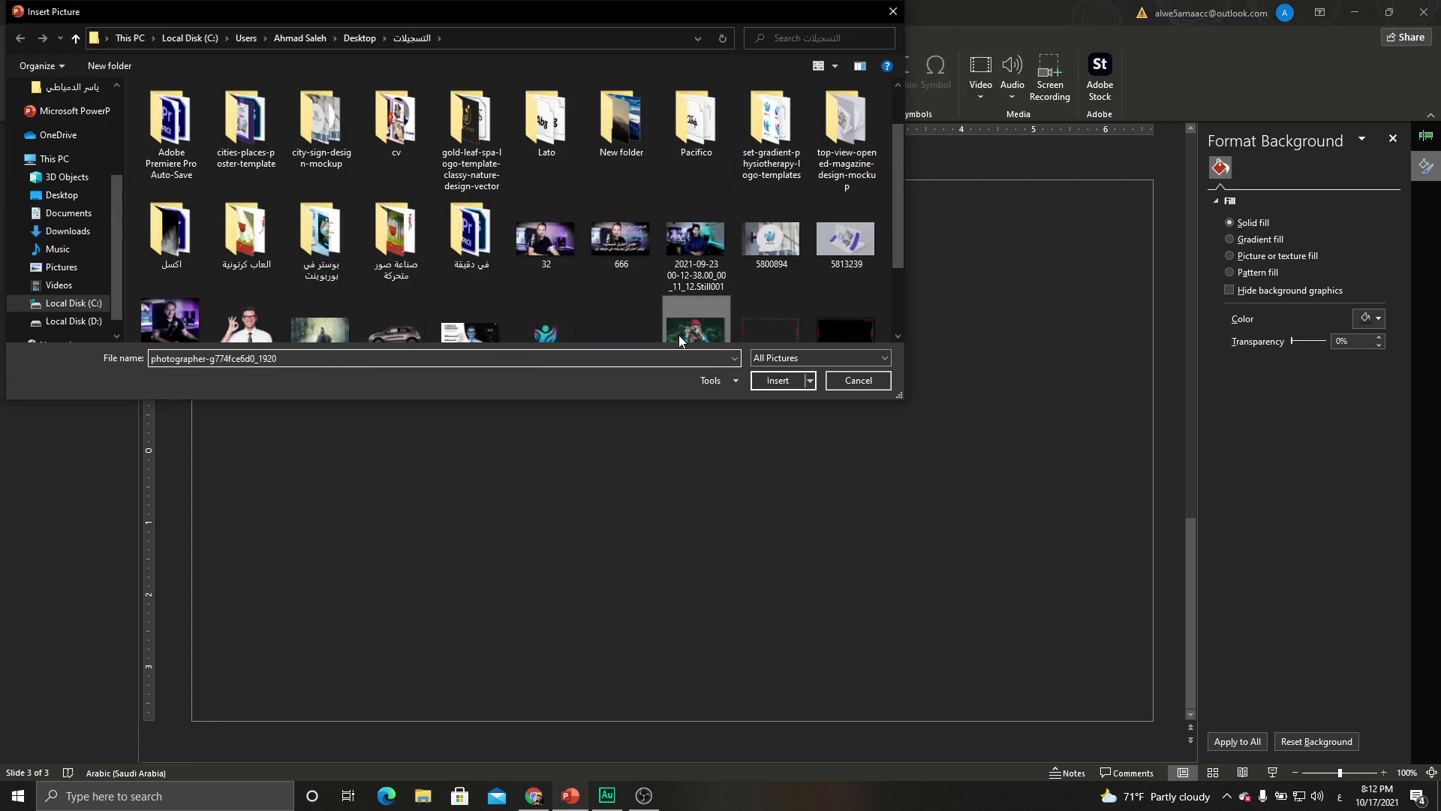
# Insert the photographer photo and crop it to 16:9, shifting the image down within the crop
pyautogui.click(781, 381)
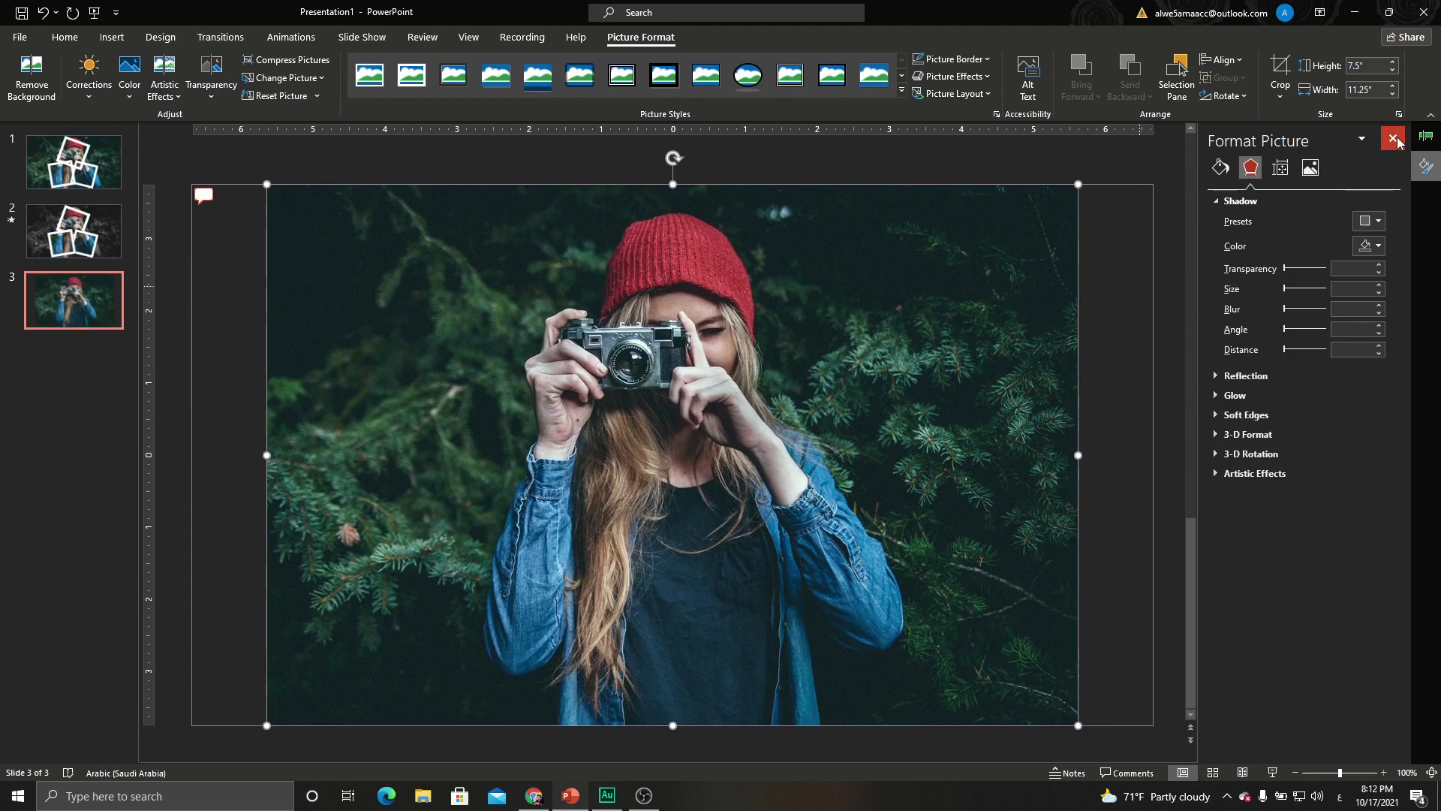
pyautogui.click(1393, 138)
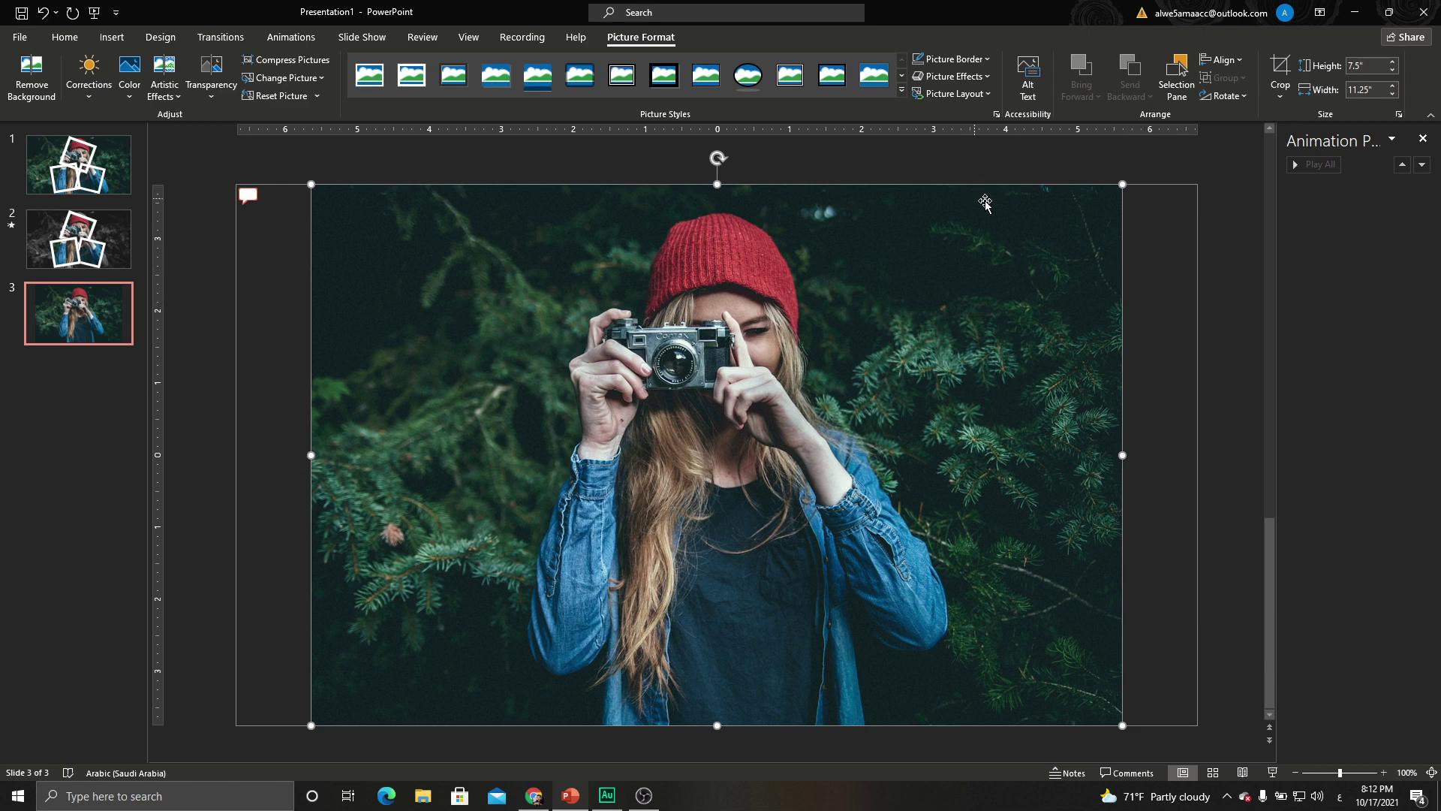
pyautogui.click(1282, 95)
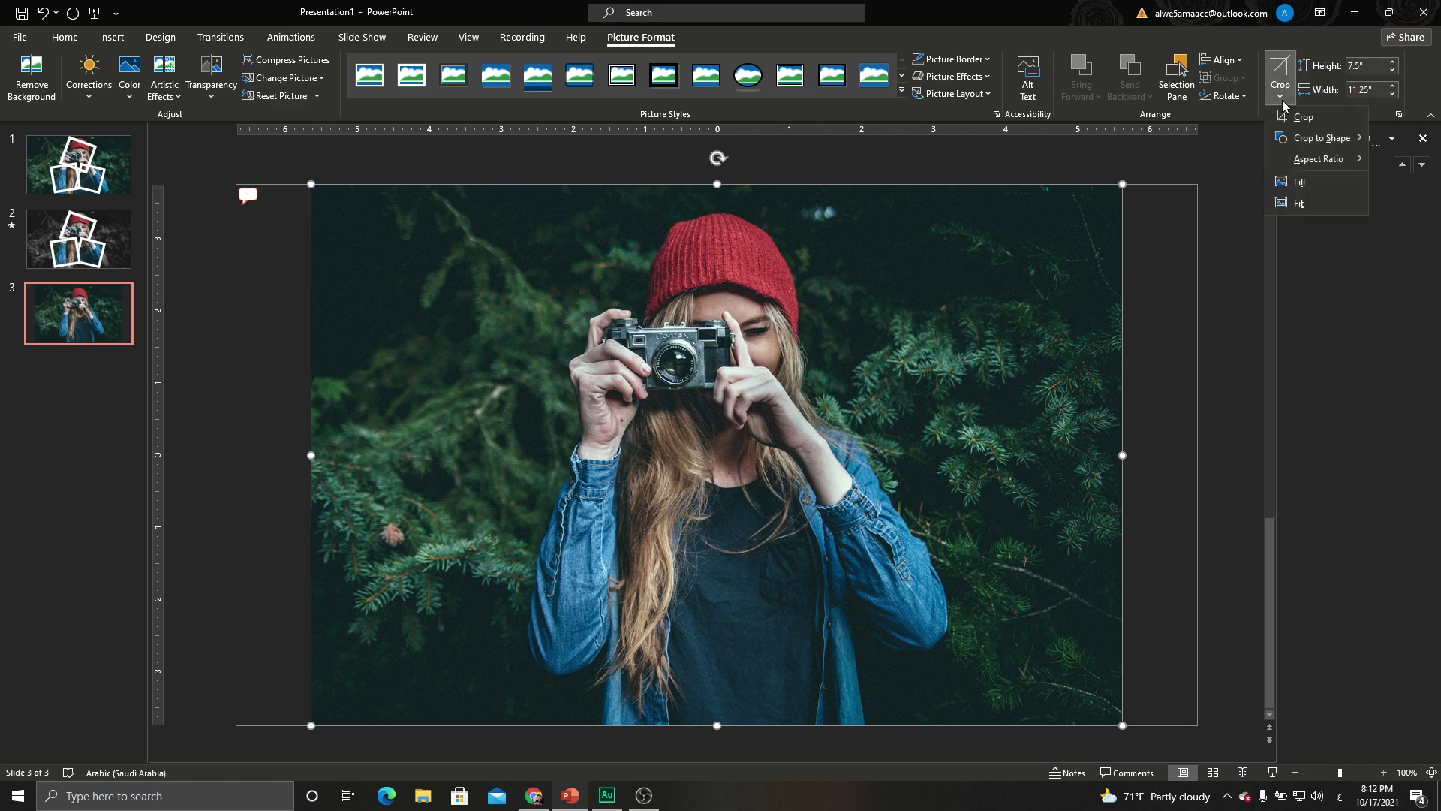
pyautogui.moveTo(1318, 159)
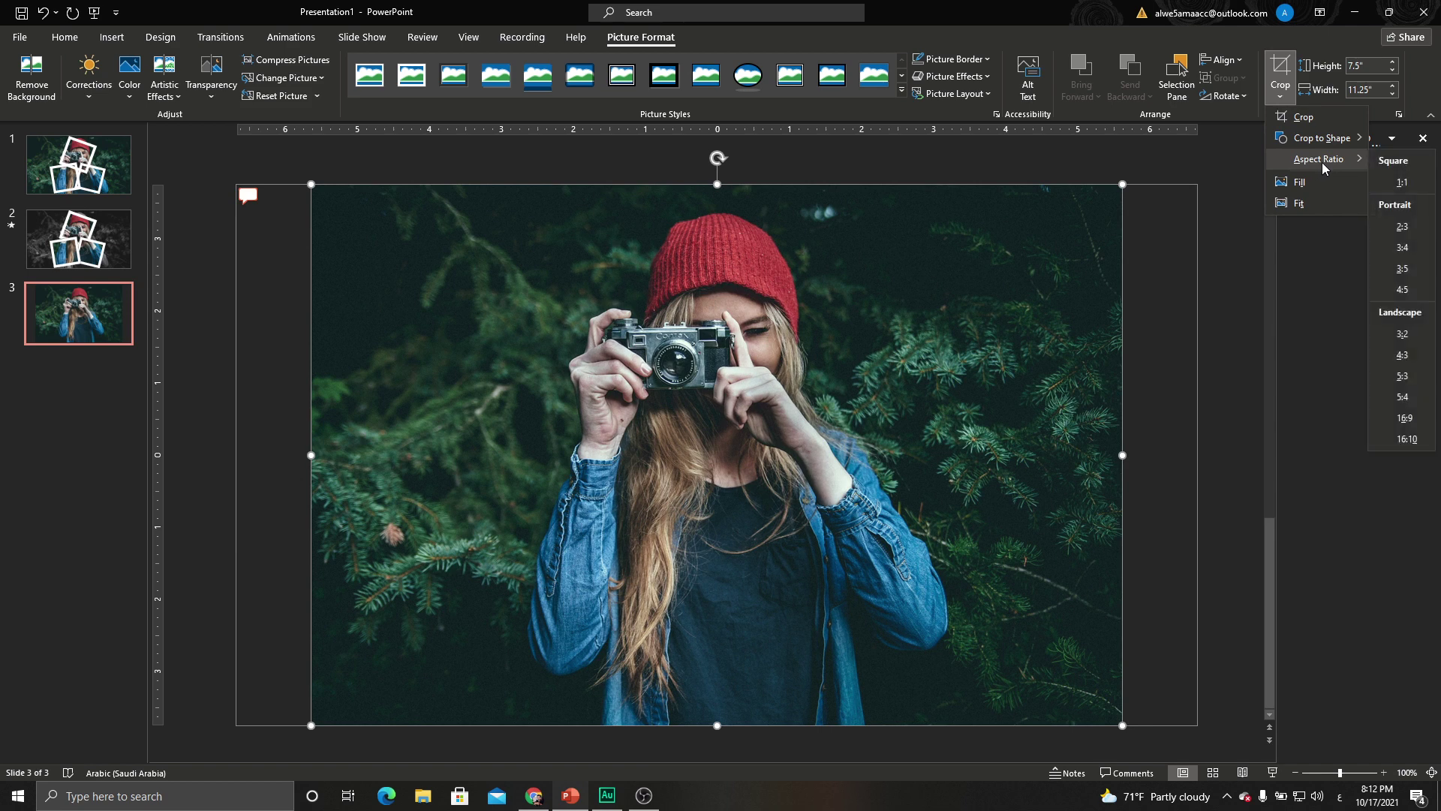
pyautogui.click(1387, 419)
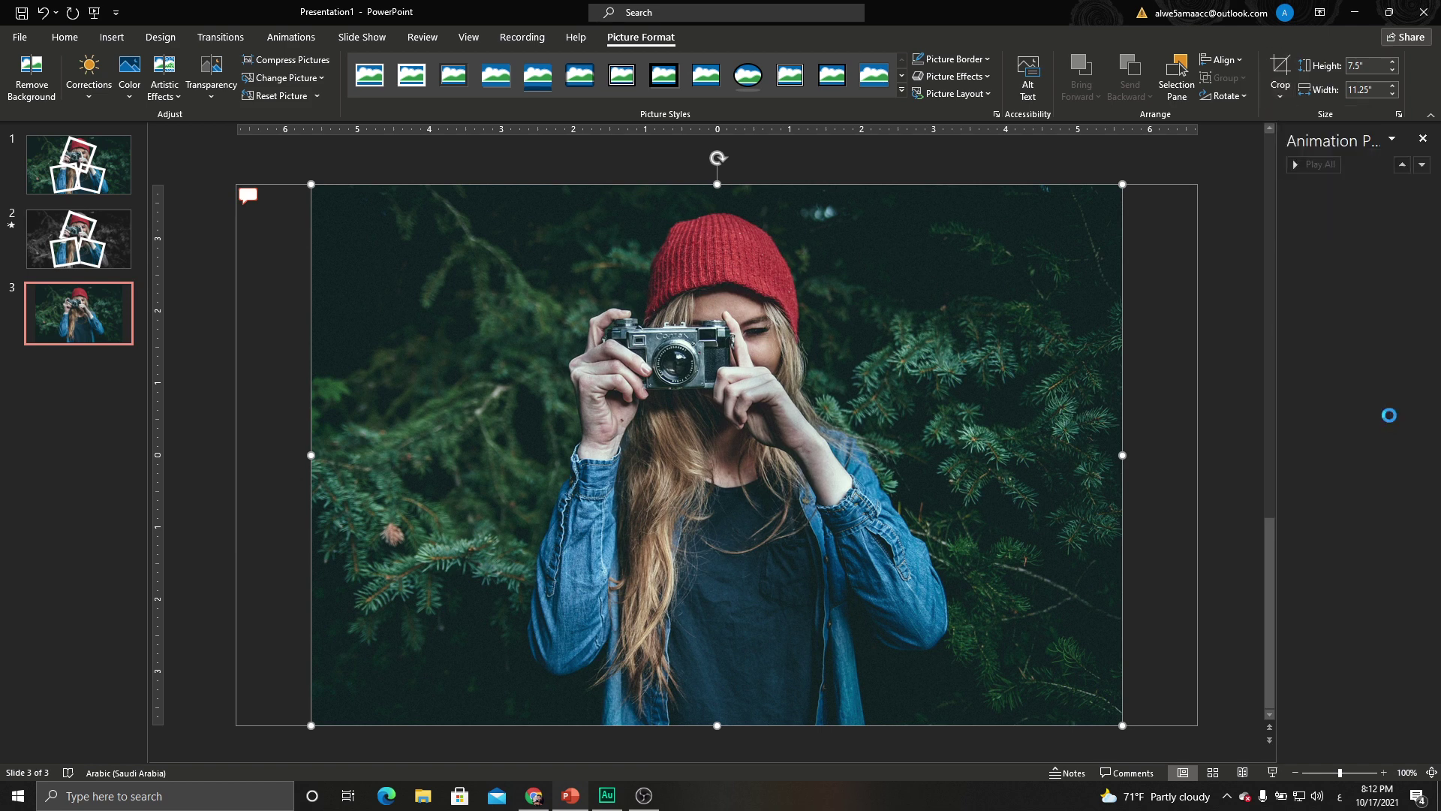
pyautogui.moveTo(780, 298); pyautogui.dragTo(777, 336)
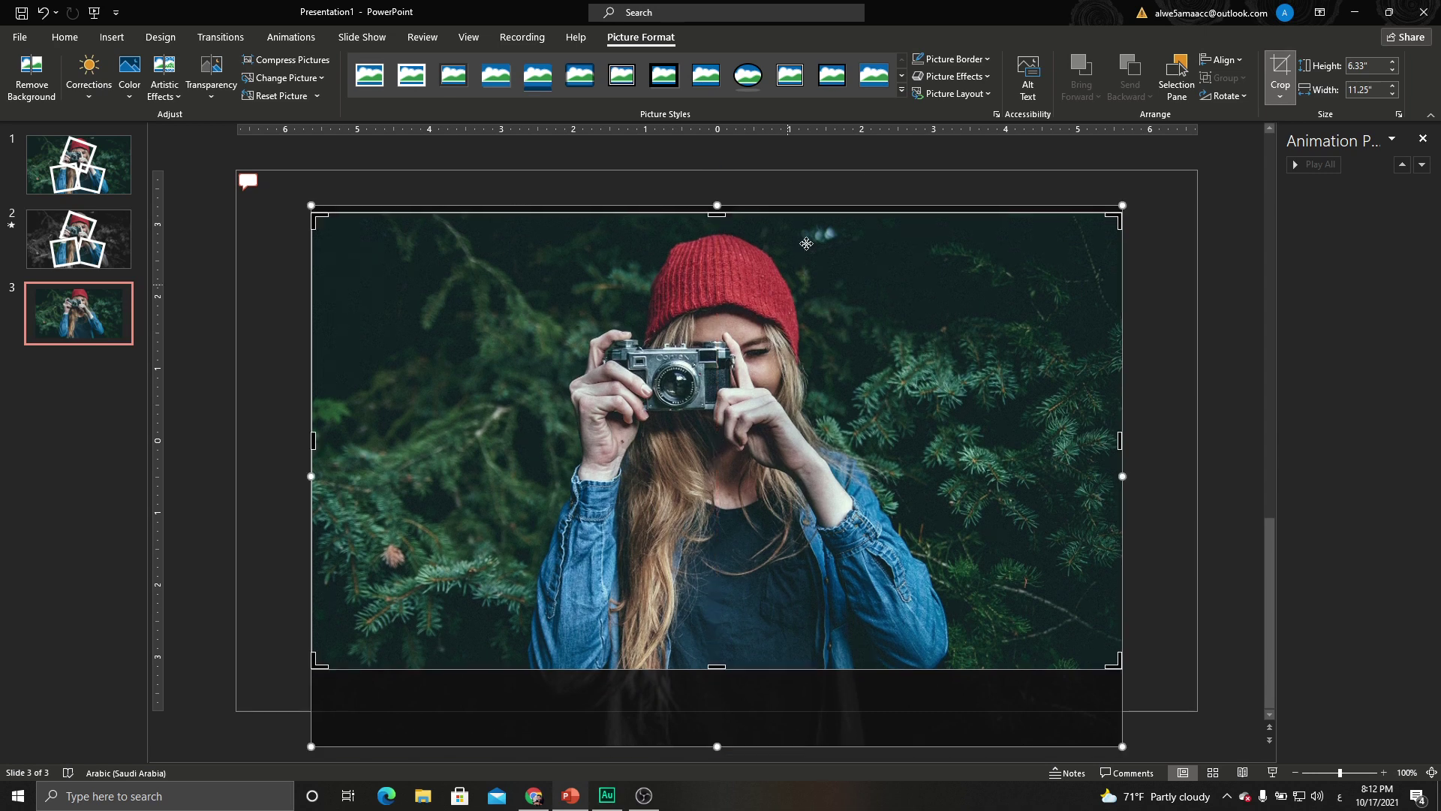
pyautogui.click(870, 156)
# Enlarge the cropped photo so it covers the entire slide
pyautogui.click(574, 270)
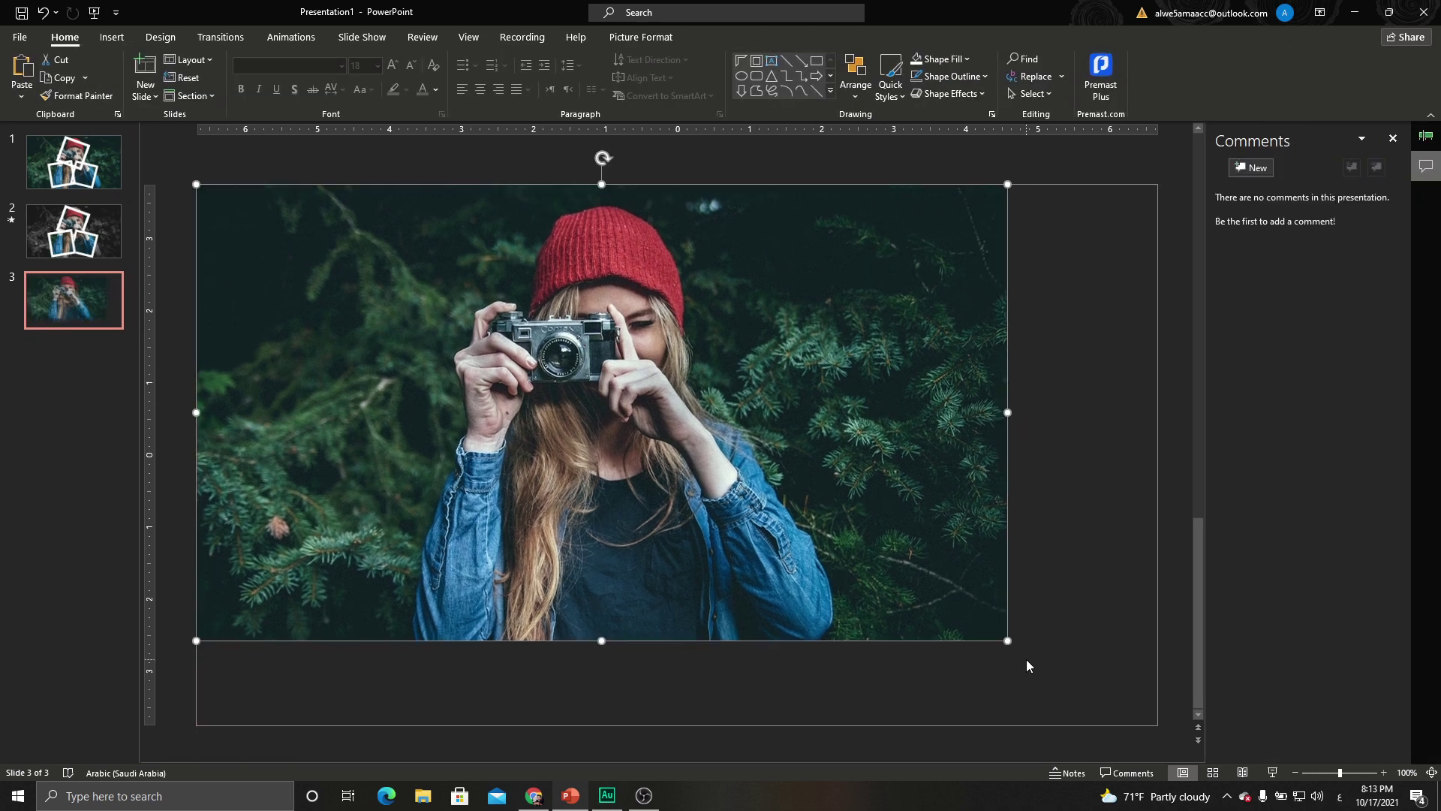
pyautogui.moveTo(1008, 637); pyautogui.dragTo(1156, 704)
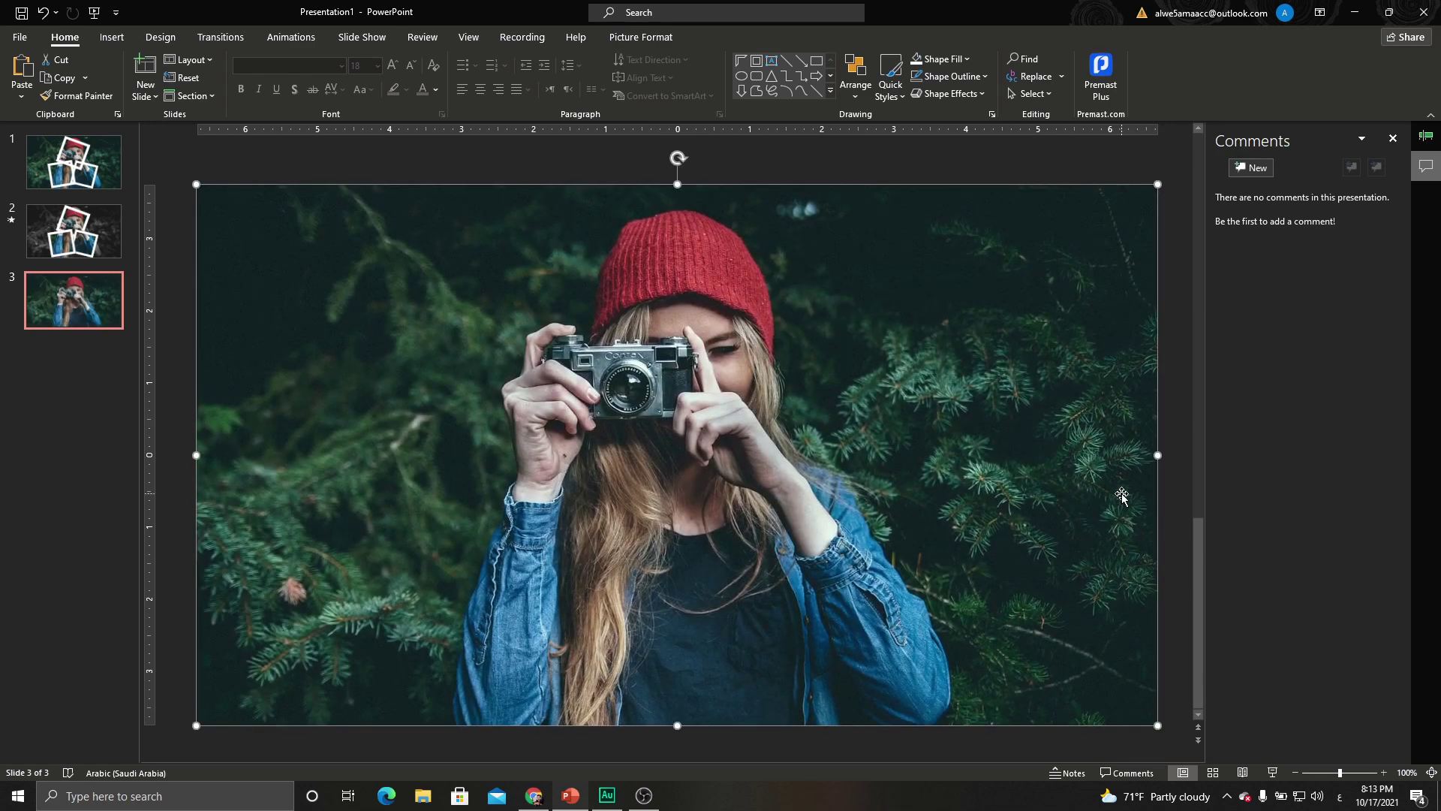
pyautogui.click(1393, 138)
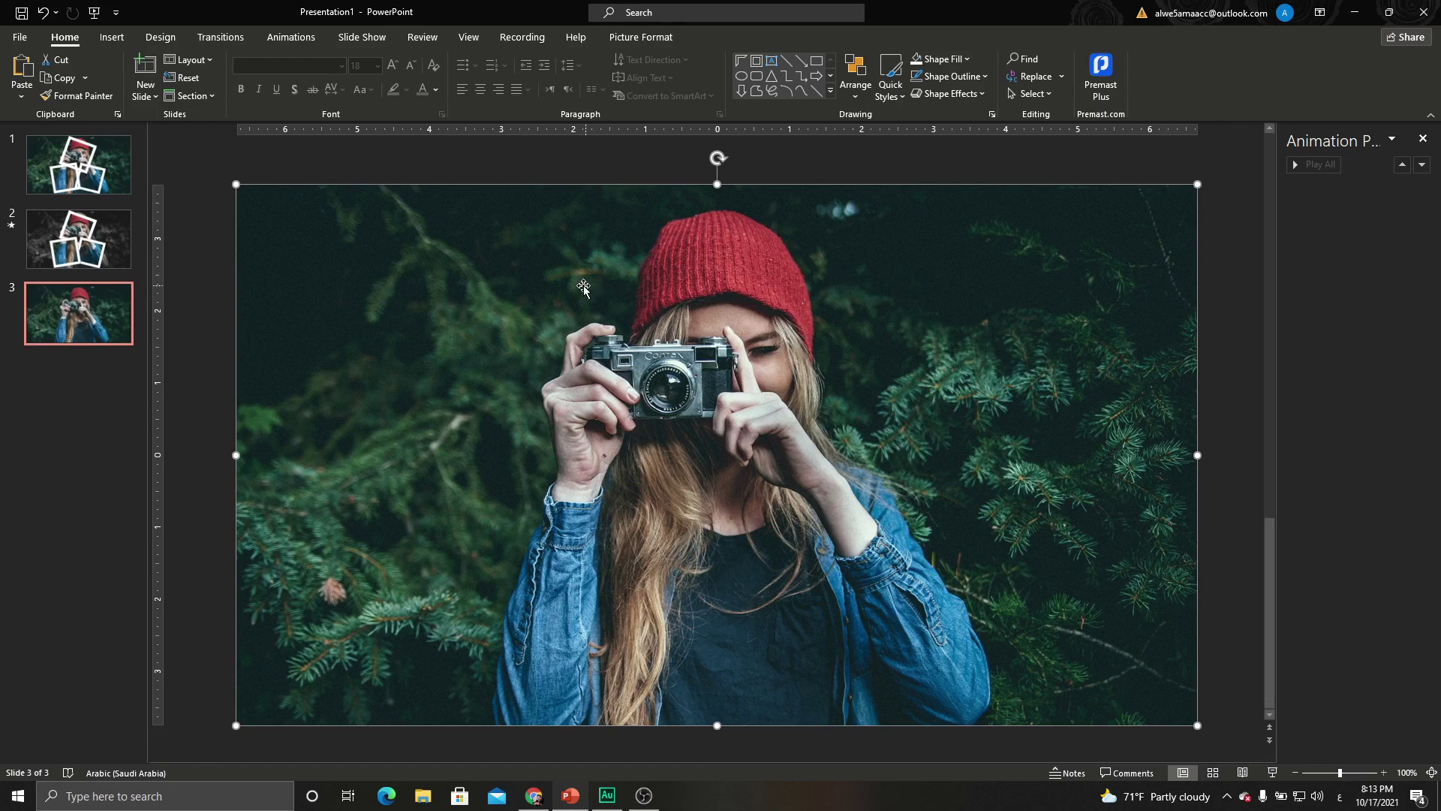
# Draw a square Frame shape over the girl's face and camera
pyautogui.click(111, 38)
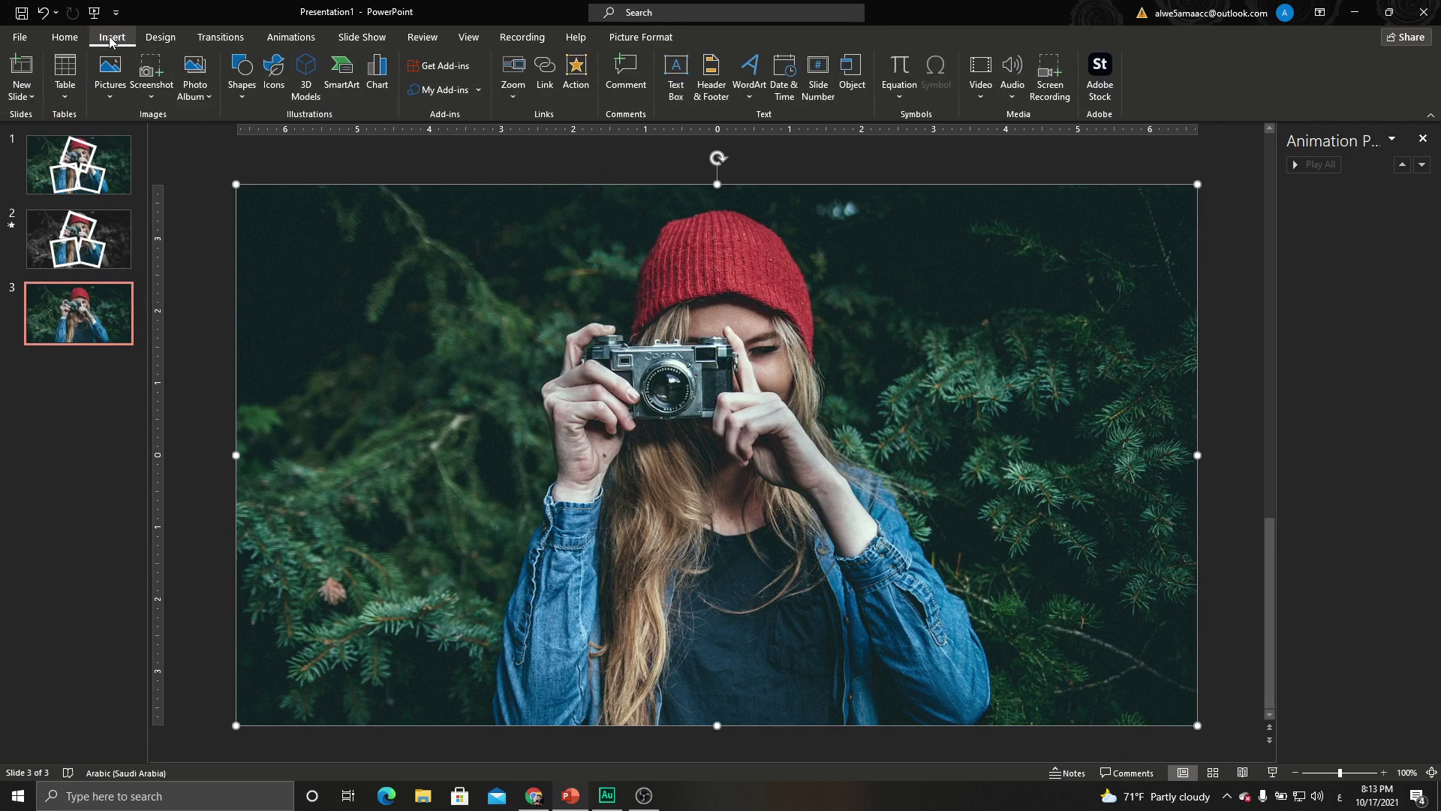
pyautogui.click(251, 97)
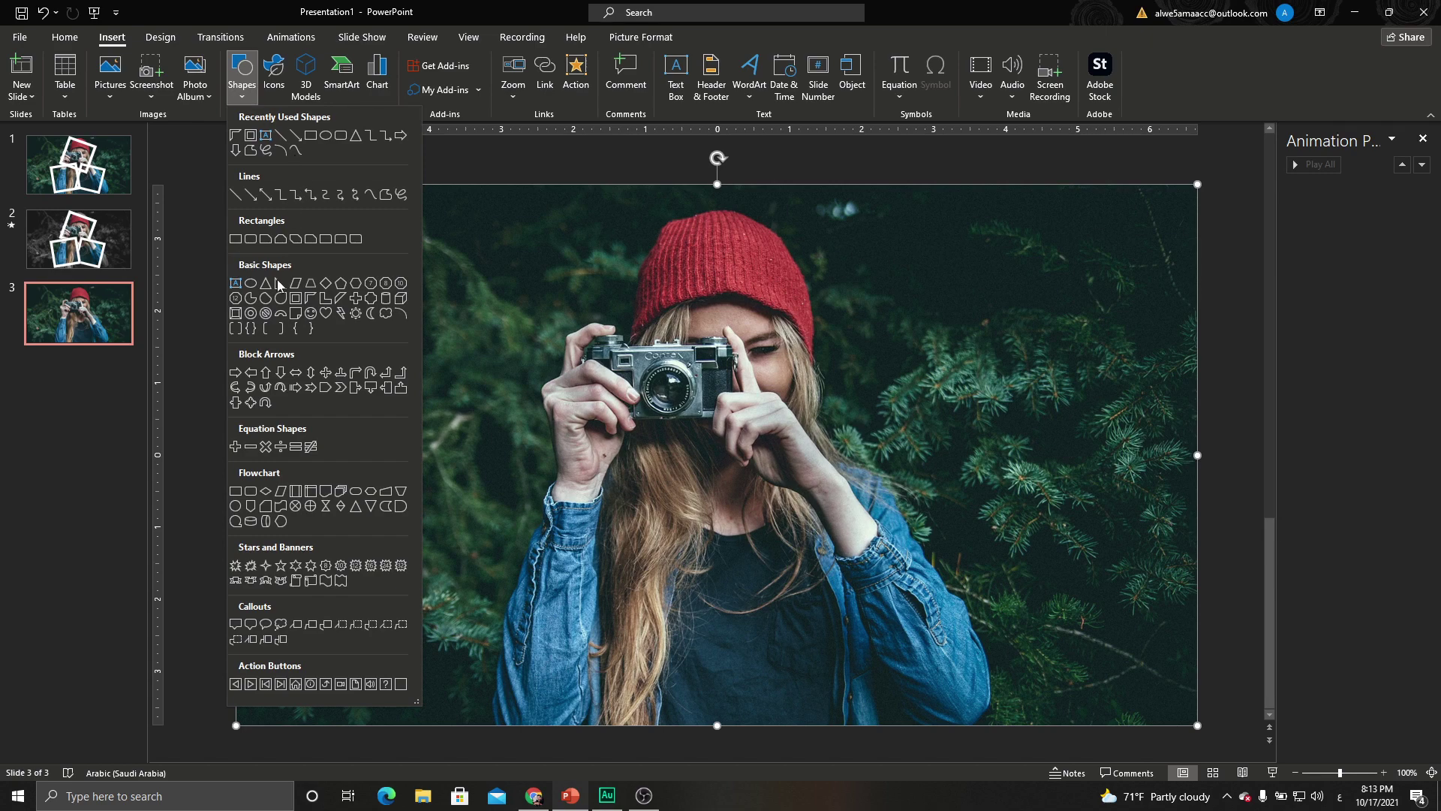
pyautogui.click(295, 302)
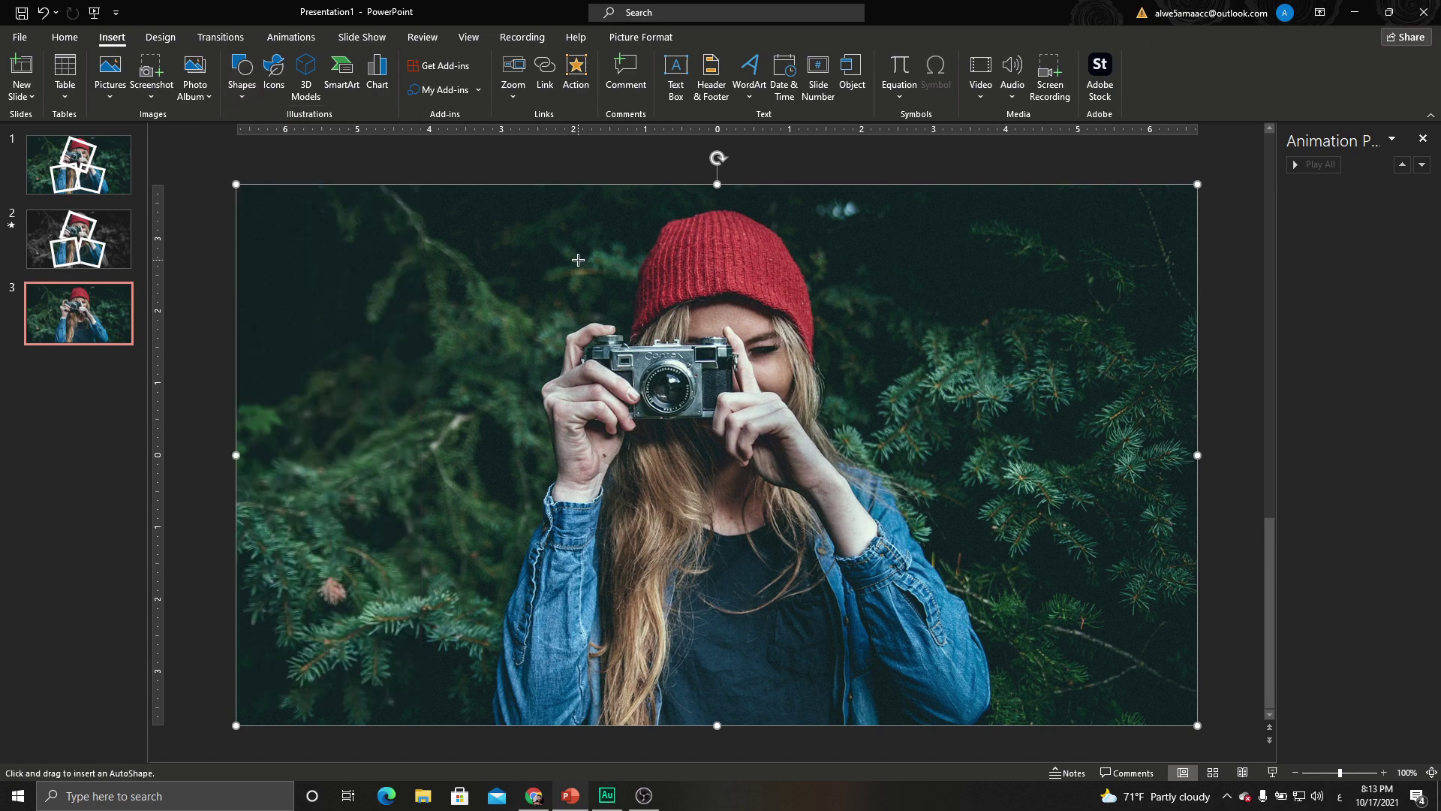
pyautogui.moveTo(554, 246)
pyautogui.mouseDown()
pyautogui.moveTo(650, 329)
pyautogui.moveTo(683, 400)
pyautogui.moveTo(807, 494)
pyautogui.mouseUp()
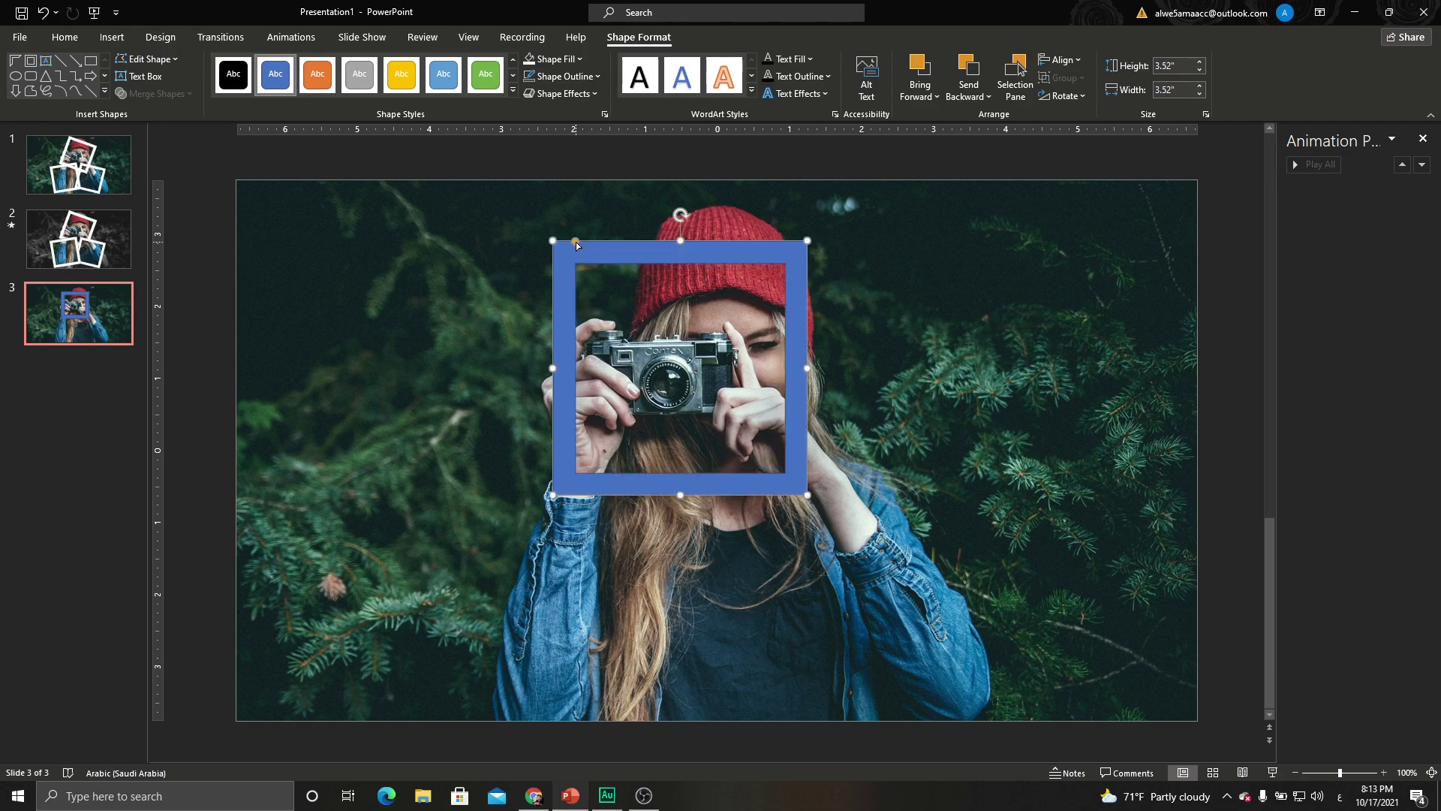
# Give the frame no outline and a white fill
pyautogui.click(562, 81)
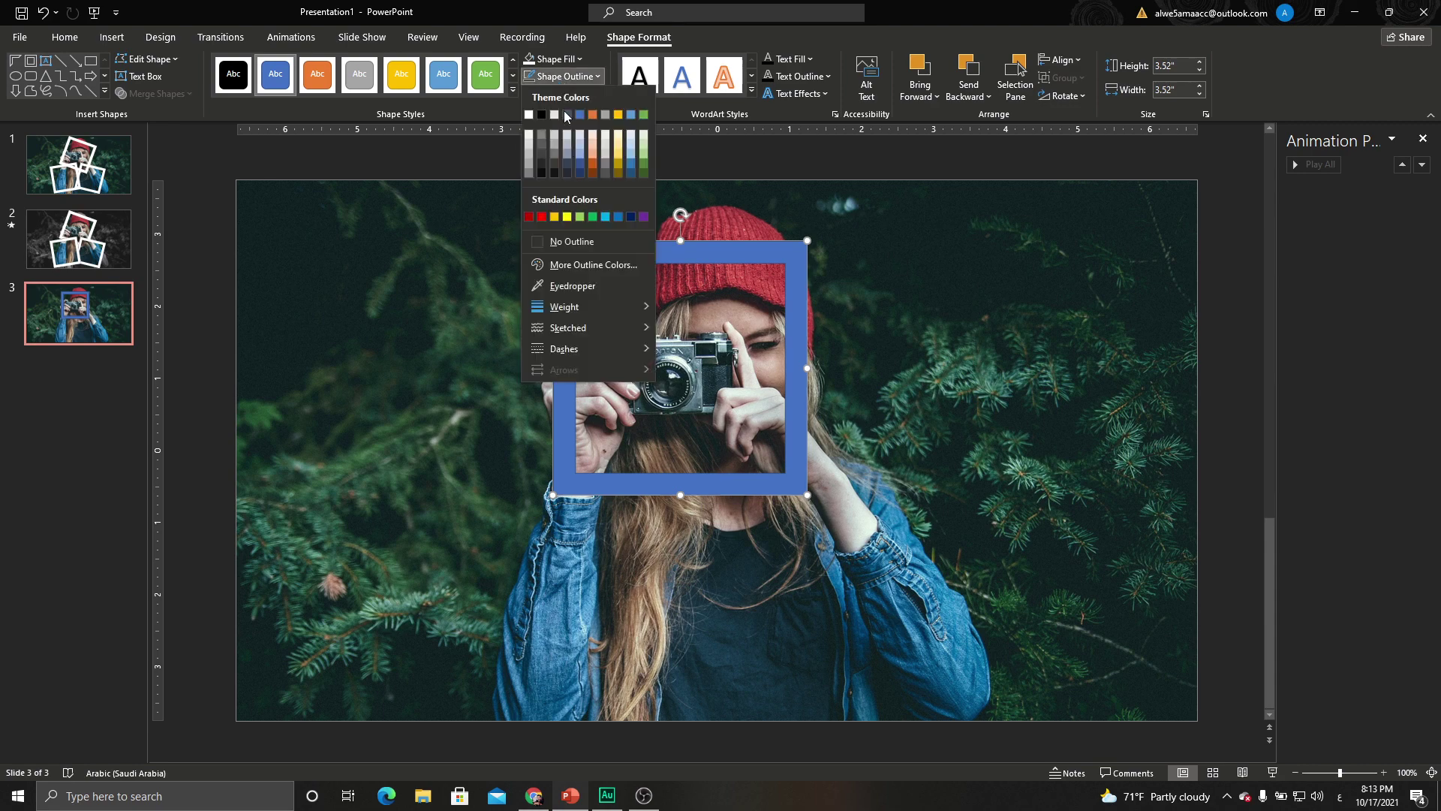
pyautogui.click(569, 232)
pyautogui.click(561, 62)
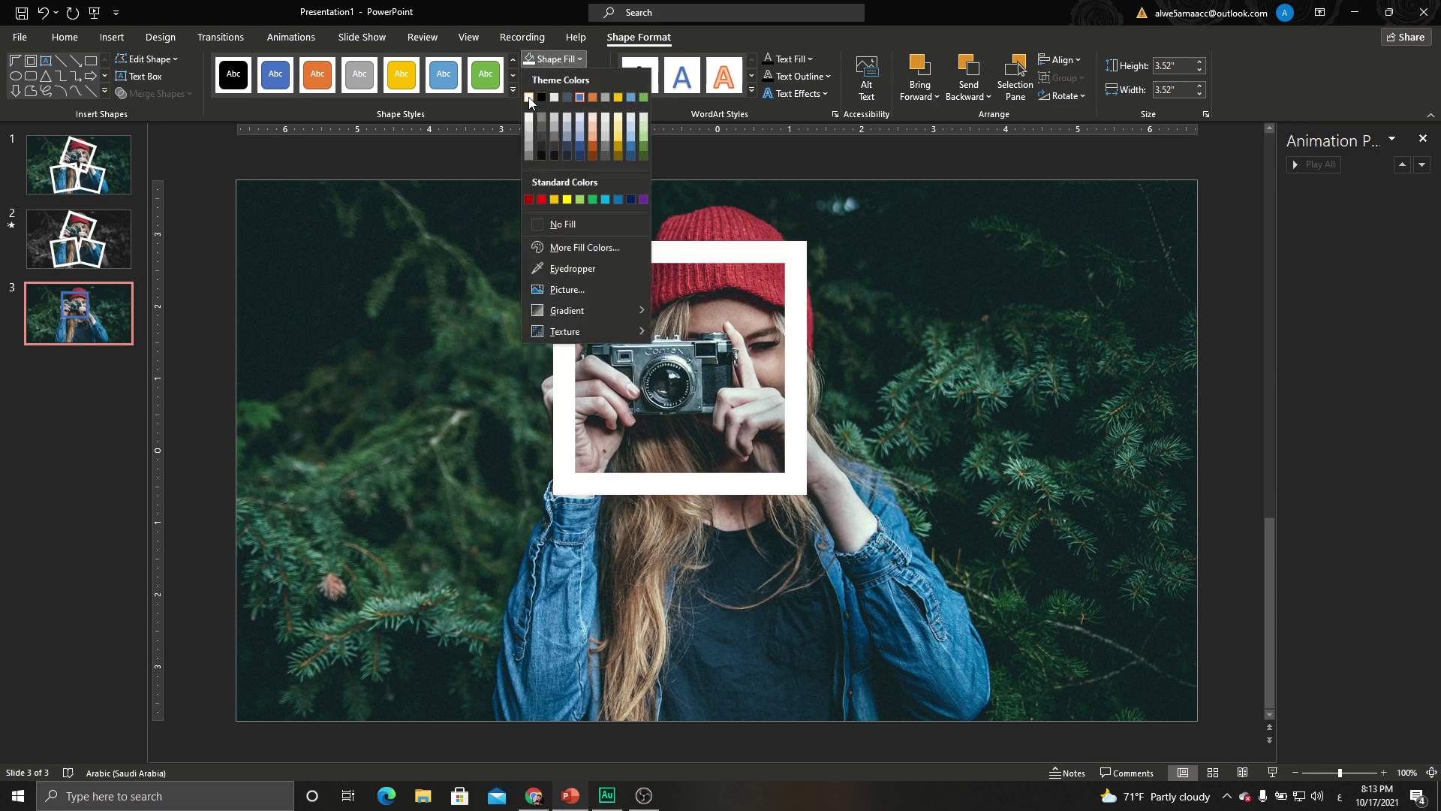
pyautogui.click(529, 97)
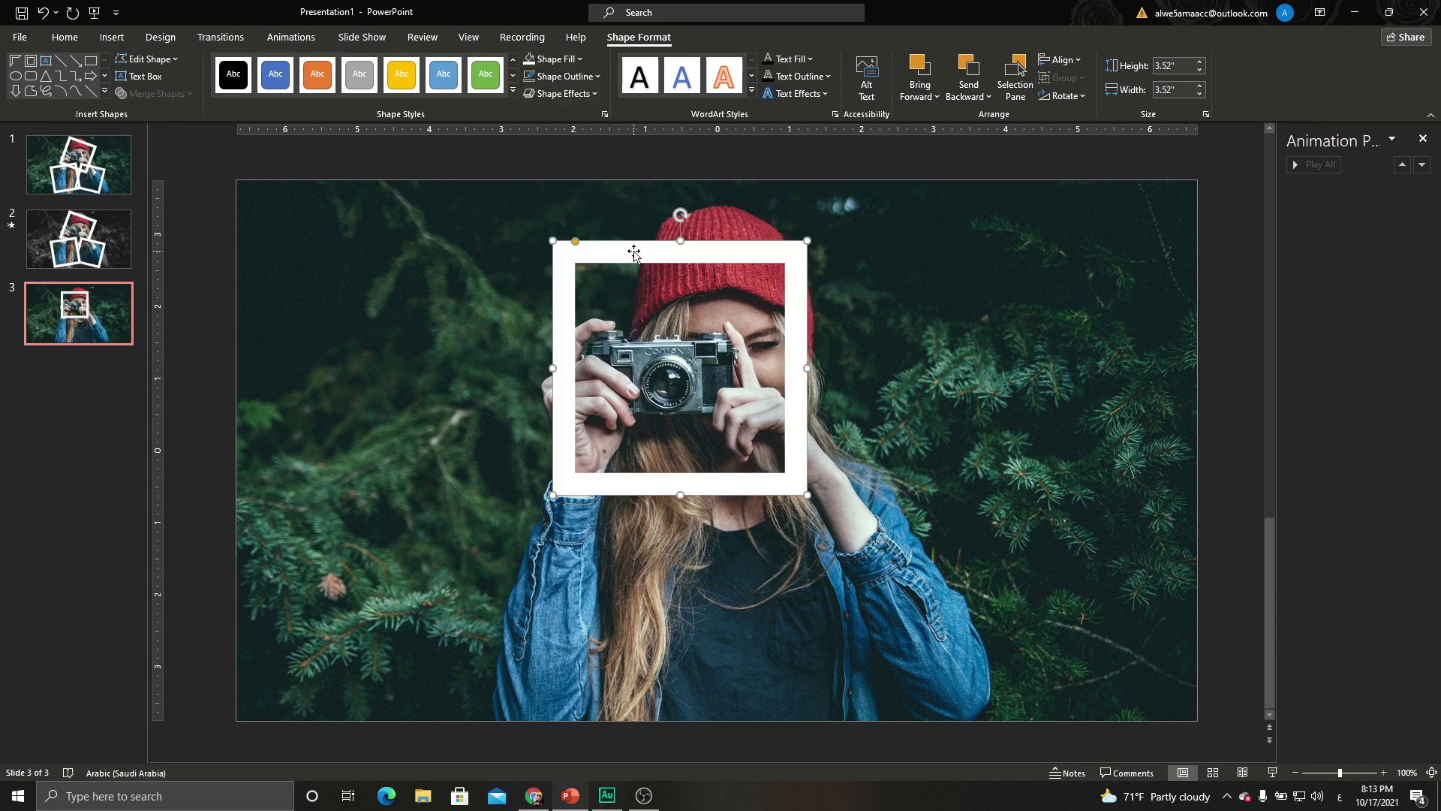
# Tilt the frame, enlarge it slightly, and position it around the camera
pyautogui.moveTo(665, 245)
pyautogui.mouseDown()
pyautogui.moveTo(676, 212)
pyautogui.moveTo(718, 186)
pyautogui.mouseUp()
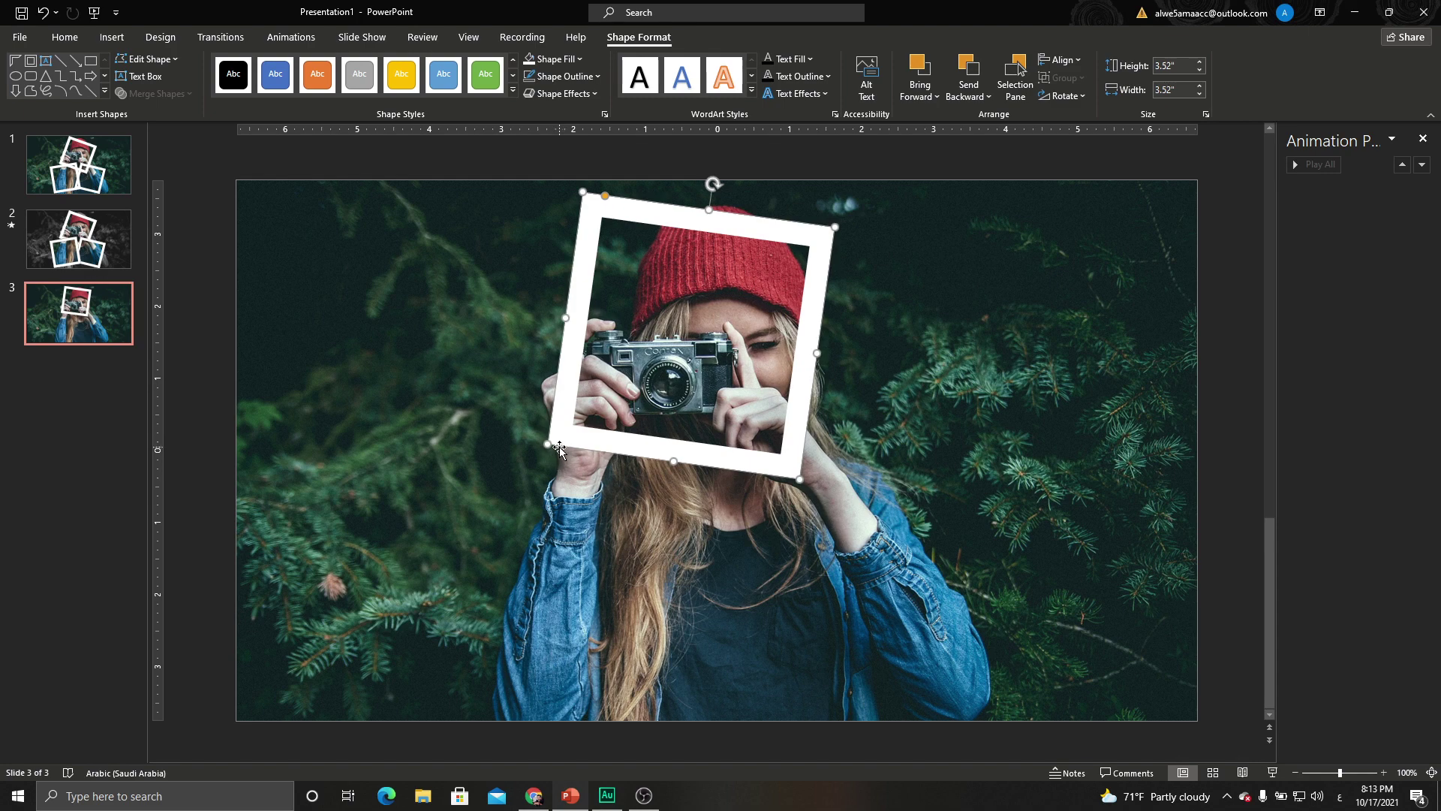
pyautogui.moveTo(559, 449); pyautogui.dragTo(539, 466)
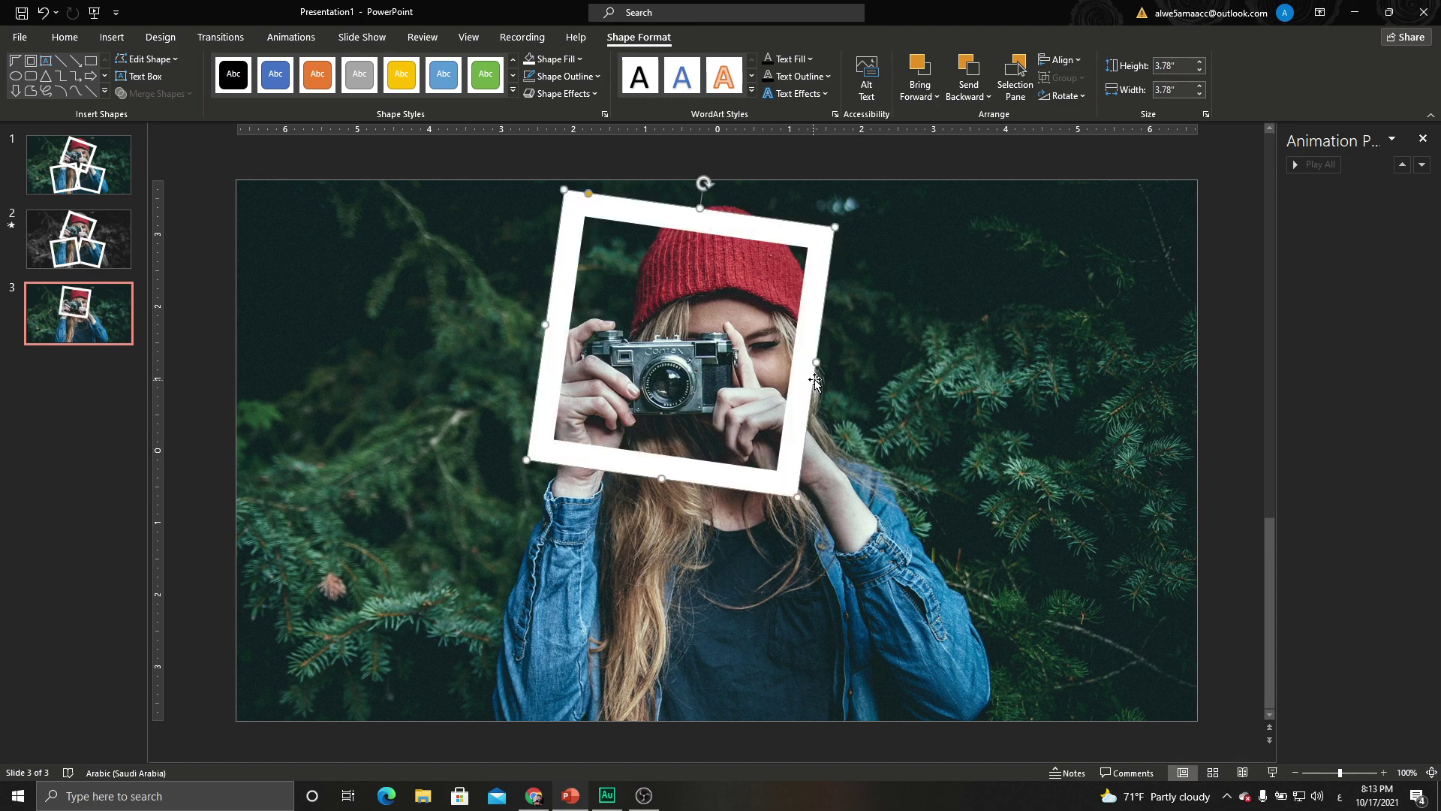
pyautogui.moveTo(802, 373); pyautogui.dragTo(814, 370)
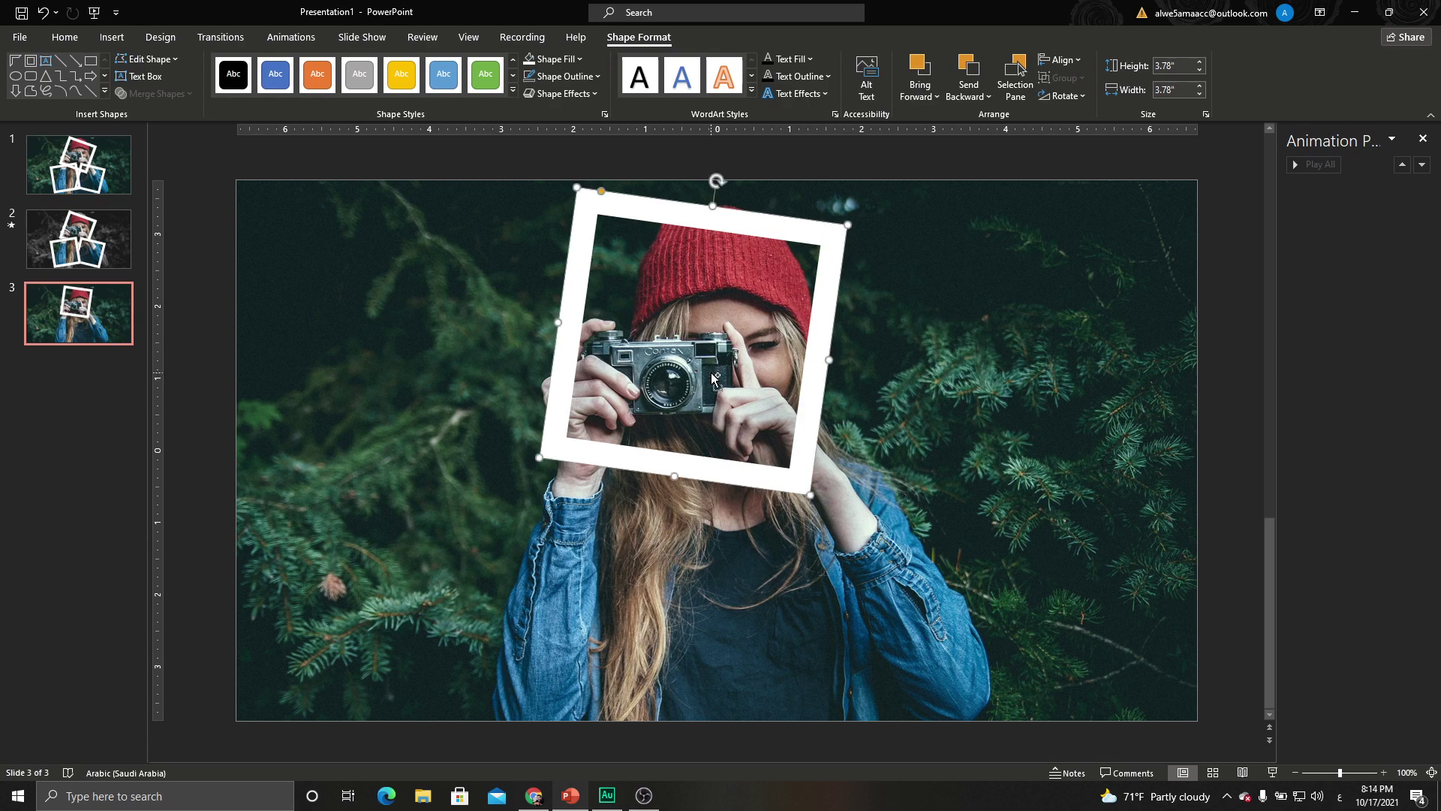
pyautogui.moveTo(705, 372); pyautogui.dragTo(715, 379)
# Duplicate the frame into two tilted copies overlapping at lower right and lower left
pyautogui.hotkey('ctrl', 'd')
pyautogui.moveTo(714, 201)
pyautogui.mouseDown()
pyautogui.moveTo(830, 367)
pyautogui.moveTo(777, 365)
pyautogui.moveTo(797, 428)
pyautogui.mouseUp()
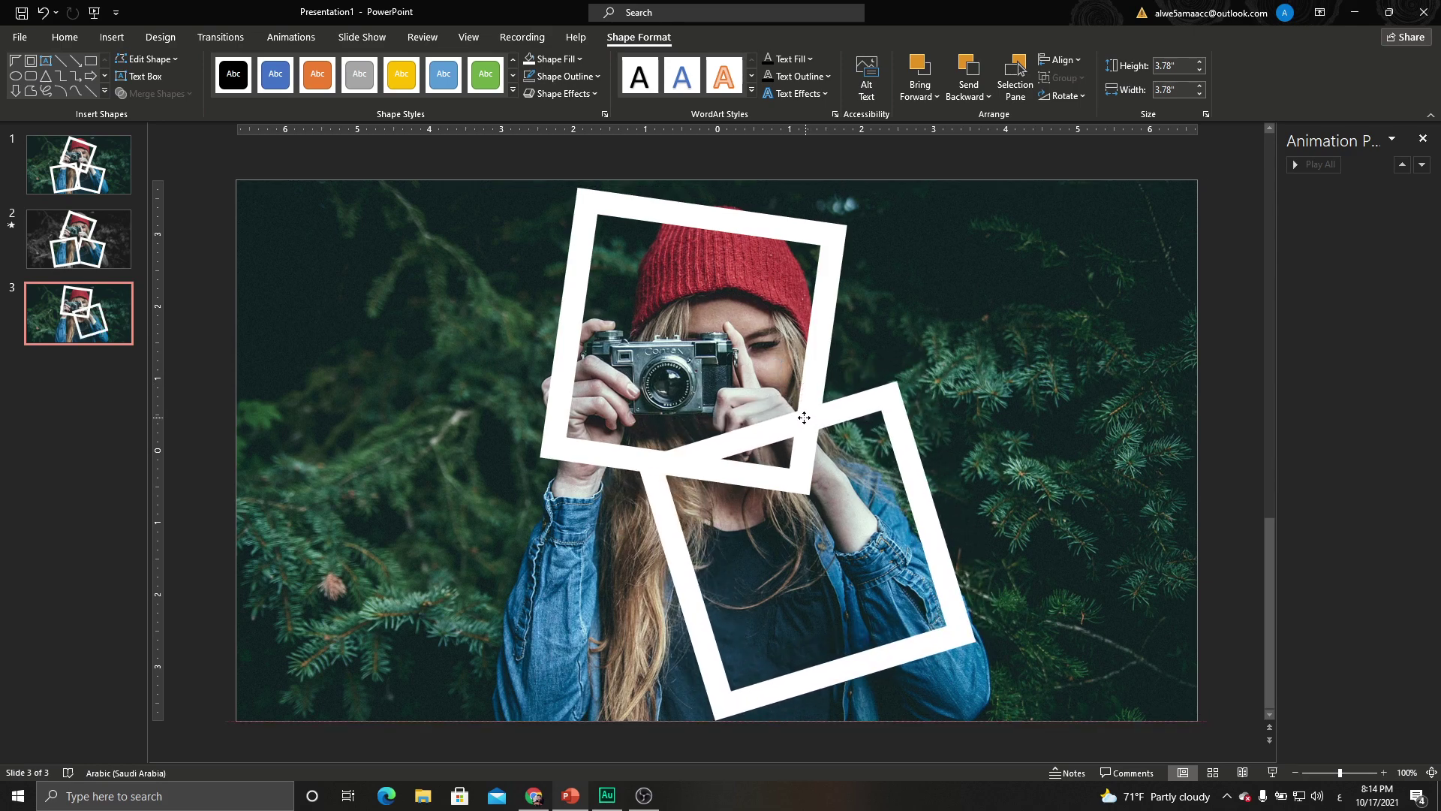
pyautogui.moveTo(797, 428)
pyautogui.mouseDown()
pyautogui.moveTo(900, 452)
pyautogui.moveTo(566, 250)
pyautogui.mouseUp()
pyautogui.scroll(3, 537, 402)
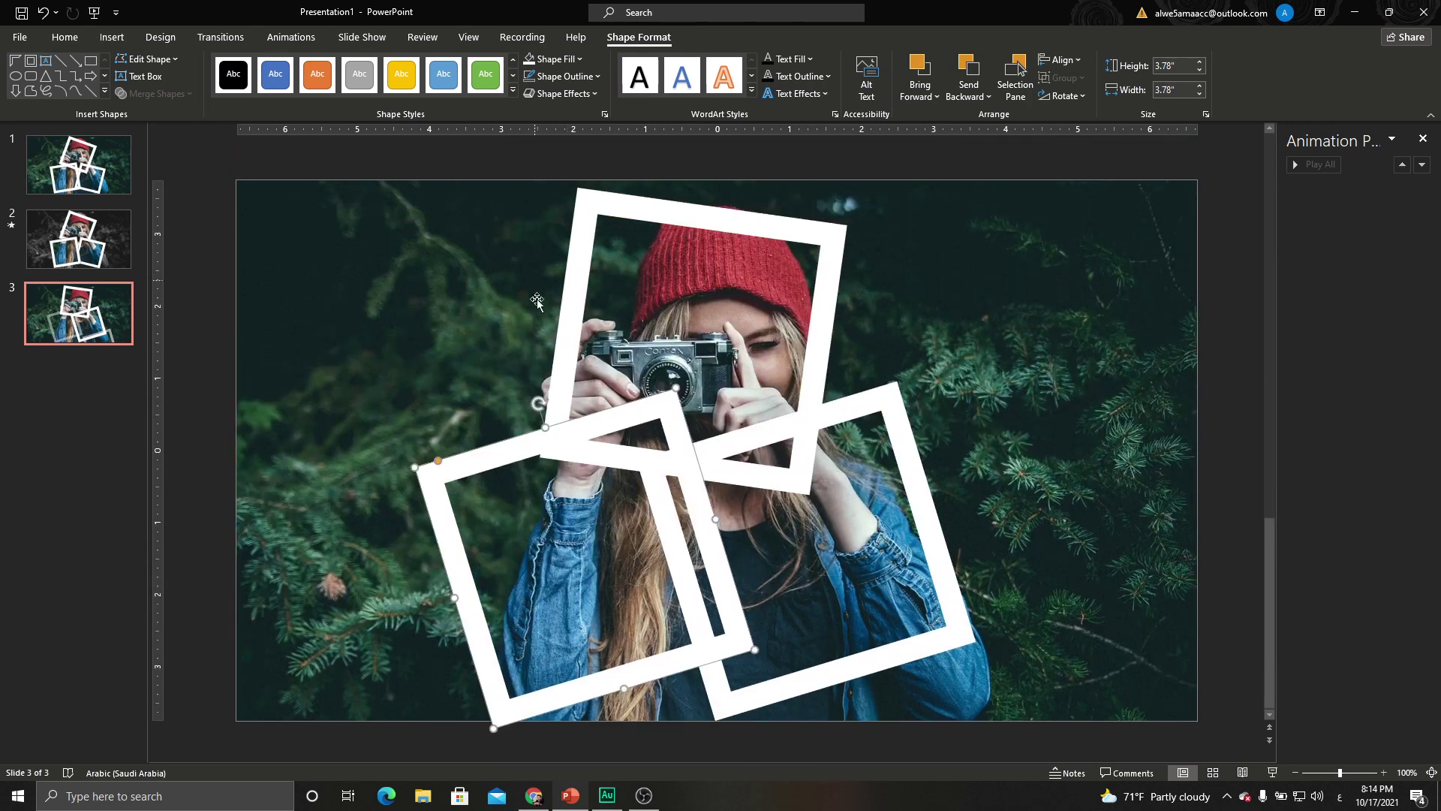
pyautogui.moveTo(537, 402)
pyautogui.mouseDown()
pyautogui.moveTo(644, 409)
pyautogui.moveTo(603, 411)
pyautogui.mouseUp()
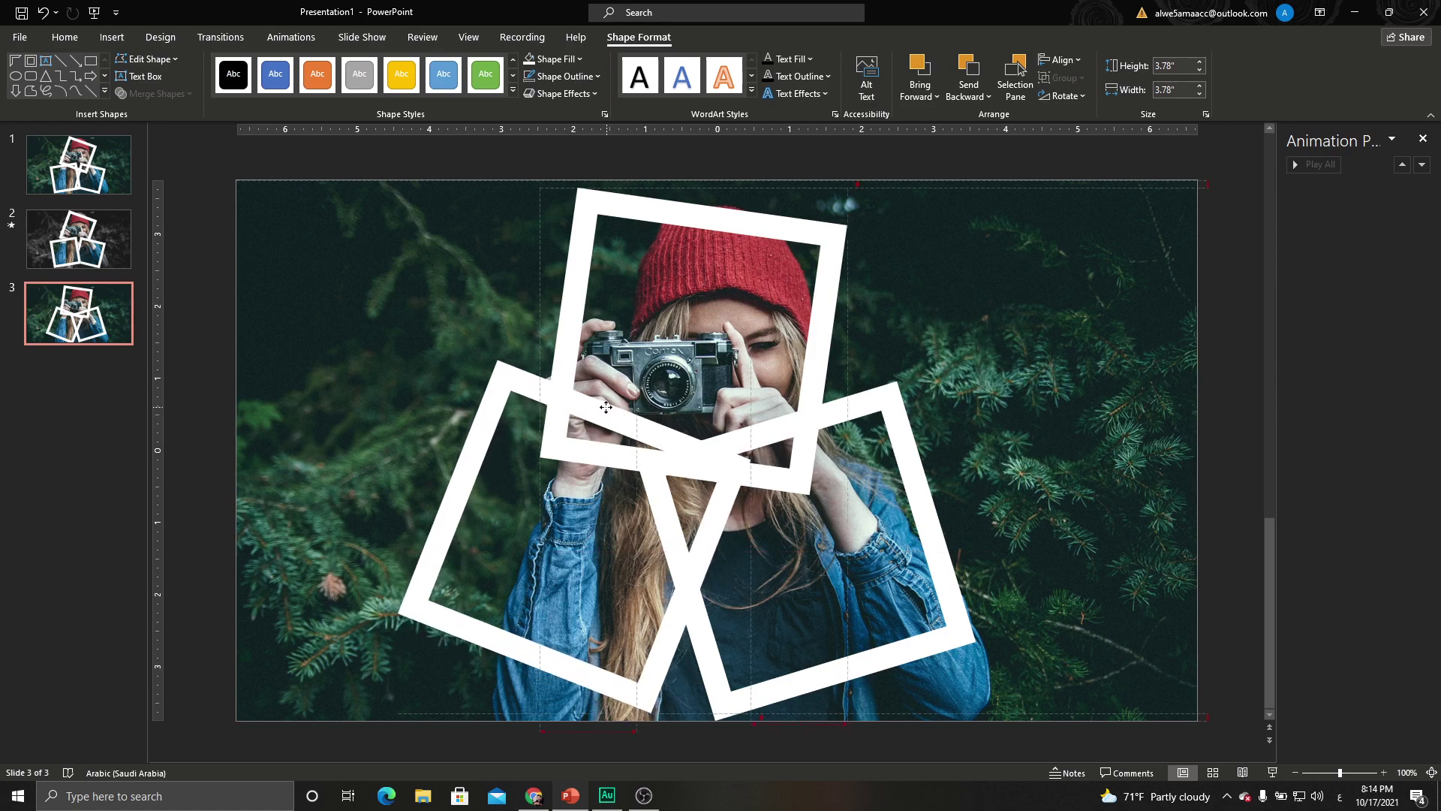
# Duplicate slide 3 as slide 4 and change its top frame into a solid rectangle
pyautogui.rightClick(76, 332)
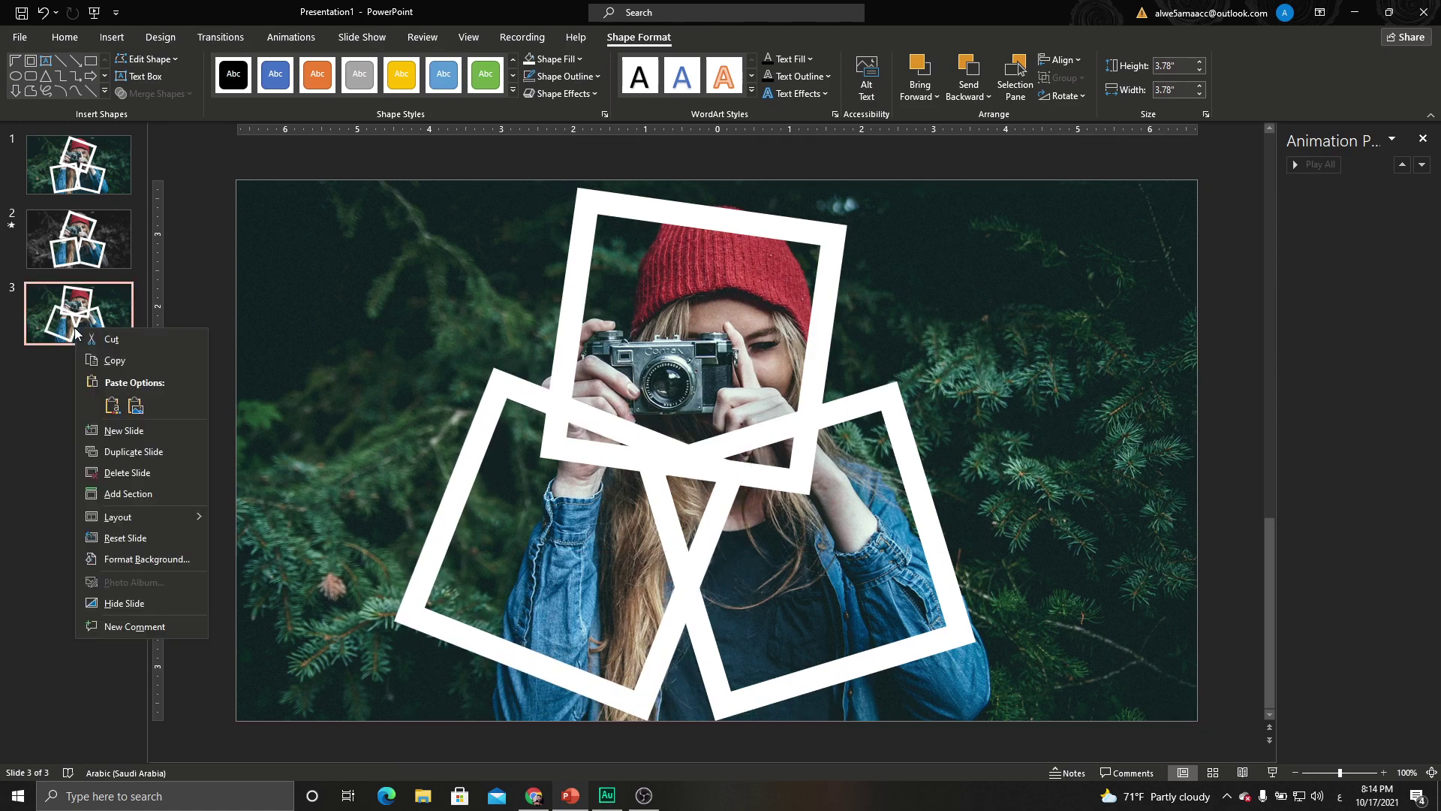
pyautogui.click(106, 453)
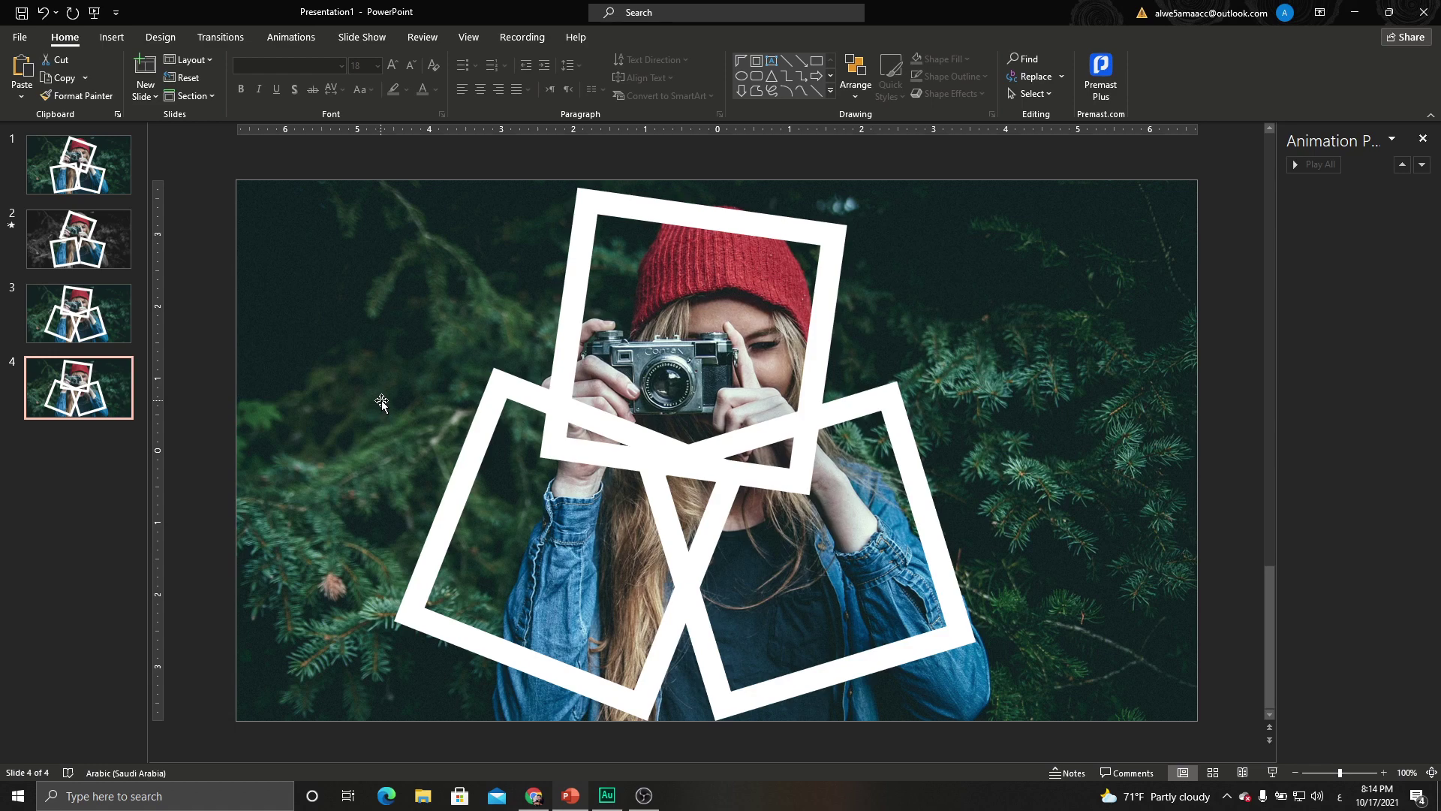
pyautogui.click(600, 216)
pyautogui.click(638, 38)
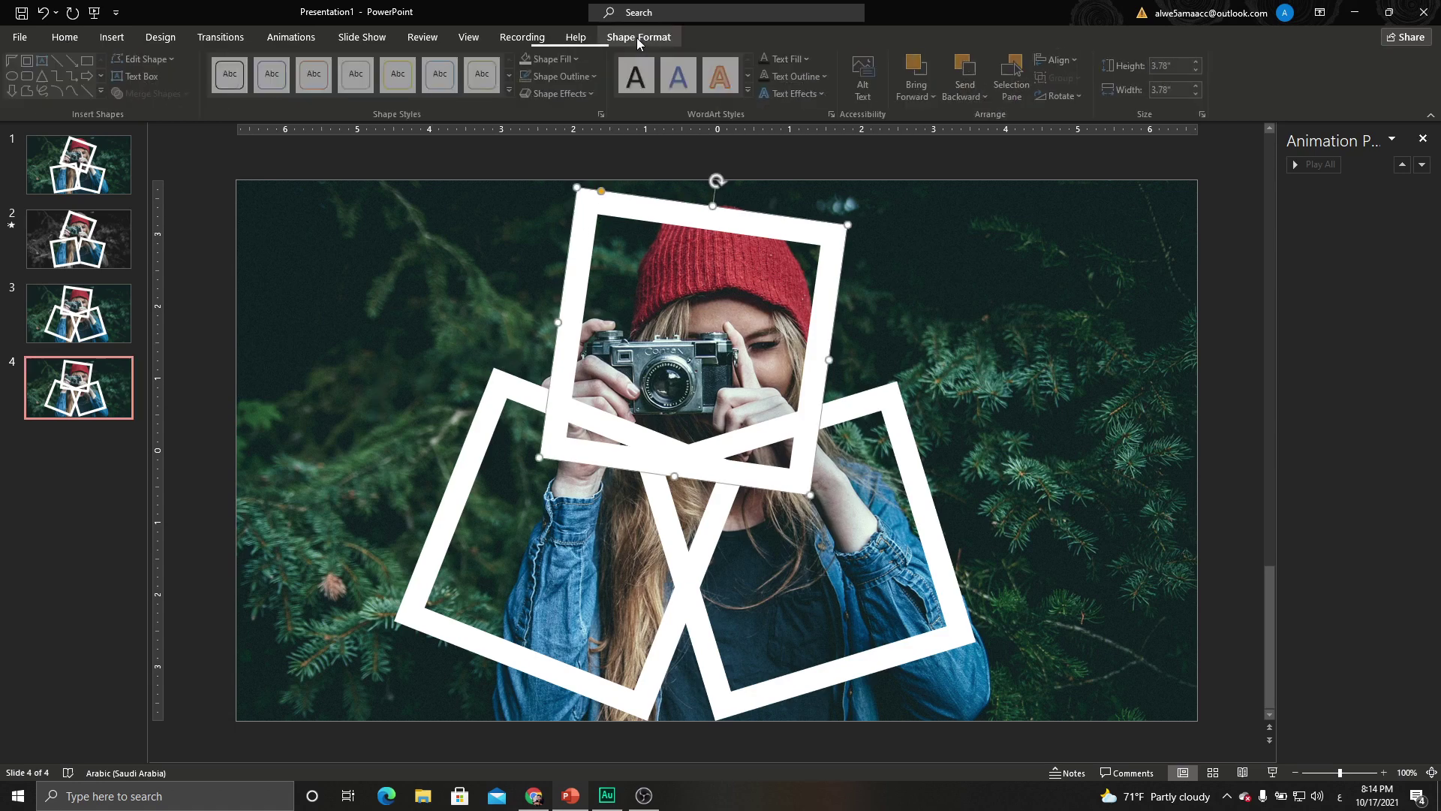
pyautogui.click(154, 60)
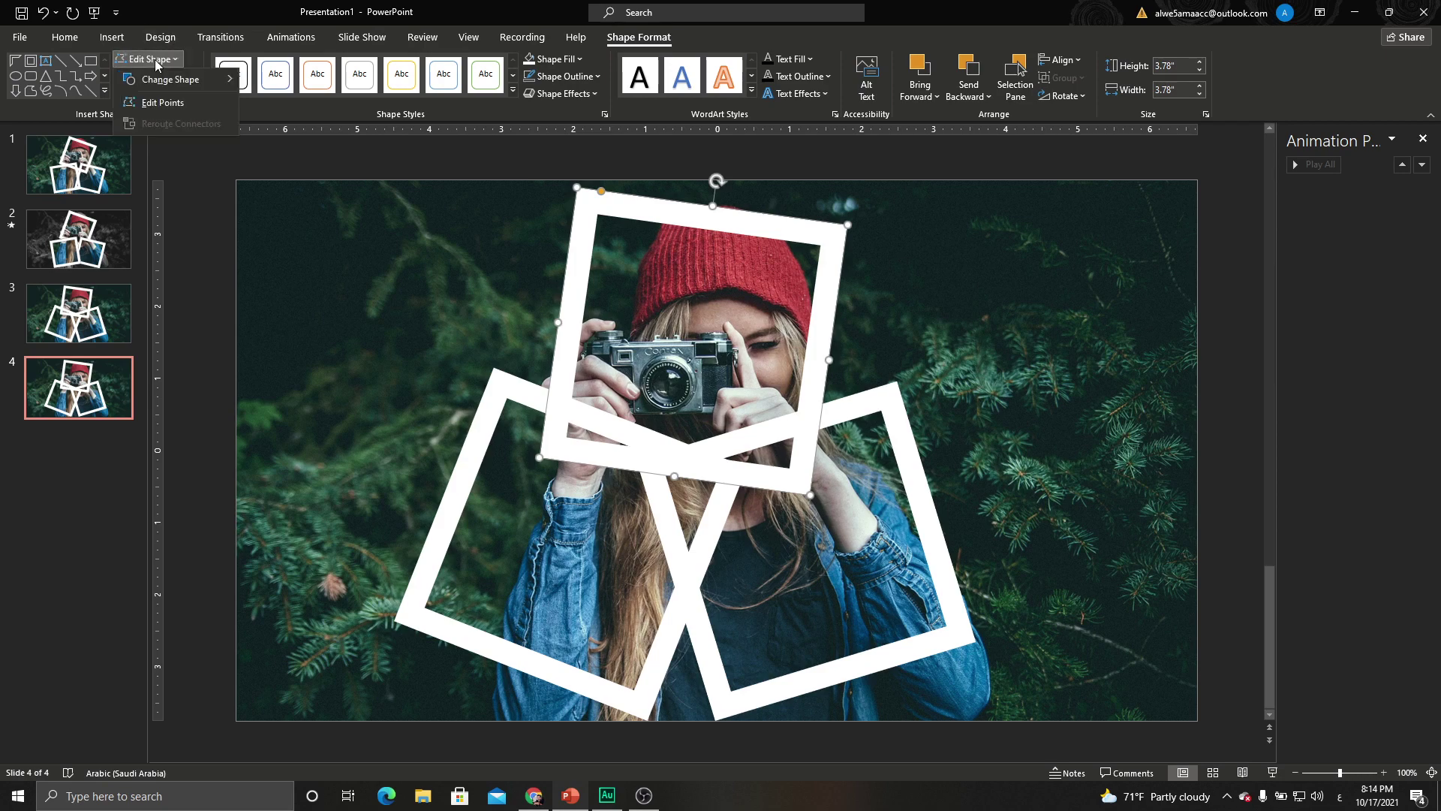
pyautogui.moveTo(170, 79)
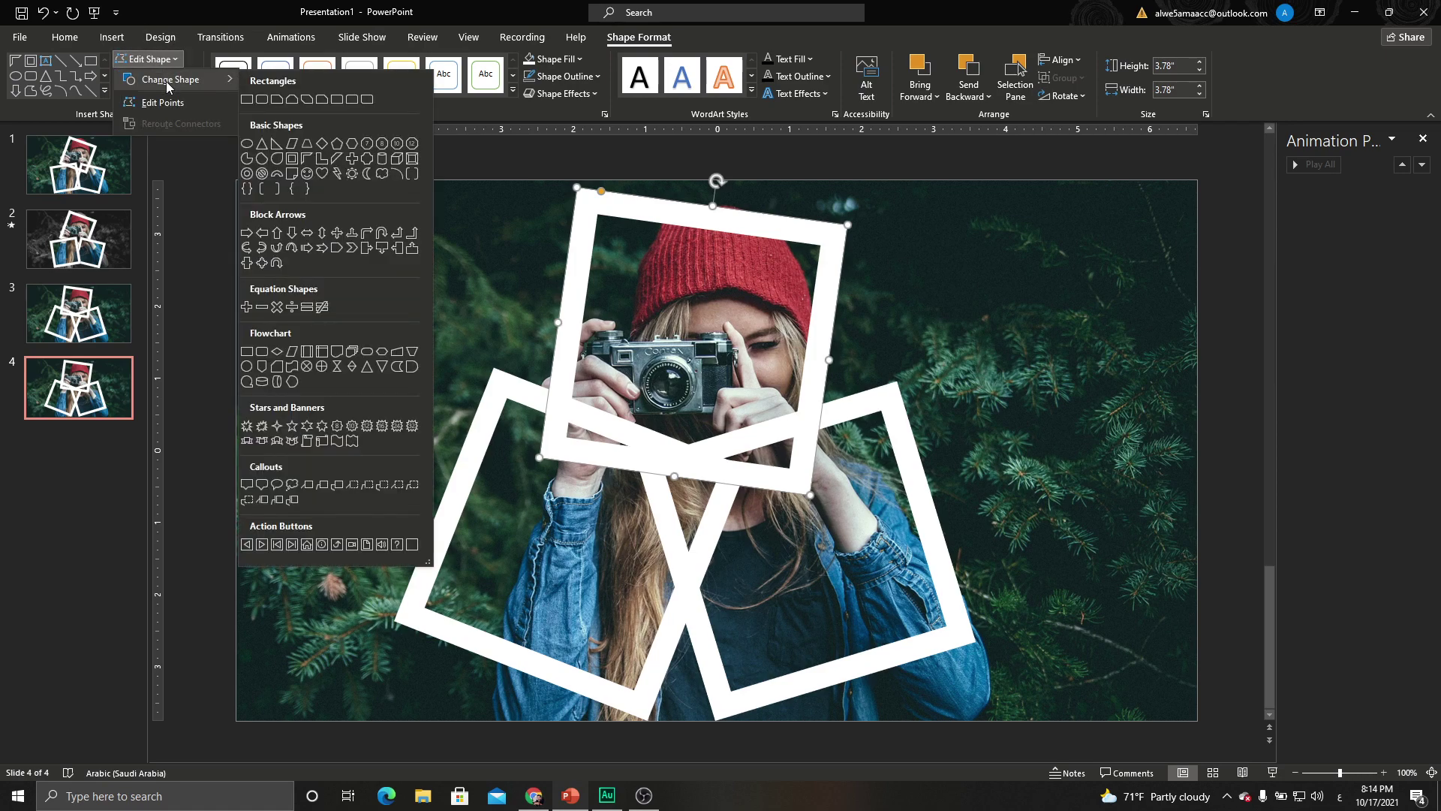
pyautogui.click(247, 100)
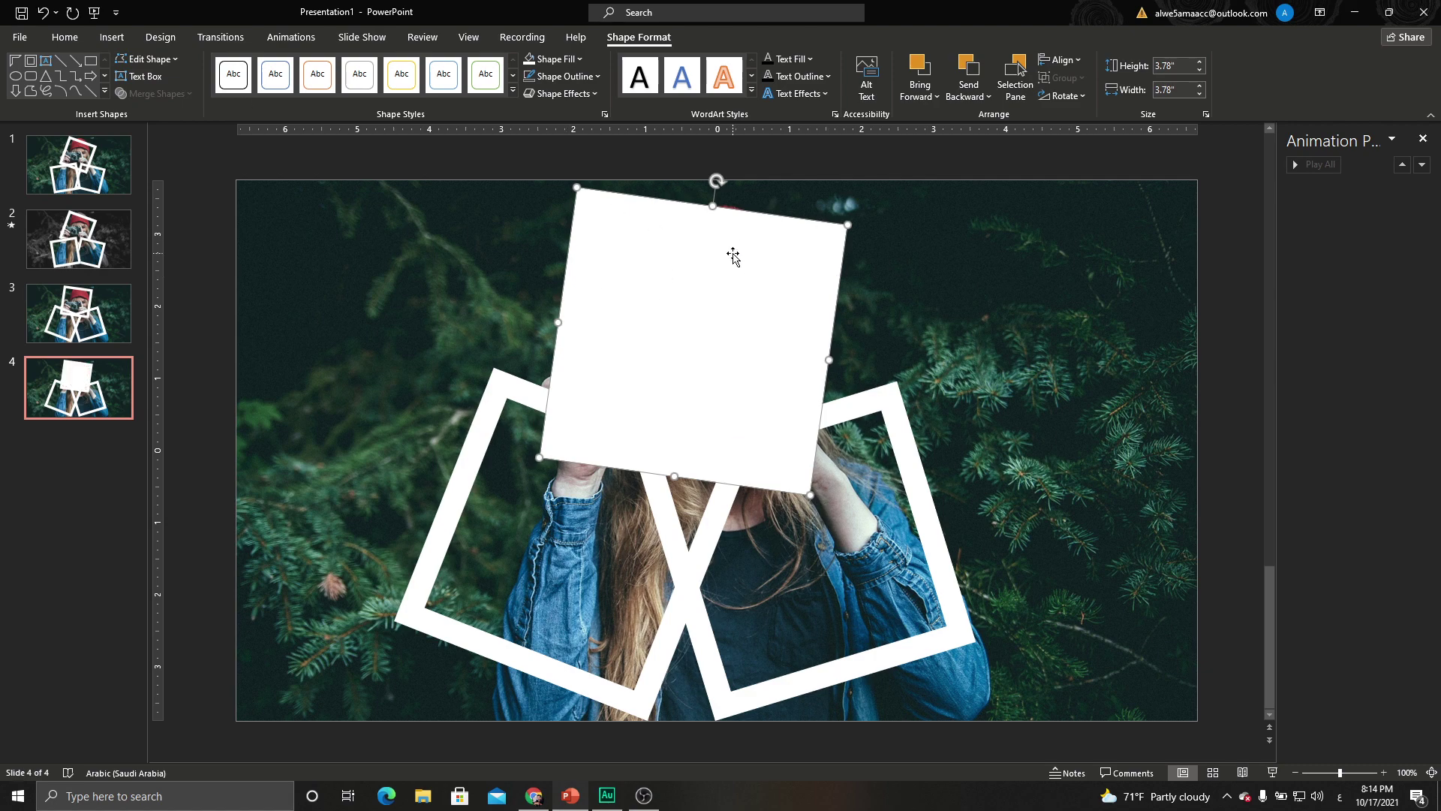
# Intersect the background photo with the rectangle, leaving a tilted cut-out around the camera
pyautogui.click(973, 255)
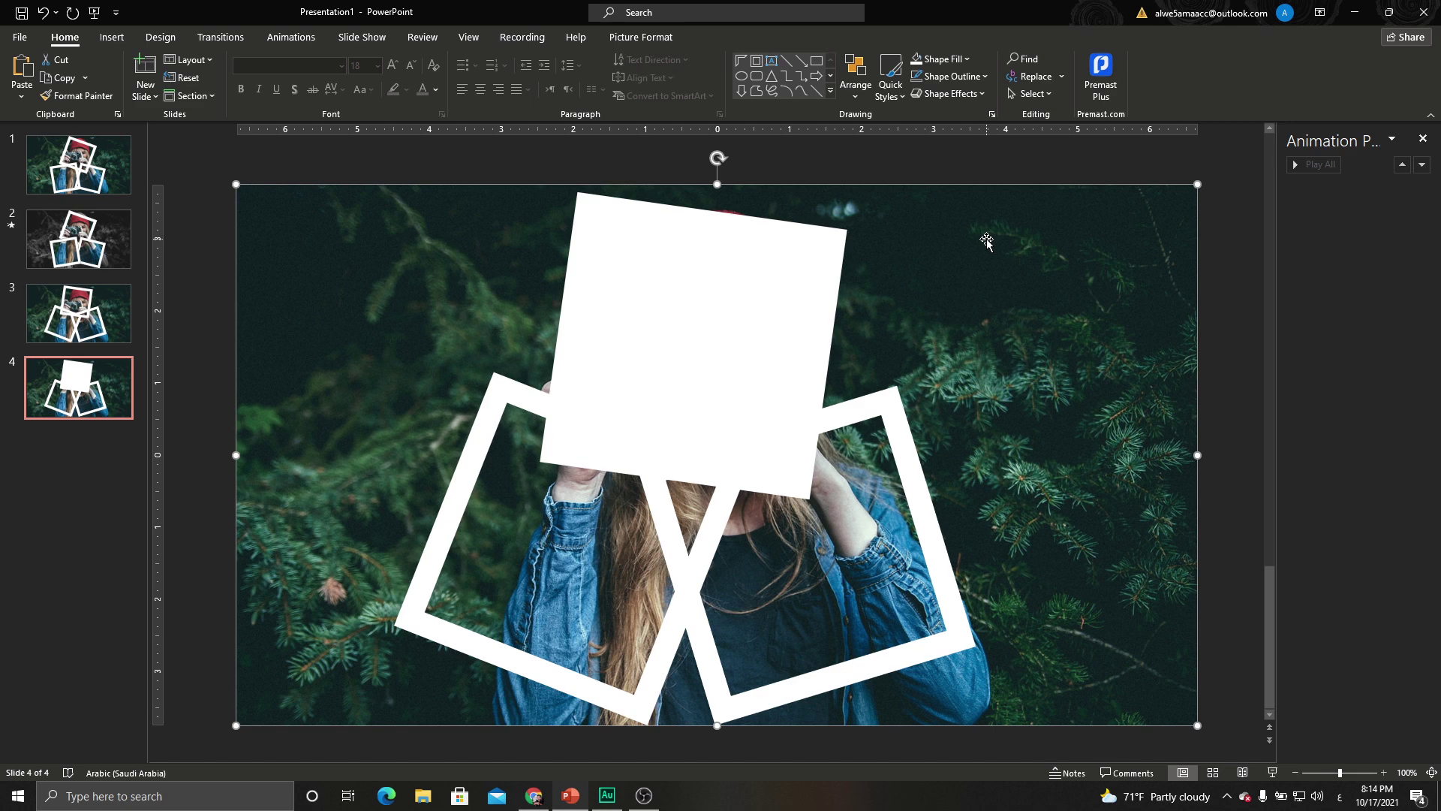
pyautogui.click(767, 277)
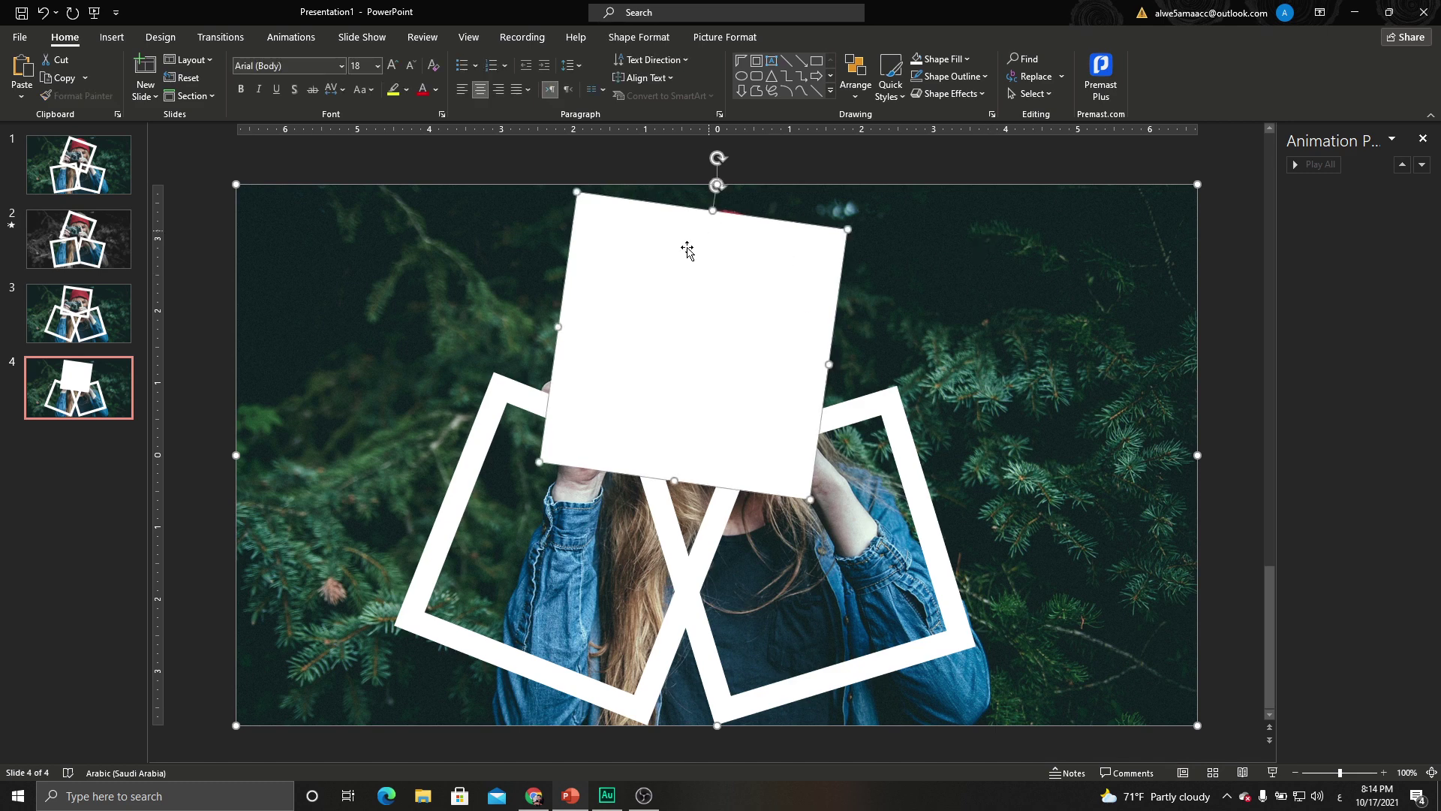
pyautogui.click(639, 36)
pyautogui.click(156, 93)
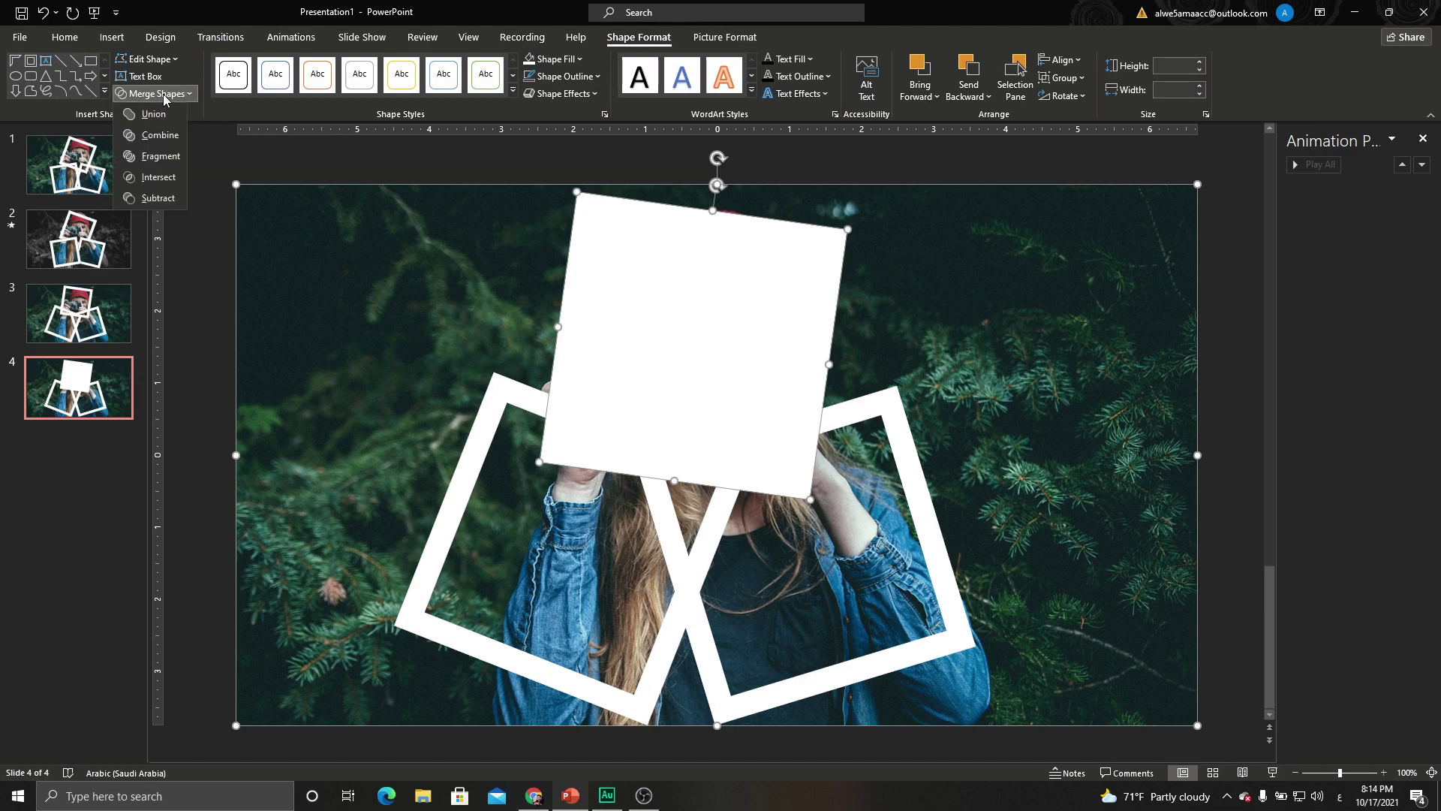
pyautogui.click(147, 182)
pyautogui.click(80, 312)
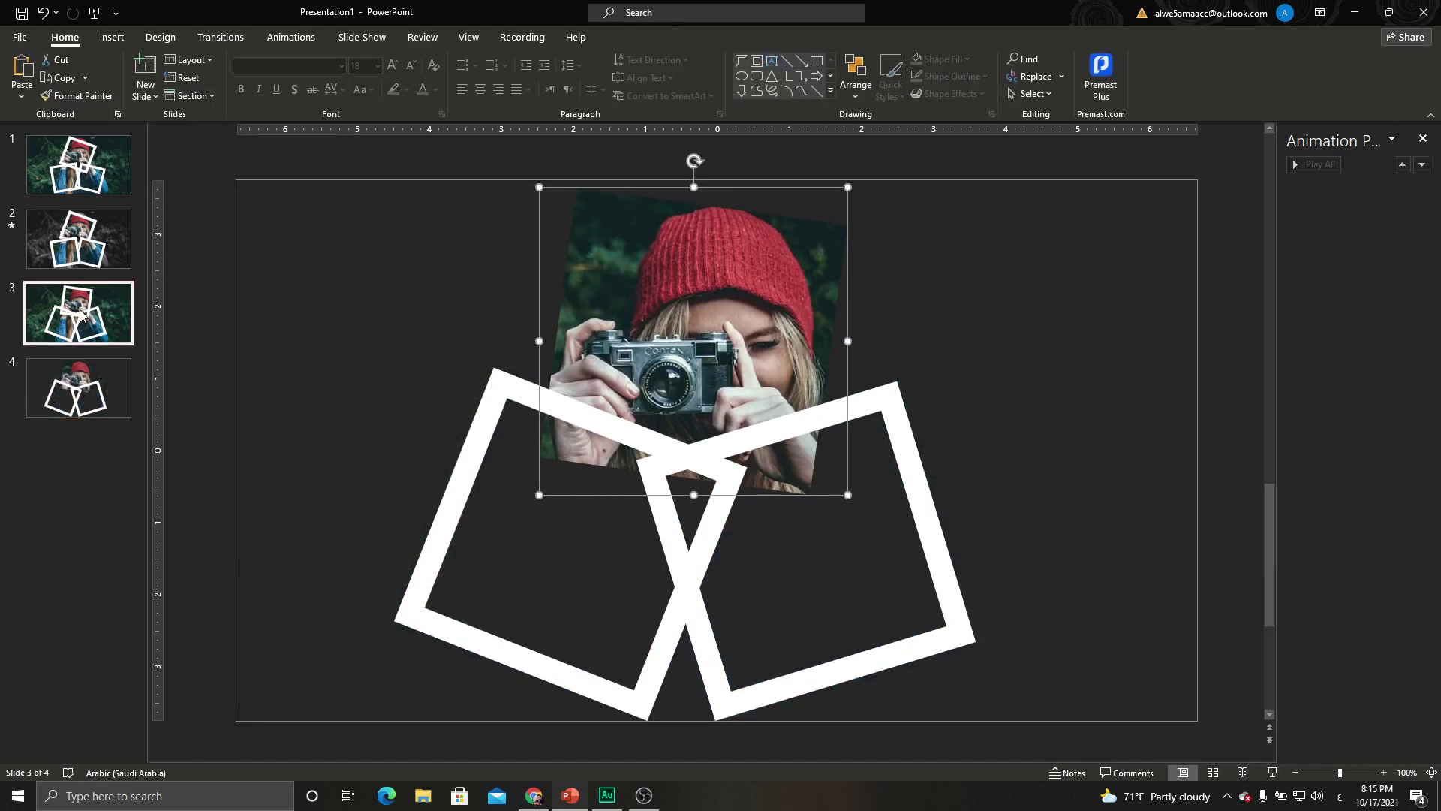
# Duplicate slide 3 and change the right tilted frame into a solid rectangle
pyautogui.rightClick(80, 312)
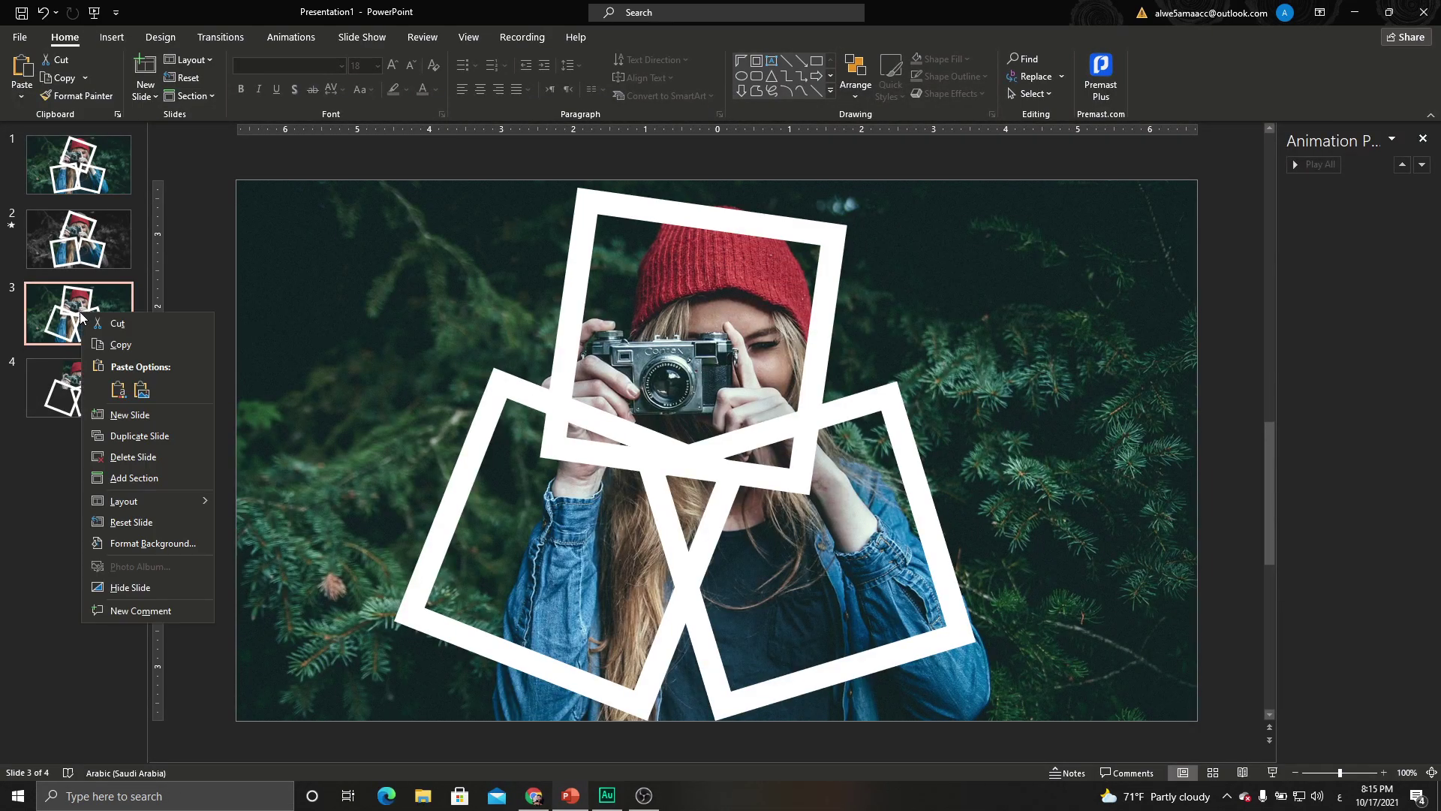
pyautogui.click(120, 436)
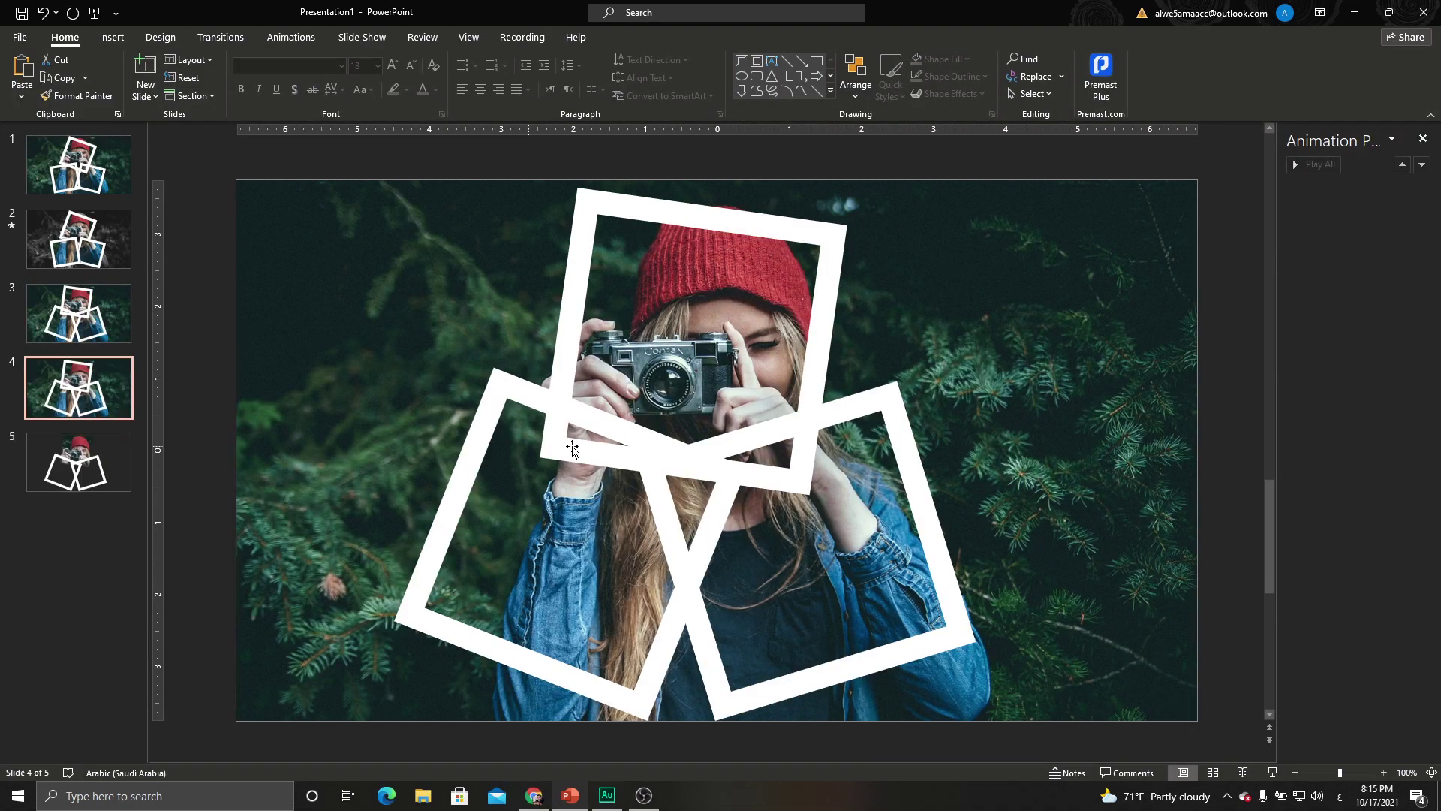
pyautogui.click(855, 416)
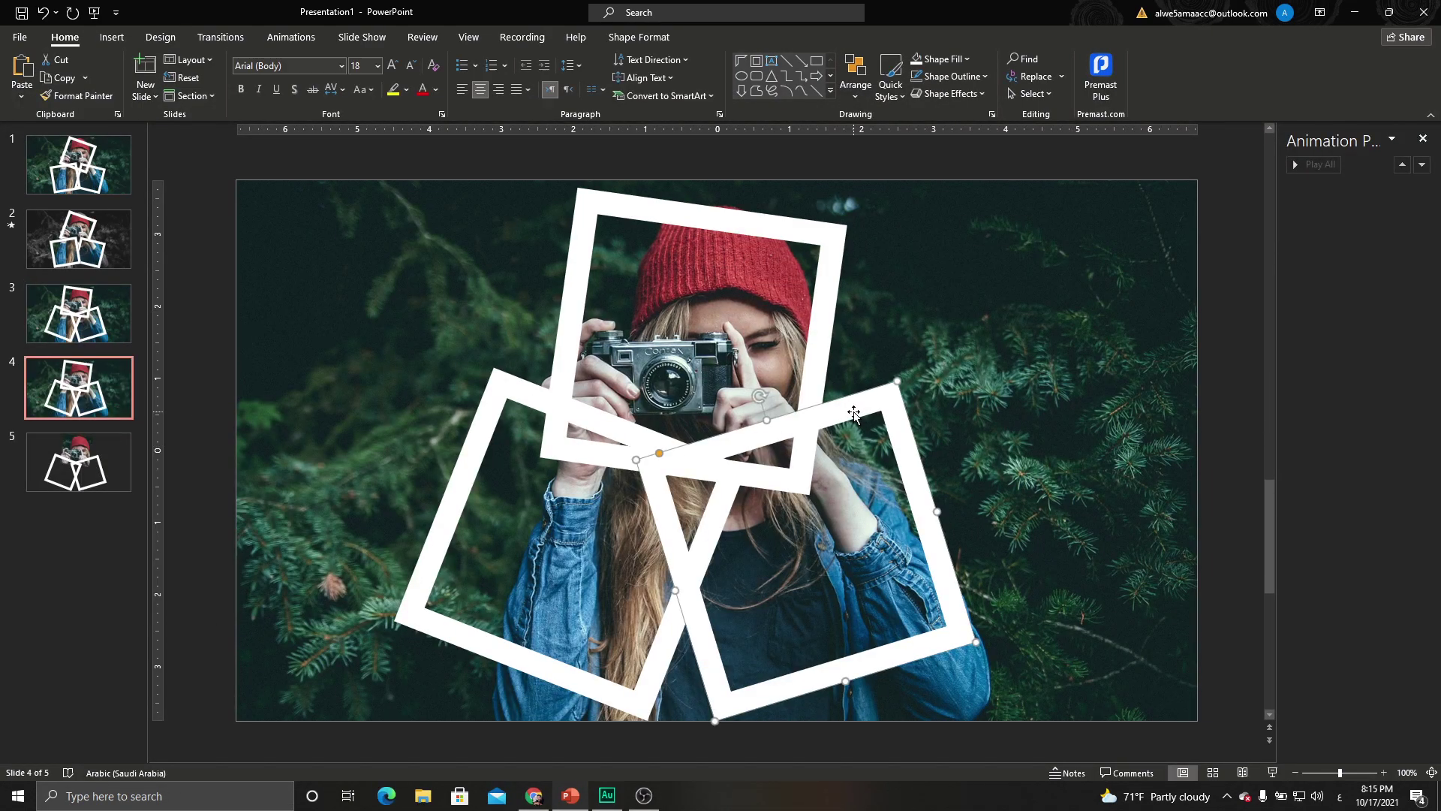
pyautogui.click(638, 37)
pyautogui.click(148, 63)
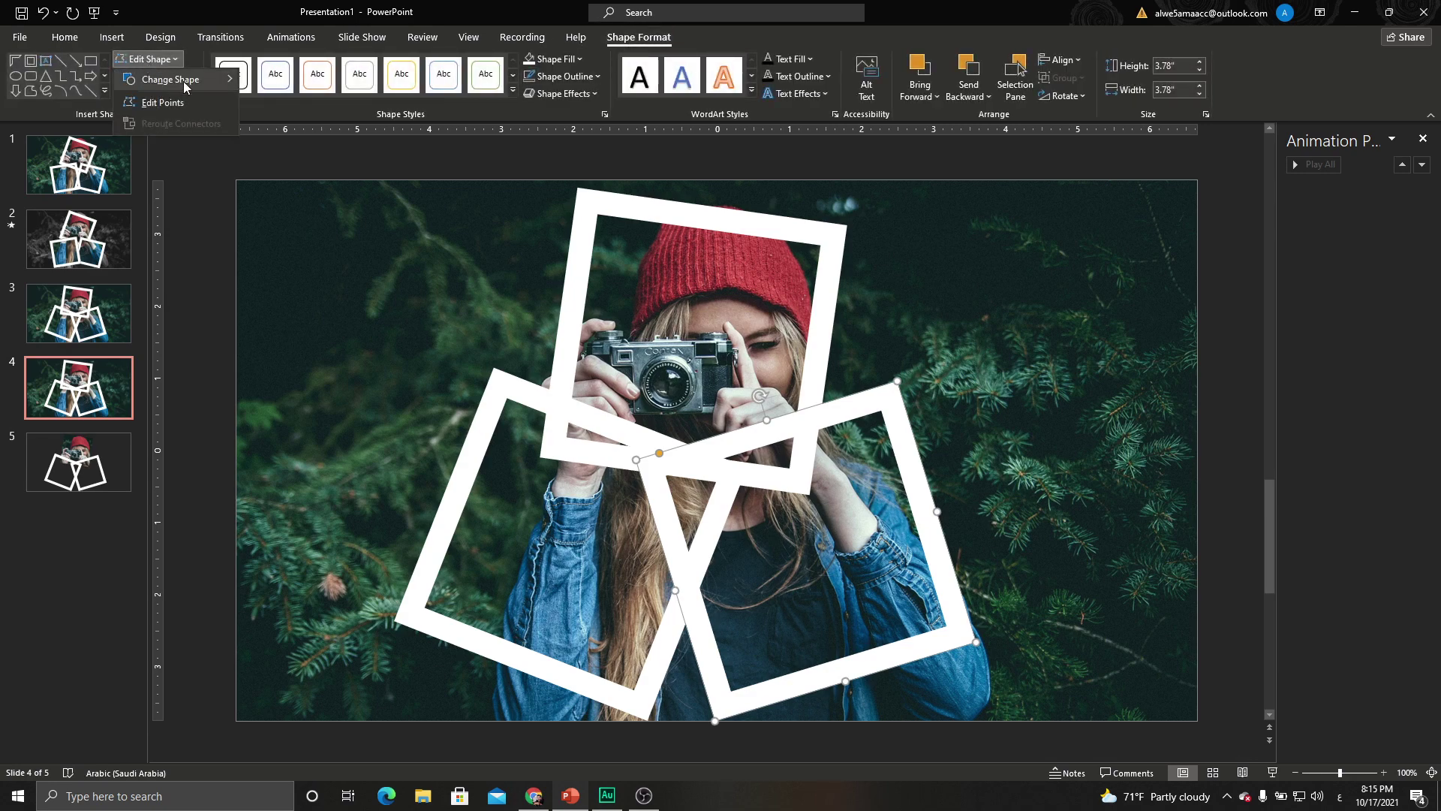
pyautogui.moveTo(170, 79)
pyautogui.click(247, 99)
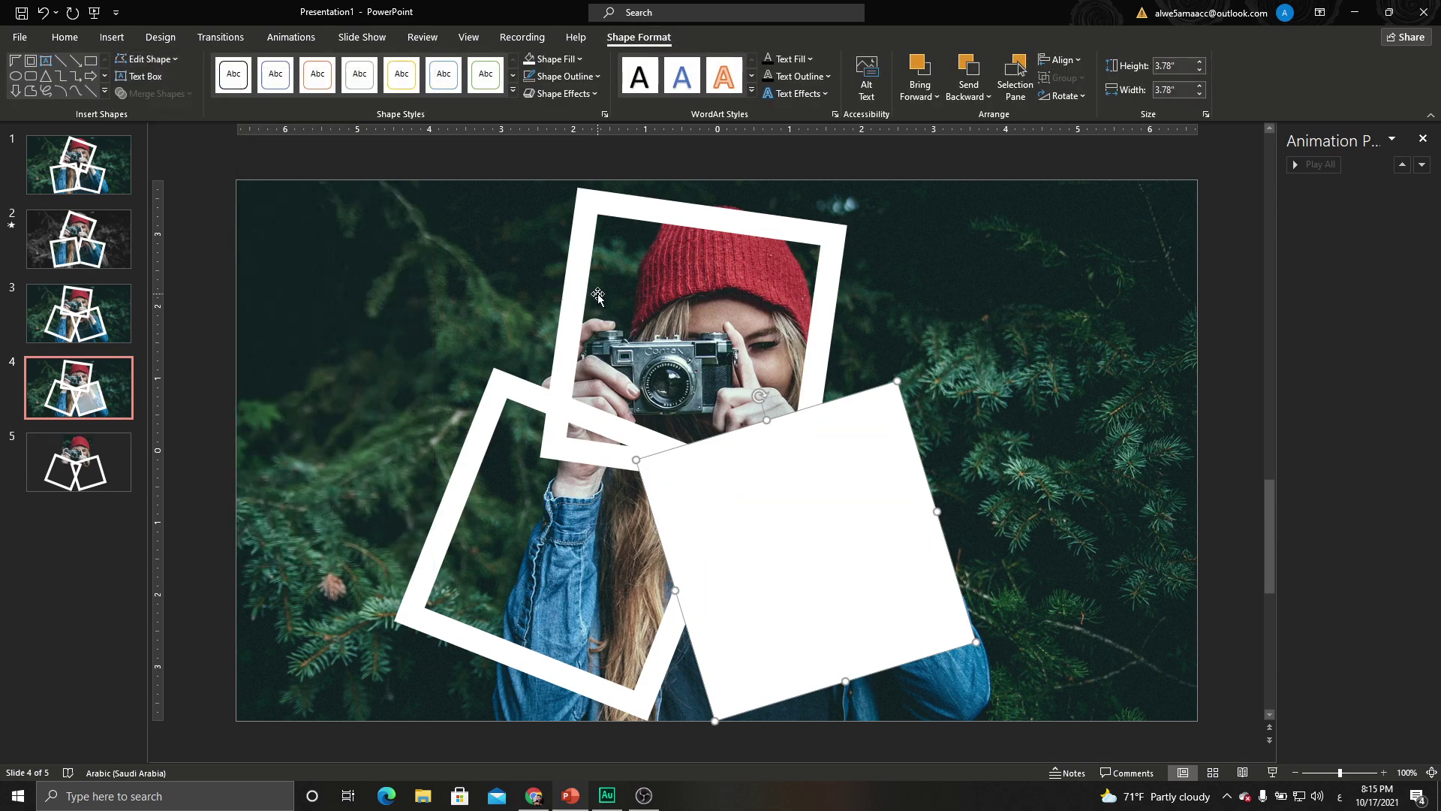
# Intersect the photo with that rectangle to cut out the lower-right tilted square
pyautogui.keyDown('shift'); pyautogui.click(935, 441); pyautogui.keyUp('shift')
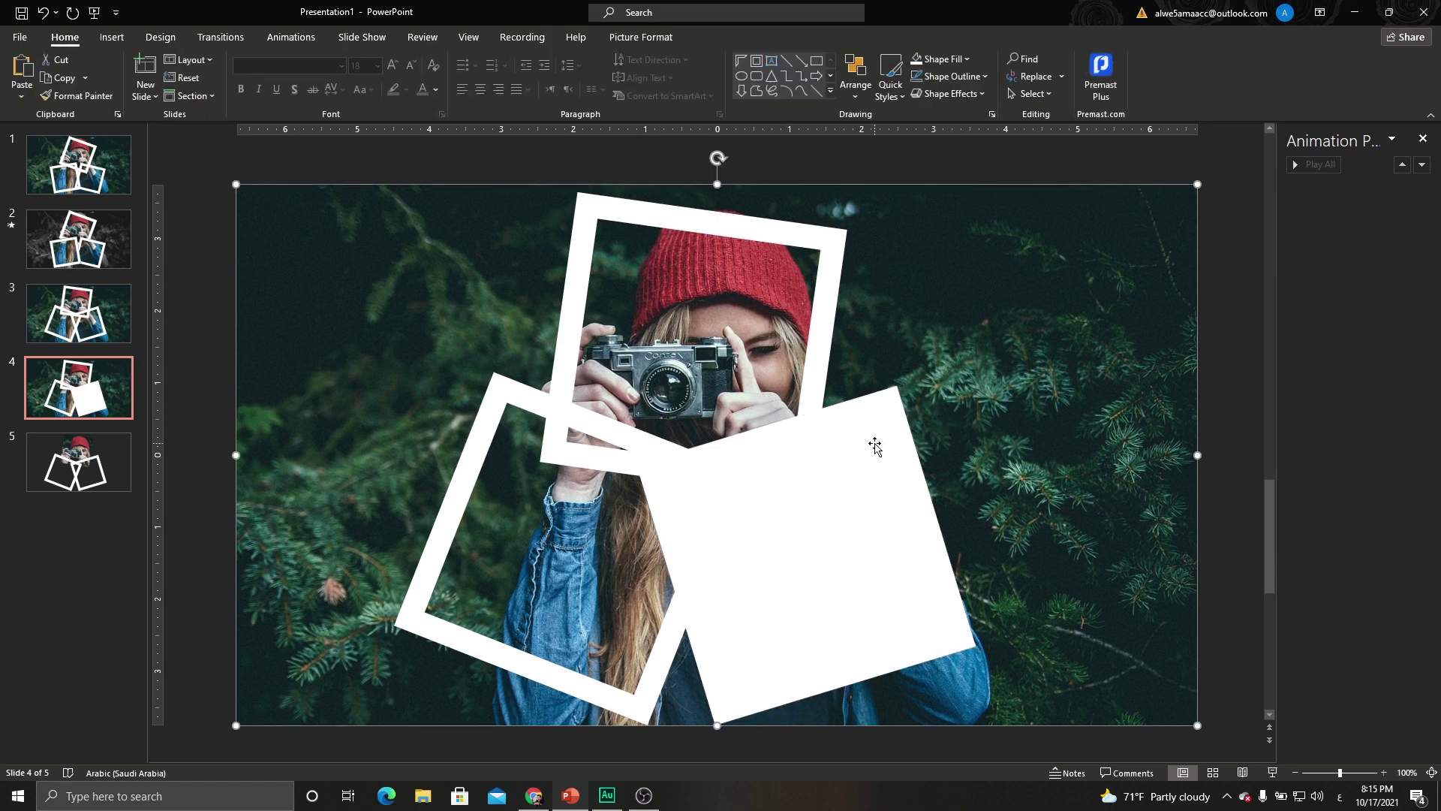
pyautogui.click(639, 37)
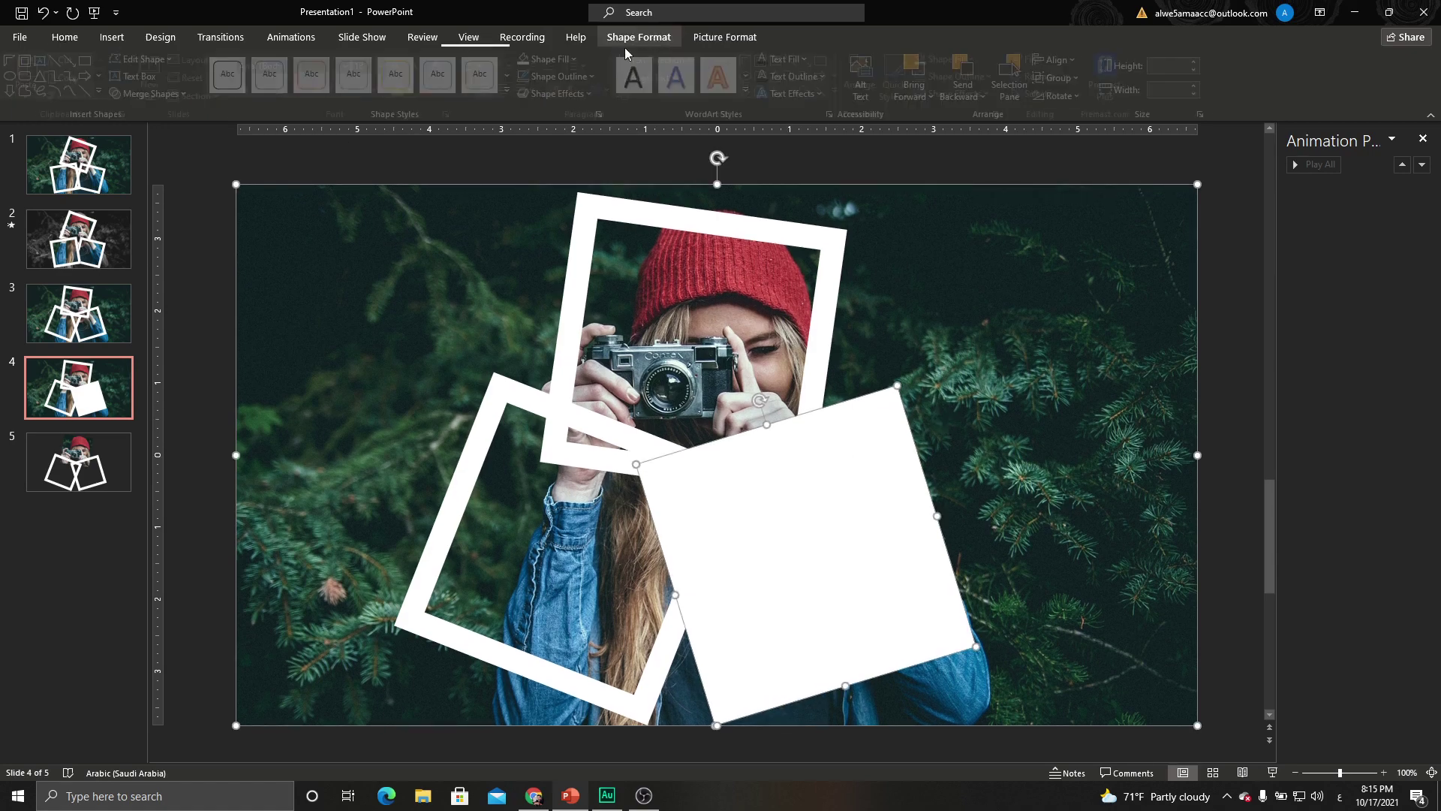
pyautogui.click(157, 95)
pyautogui.click(158, 176)
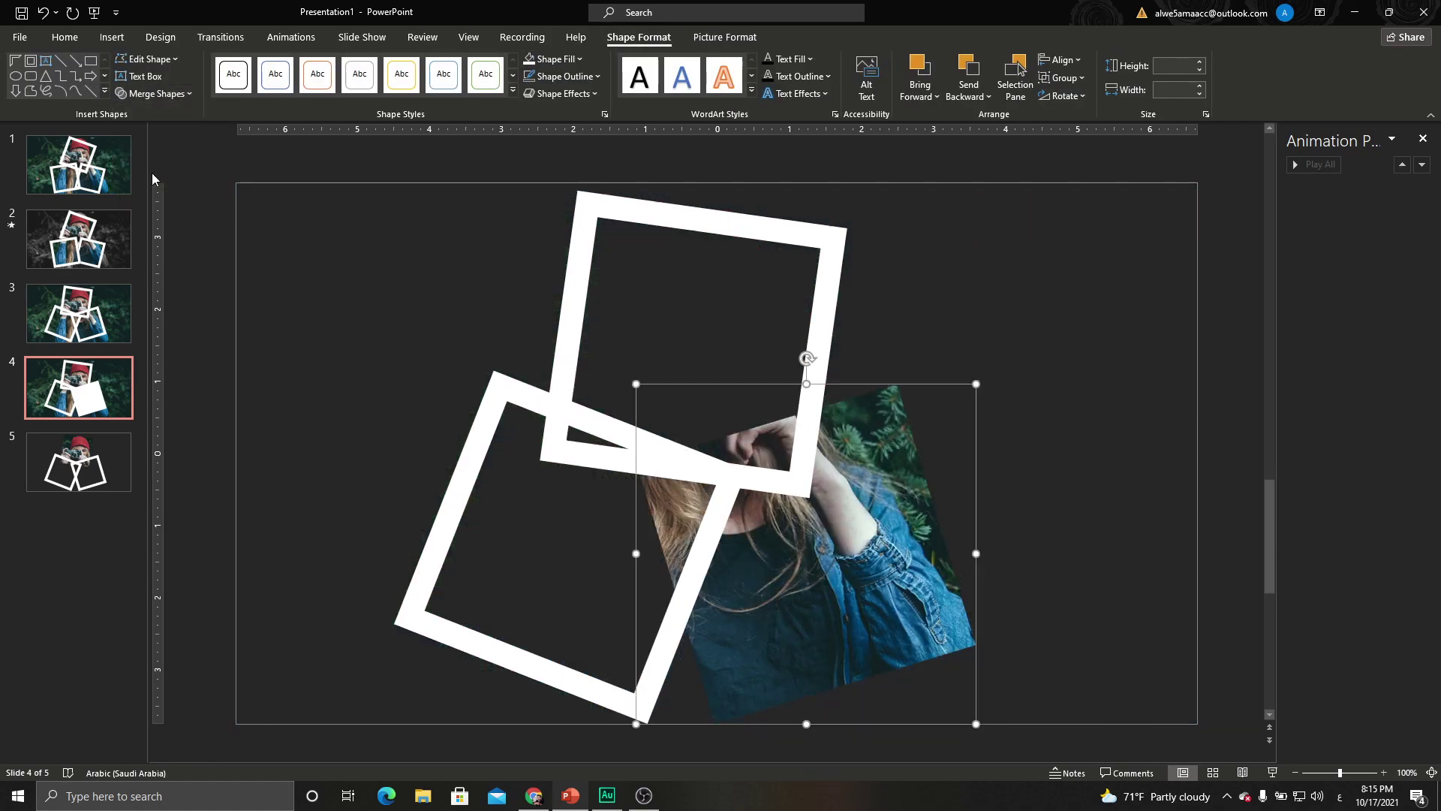
# Duplicate slide 3 again and change the lower-left frame into a solid rectangle
pyautogui.rightClick(84, 333)
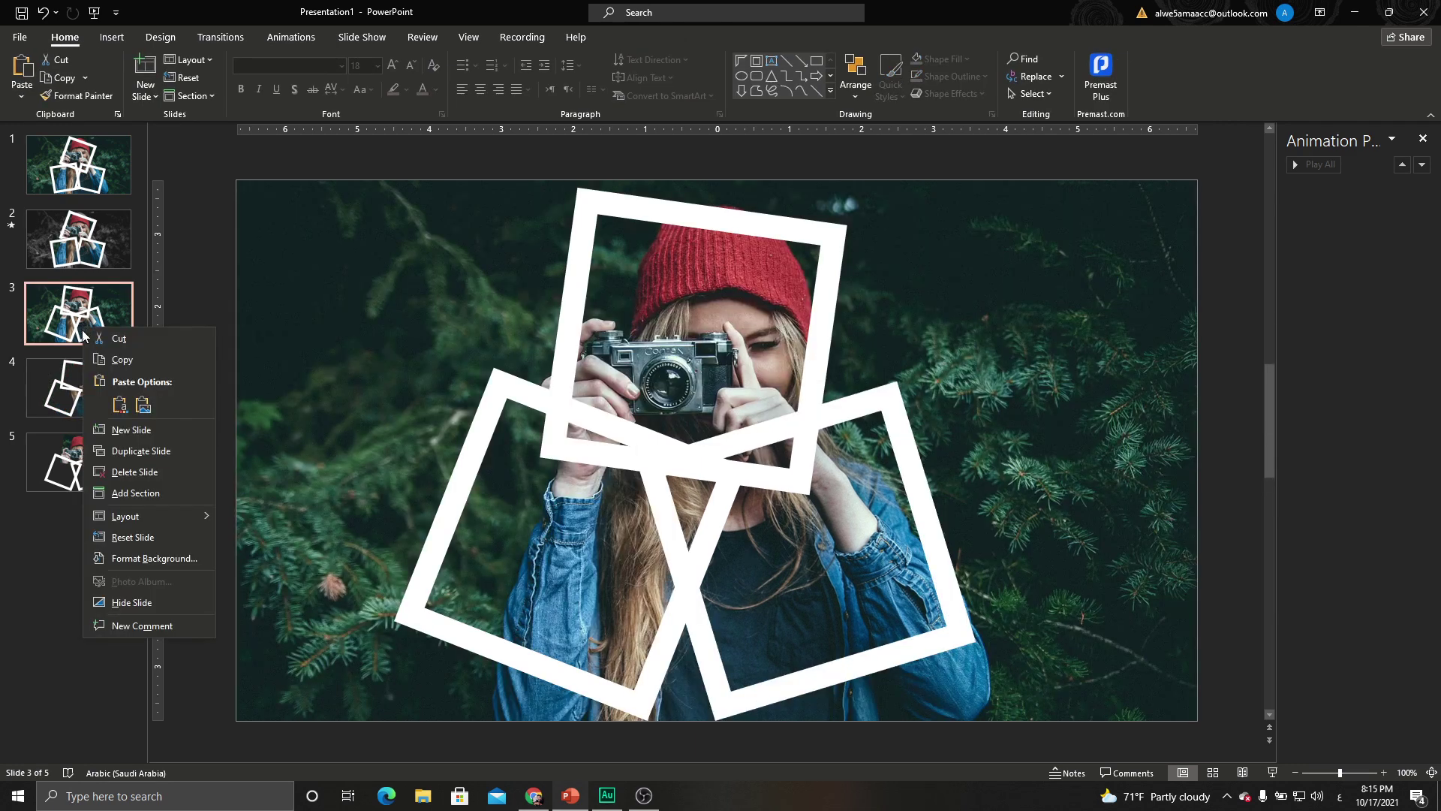
pyautogui.click(134, 453)
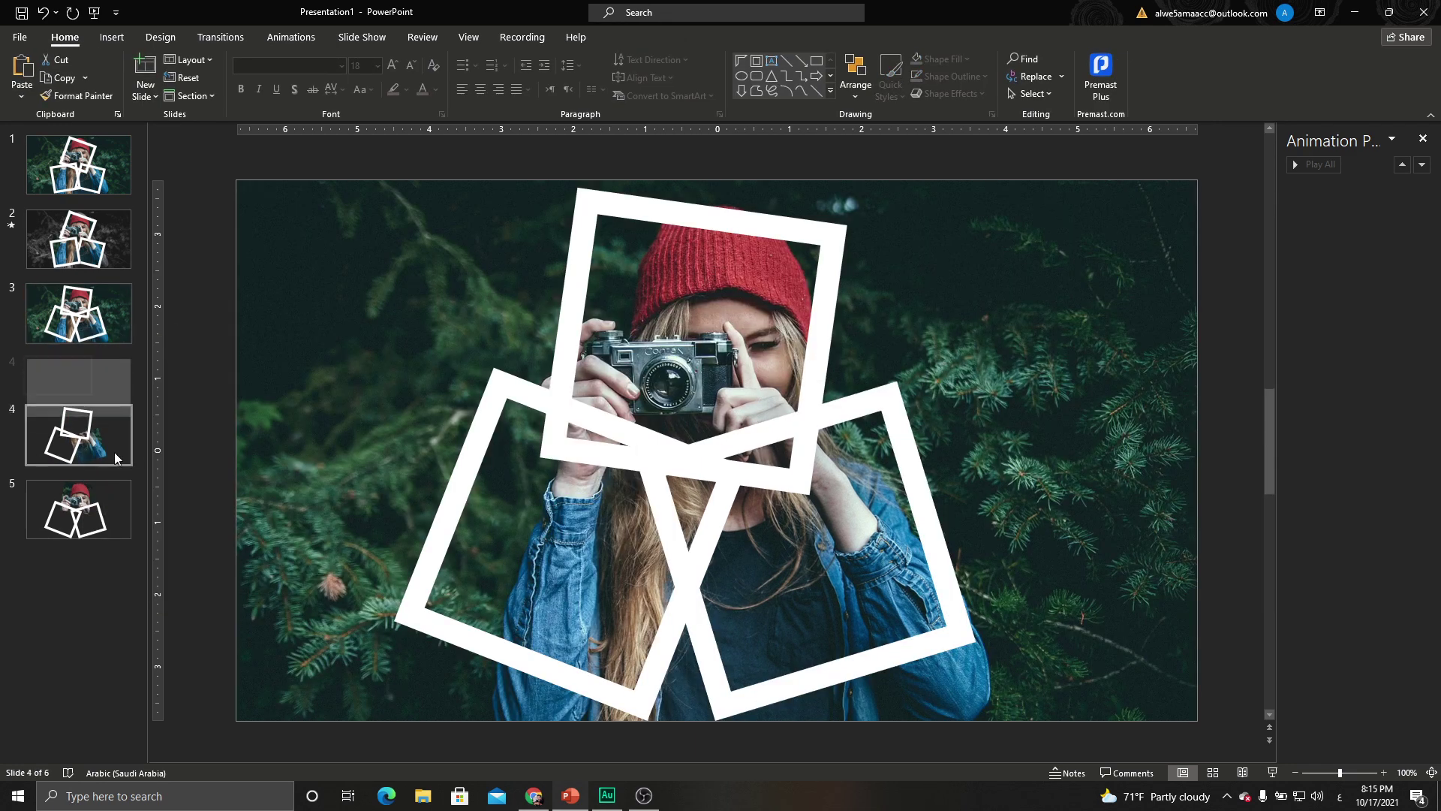
pyautogui.doubleClick(511, 396)
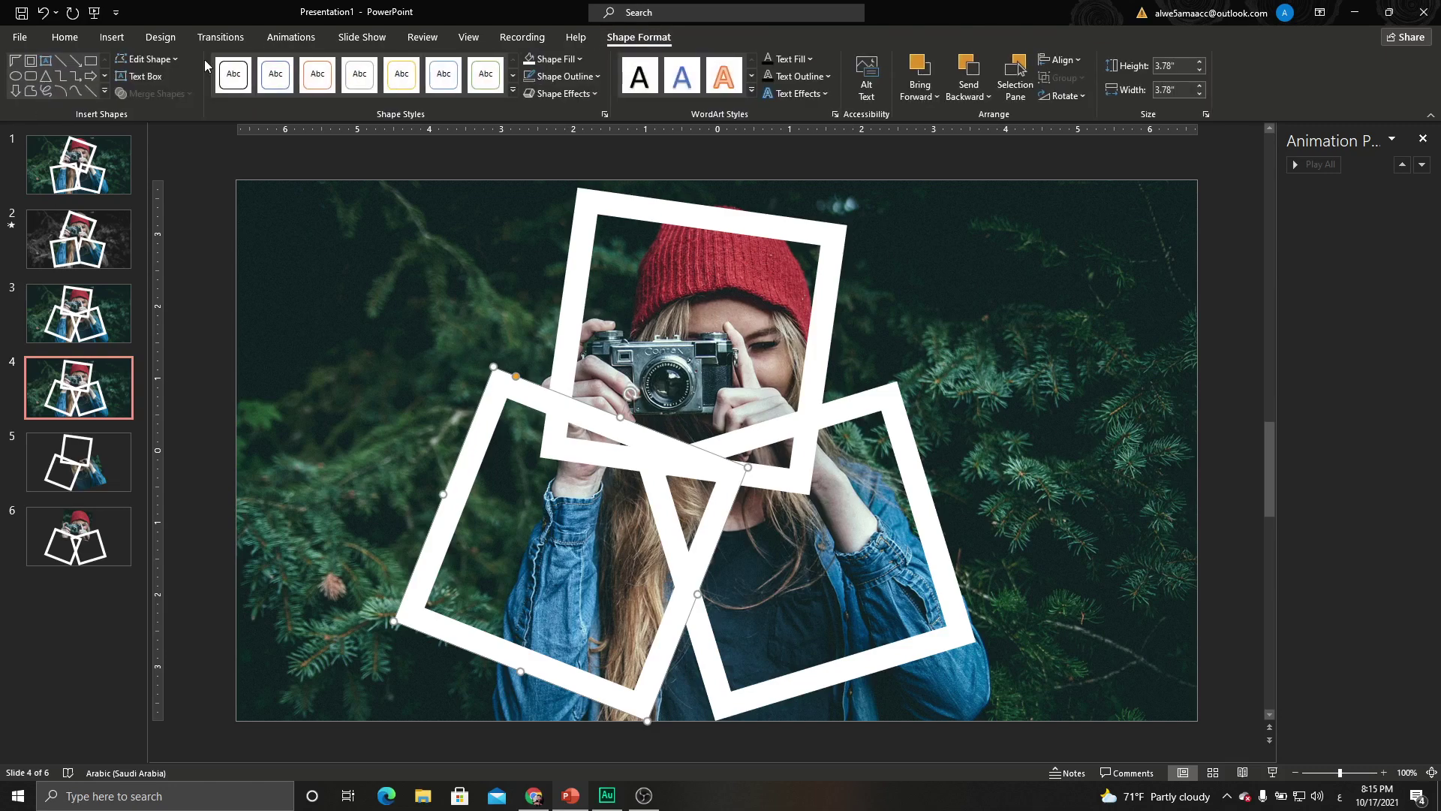
pyautogui.click(149, 58)
pyautogui.moveTo(171, 79)
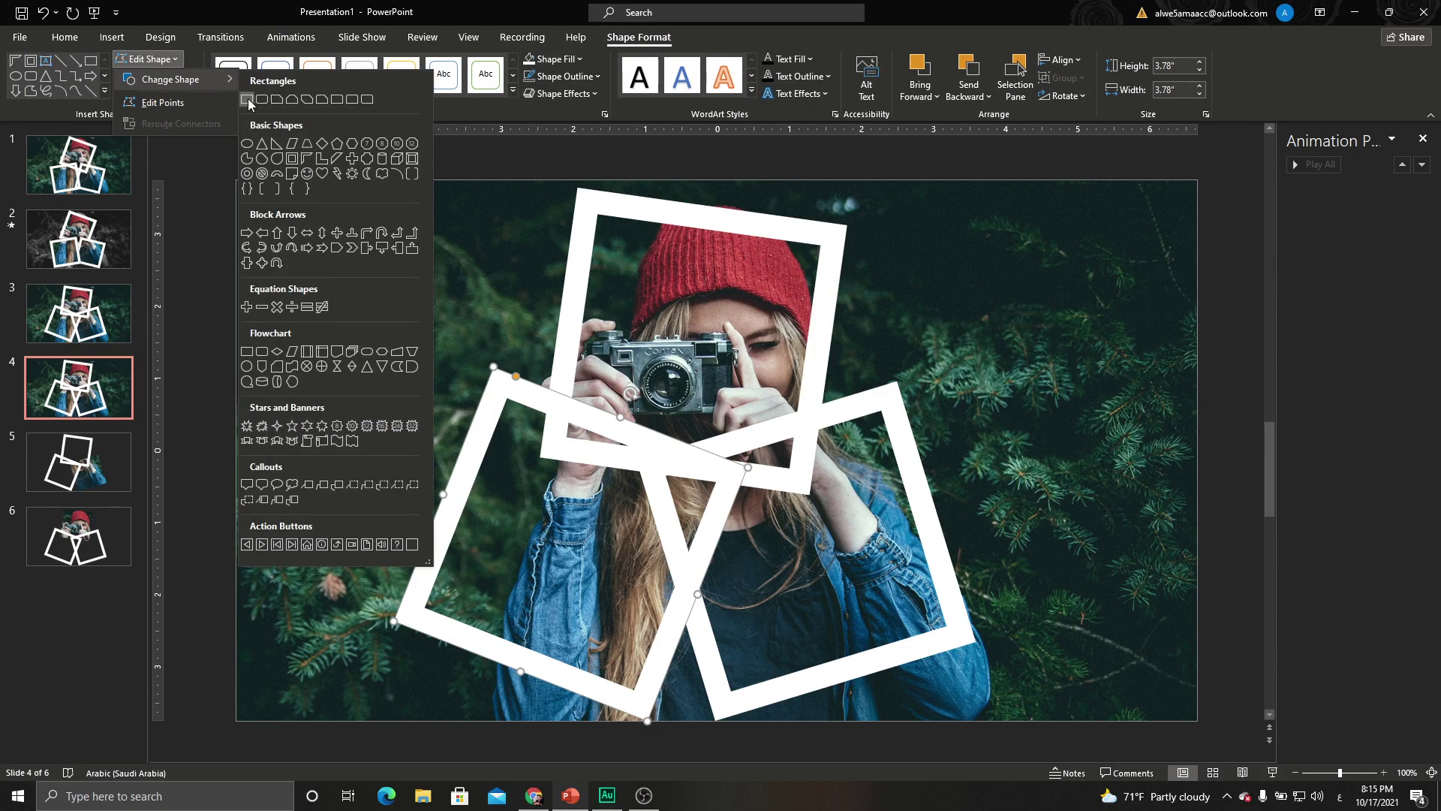
pyautogui.click(248, 100)
# Intersect the photo with the rectangle for the lower-left cut-out, then add a blank seventh slide
pyautogui.click(1047, 284)
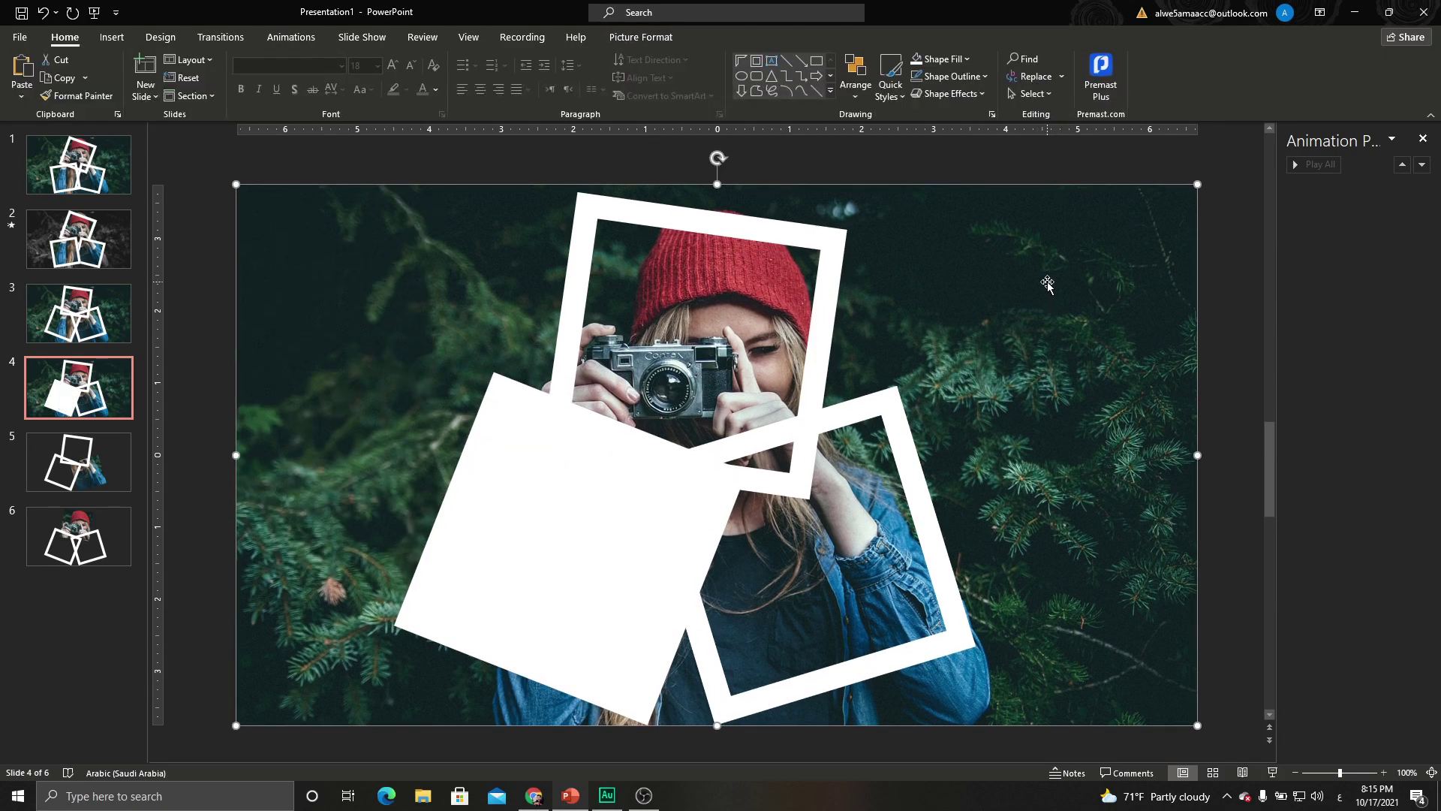
pyautogui.click(584, 452)
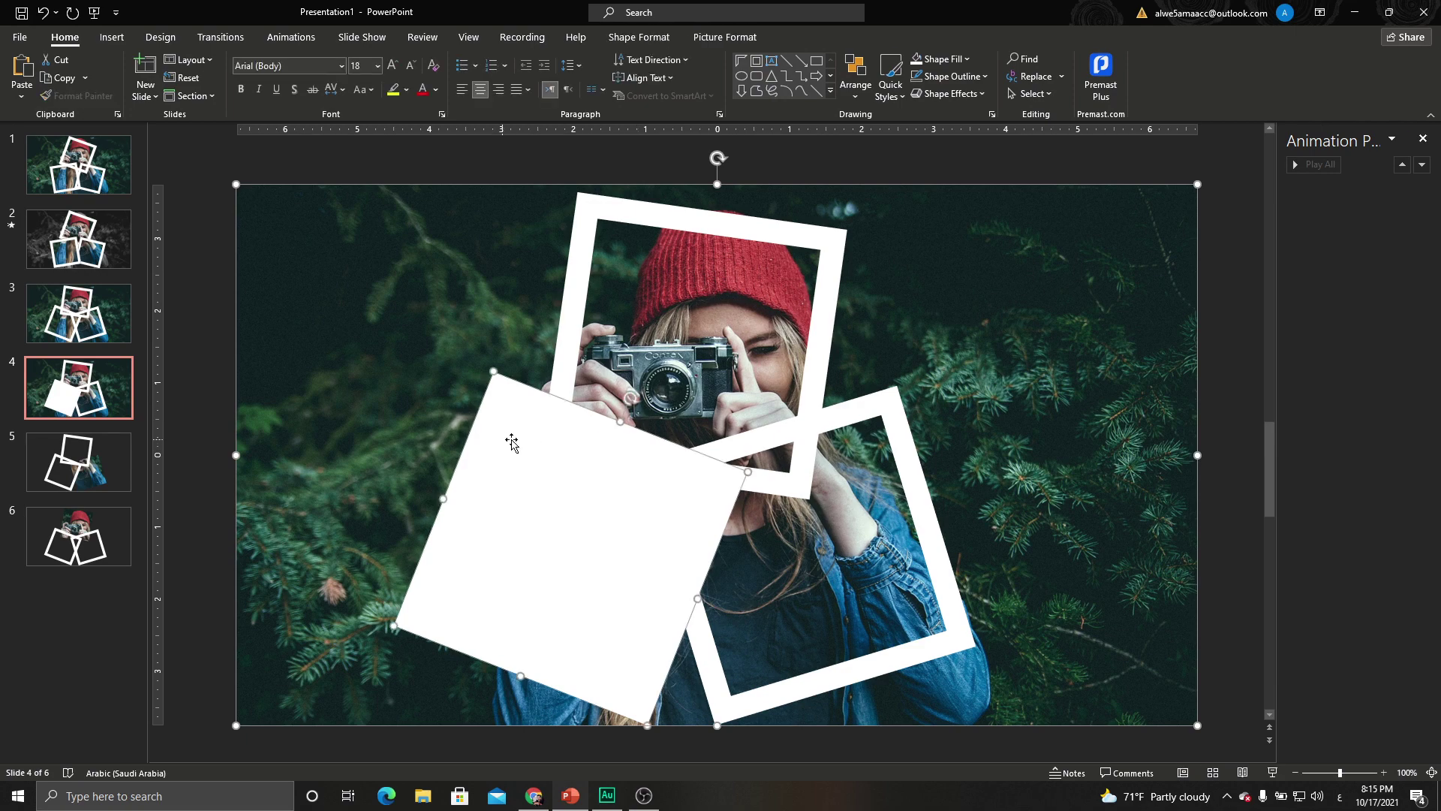
pyautogui.click(639, 36)
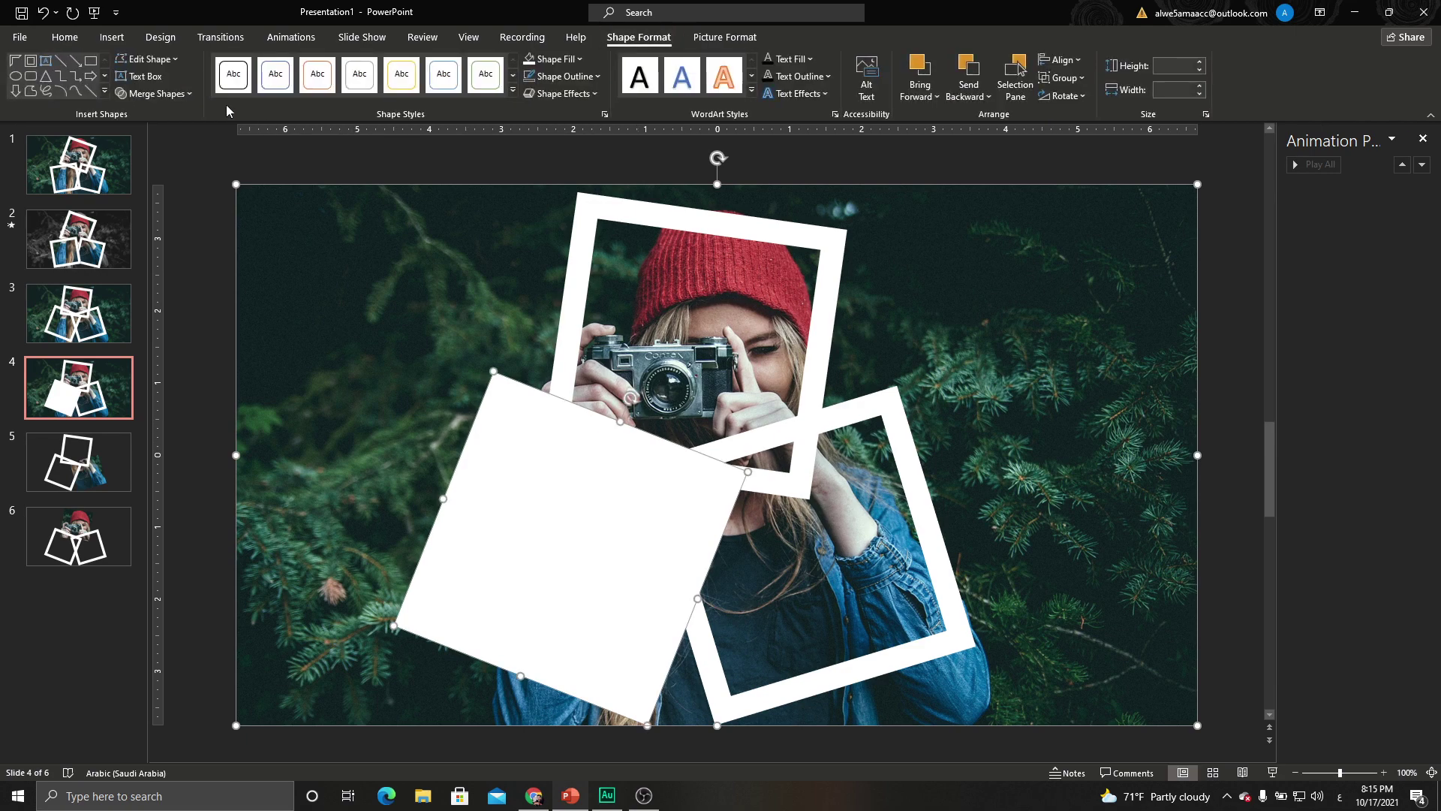
pyautogui.click(156, 93)
pyautogui.click(147, 156)
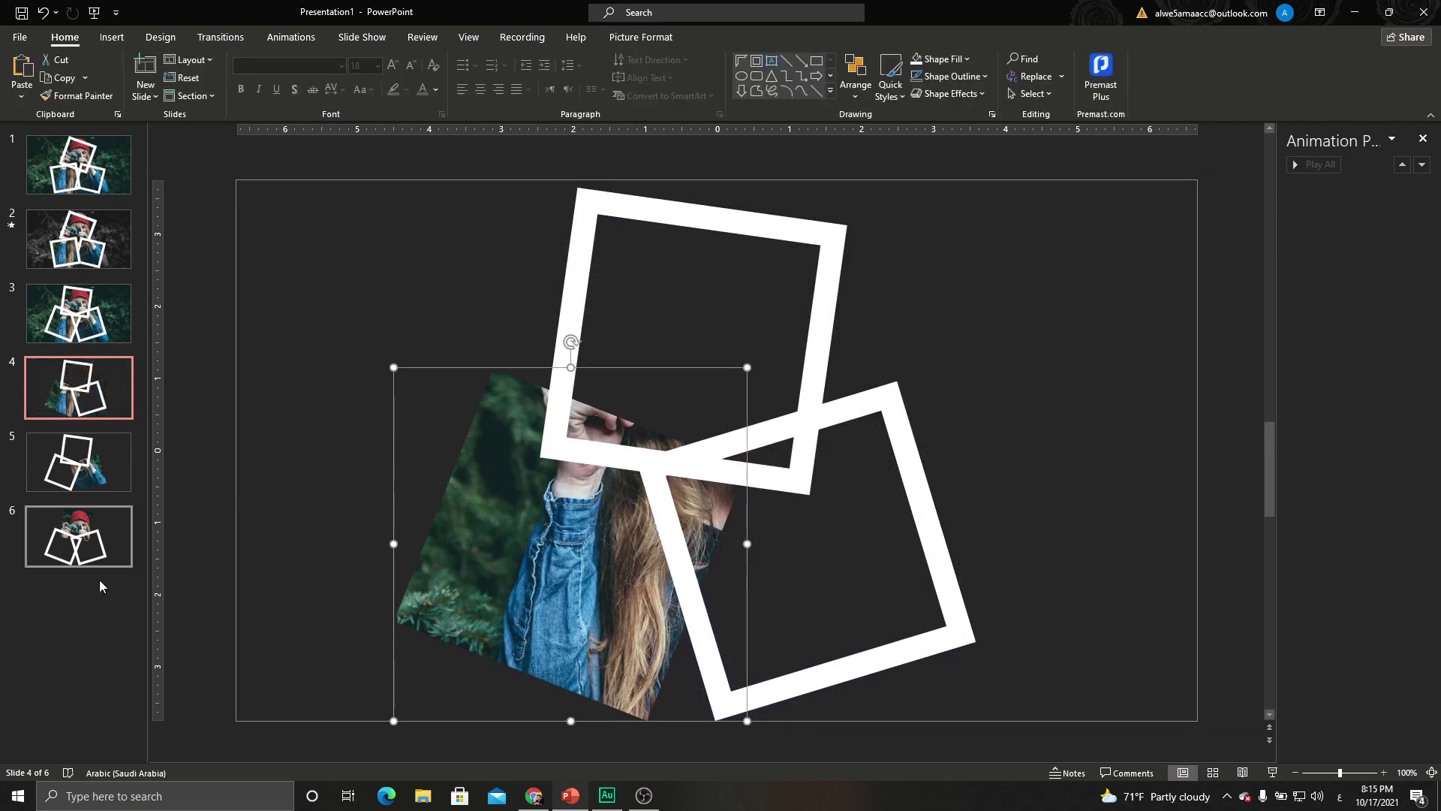
pyautogui.rightClick(66, 613)
pyautogui.click(92, 673)
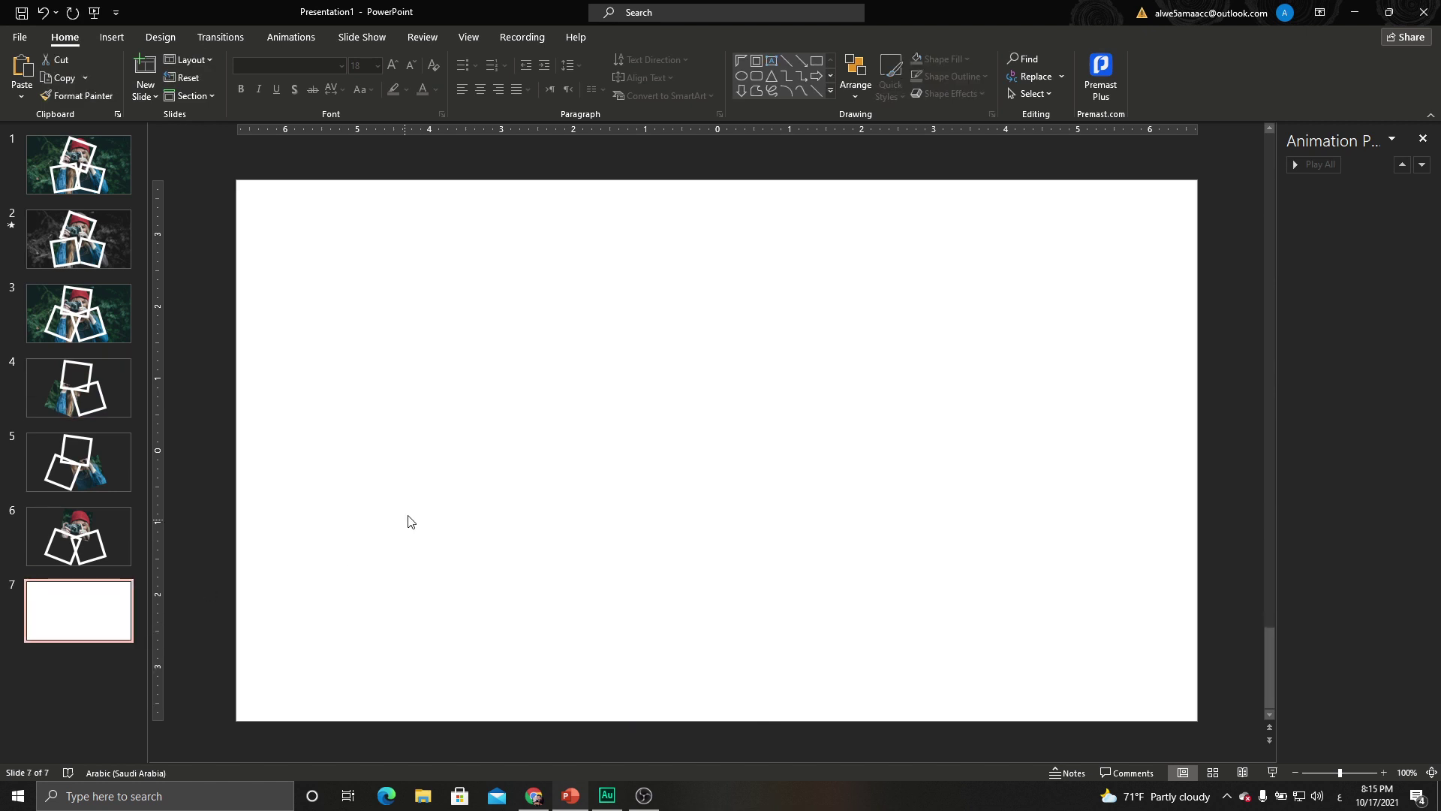
# Give slide 7 a black solid-fill background
pyautogui.rightClick(1160, 271)
pyautogui.click(1119, 422)
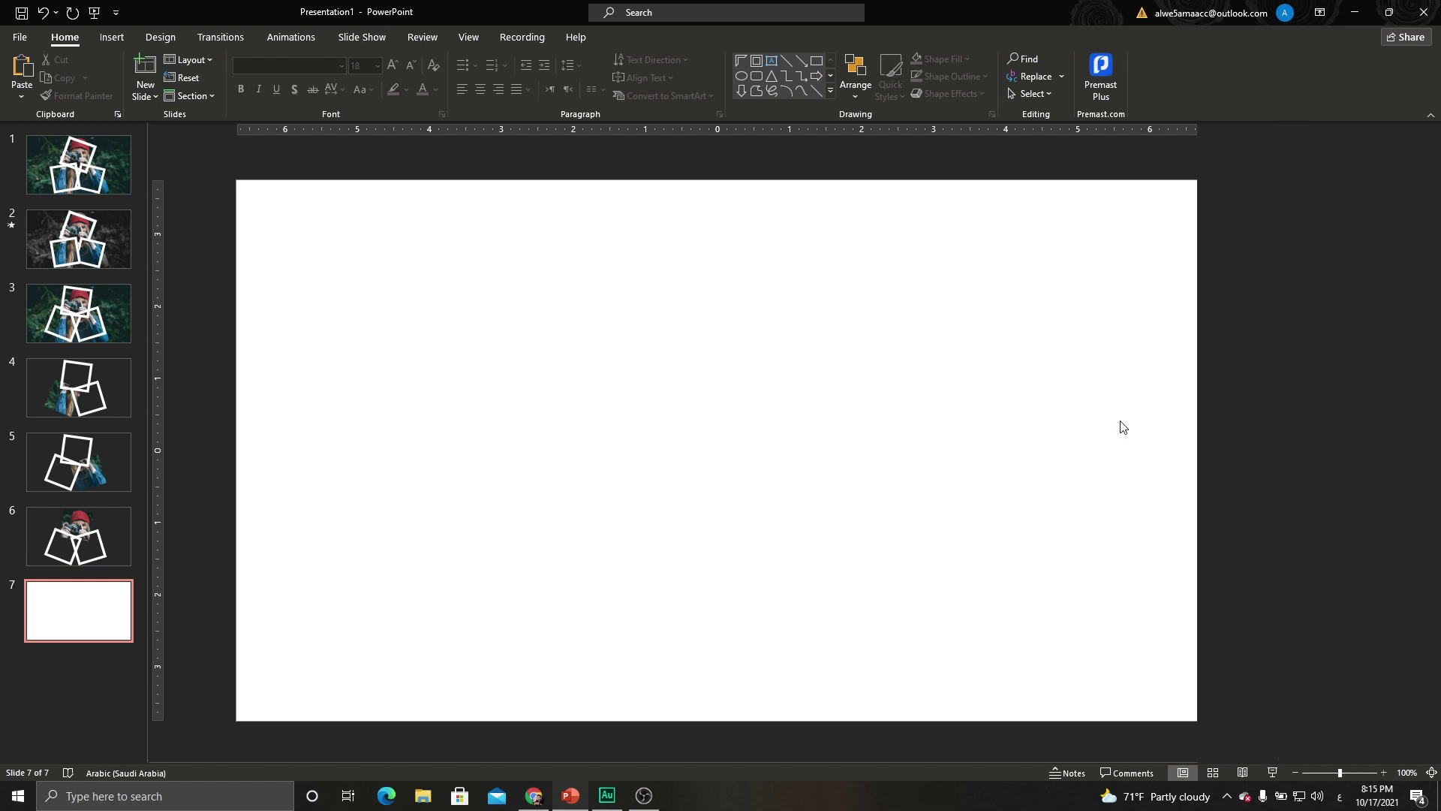
pyautogui.click(1365, 320)
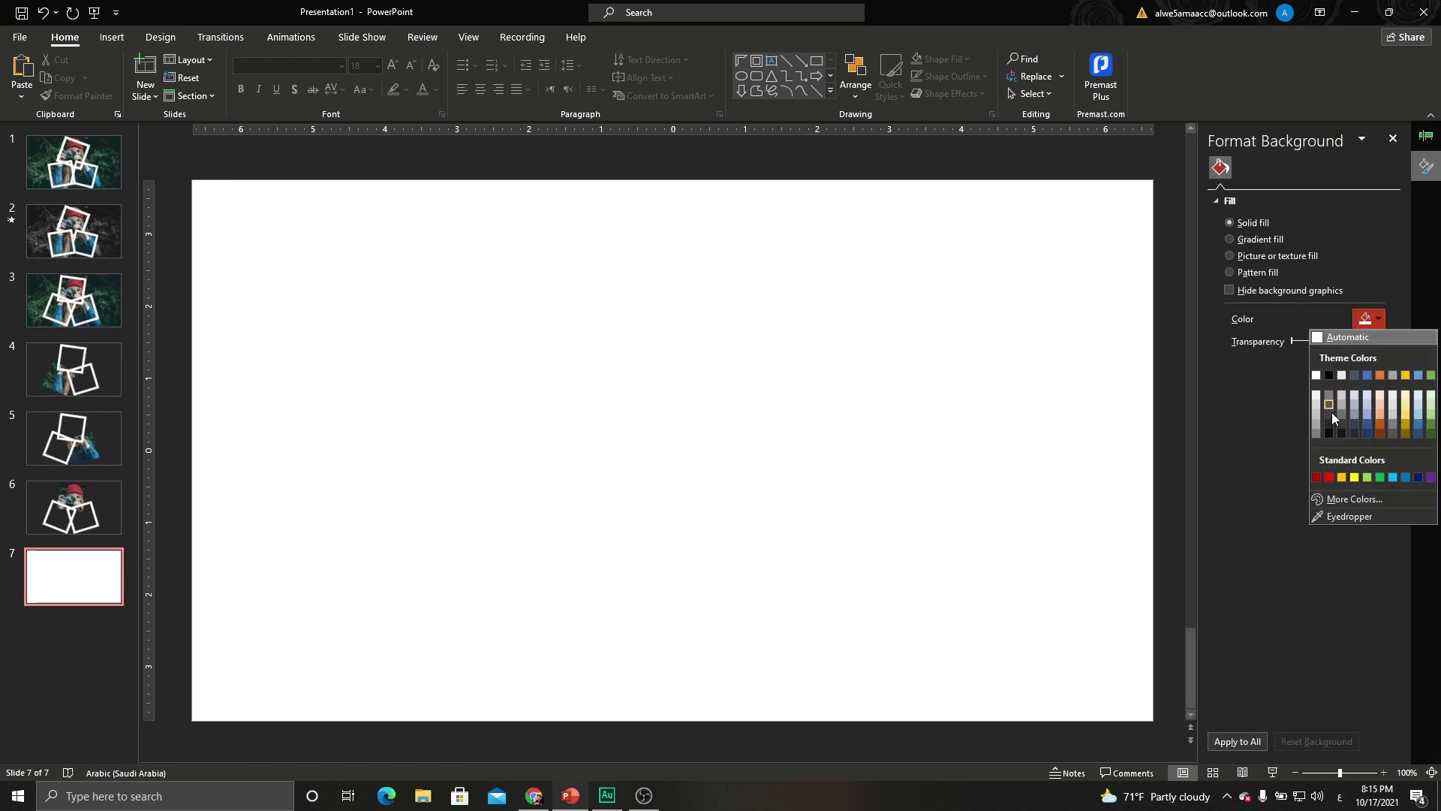
pyautogui.click(1330, 434)
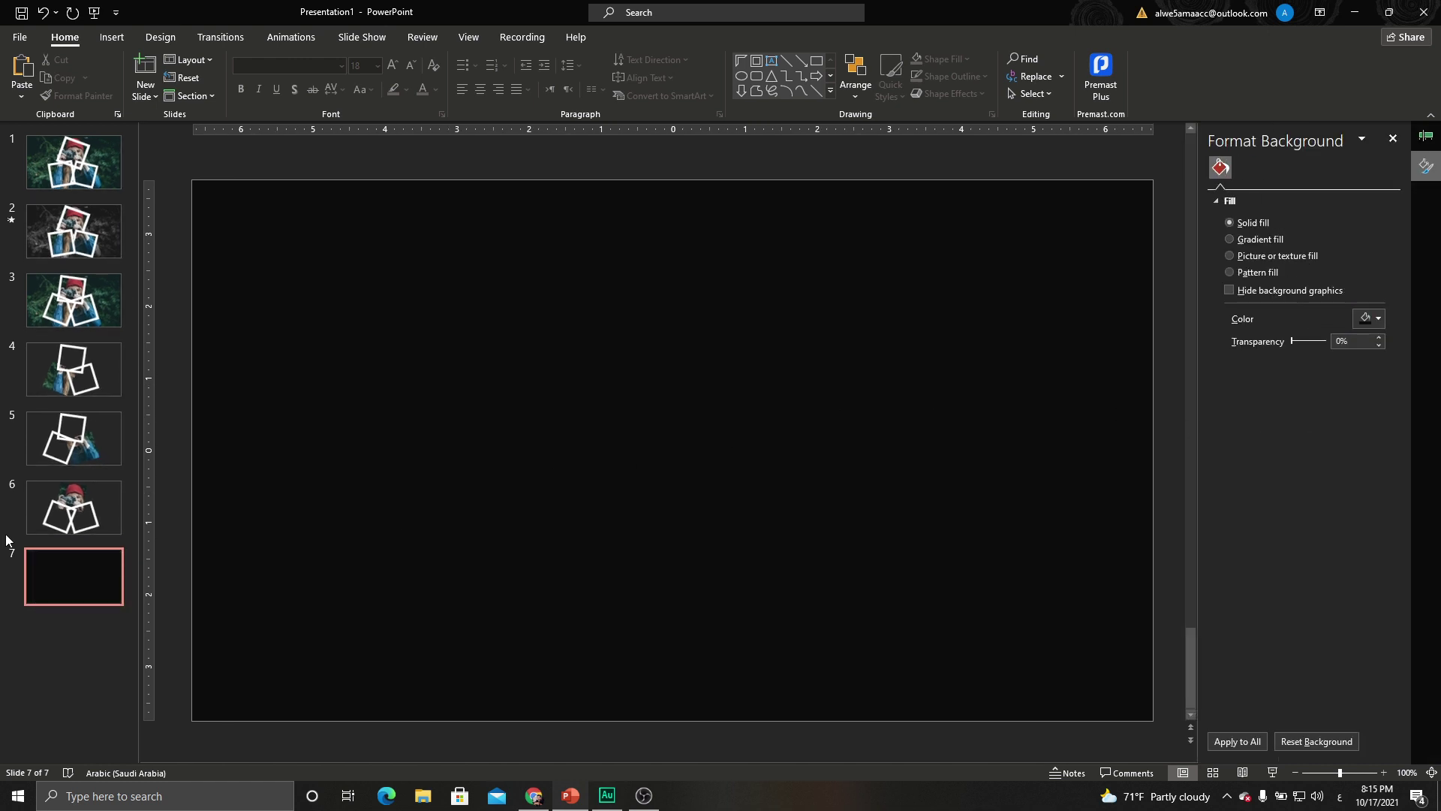
# Move the top camera cut-out from slide 6 onto slide 7
pyautogui.click(75, 506)
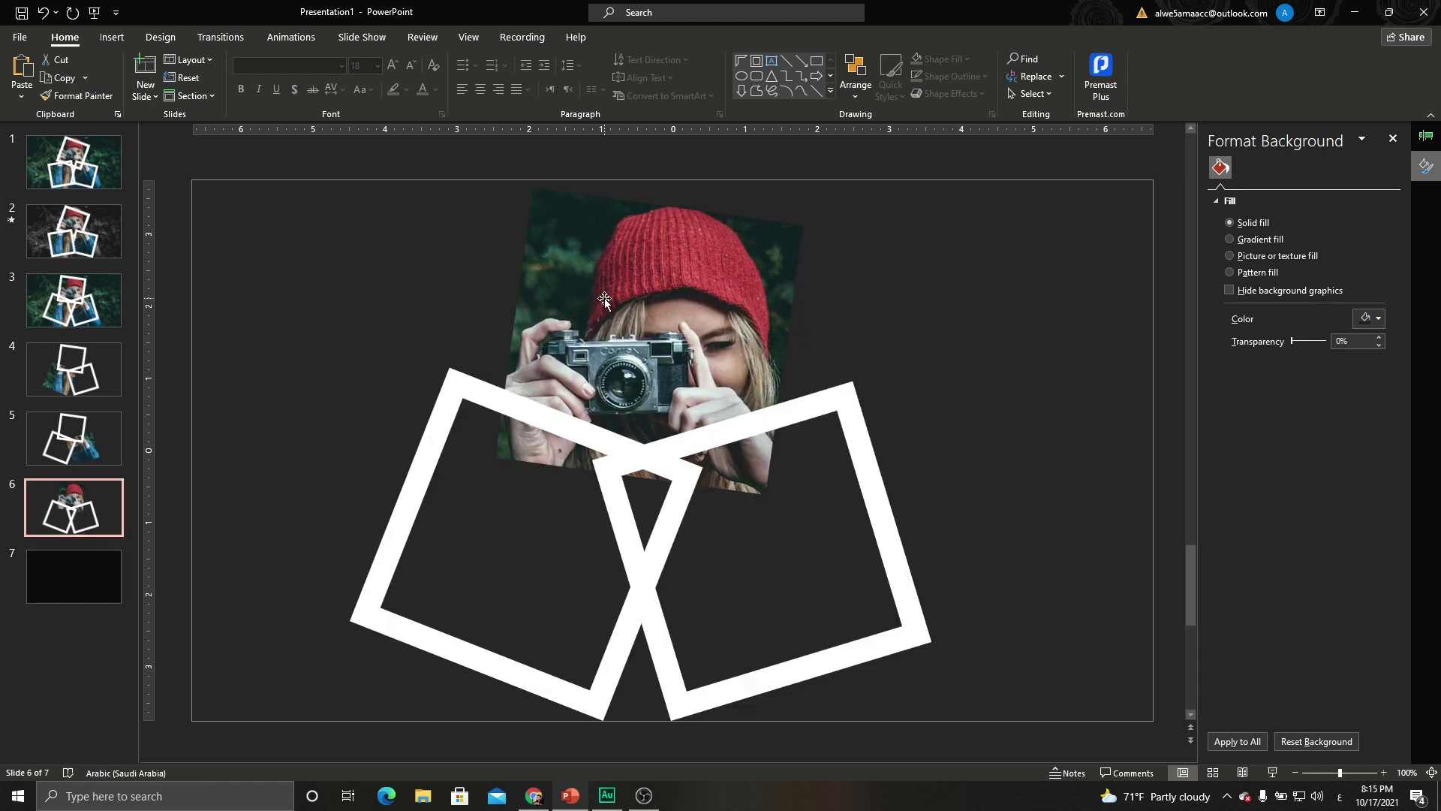
pyautogui.click(579, 286)
pyautogui.press('Delete')
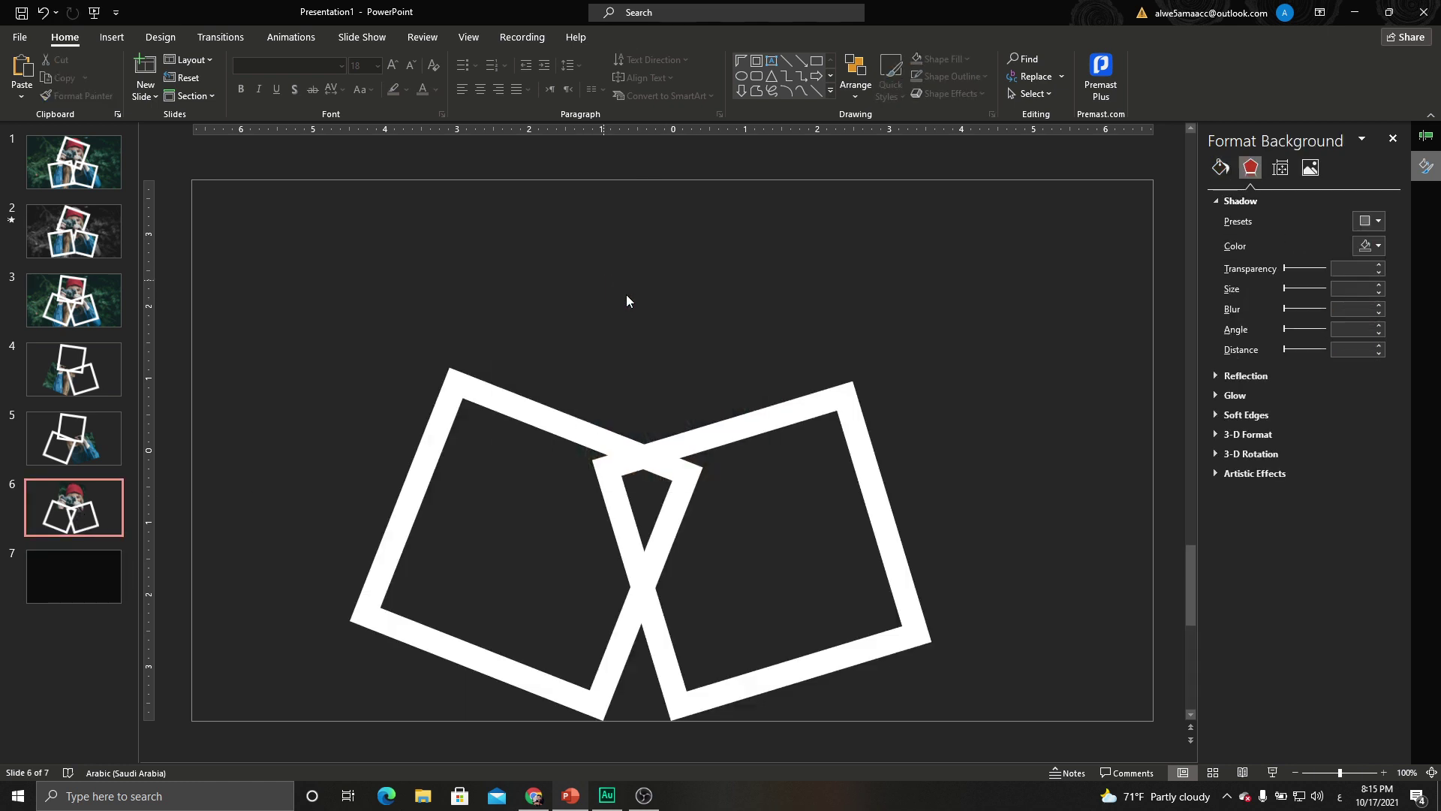
pyautogui.click(73, 569)
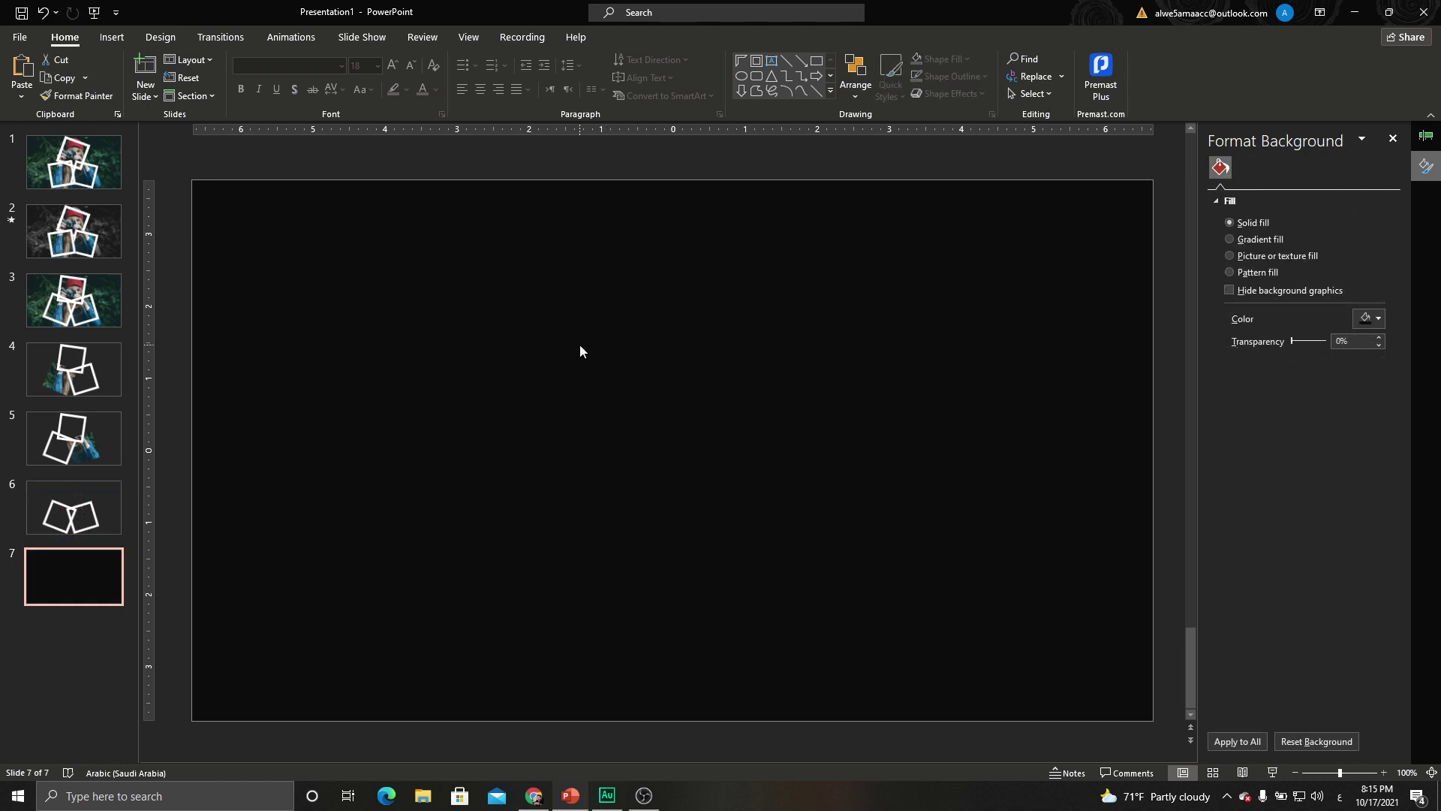
pyautogui.hotkey('ctrl', 'v')
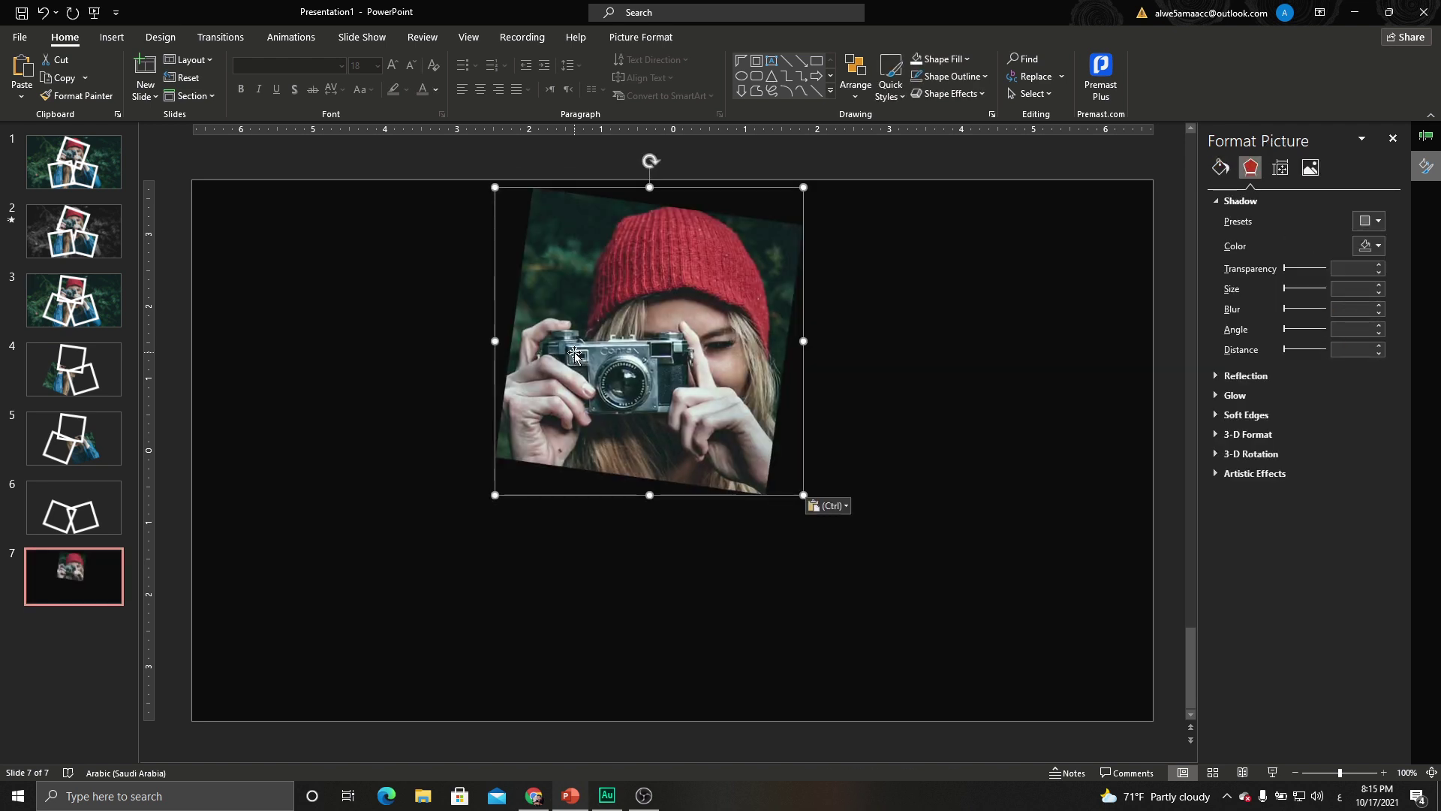
# Paste slide 3's top white frame over slide 7's camera cut-out and group them
pyautogui.click(75, 368)
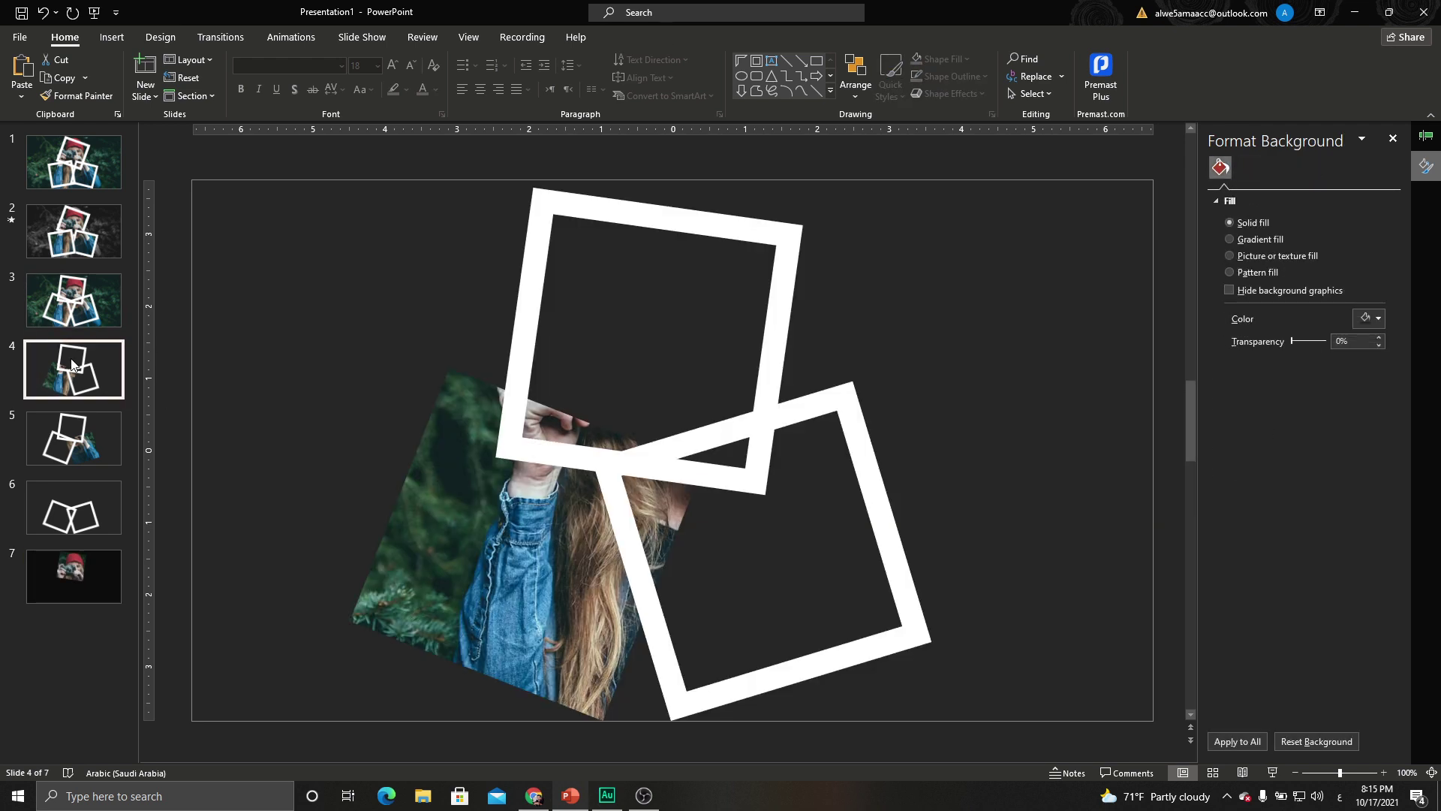
pyautogui.click(78, 314)
pyautogui.click(554, 204)
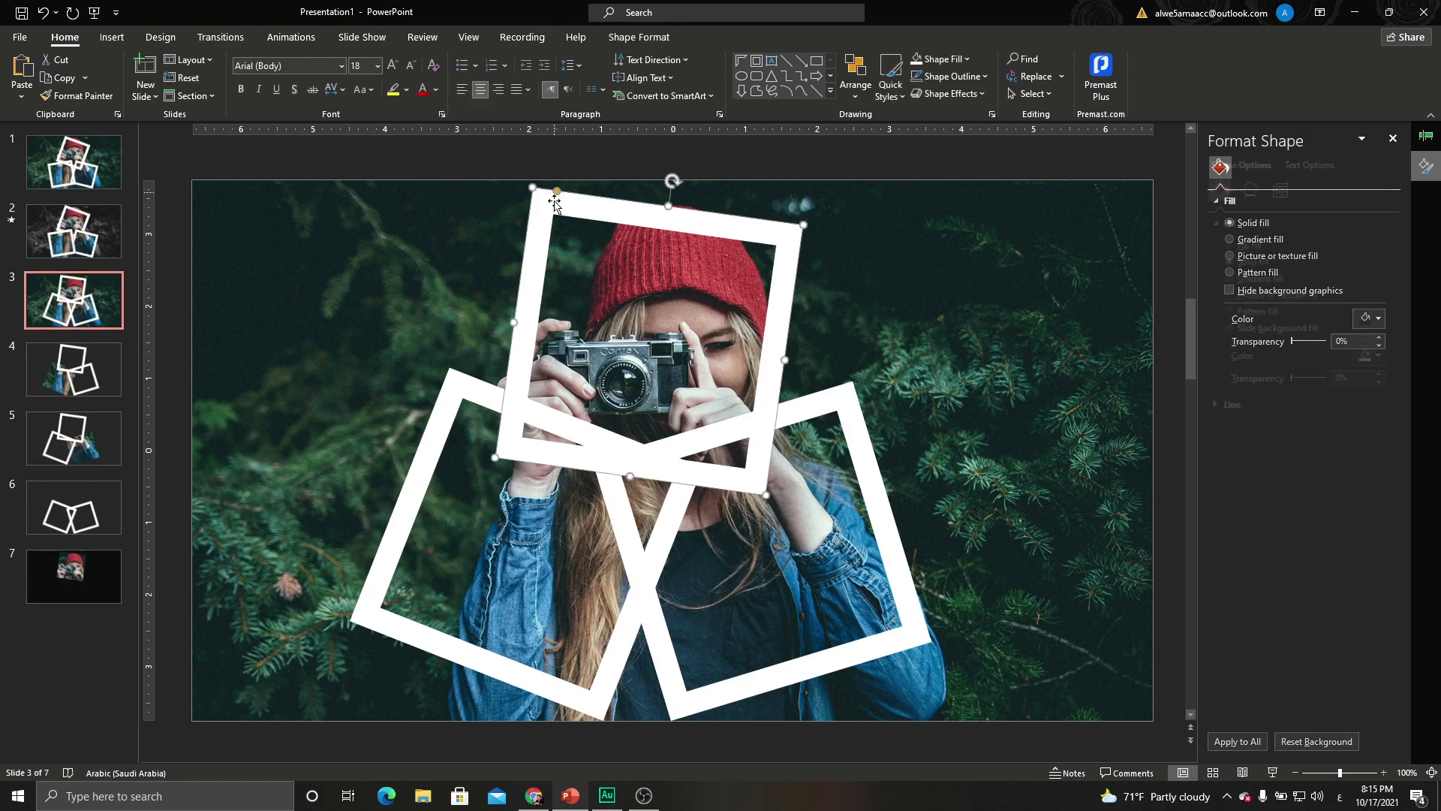
pyautogui.click(74, 576)
pyautogui.click(520, 449)
pyautogui.hotkey('ctrl', 'v')
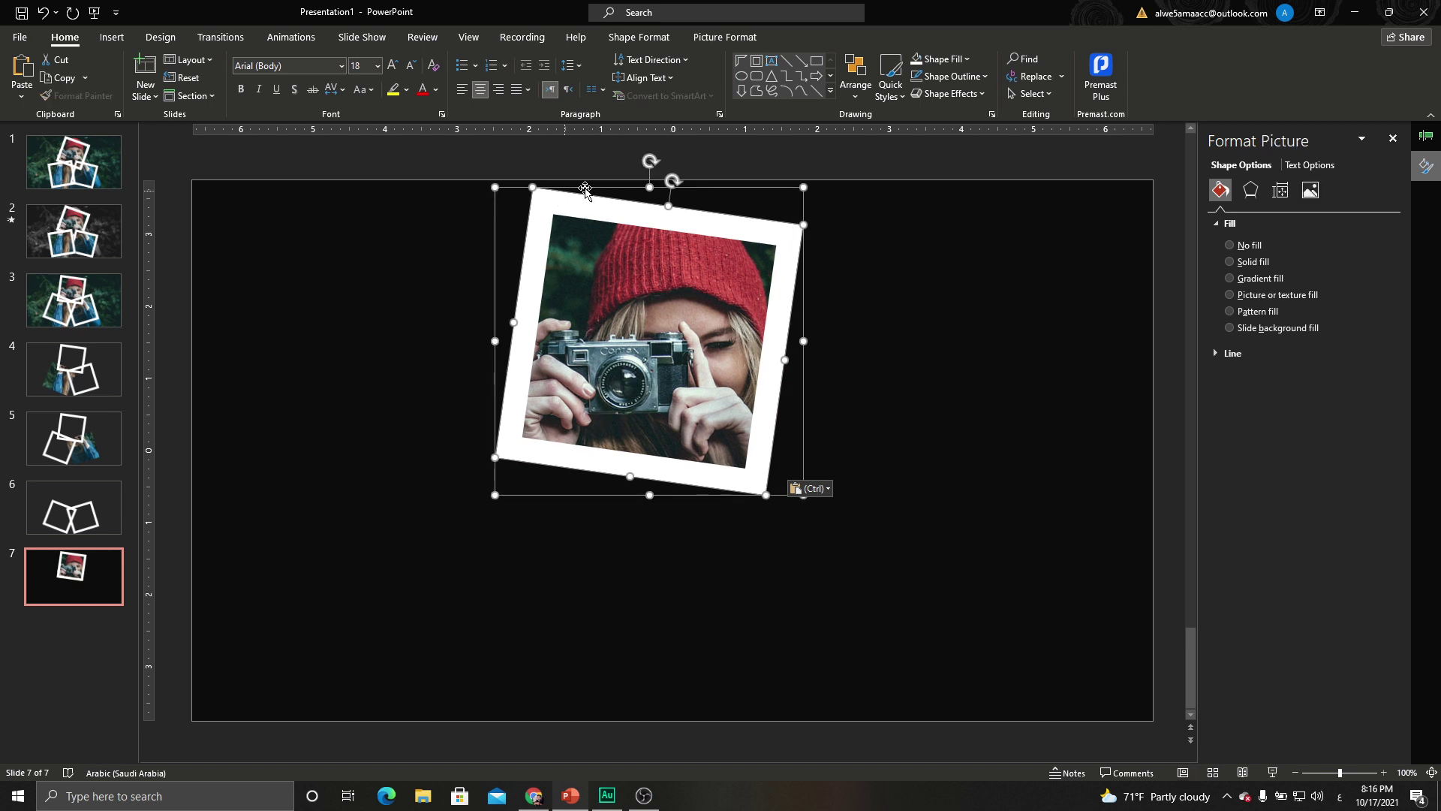
pyautogui.hotkey('ctrl', 'g')
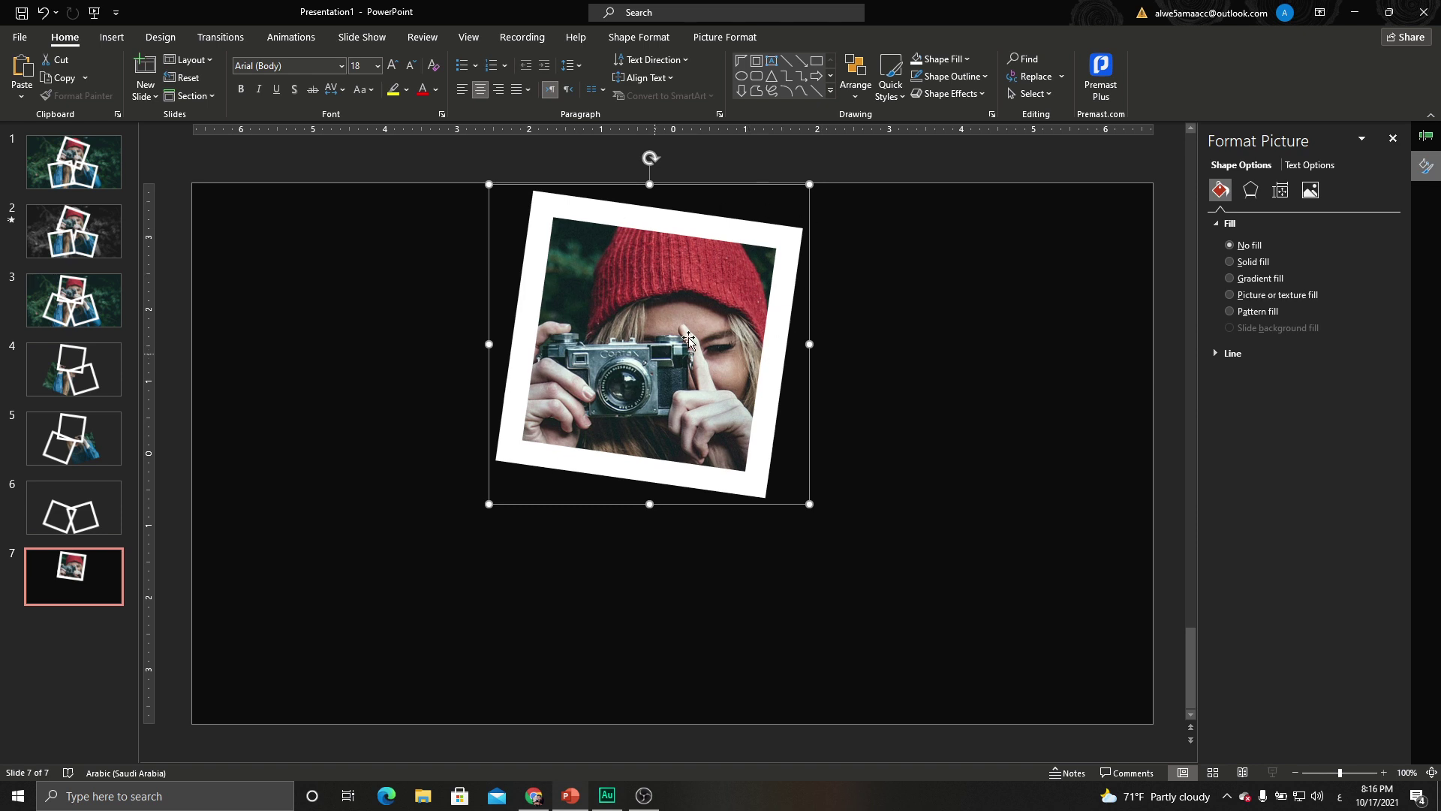
pyautogui.click(66, 502)
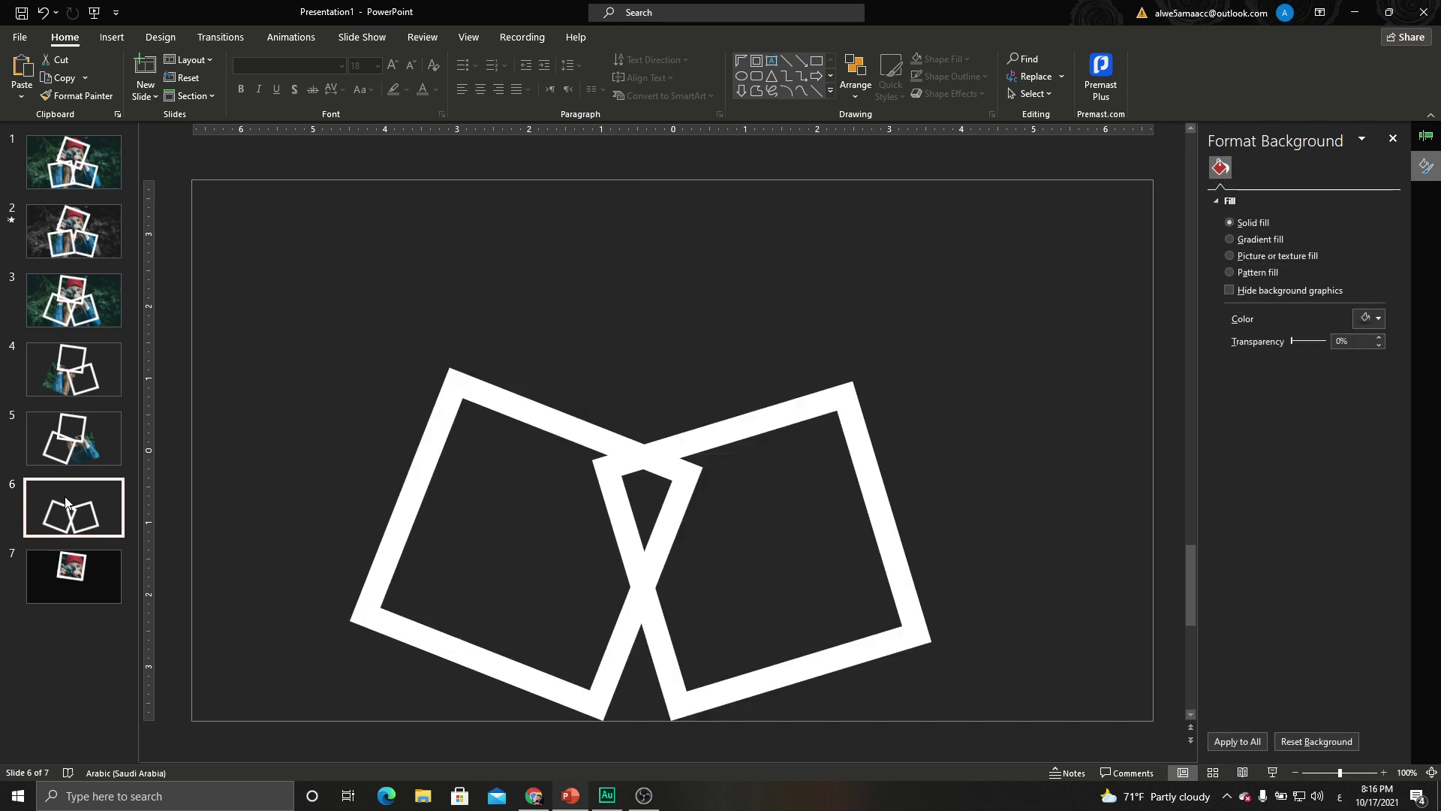
# Delete an empty frames slide and move the lower-right cut-out from slide 5 onto the collage slide
pyautogui.press('Delete')
pyautogui.click(105, 456)
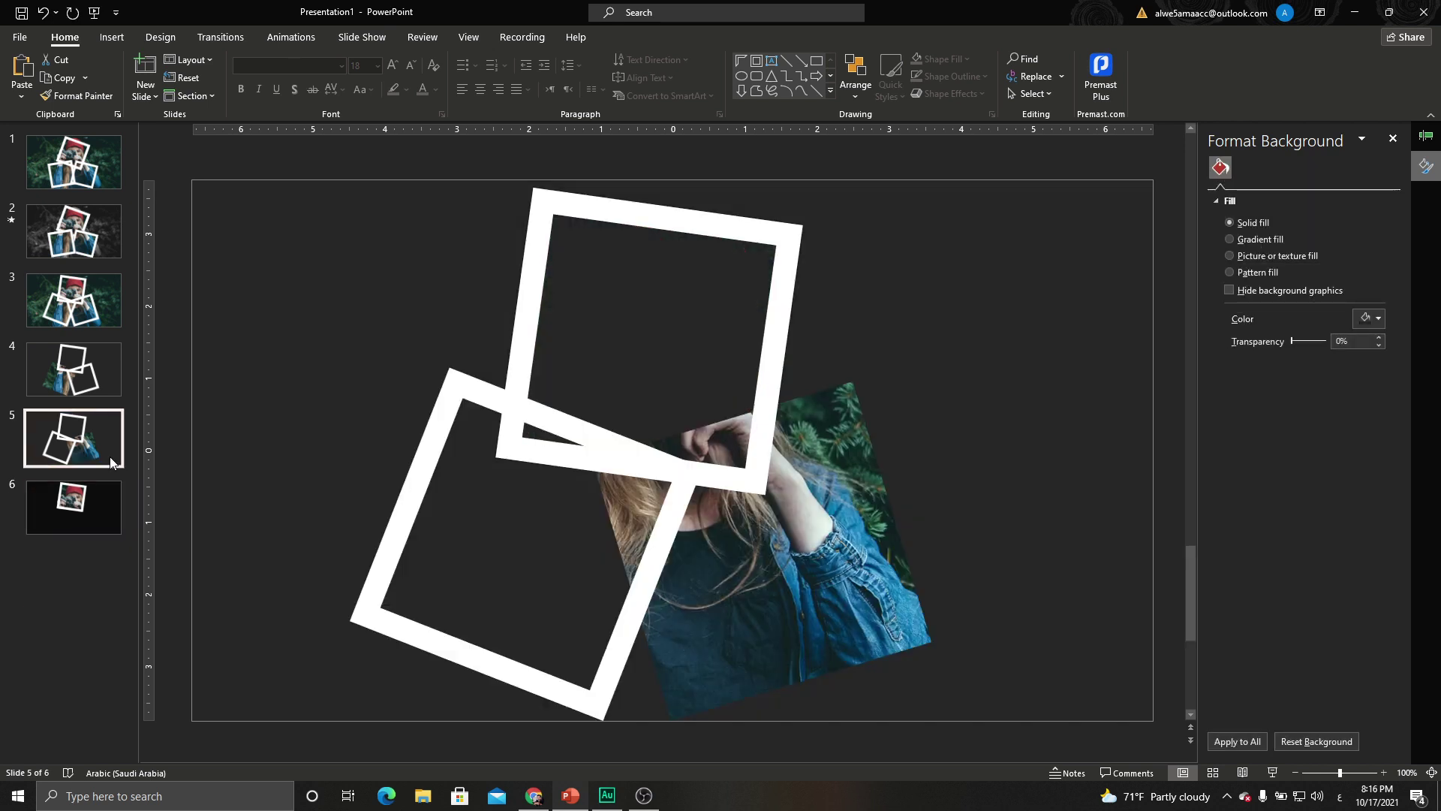
pyautogui.click(816, 513)
pyautogui.press('Delete')
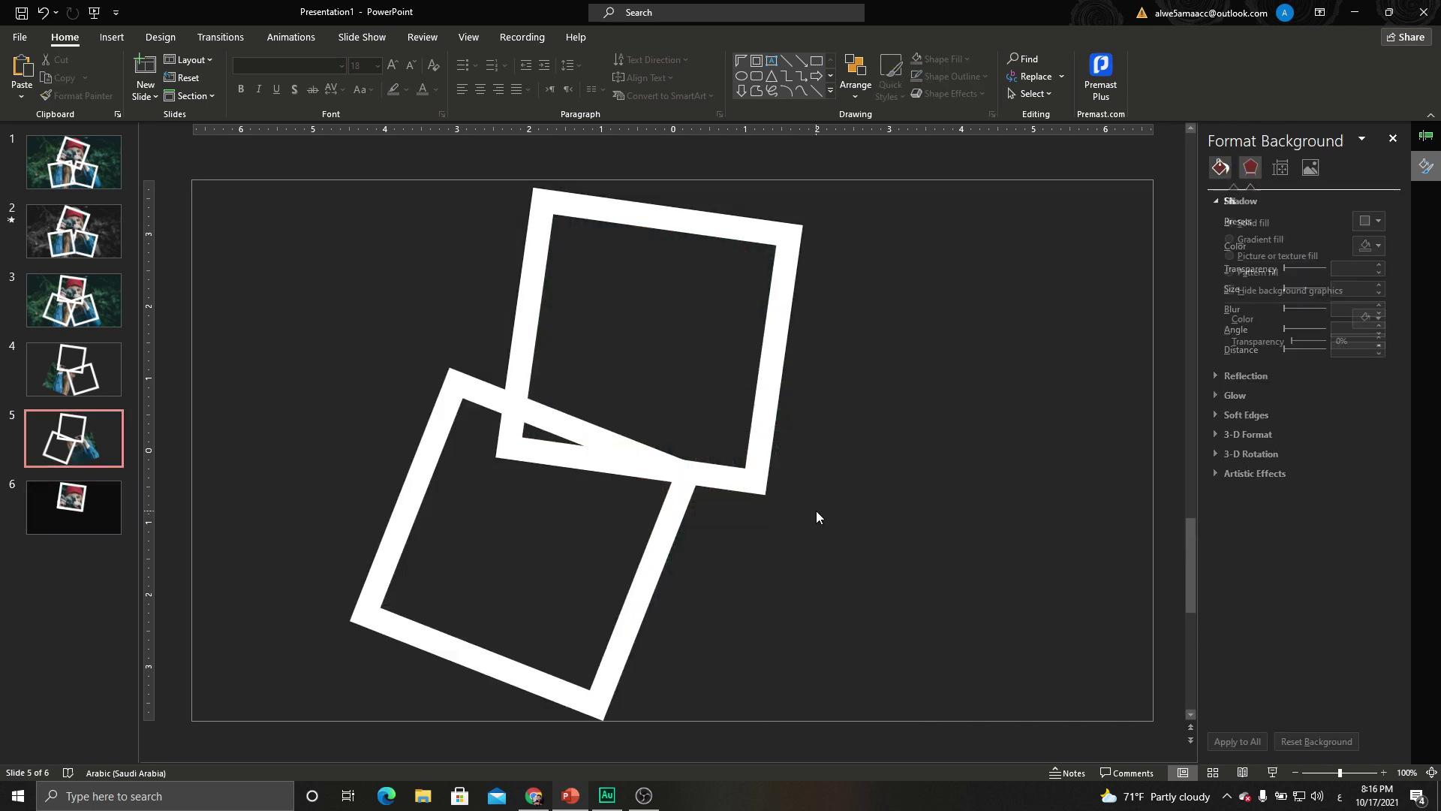
pyautogui.click(103, 528)
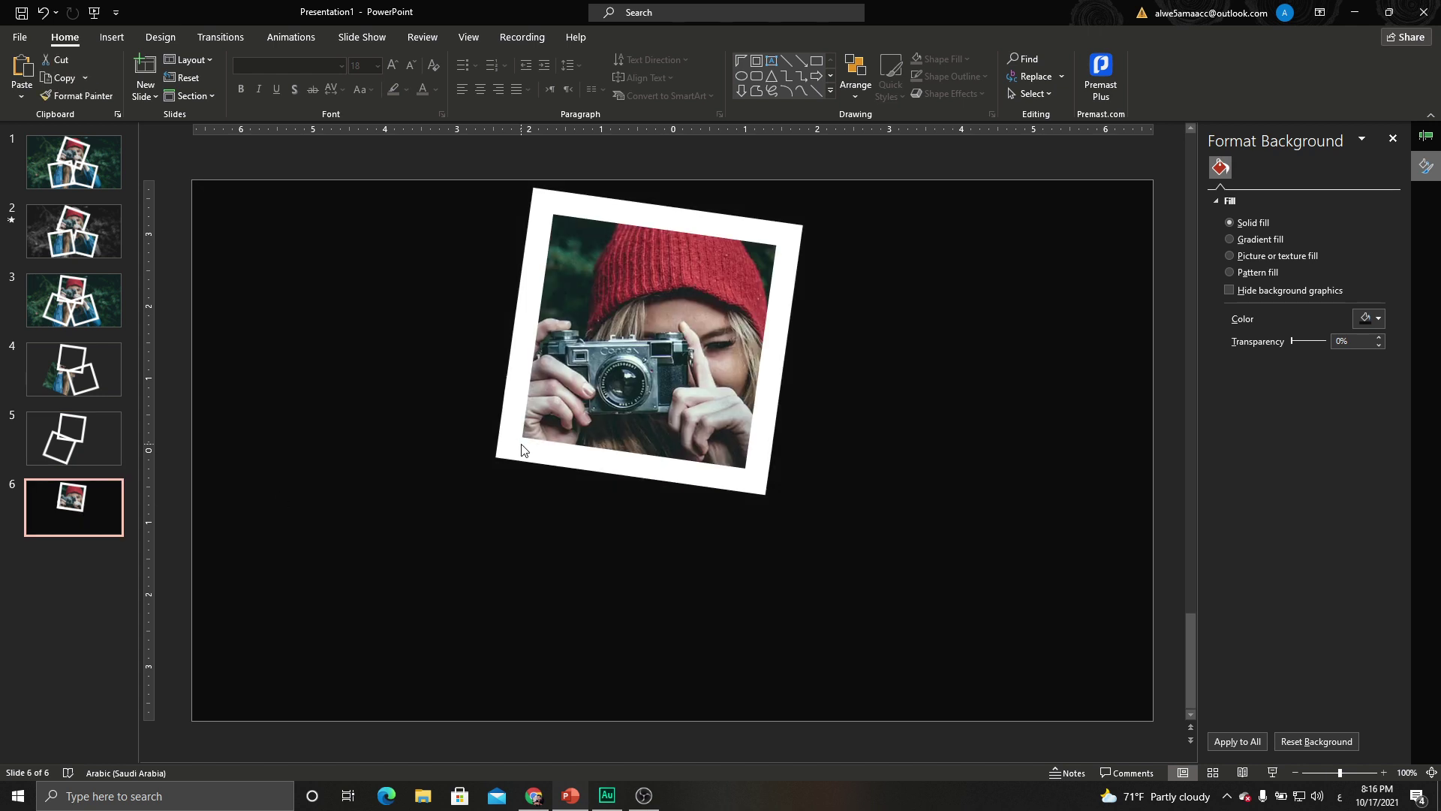
pyautogui.hotkey('ctrl', 'v')
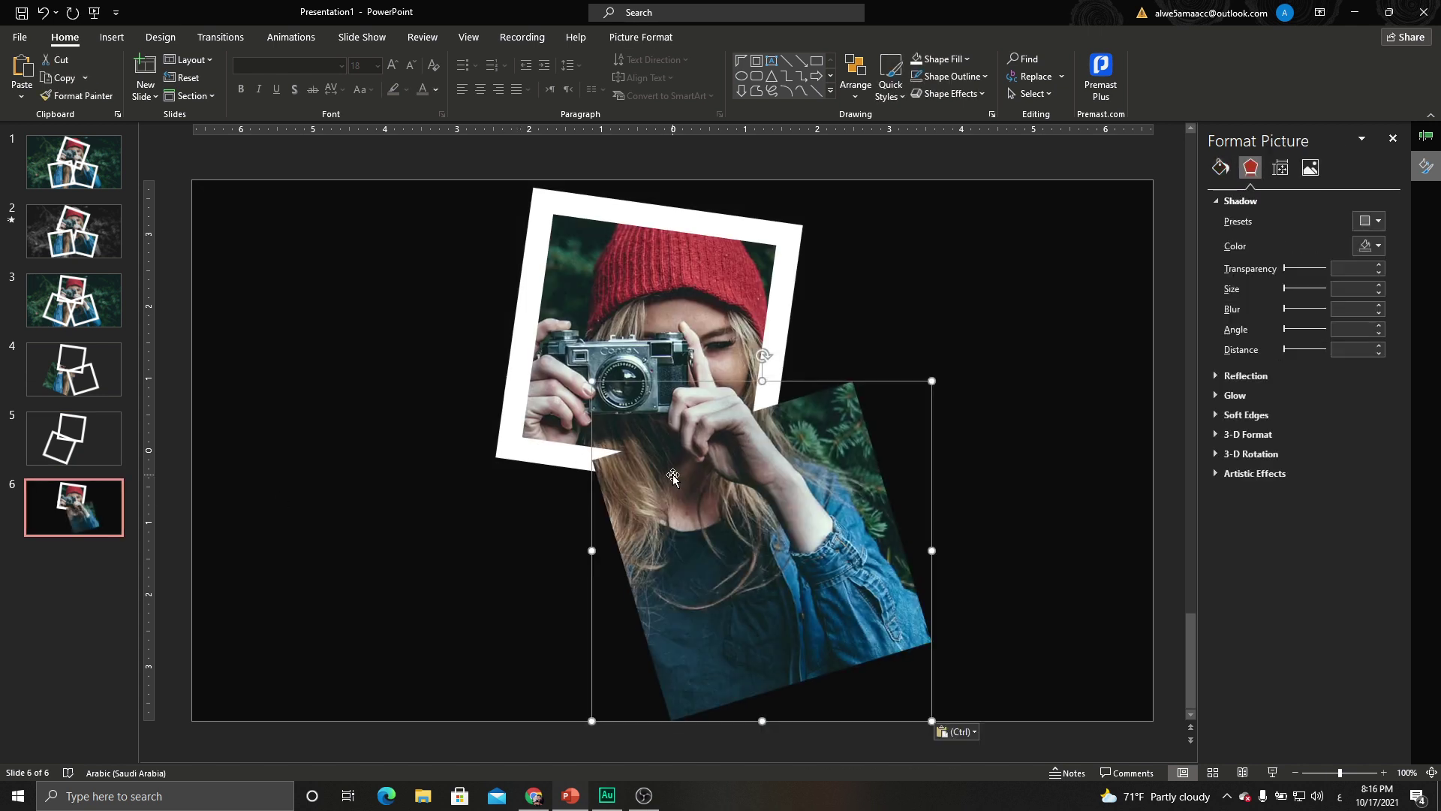
# Frame that cut-out with slide 3's right frame, group them, and delete the emptied slide
pyautogui.click(74, 300)
pyautogui.click(830, 409)
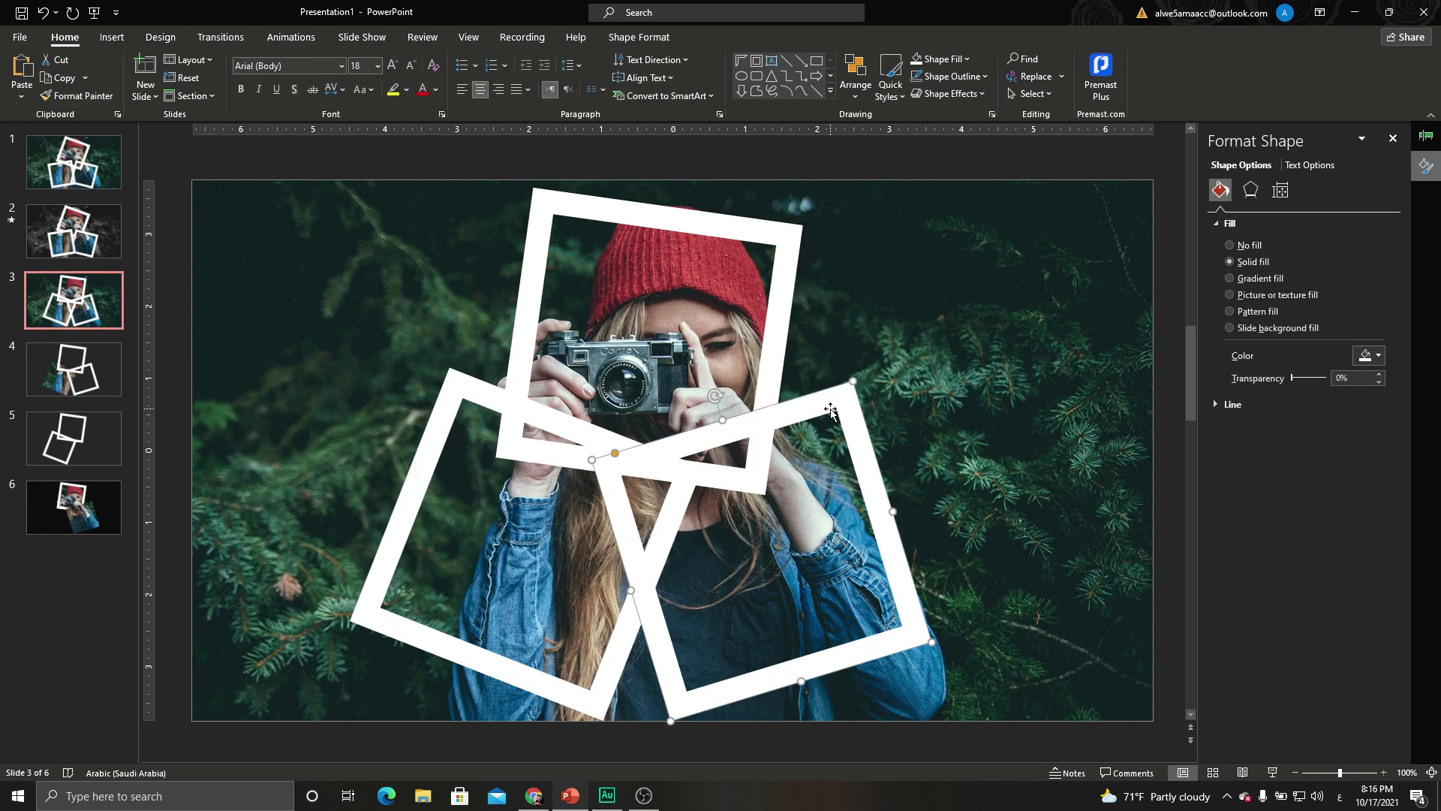
pyautogui.click(94, 511)
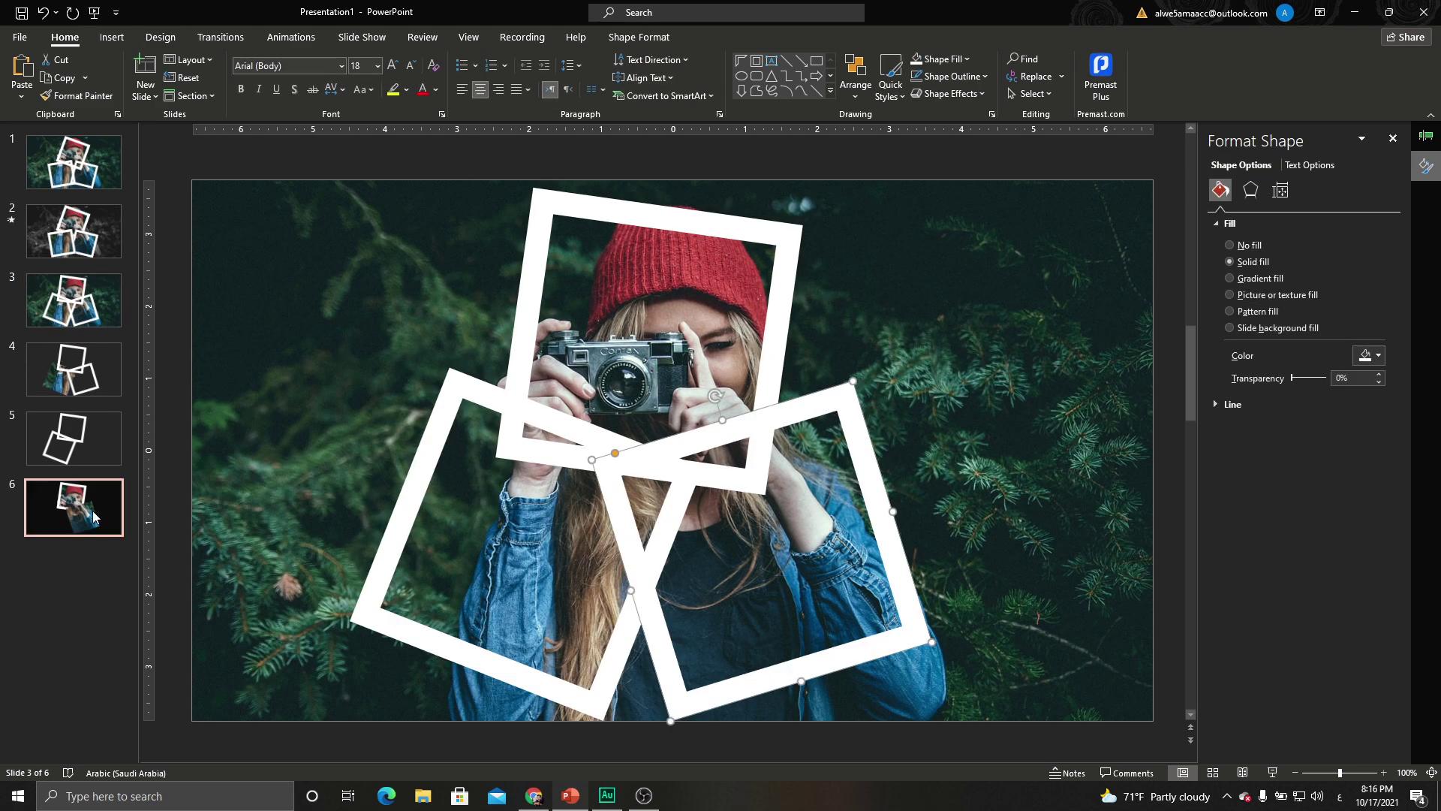
pyautogui.hotkey('ctrl', 'v')
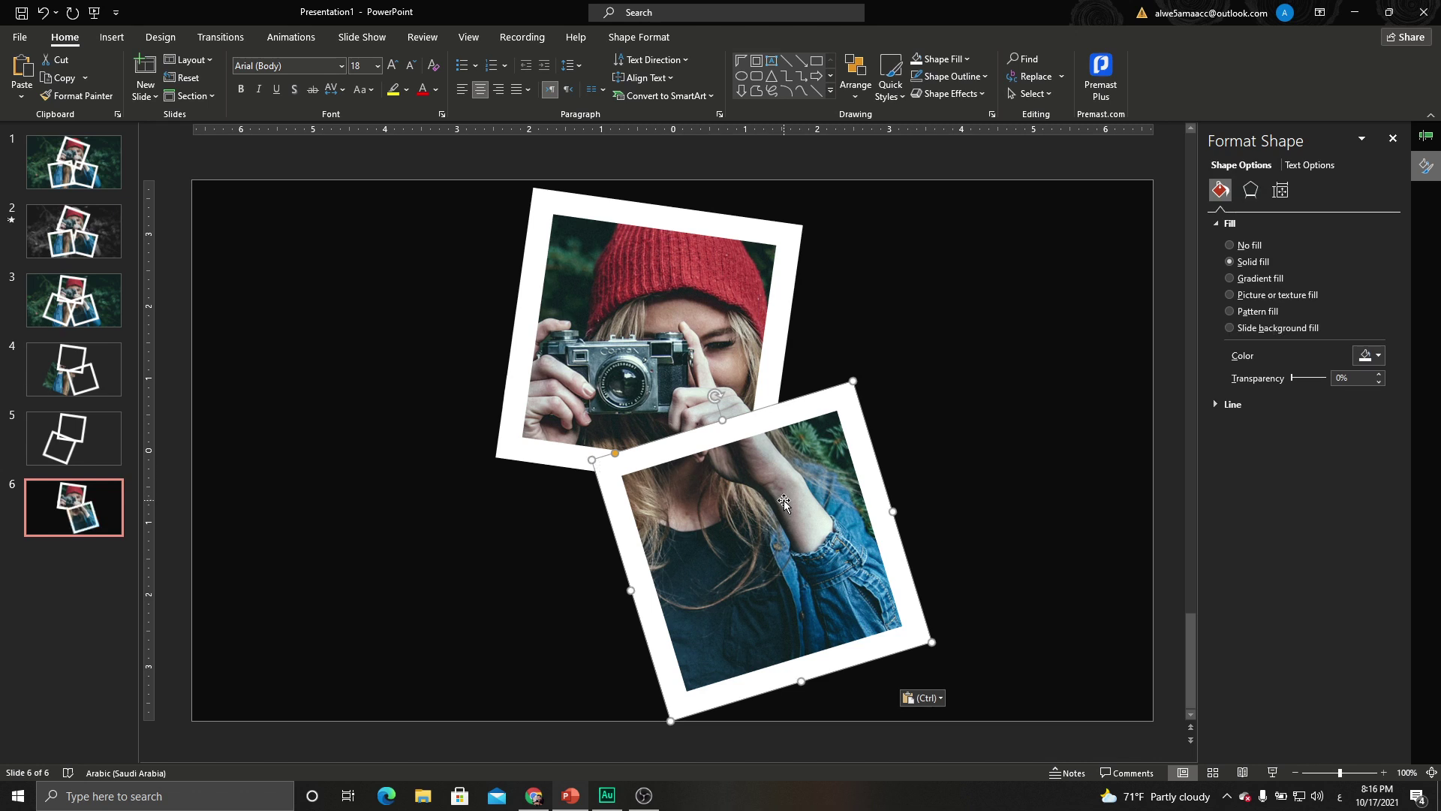
pyautogui.keyDown('shift'); pyautogui.click(783, 500); pyautogui.keyUp('shift')
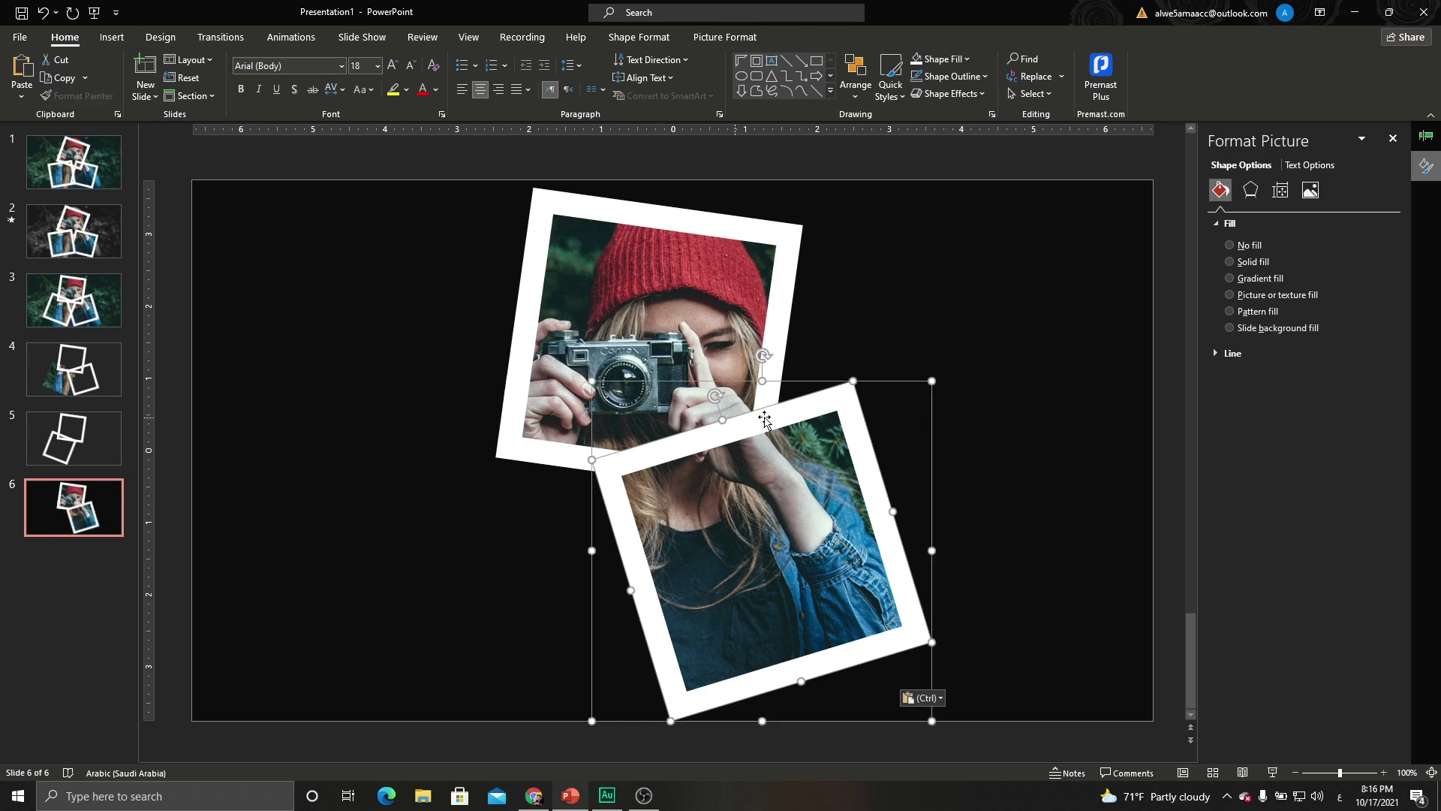
pyautogui.hotkey('ctrl', 'g')
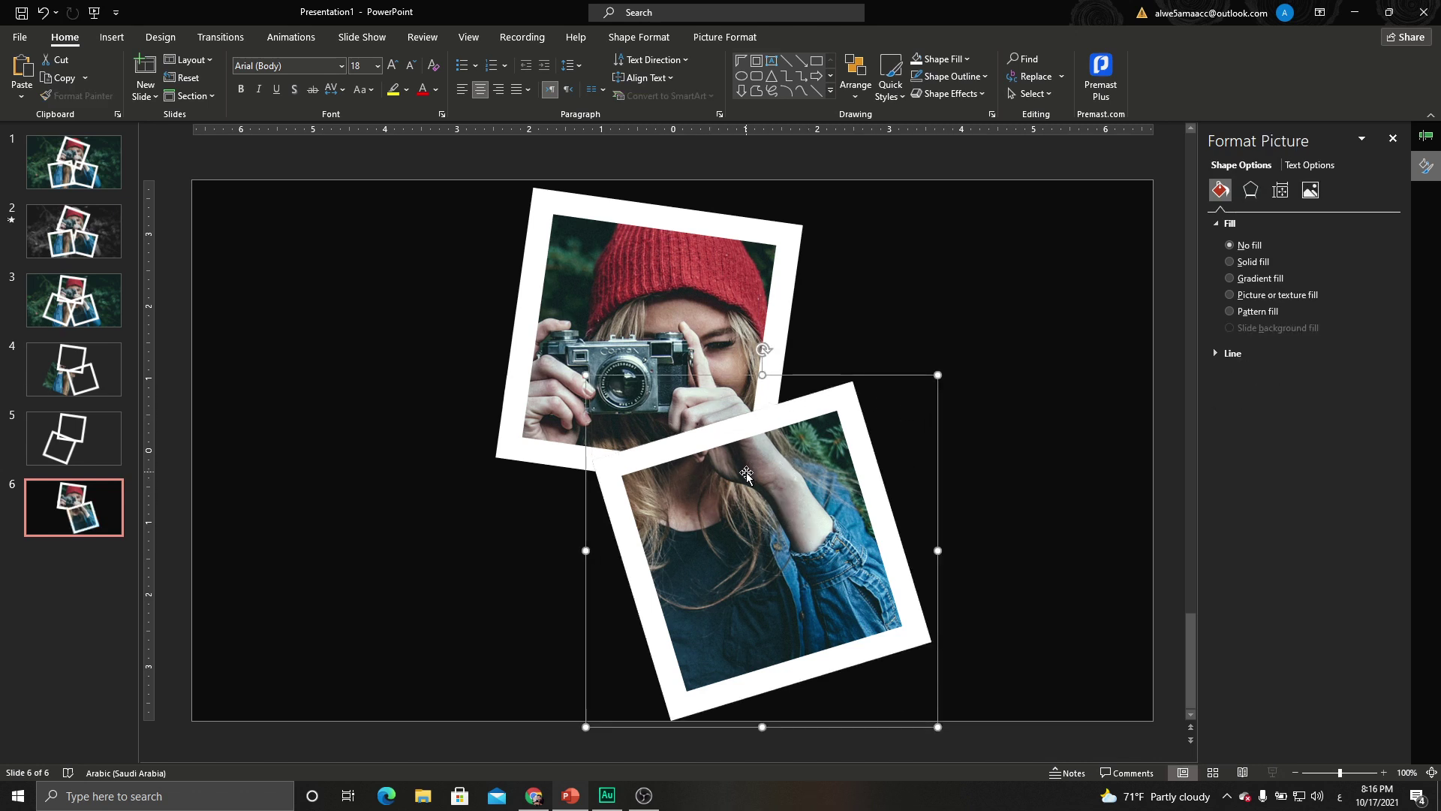
pyautogui.click(73, 438)
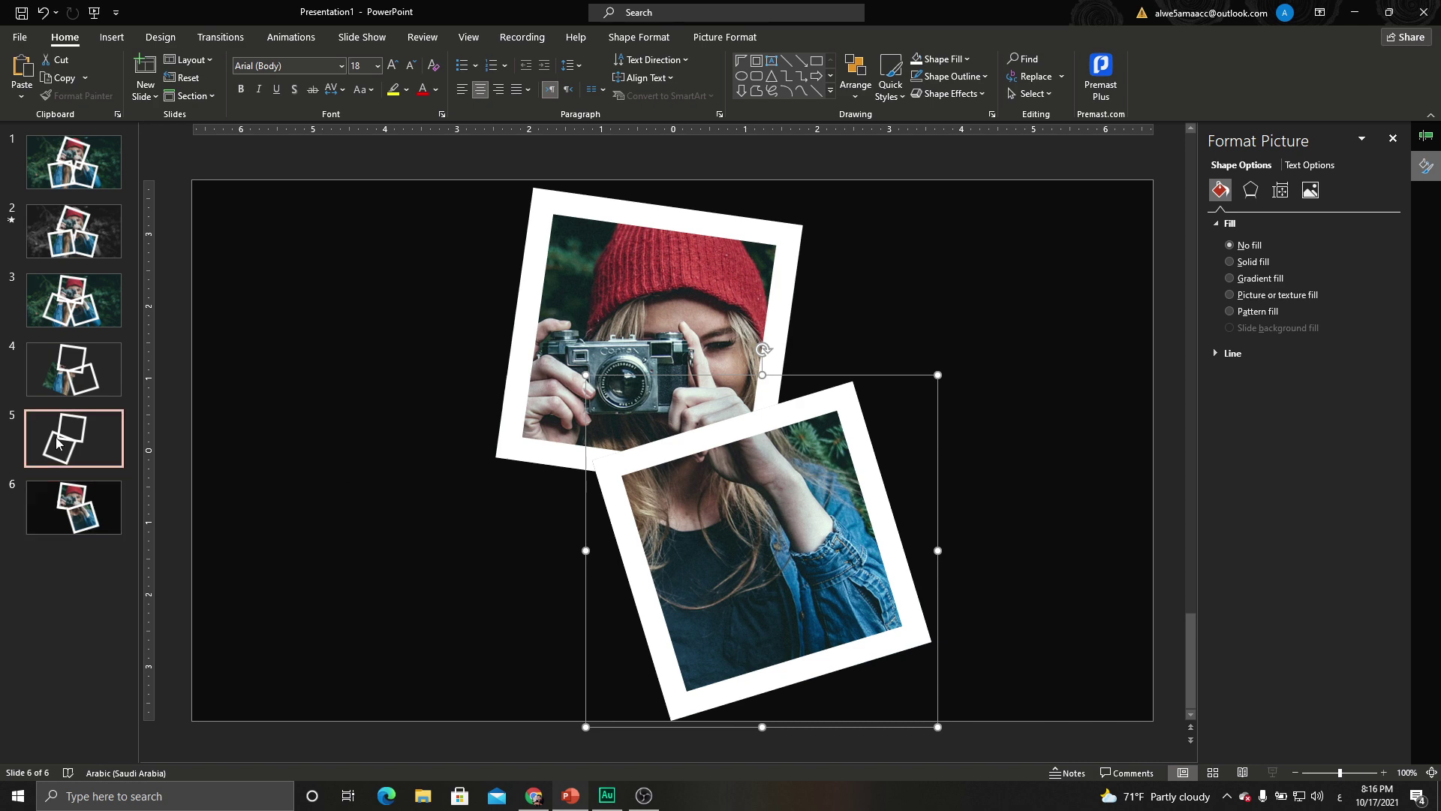
pyautogui.press('Delete')
# Move the left photo cut-out from slide 4 onto the collage slide
pyautogui.click(66, 378)
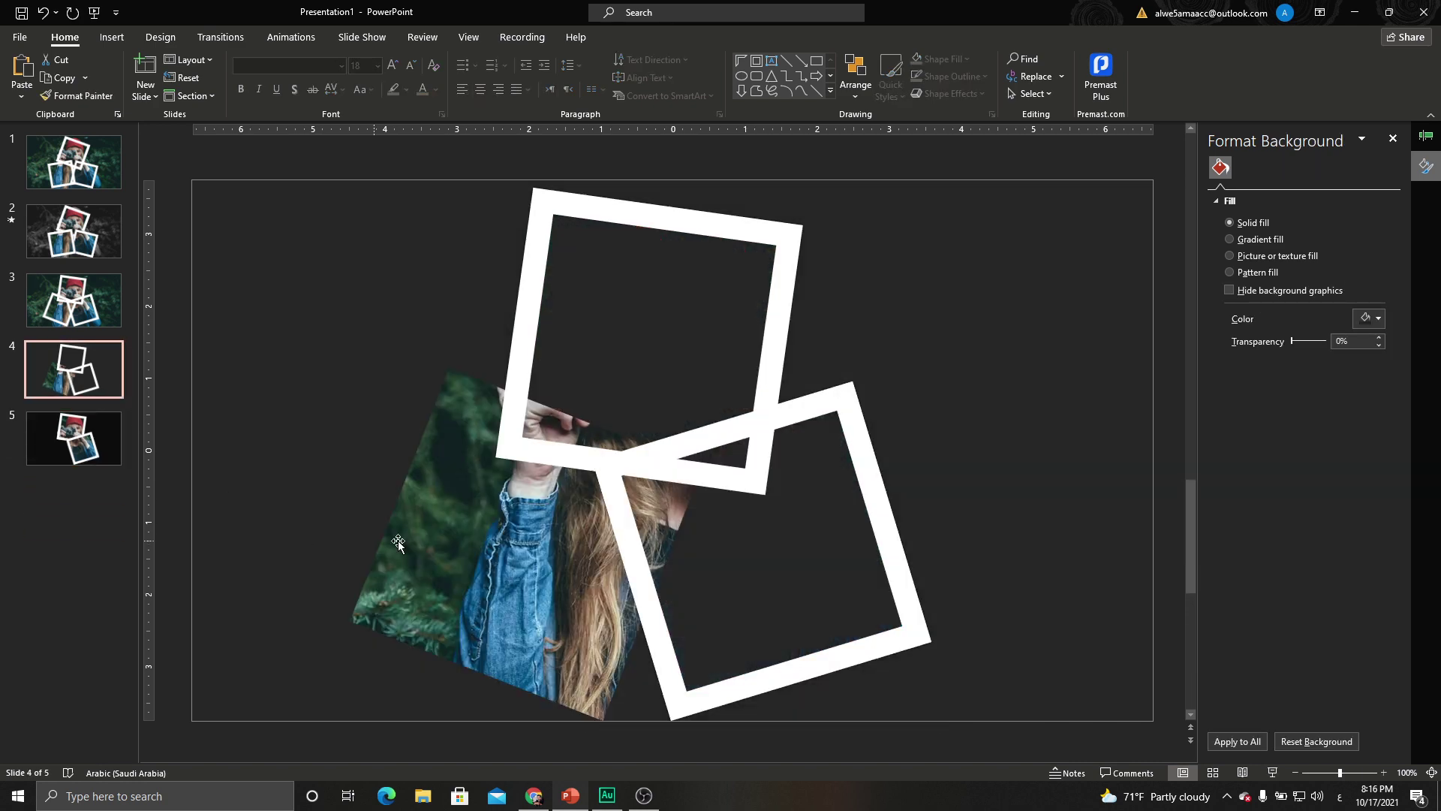
pyautogui.click(462, 518)
pyautogui.press('Delete')
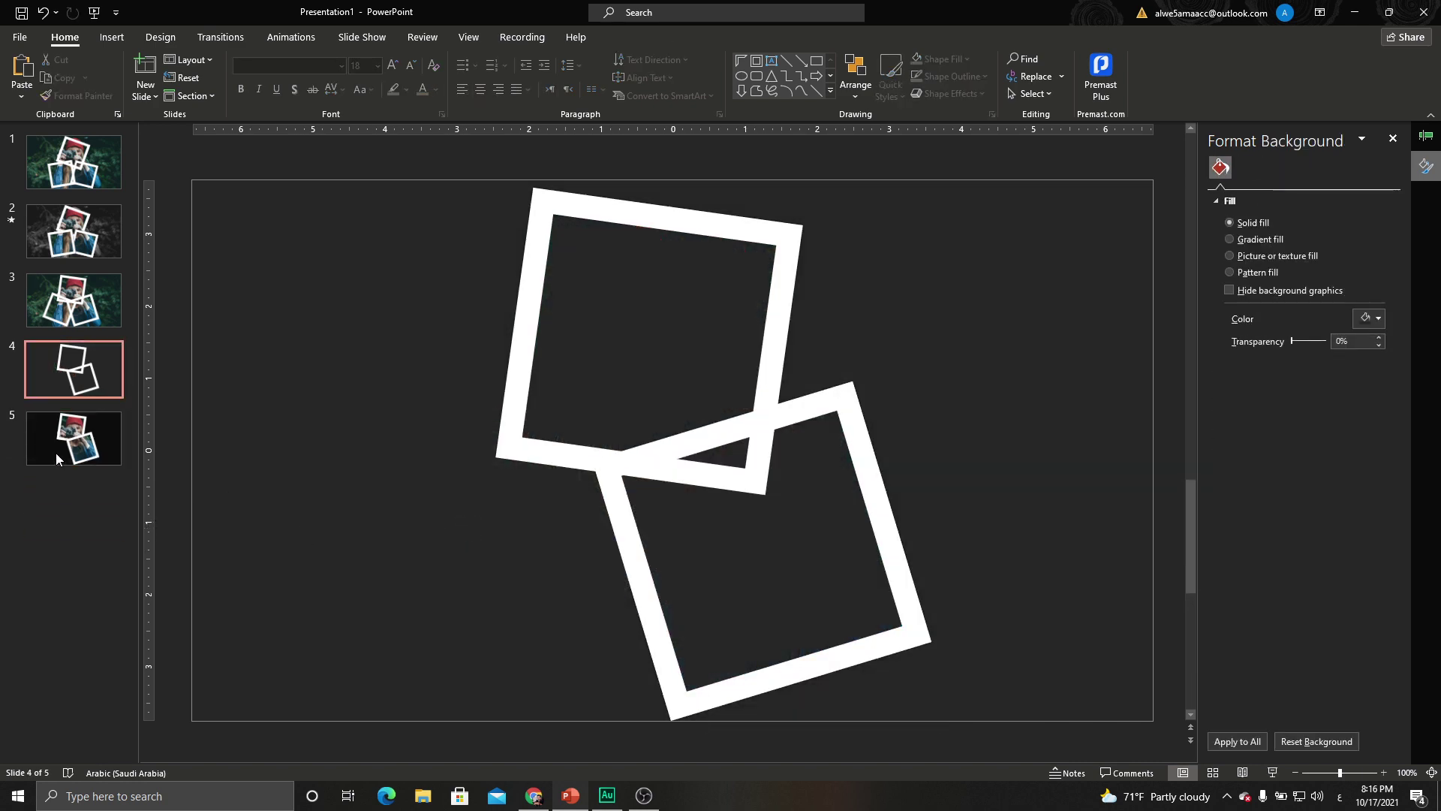
pyautogui.click(55, 453)
pyautogui.hotkey('ctrl', 'v')
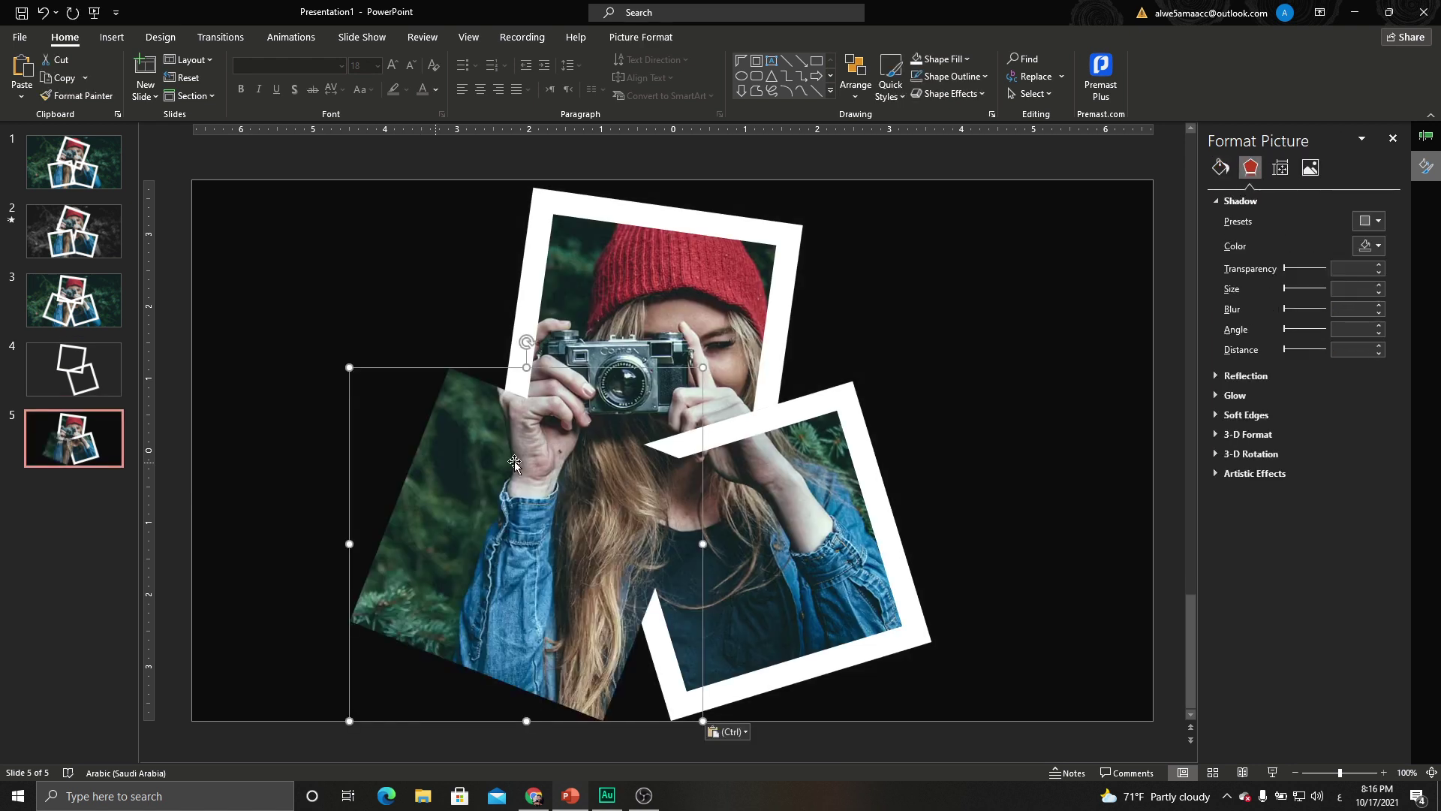
# Bring the left white frame from slide 3 over the photo and select the frame and photo together
pyautogui.click(85, 320)
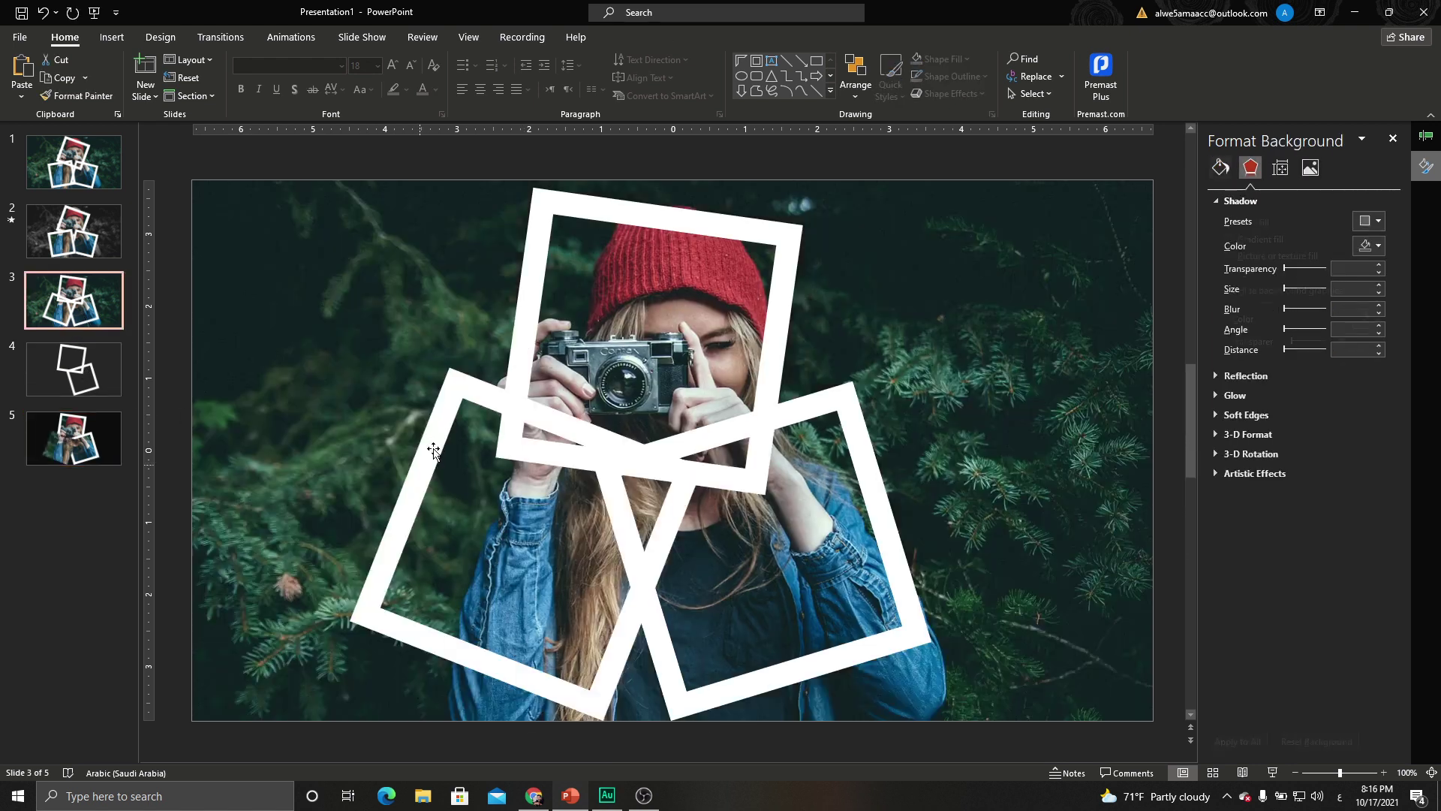
pyautogui.click(452, 394)
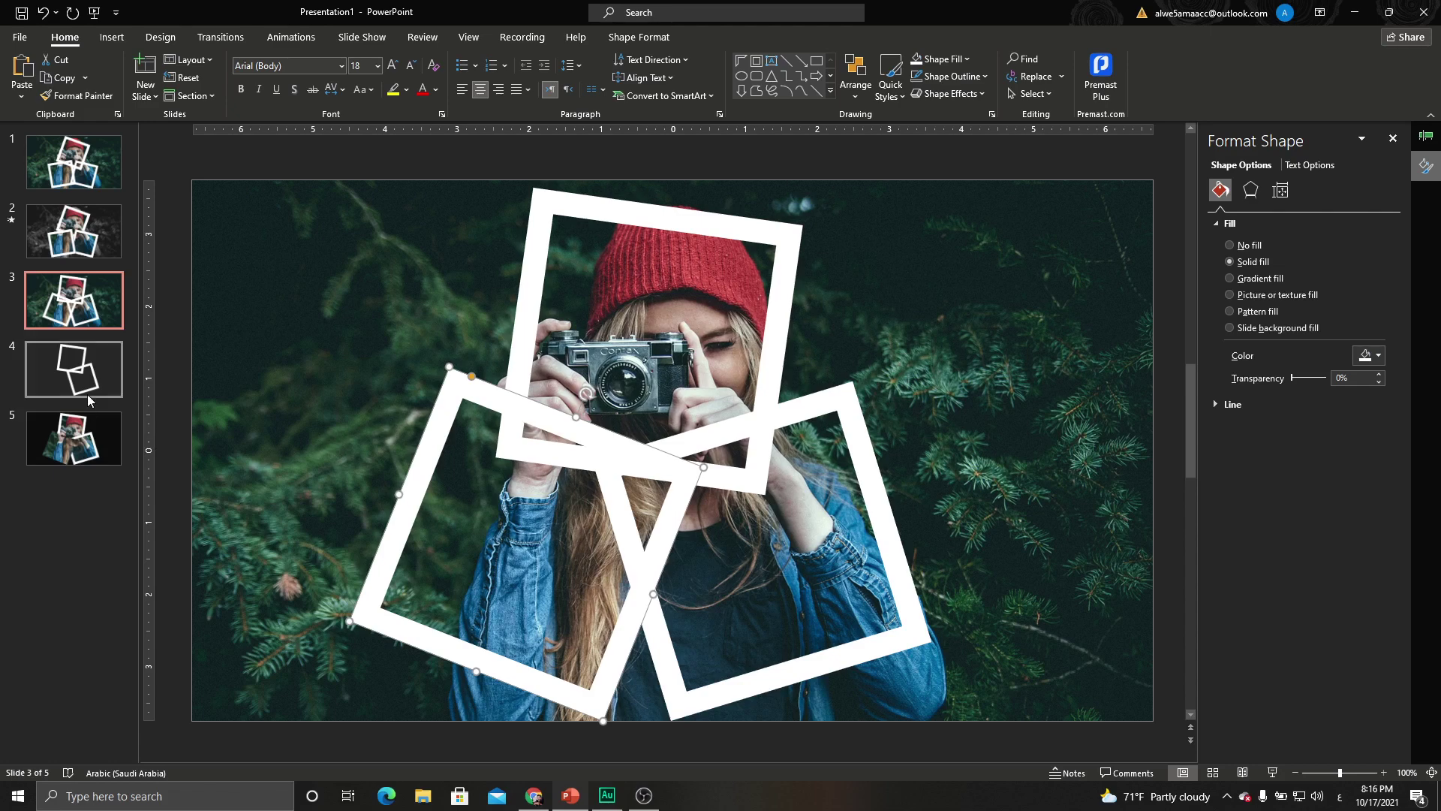
pyautogui.click(84, 424)
pyautogui.hotkey('ctrl', 'v')
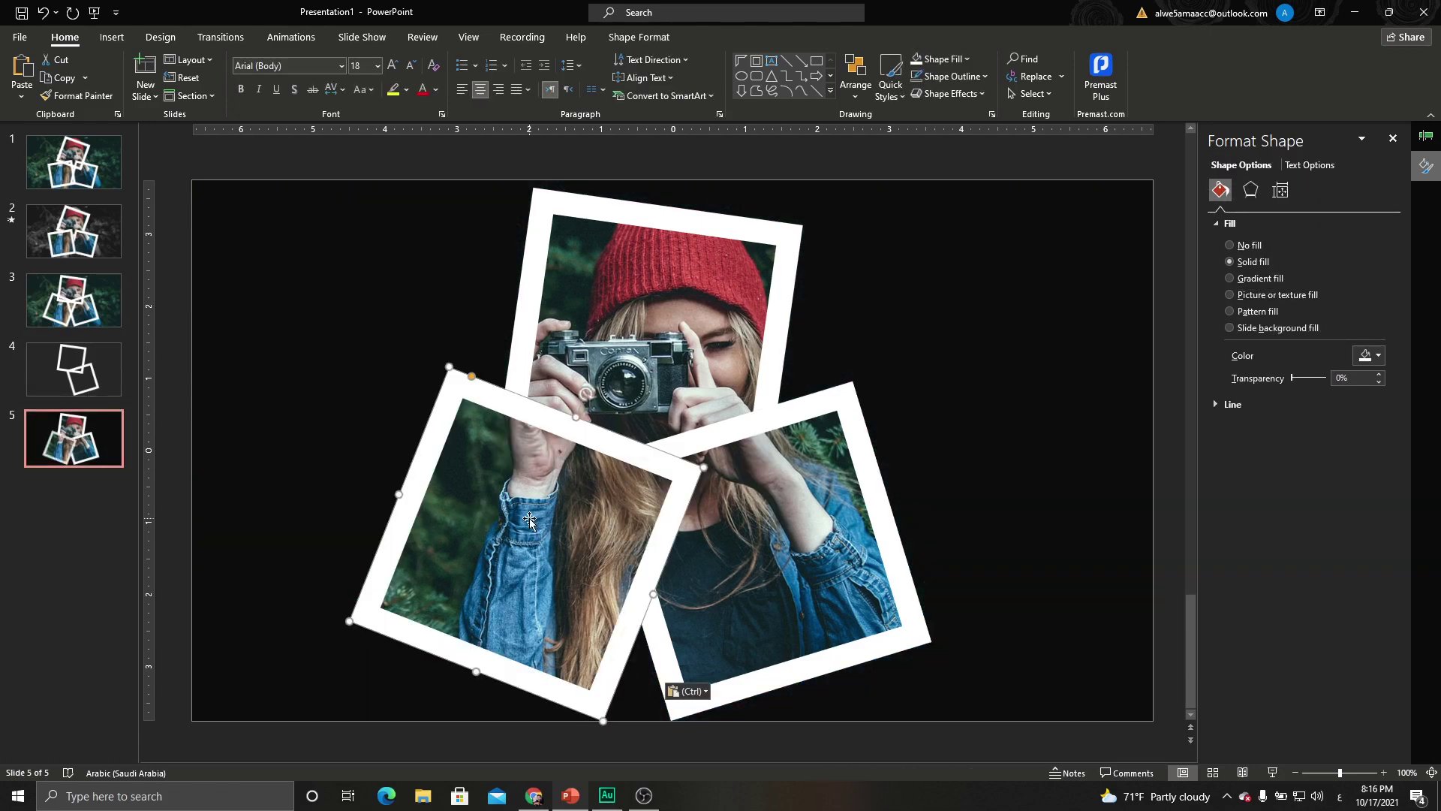
pyautogui.click(530, 523)
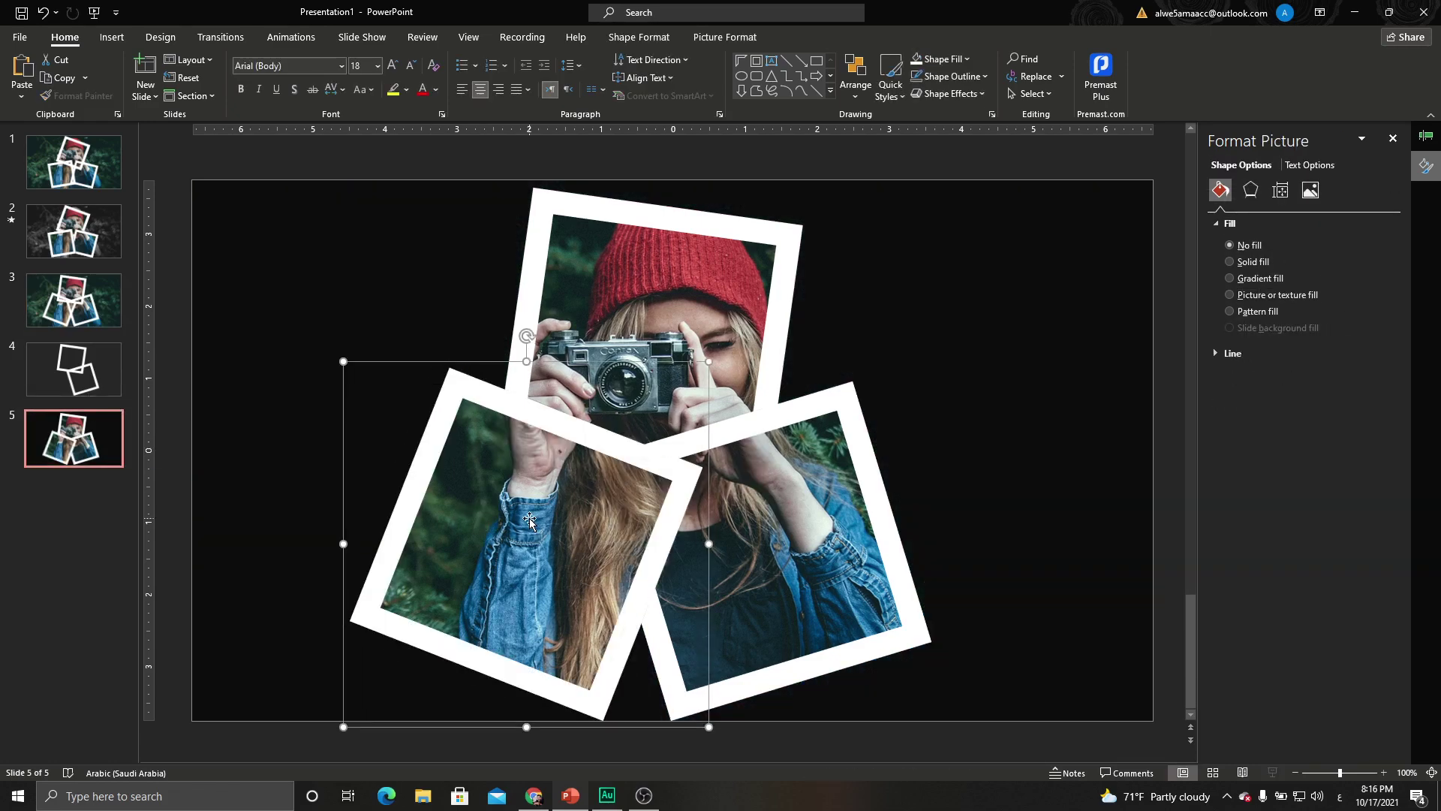
# Delete the leftover empty-frames slide and select the bottom framed photos on the collage
pyautogui.click(55, 359)
pyautogui.press('Delete')
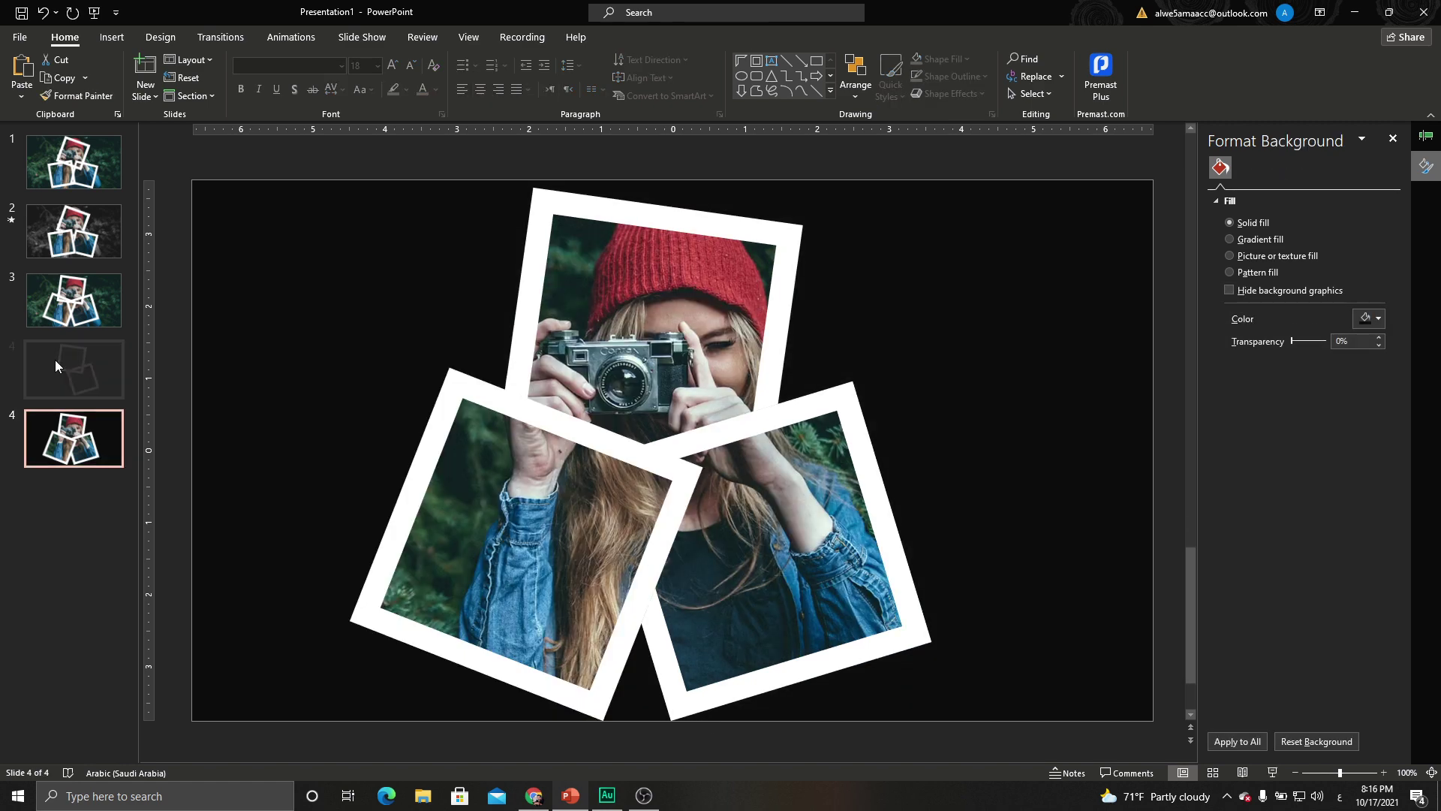
pyautogui.click(503, 417)
pyautogui.keyDown('shift'); pyautogui.click(740, 425); pyautogui.keyUp('shift')
# Give all three framed photos a soft drop shadow with 20% transparency and 20 pt blur
pyautogui.keyDown('shift'); pyautogui.click(742, 286); pyautogui.keyUp('shift')
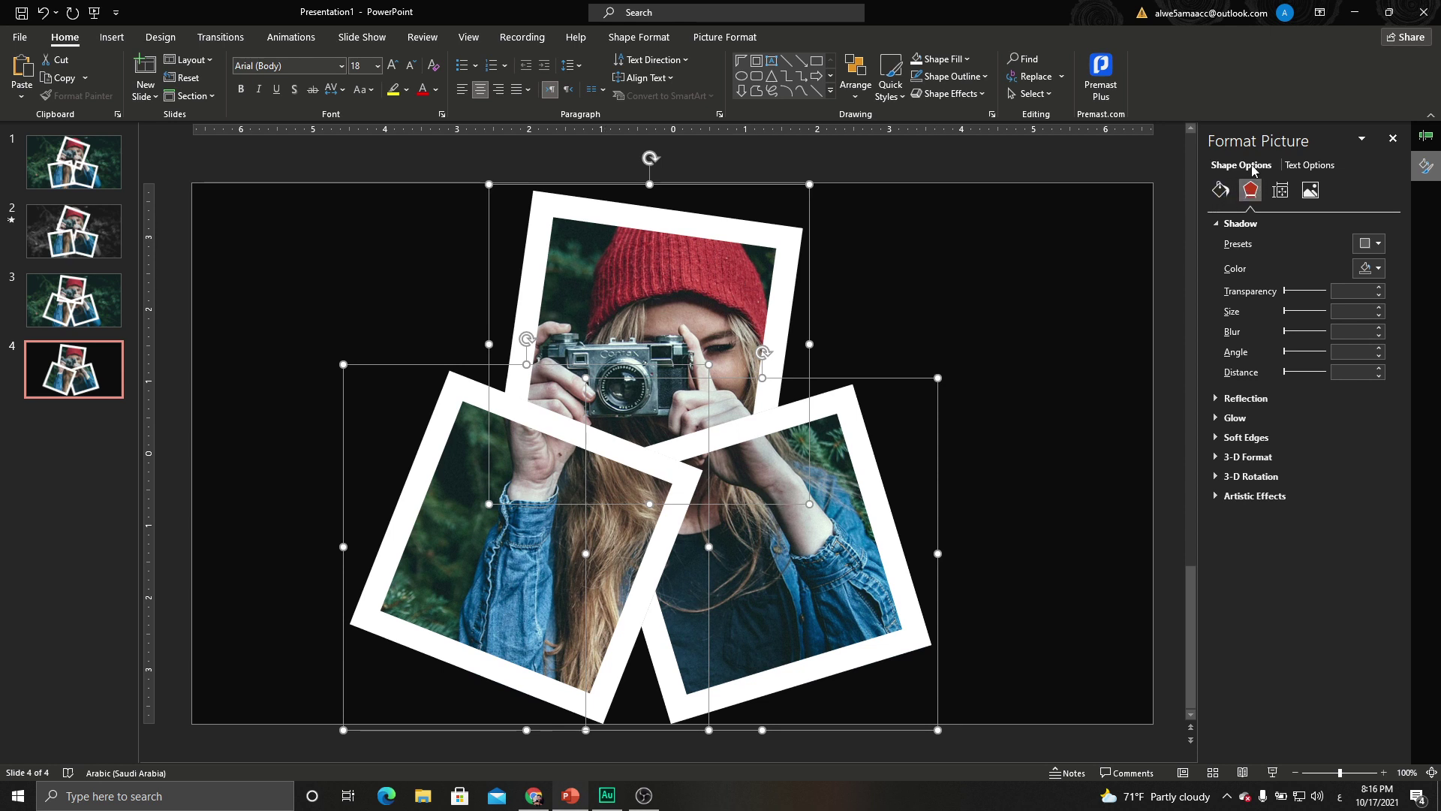
pyautogui.click(1370, 243)
pyautogui.click(1418, 371)
pyautogui.moveTo(1306, 290); pyautogui.dragTo(1292, 335)
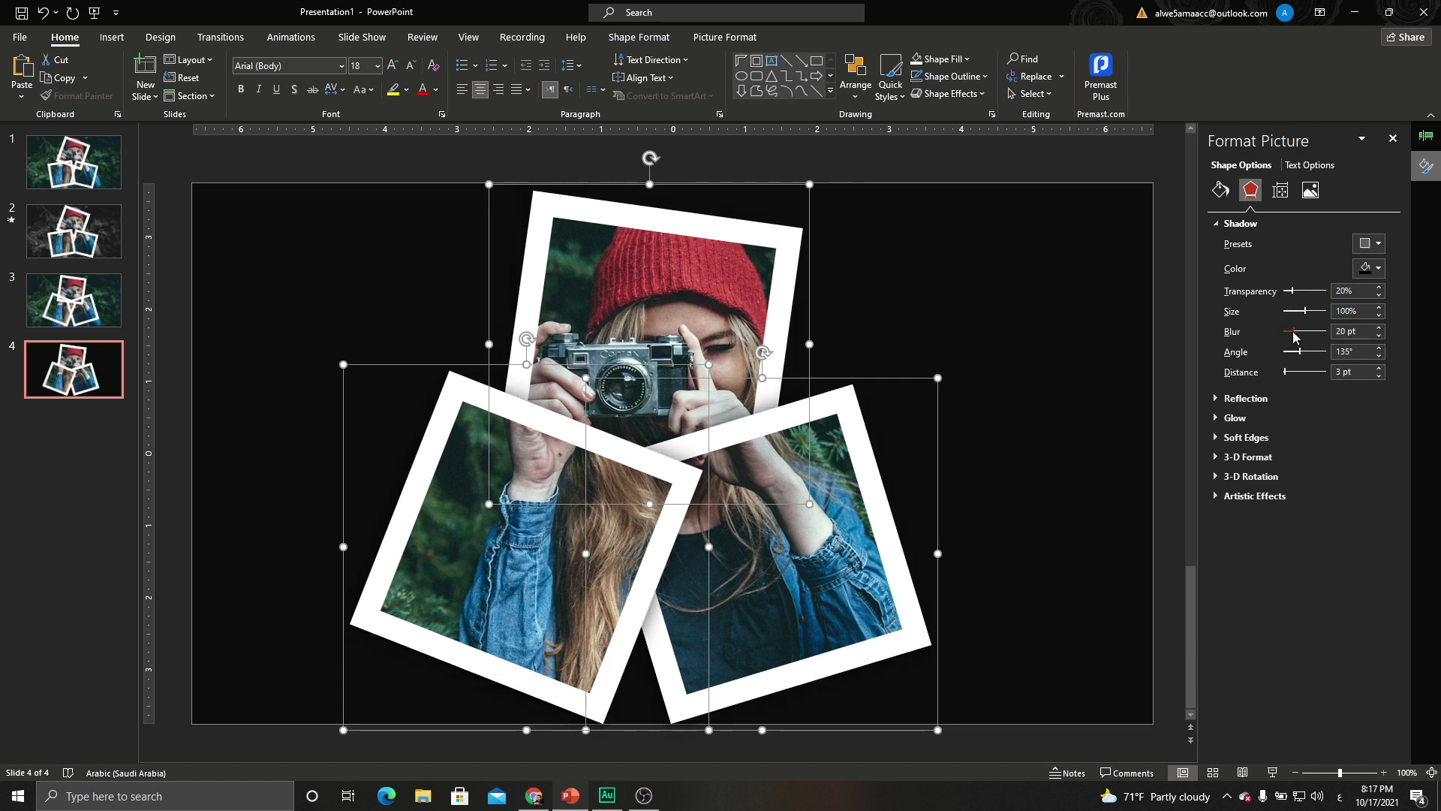
pyautogui.click(73, 300)
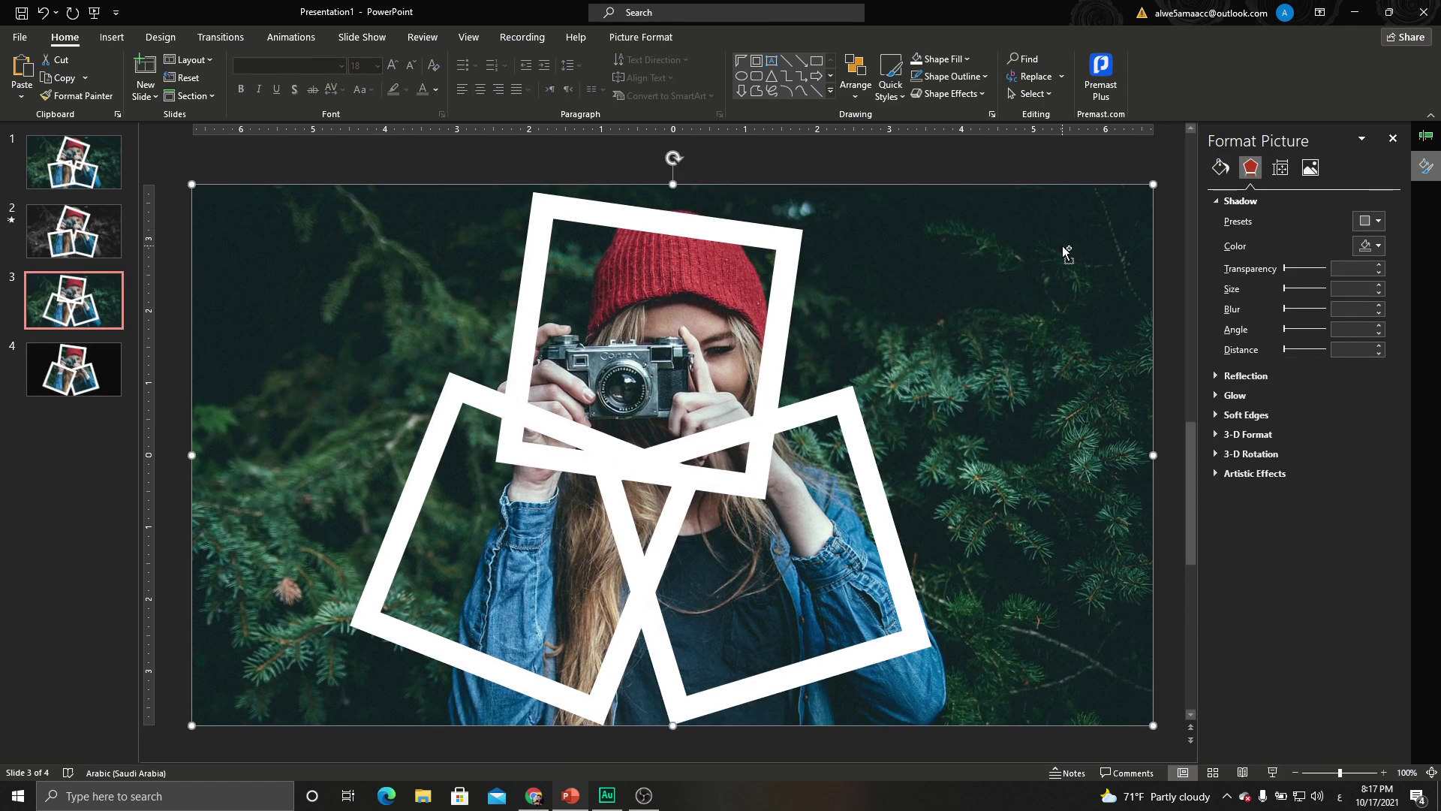
# Paste the full-size camera-girl photo onto slide 4 and send it to the back
pyautogui.click(118, 371)
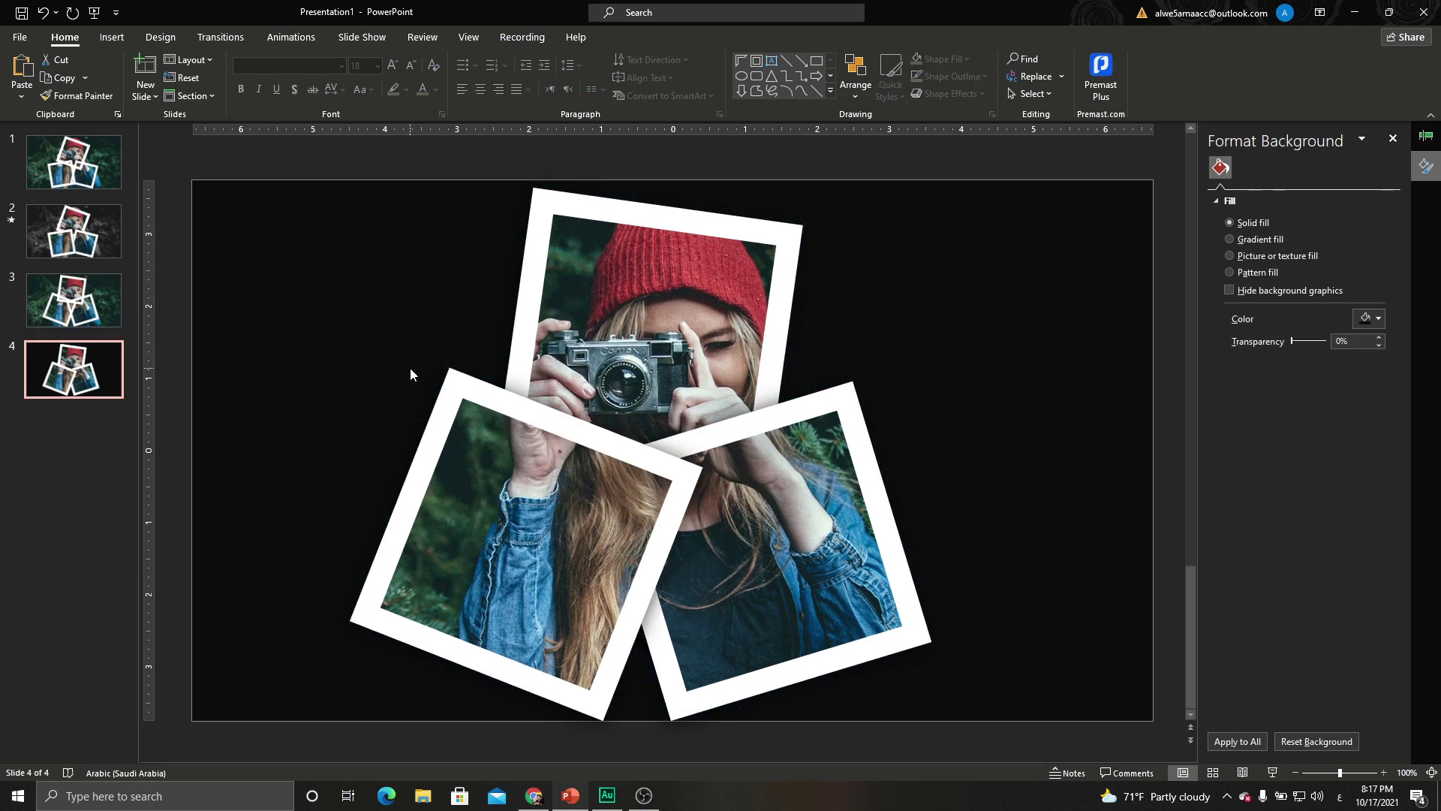
pyautogui.hotkey('ctrl', 'v')
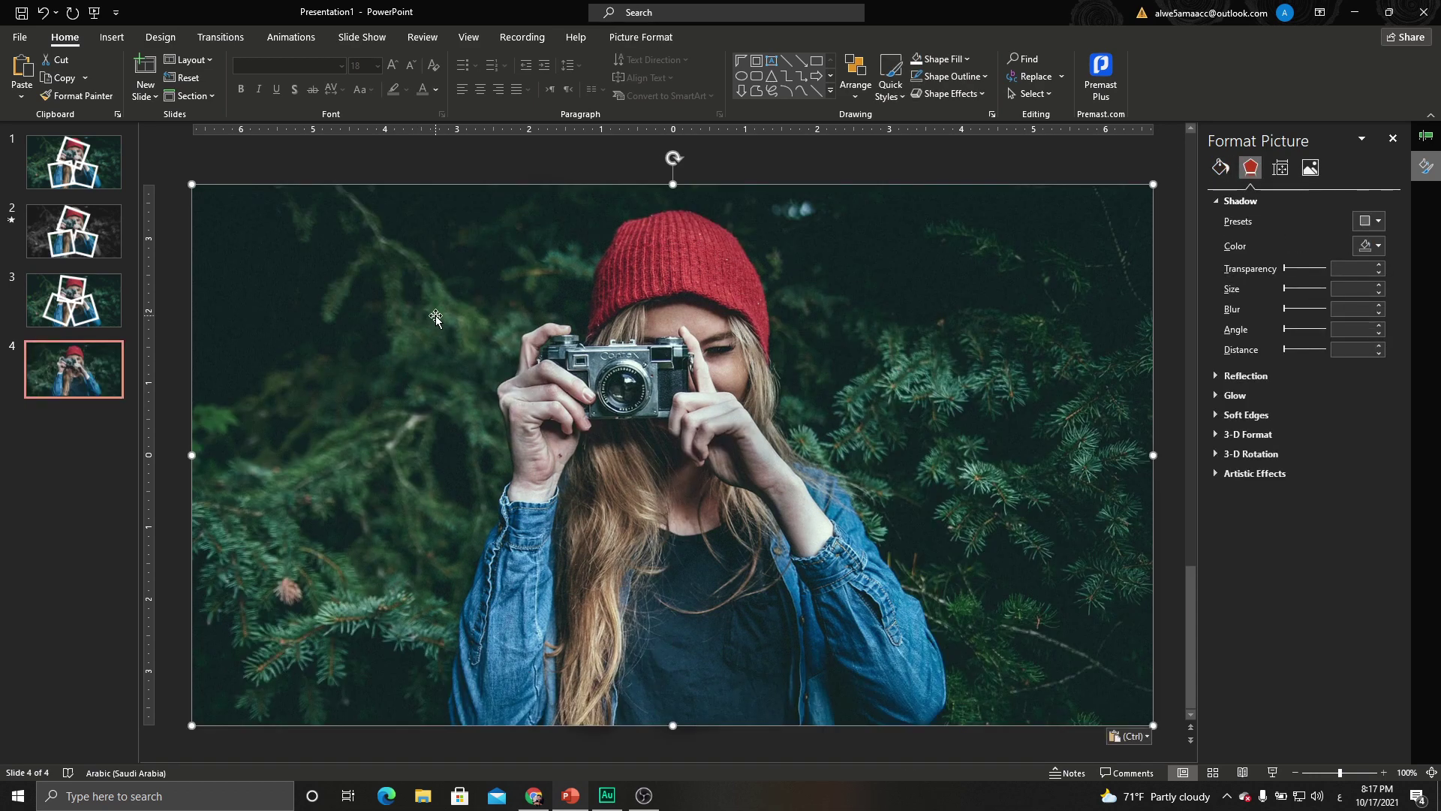
pyautogui.click(637, 39)
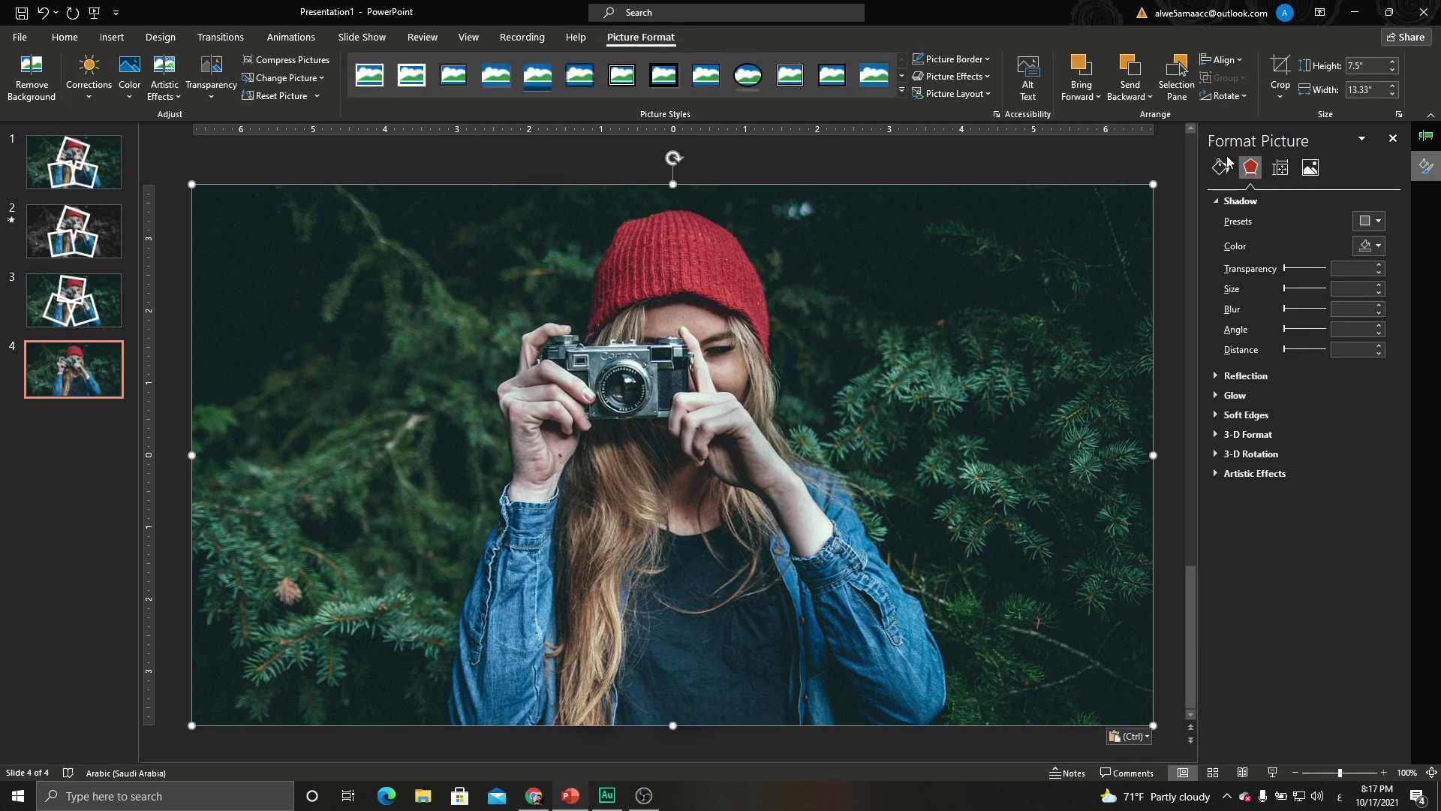
pyautogui.click(1131, 96)
pyautogui.click(1160, 141)
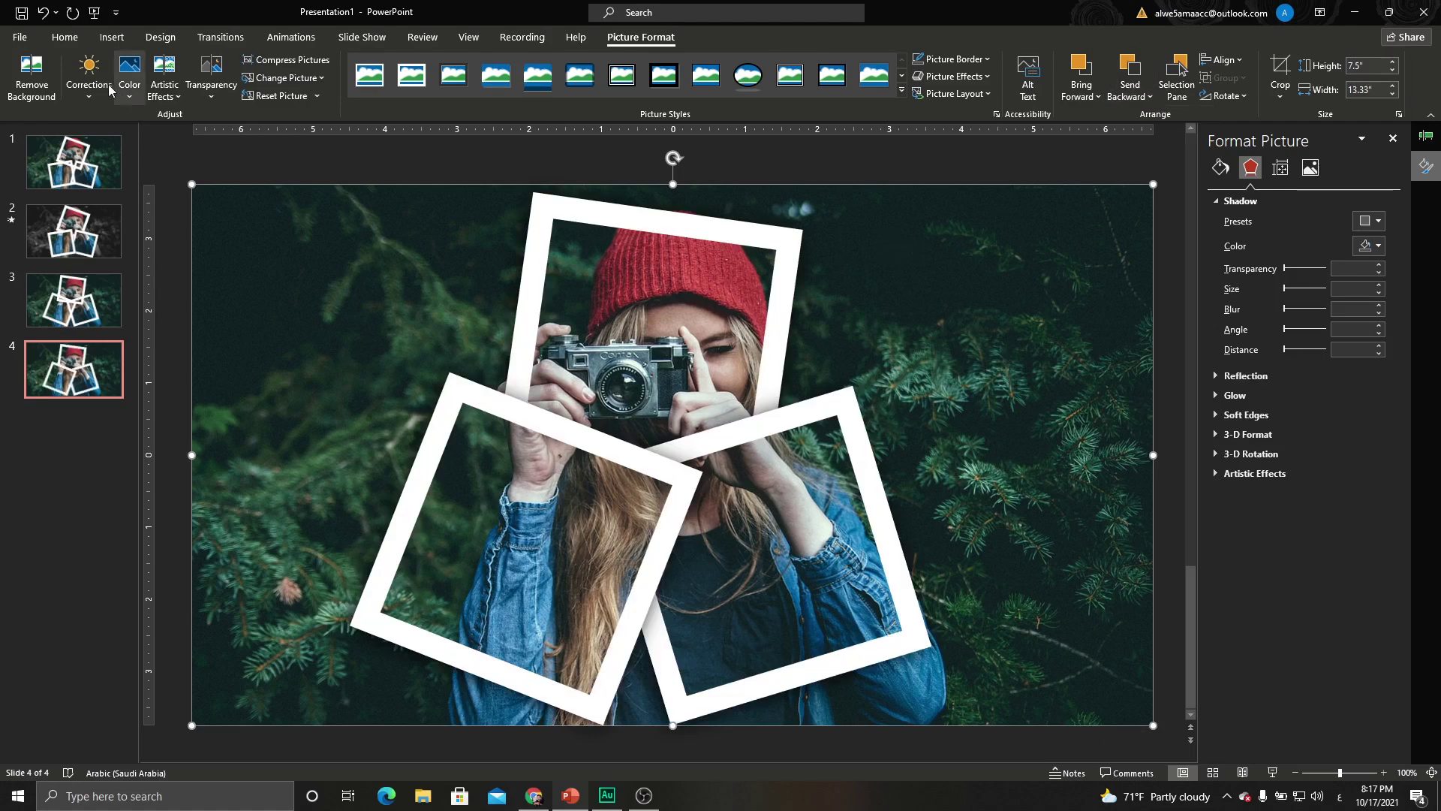
# Lower the black-and-white background photo's brightness to −21% under Picture Corrections
pyautogui.click(166, 83)
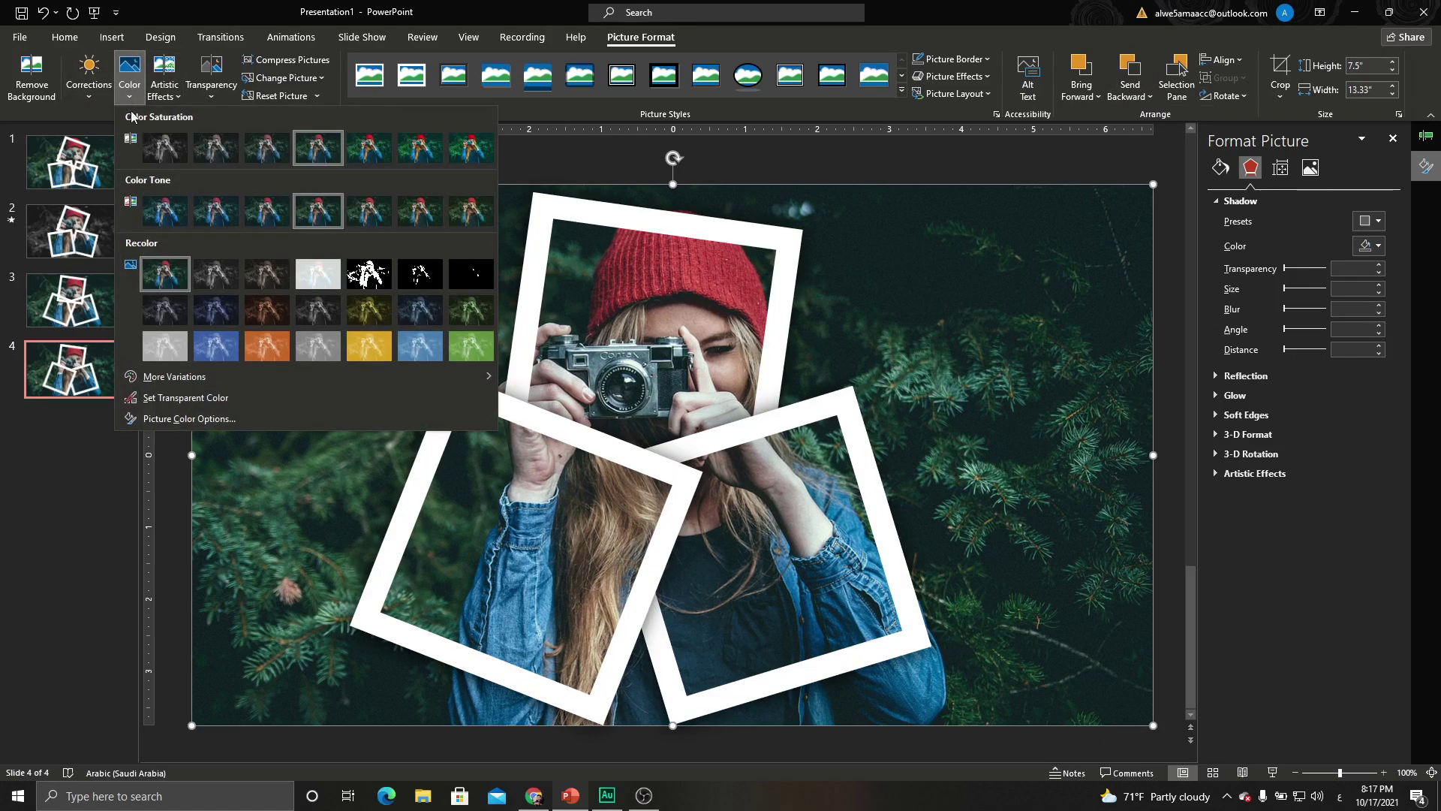
pyautogui.click(149, 156)
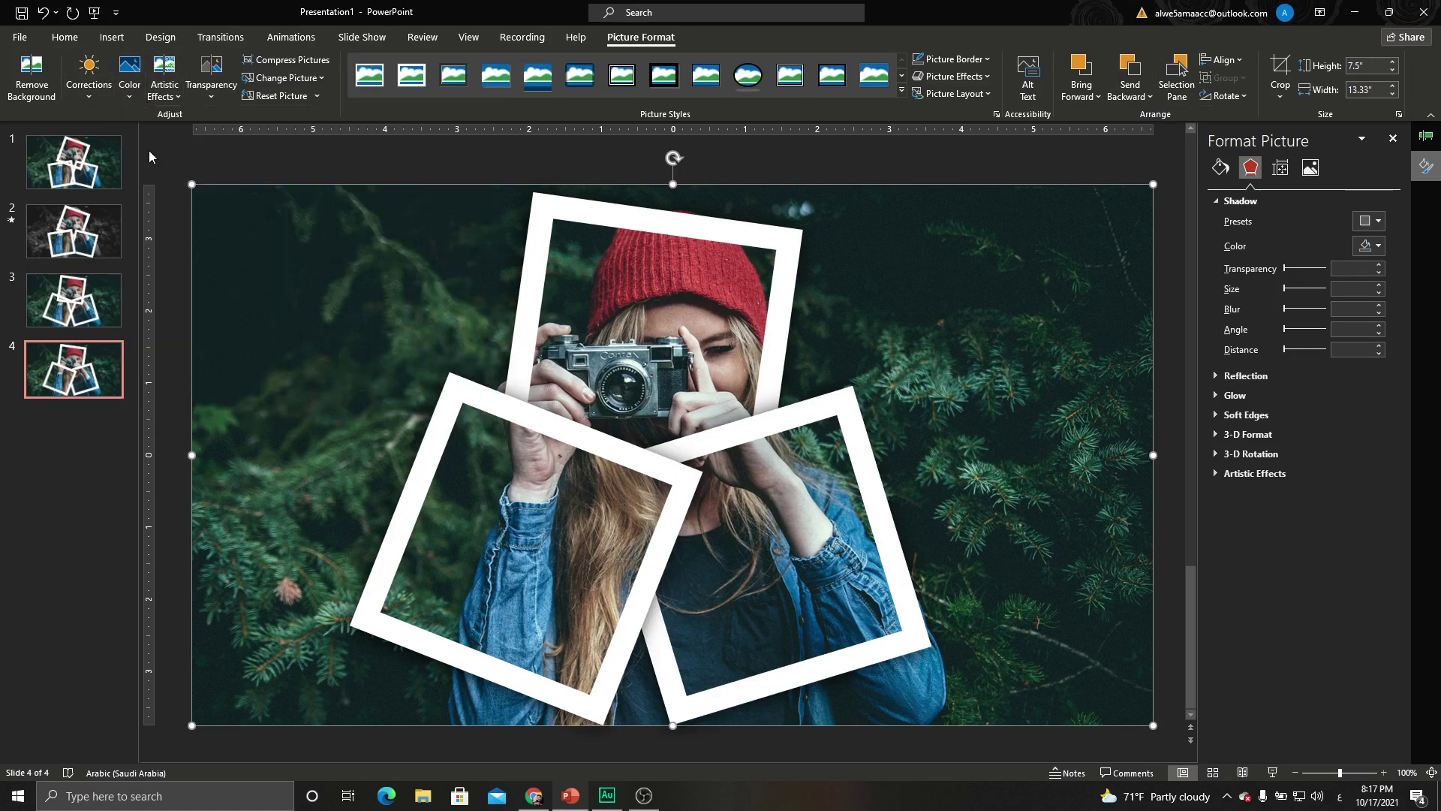
pyautogui.click(127, 97)
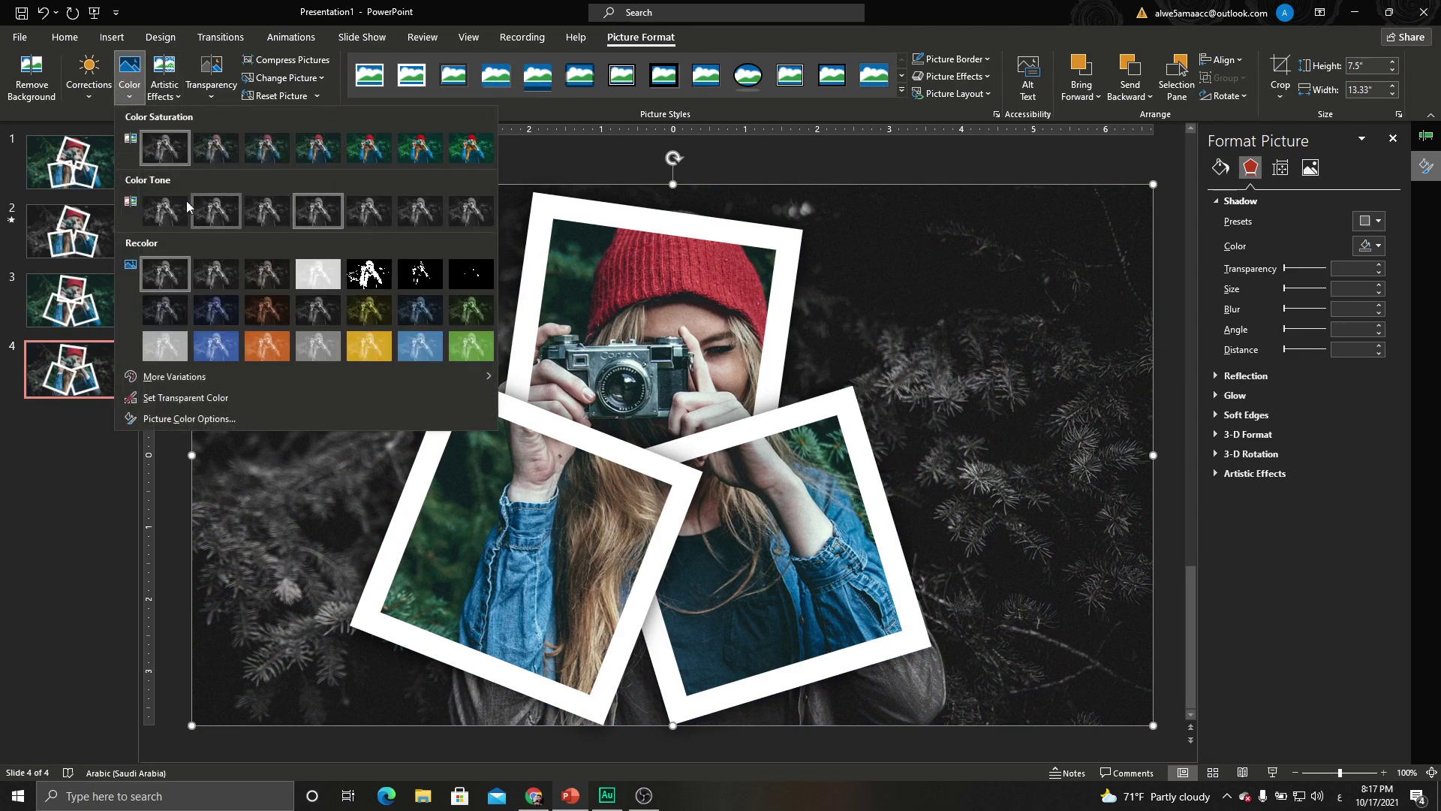
pyautogui.press('Escape')
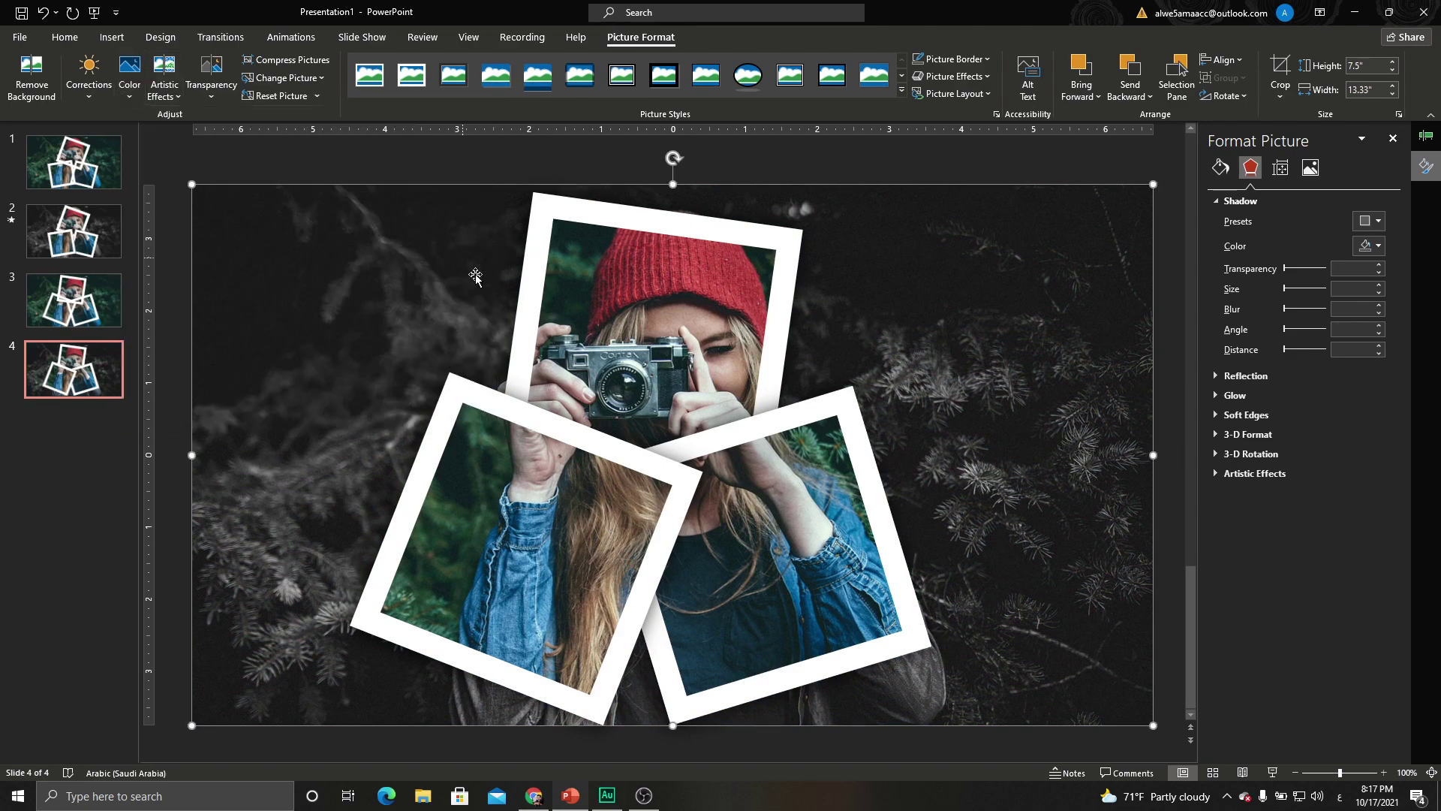
pyautogui.click(1311, 168)
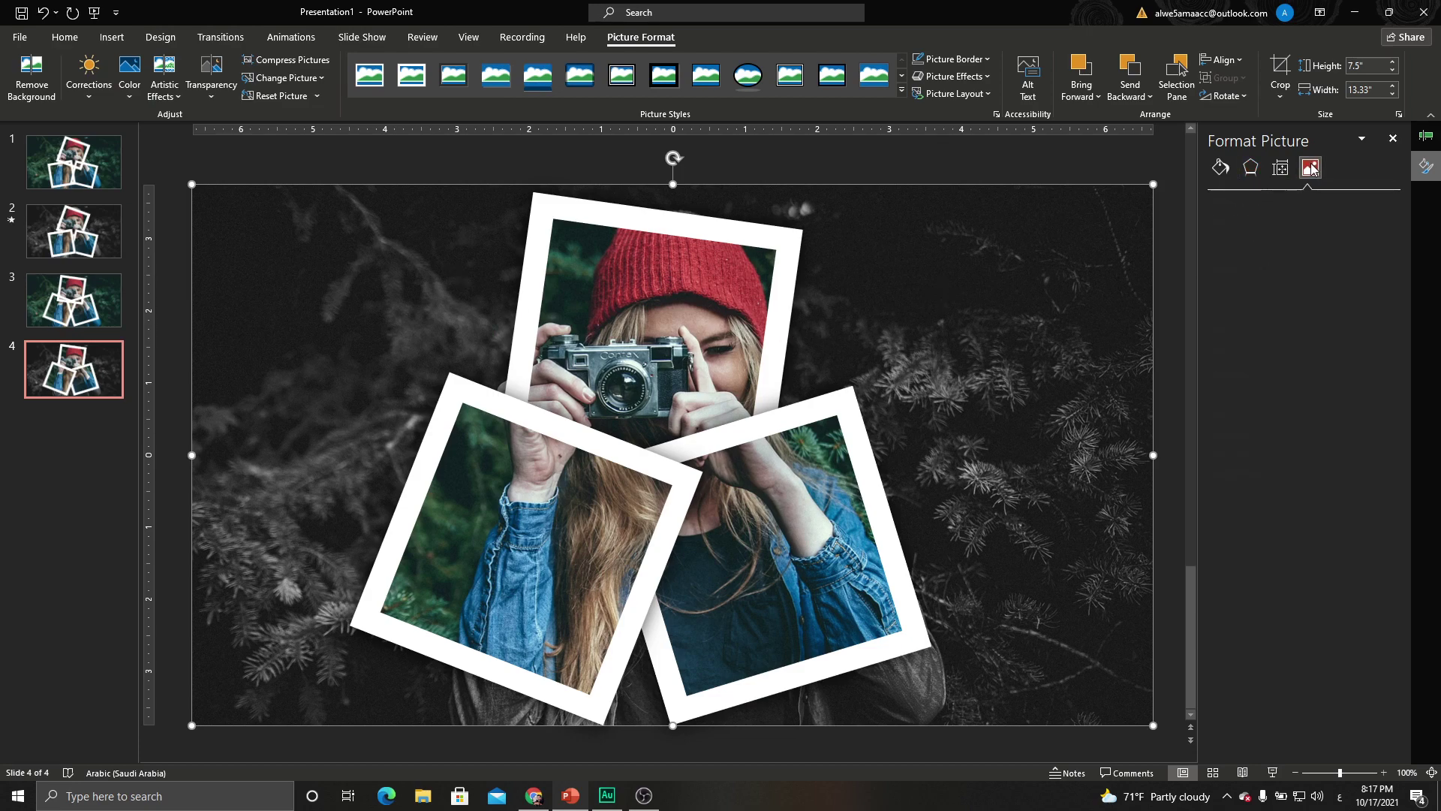
pyautogui.moveTo(1304, 323); pyautogui.dragTo(1297, 321)
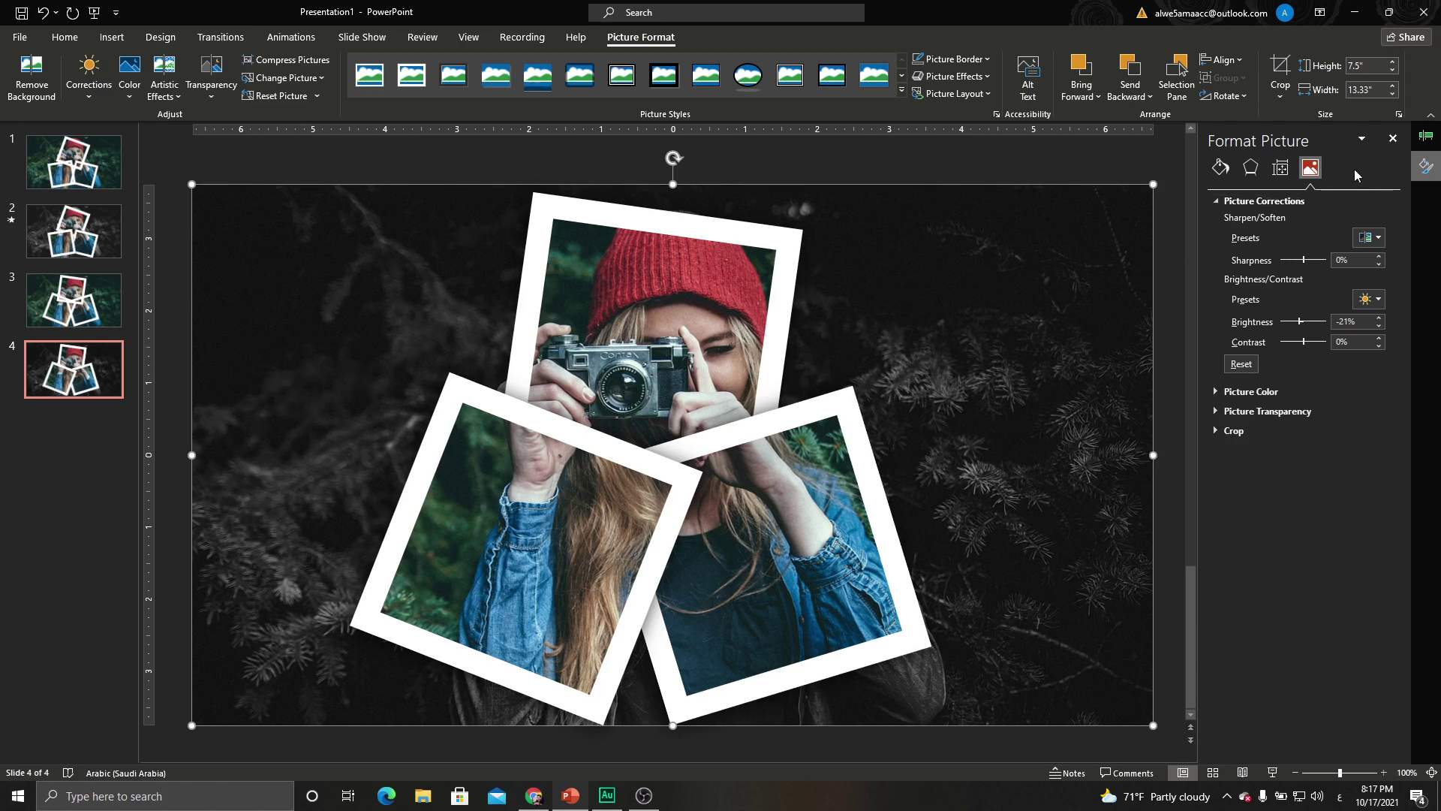
pyautogui.click(1394, 138)
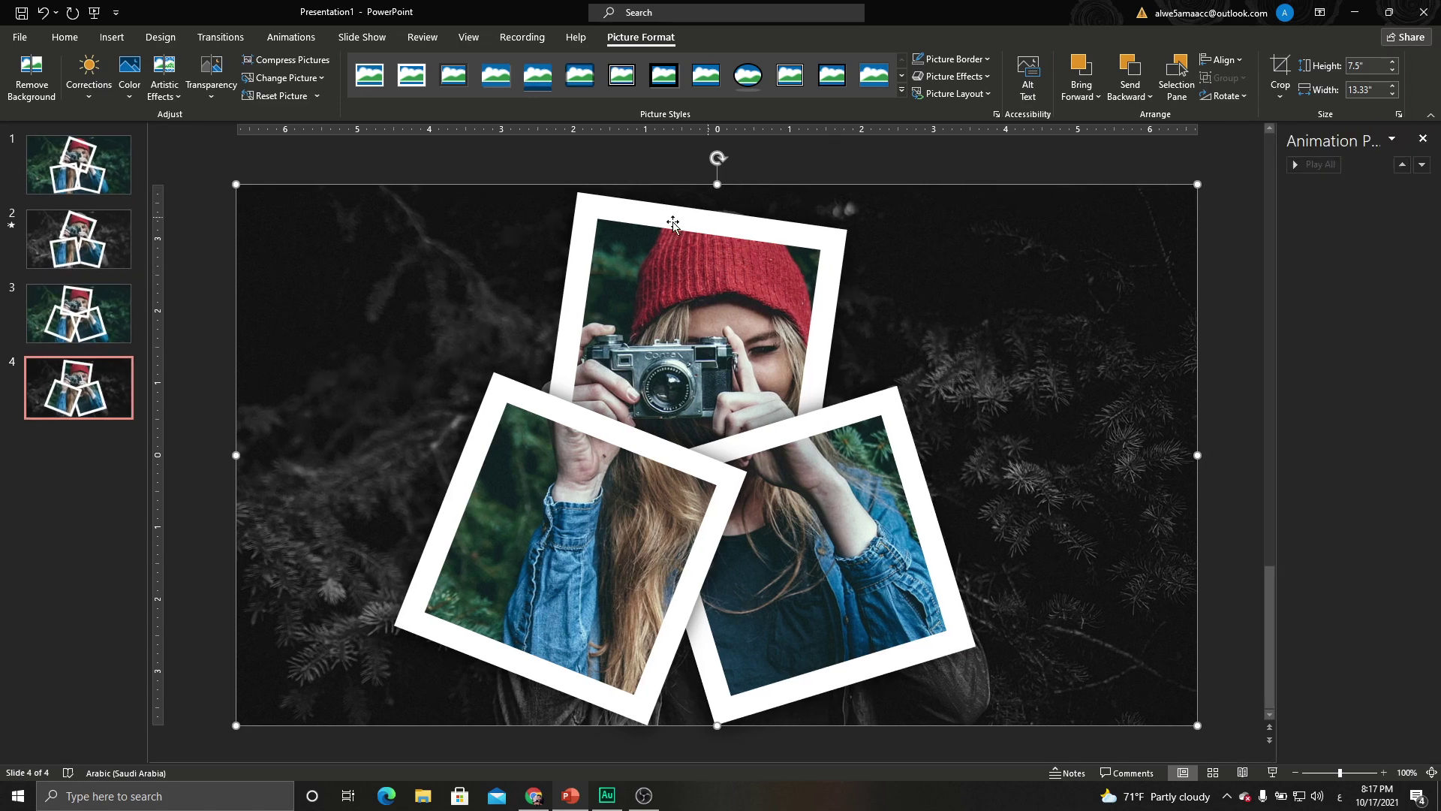
# Apply a Fade animation to all three tilted photo frames
pyautogui.click(291, 38)
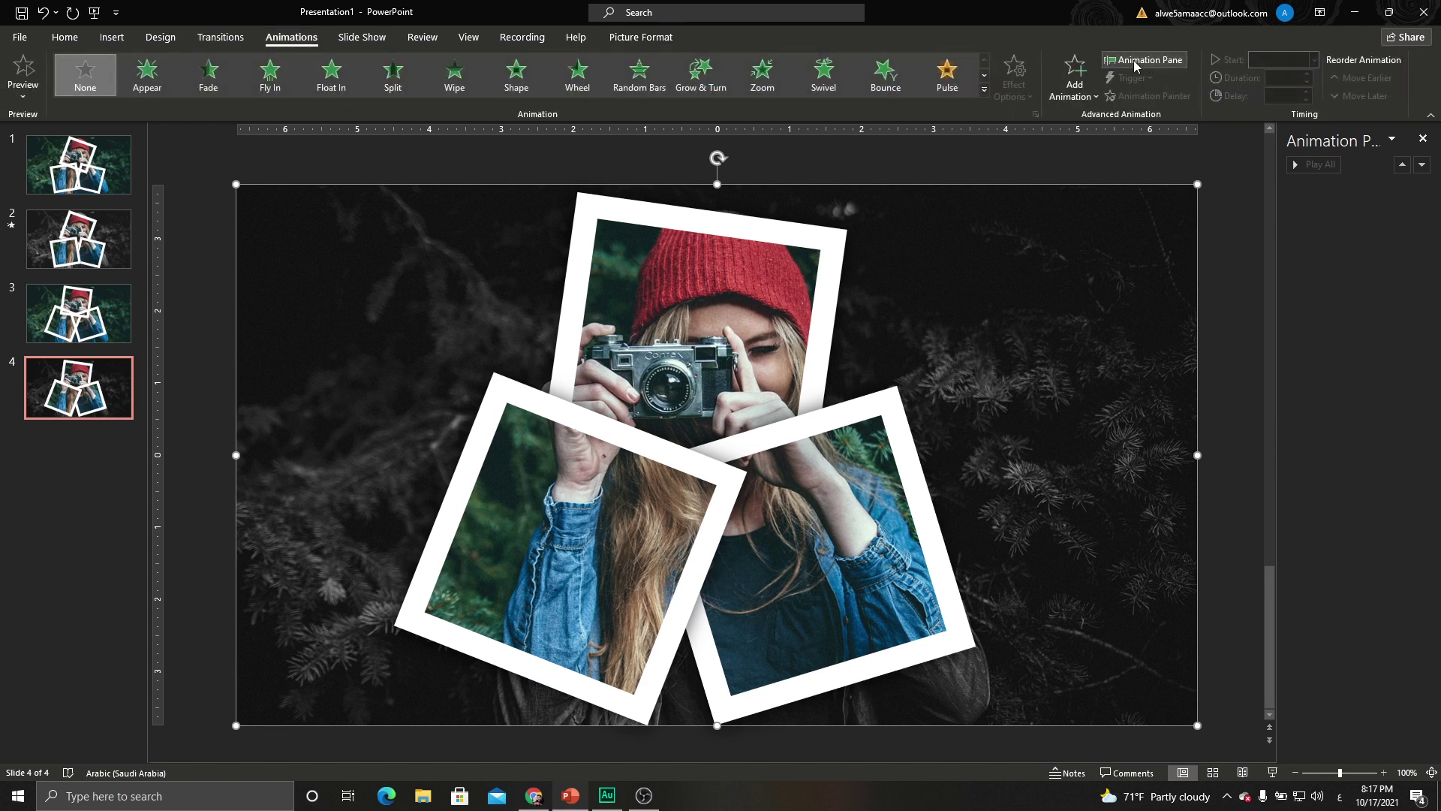
pyautogui.click(1154, 61)
pyautogui.click(1154, 61)
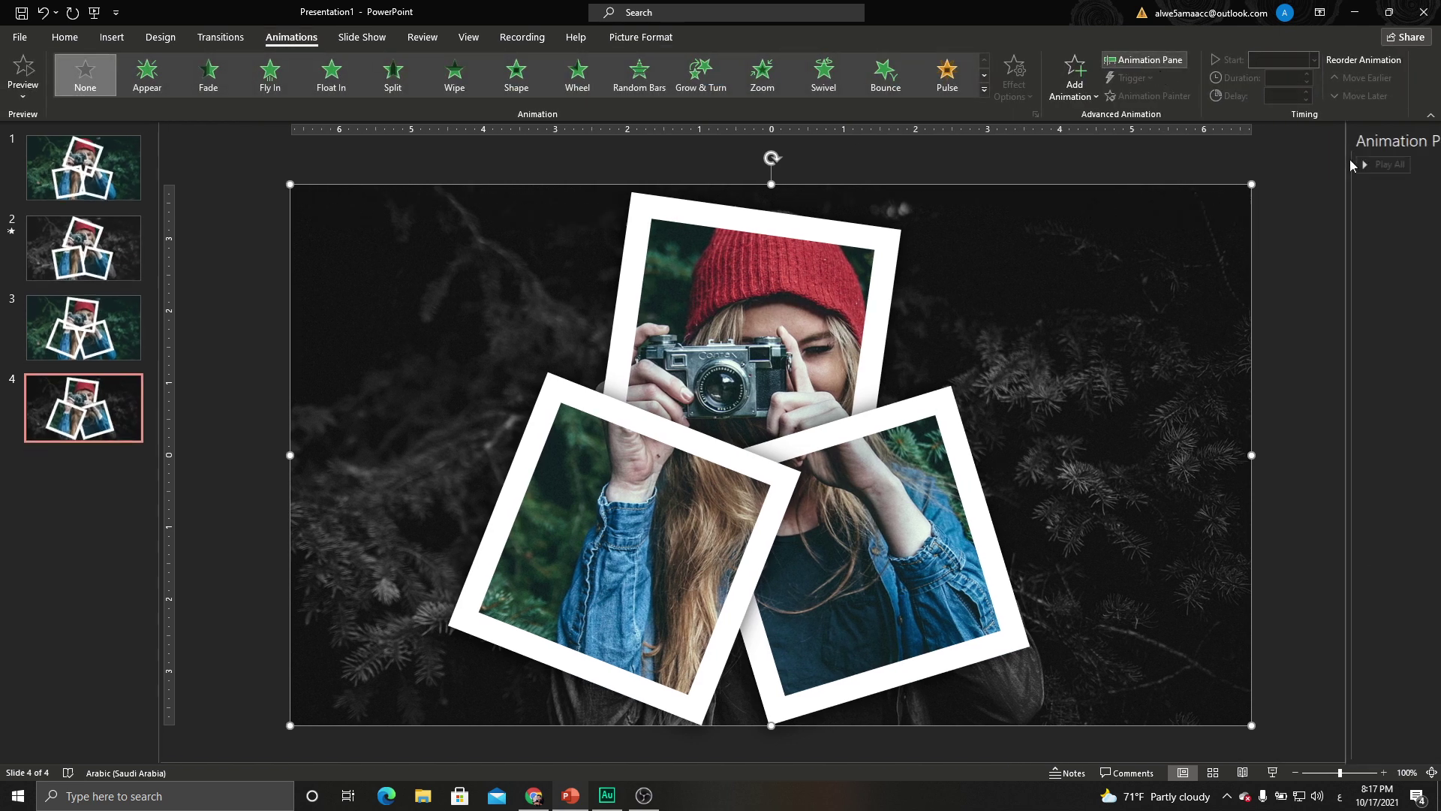
pyautogui.click(684, 225)
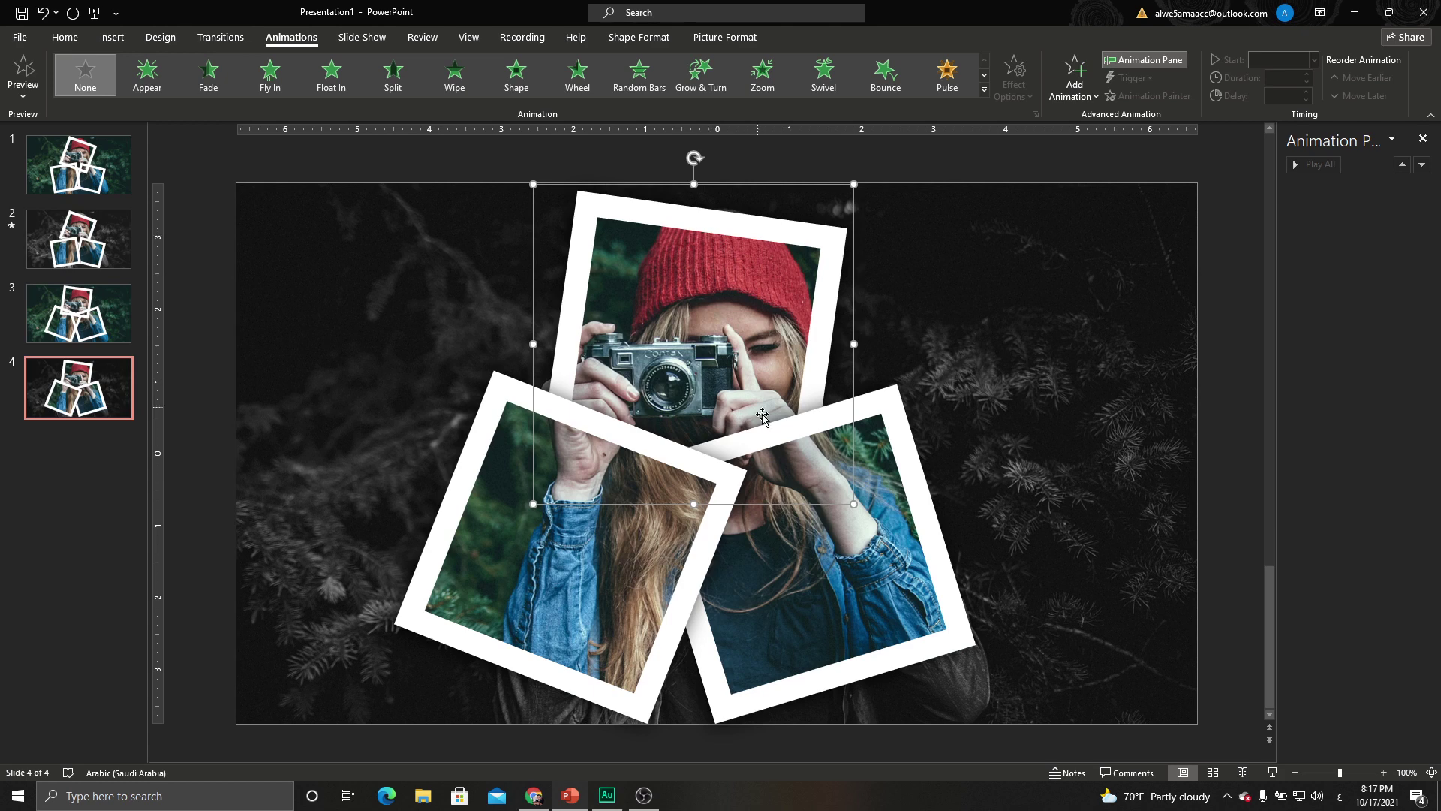
pyautogui.keyDown('shift'); pyautogui.click(890, 528); pyautogui.keyUp('shift')
pyautogui.keyDown('shift'); pyautogui.click(556, 560); pyautogui.keyUp('shift')
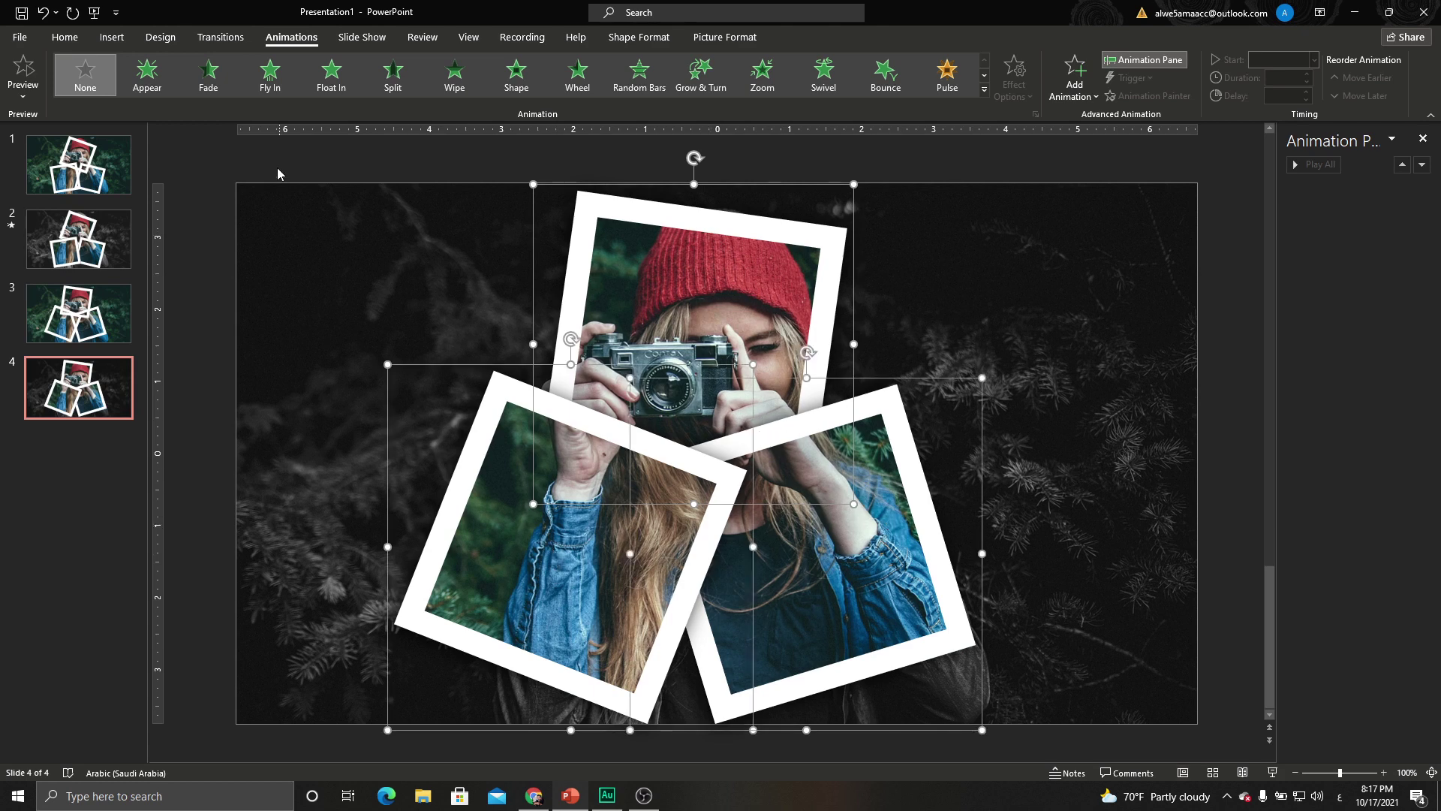
pyautogui.click(208, 75)
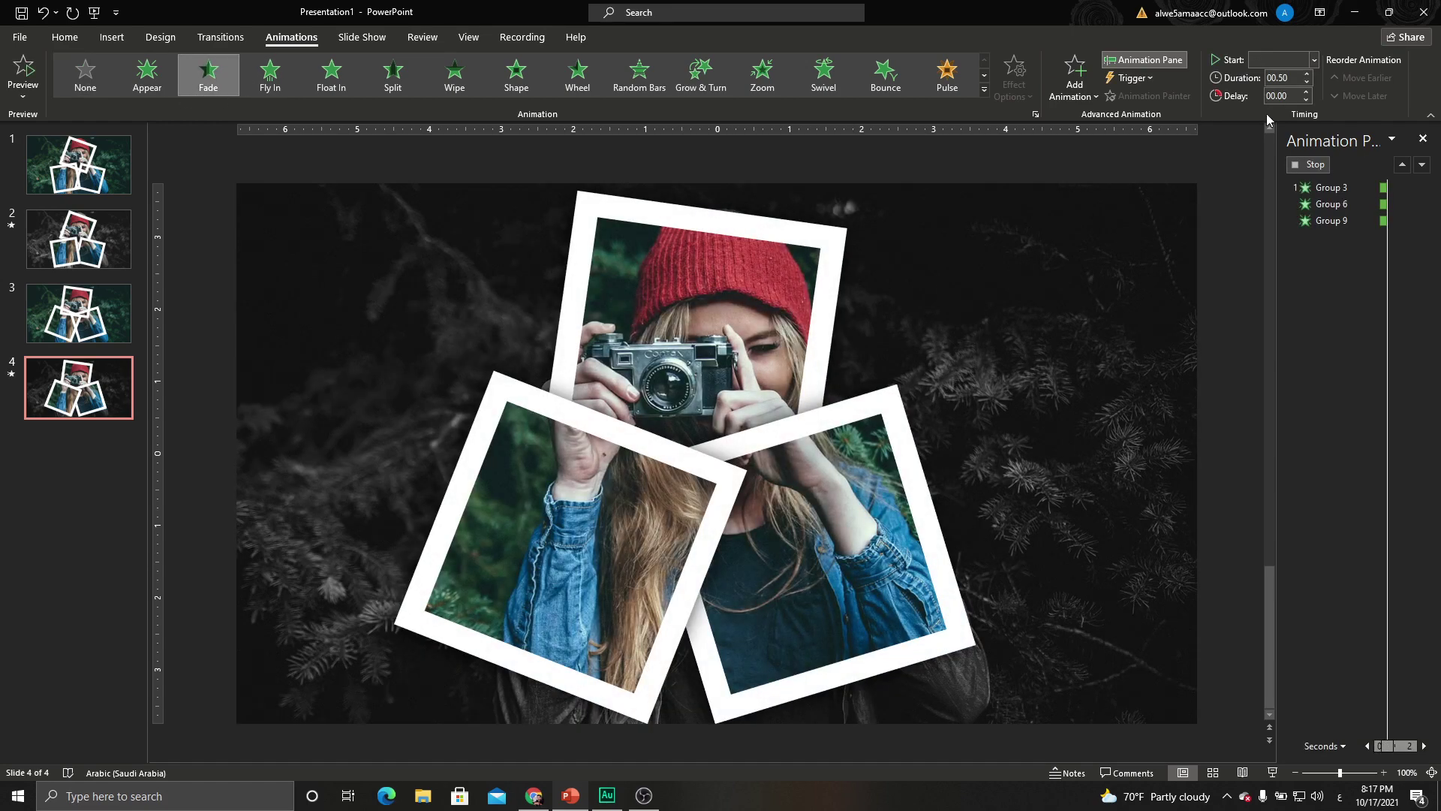
# Set the animations to start After Previous, with Group 3 On Click, and preview the slide show
pyautogui.click(1314, 60)
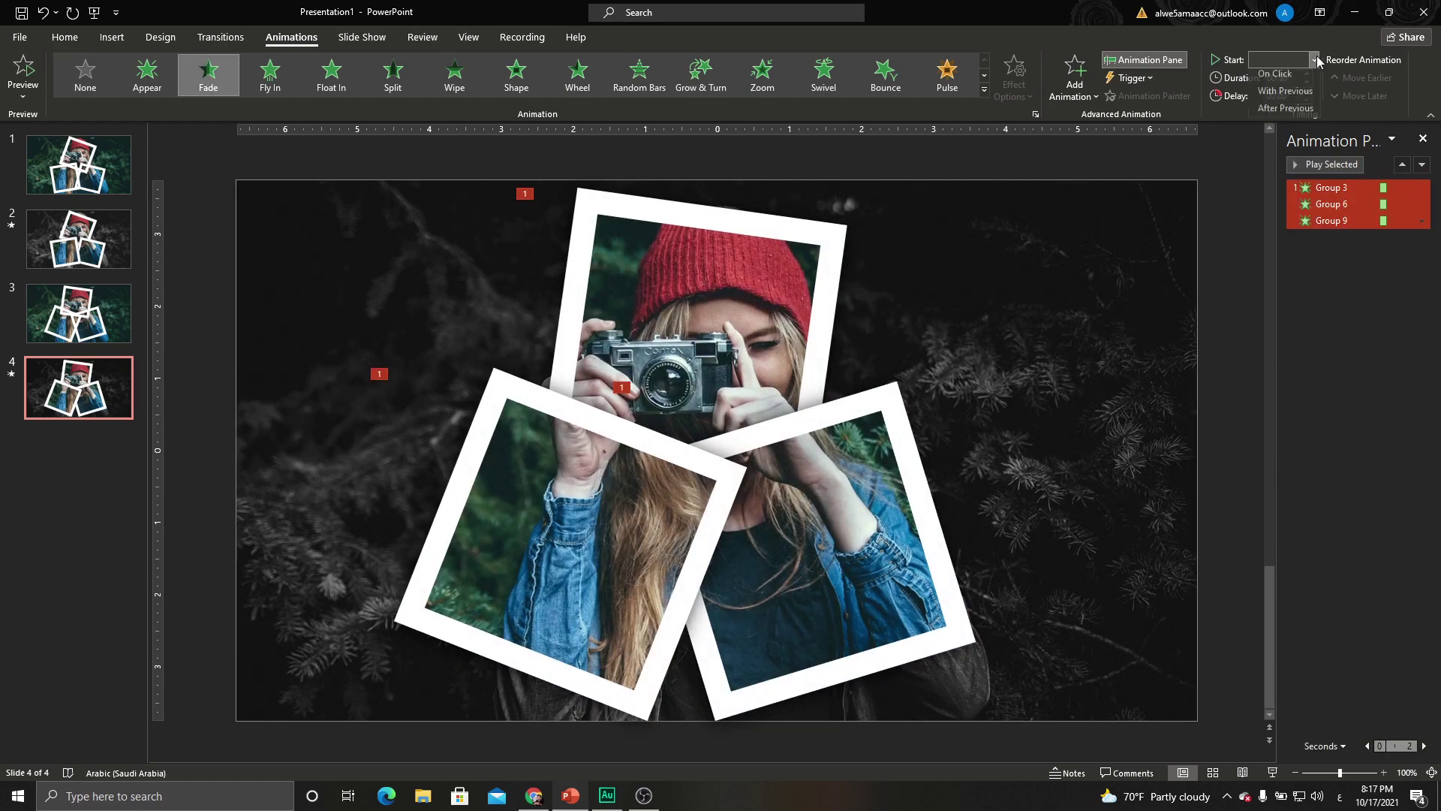
pyautogui.click(1300, 114)
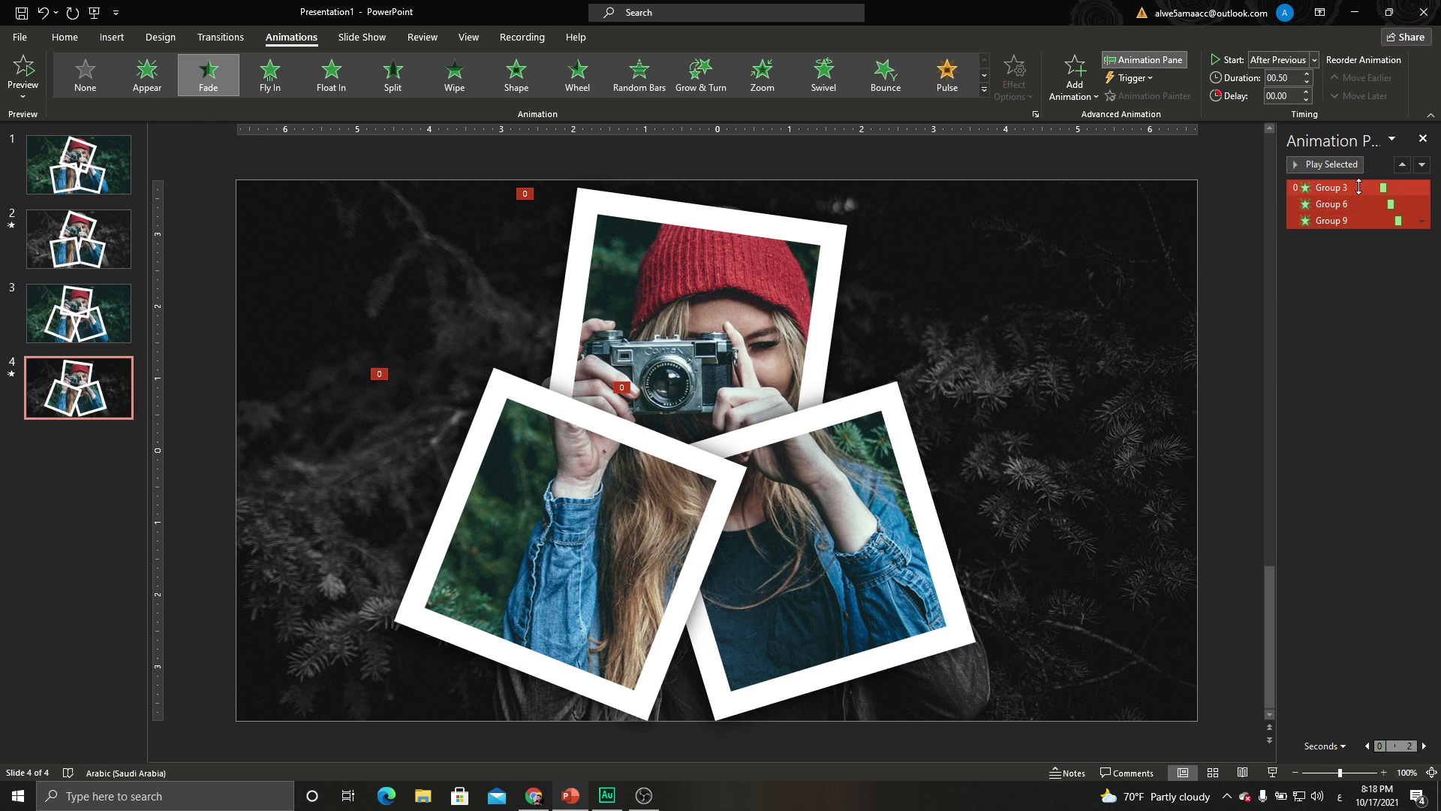
pyautogui.click(1331, 187)
pyautogui.click(1315, 60)
pyautogui.click(1284, 78)
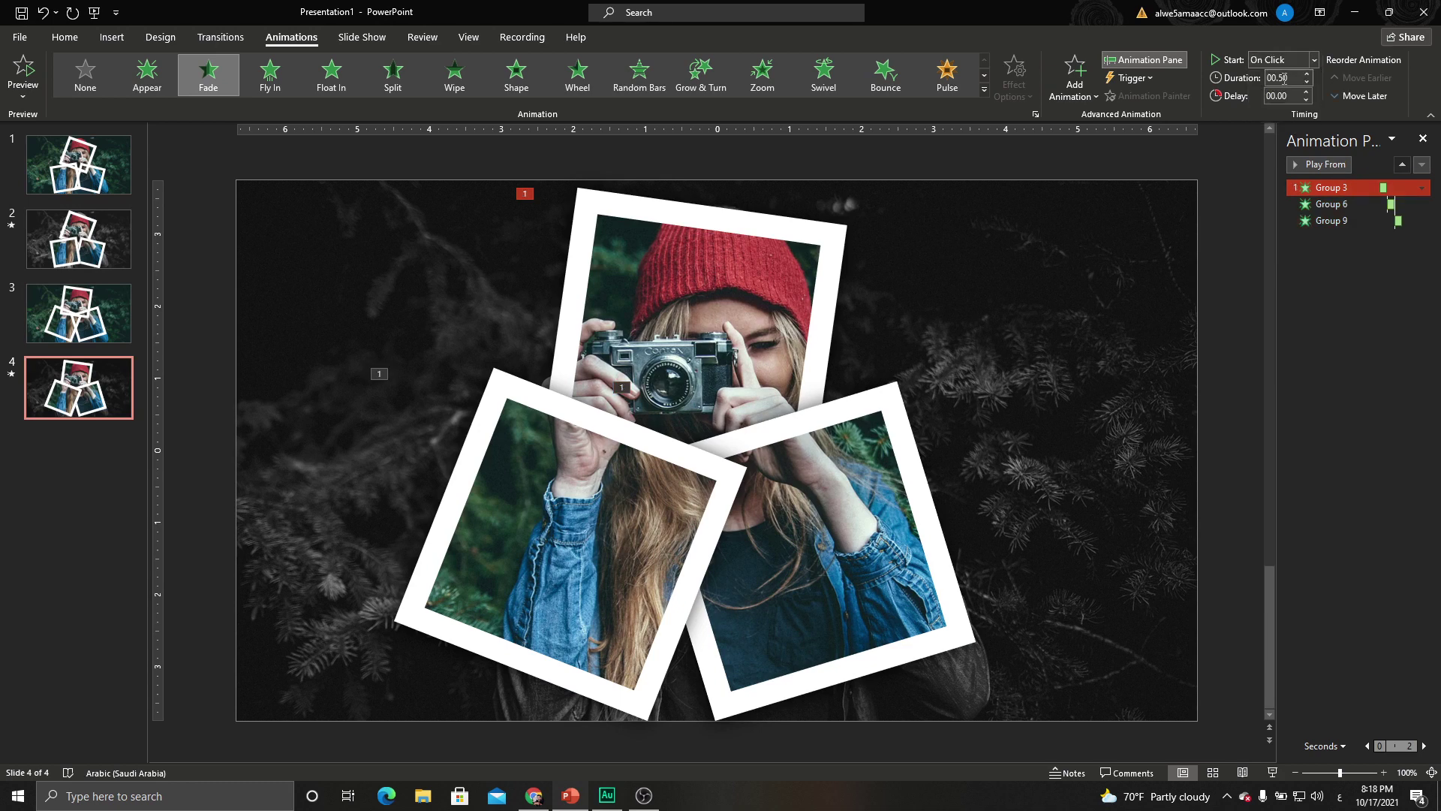
pyautogui.click(1272, 774)
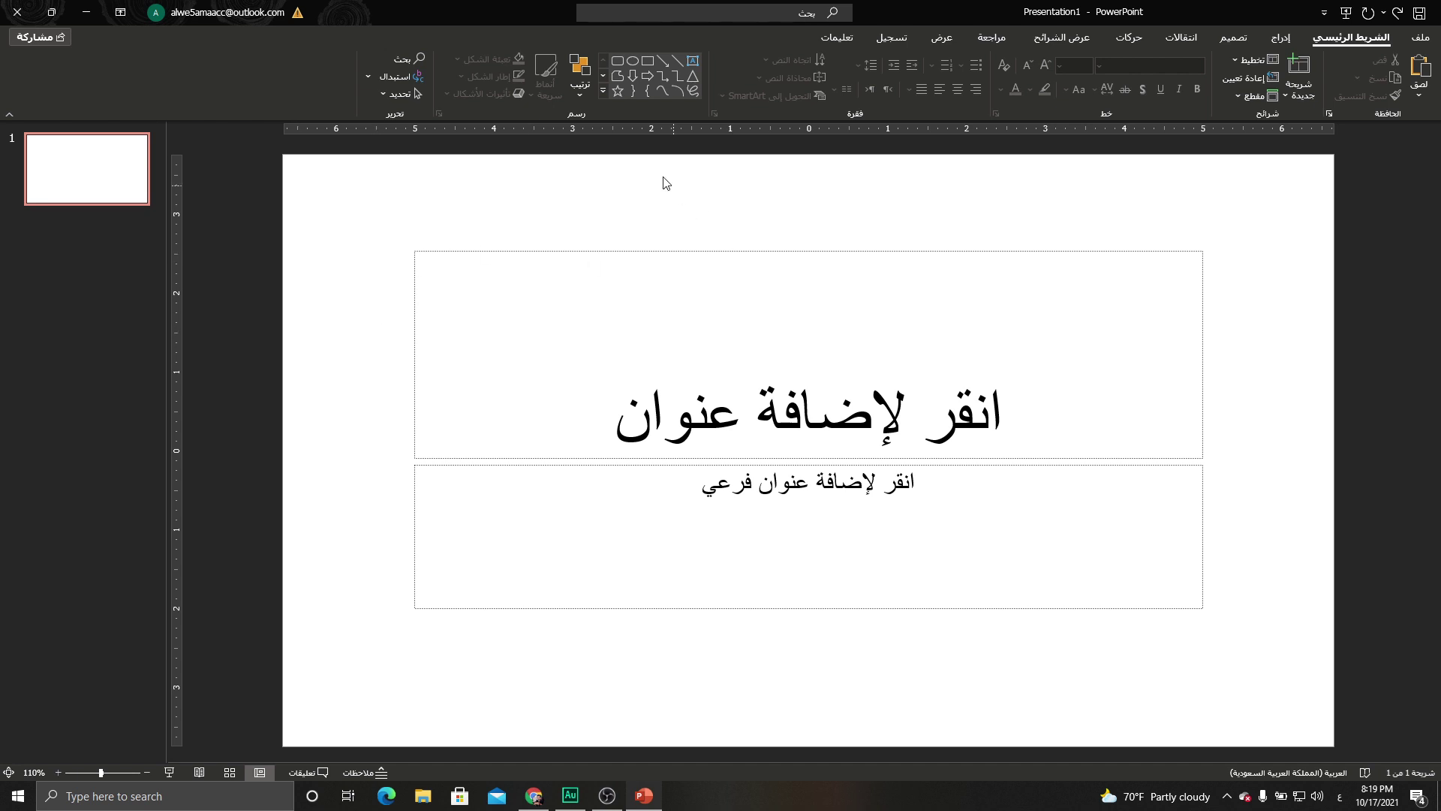
# Switch the slide to a Blank layout and insert the photographer image from the Desktop's التسجيلات folder
pyautogui.rightClick(480, 204)
pyautogui.moveTo(416, 258)
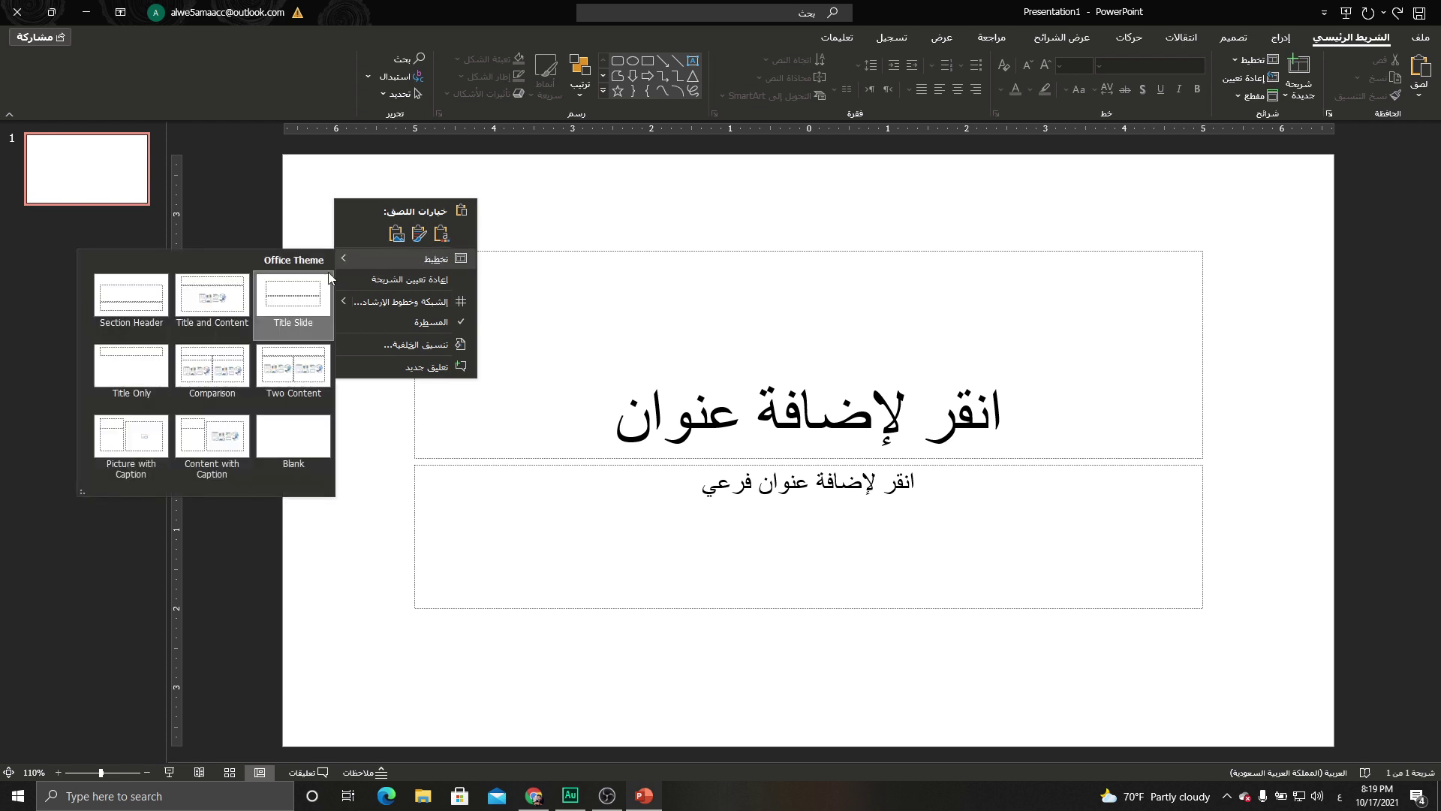
pyautogui.click(276, 442)
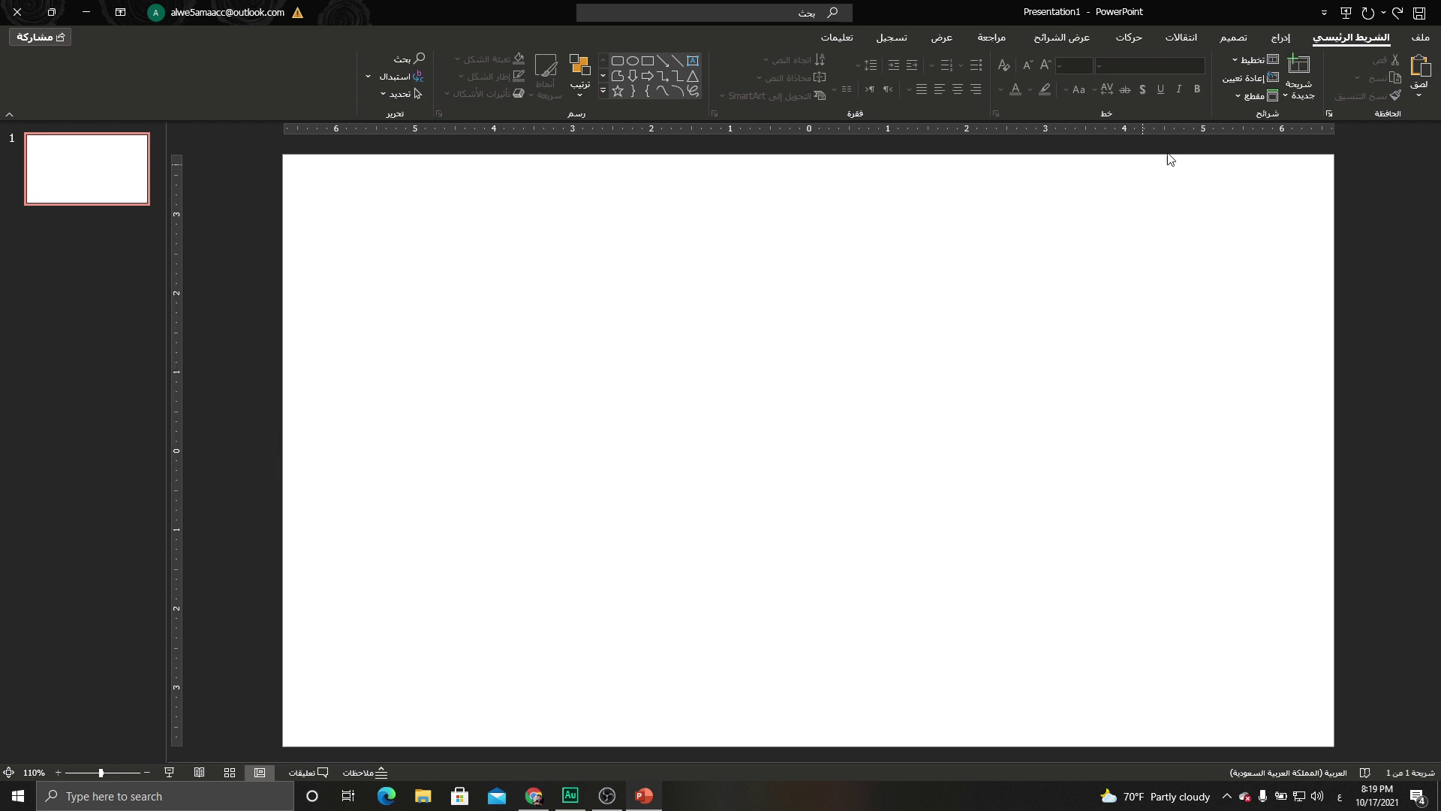
pyautogui.click(1279, 44)
pyautogui.click(1324, 94)
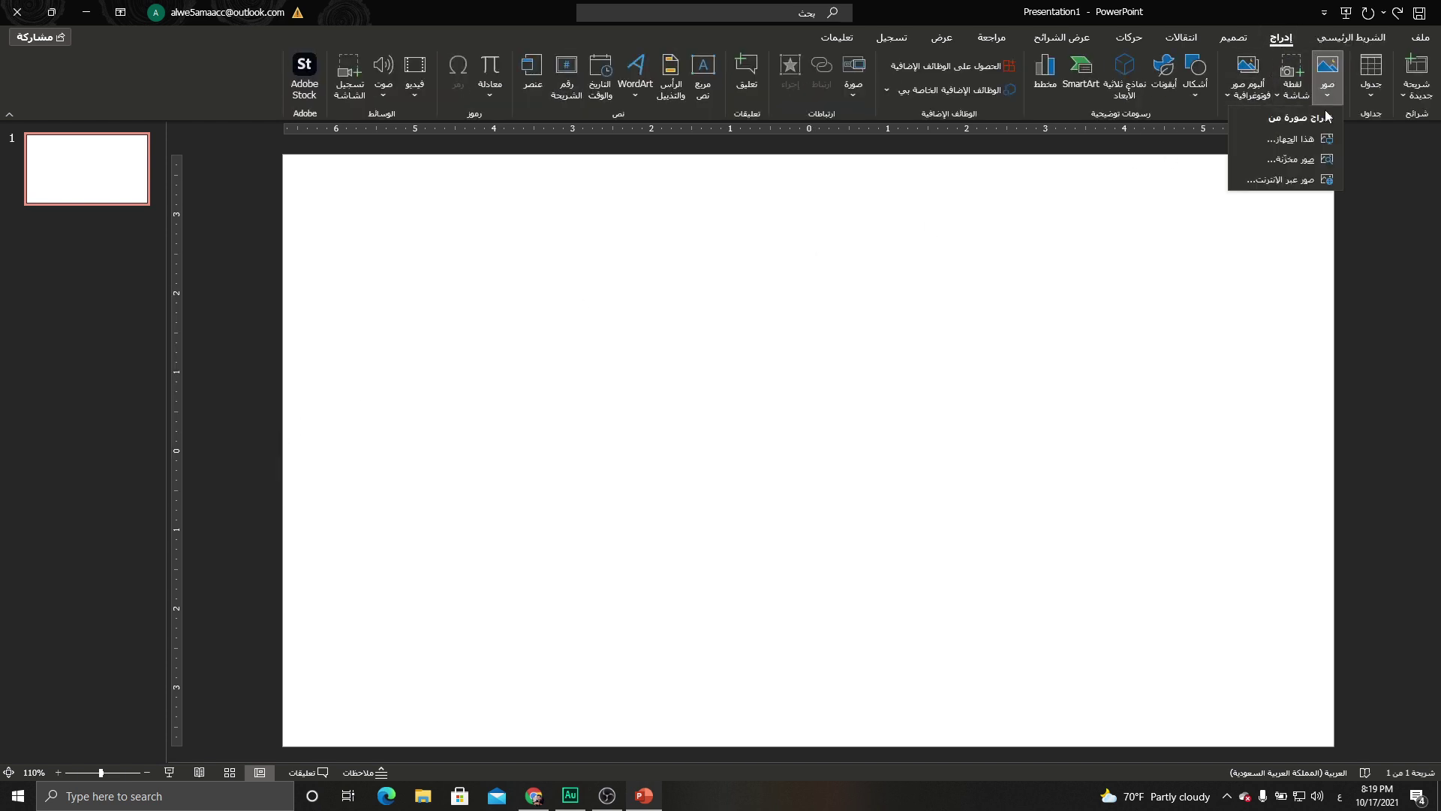
pyautogui.click(1308, 141)
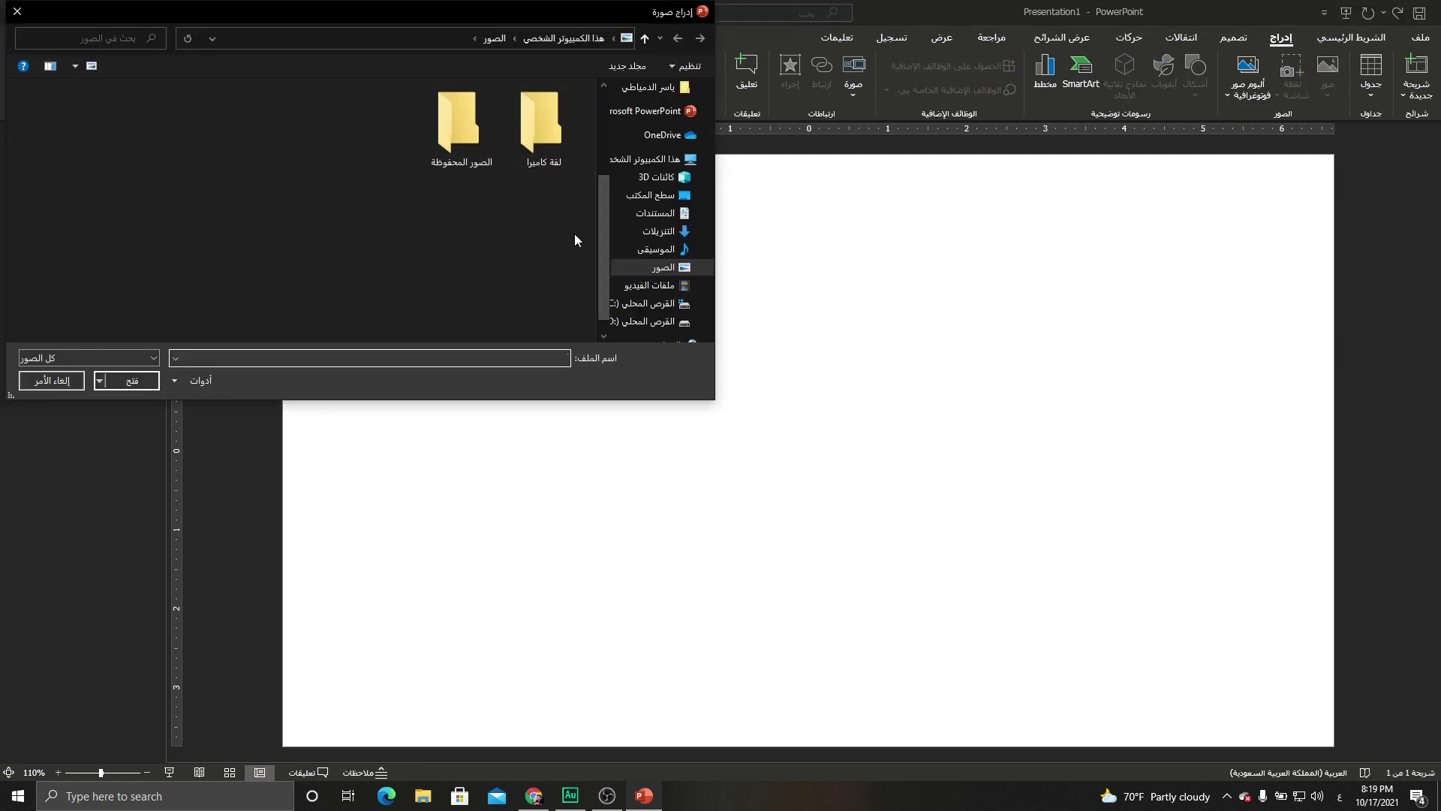
pyautogui.click(642, 200)
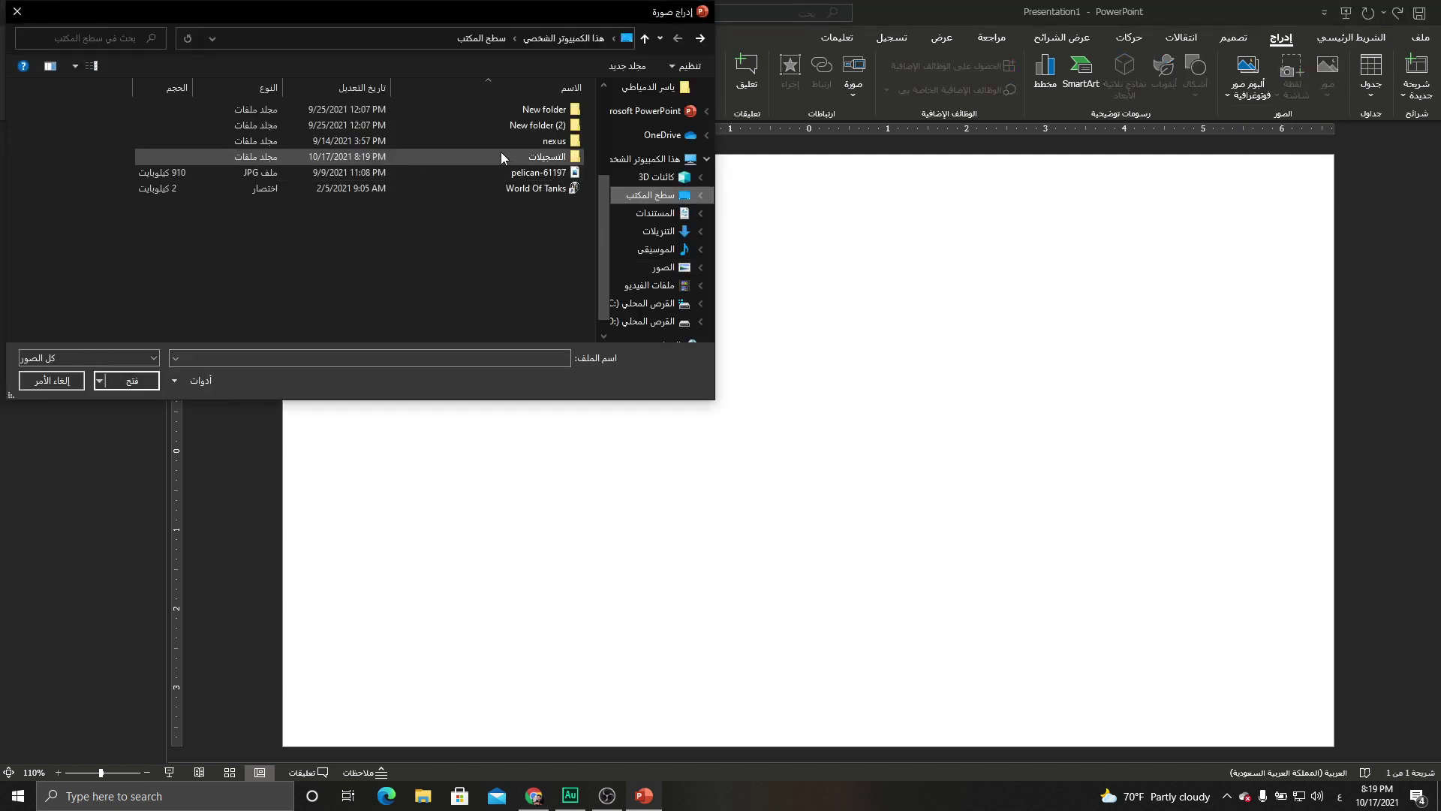
pyautogui.doubleClick(501, 152)
pyautogui.scroll(-1, 404, 247)
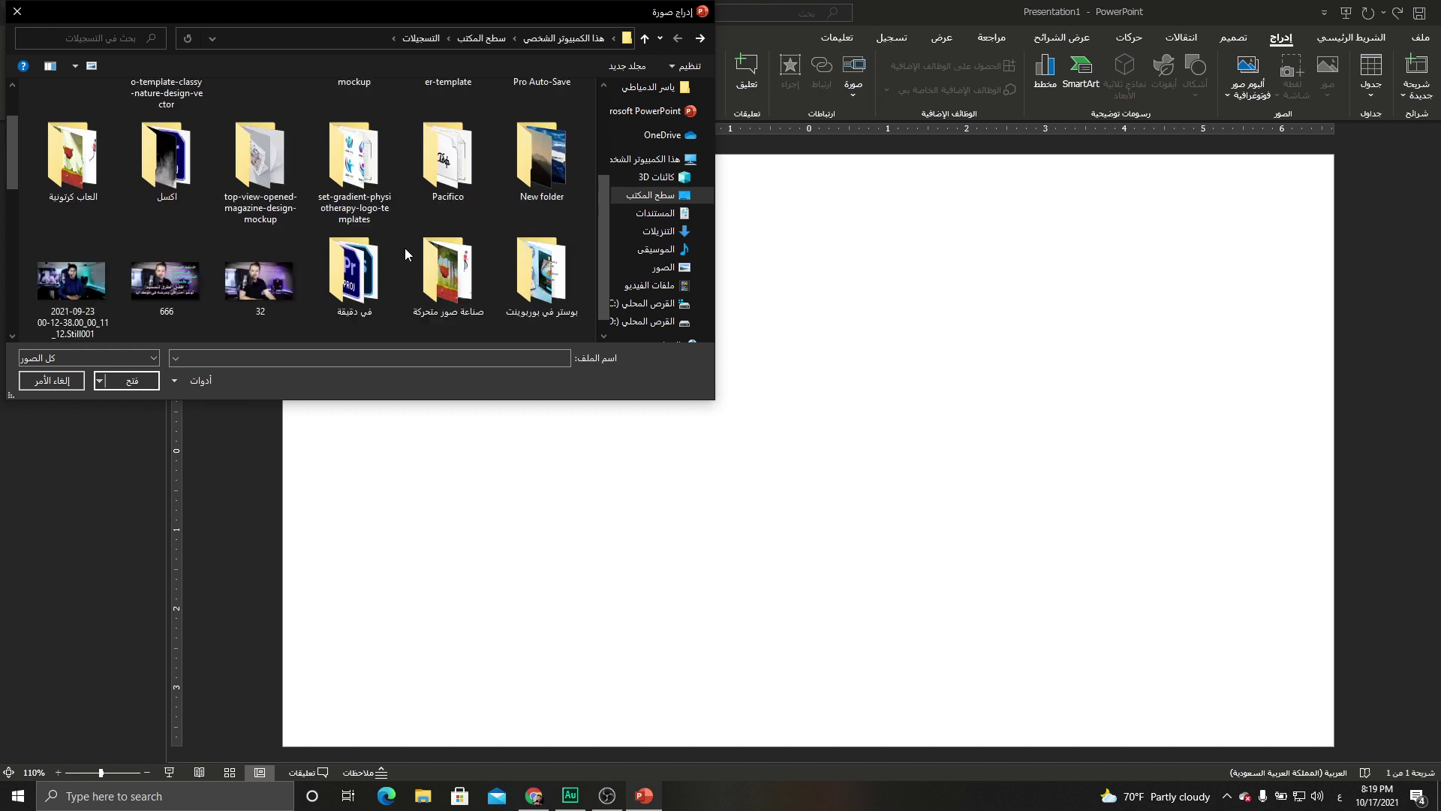
pyautogui.scroll(-1, 133, 263)
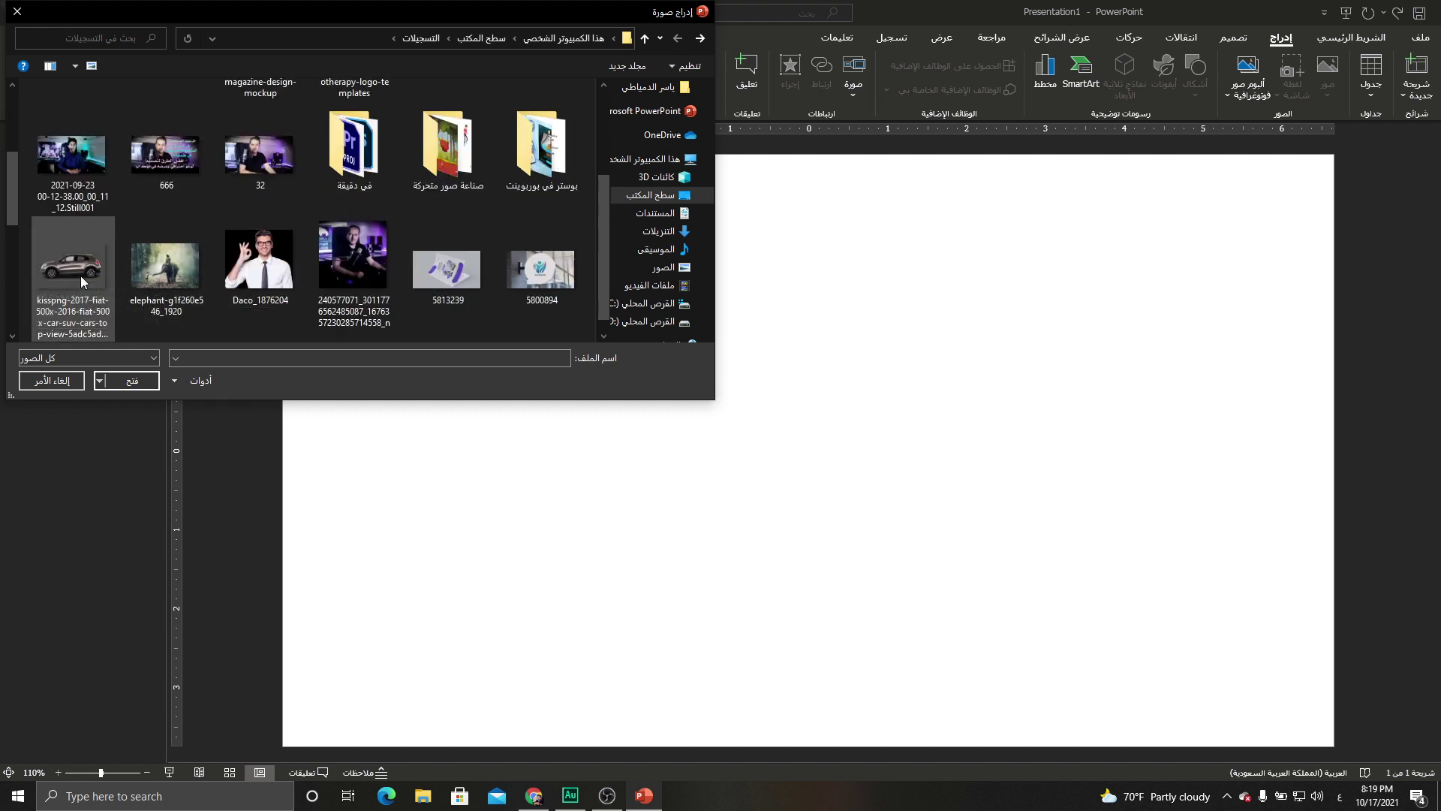
pyautogui.scroll(-1, 196, 269)
pyautogui.click(237, 309)
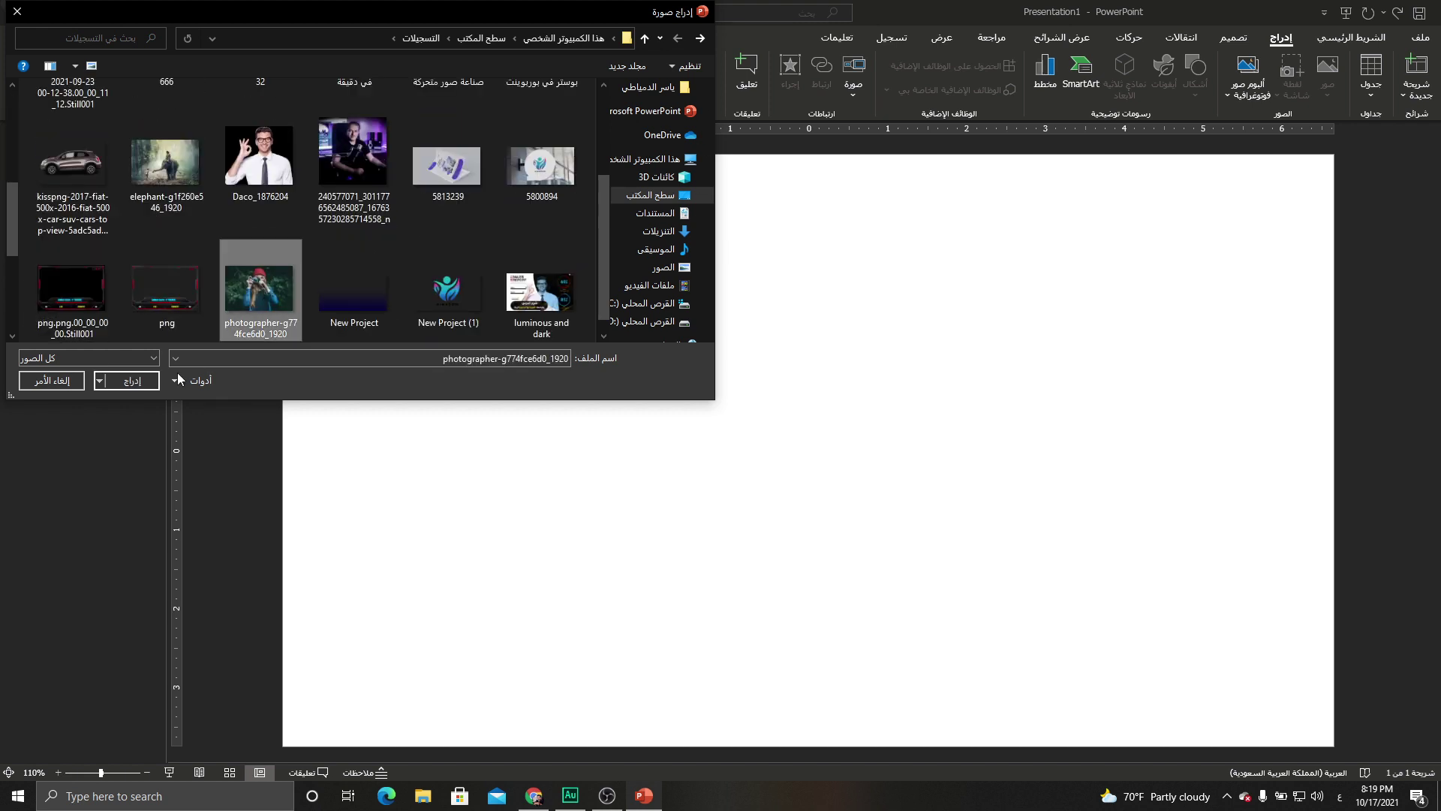
pyautogui.click(143, 383)
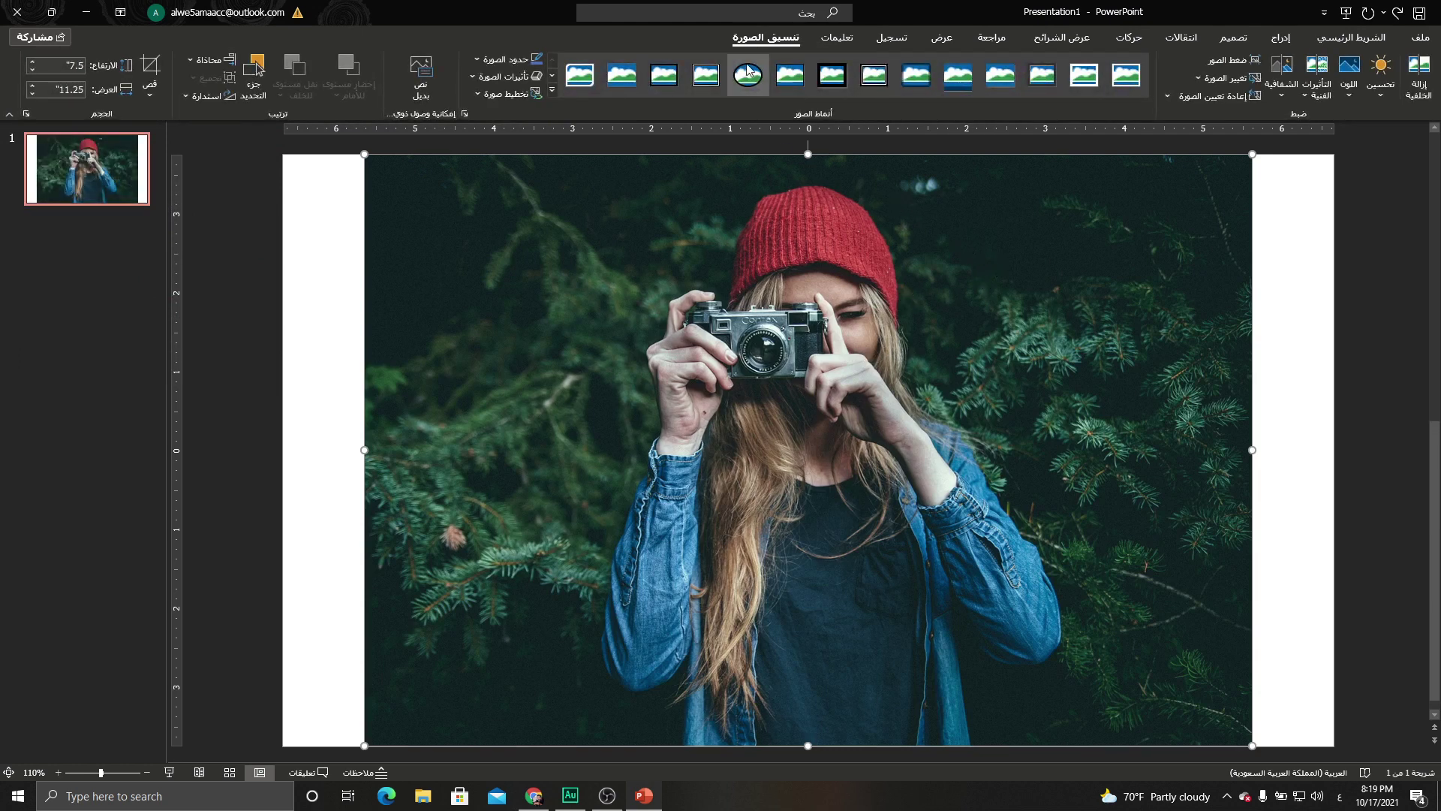
# Crop the photo to a 16:9 aspect ratio, repositioning it within the crop
pyautogui.click(150, 94)
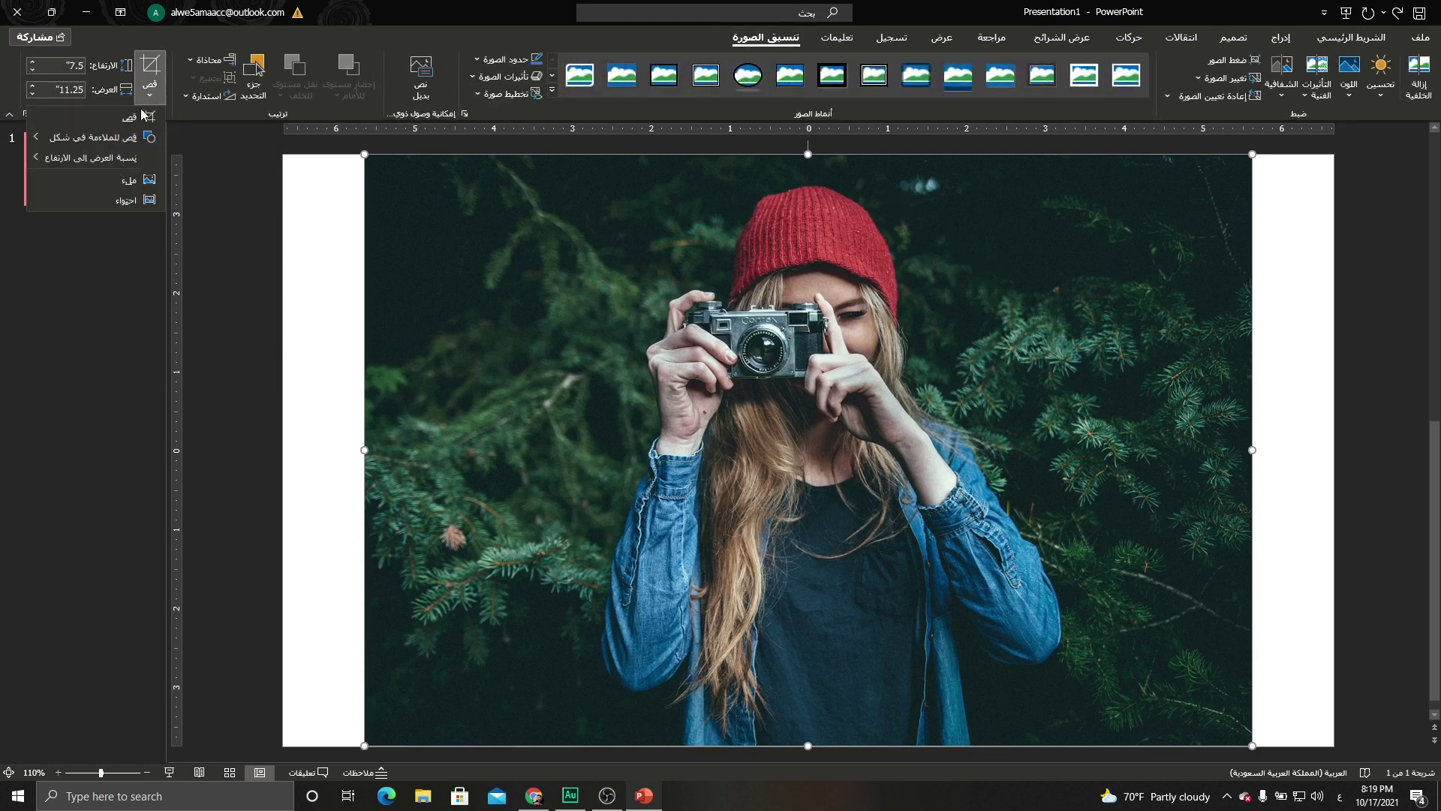
pyautogui.moveTo(91, 158)
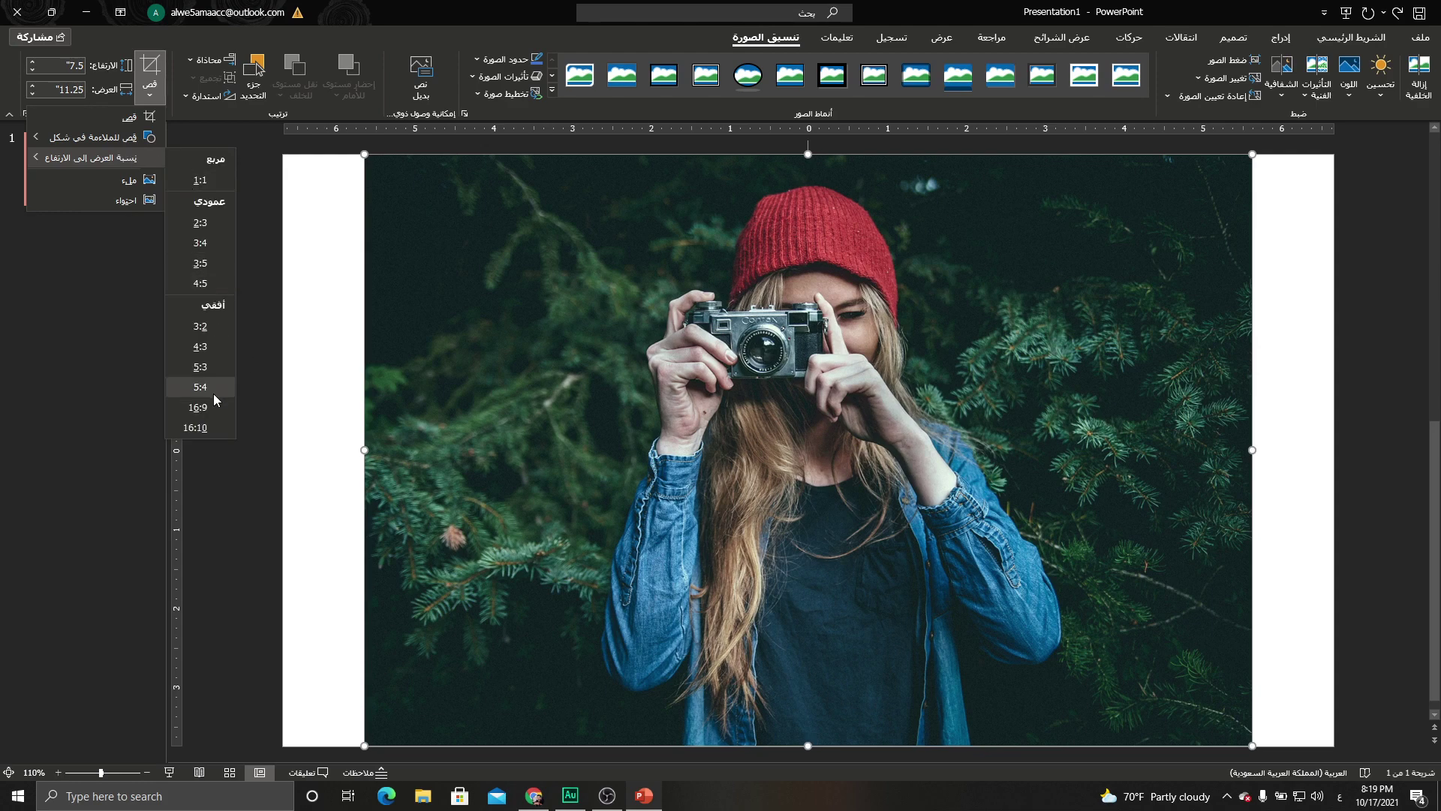
pyautogui.click(200, 407)
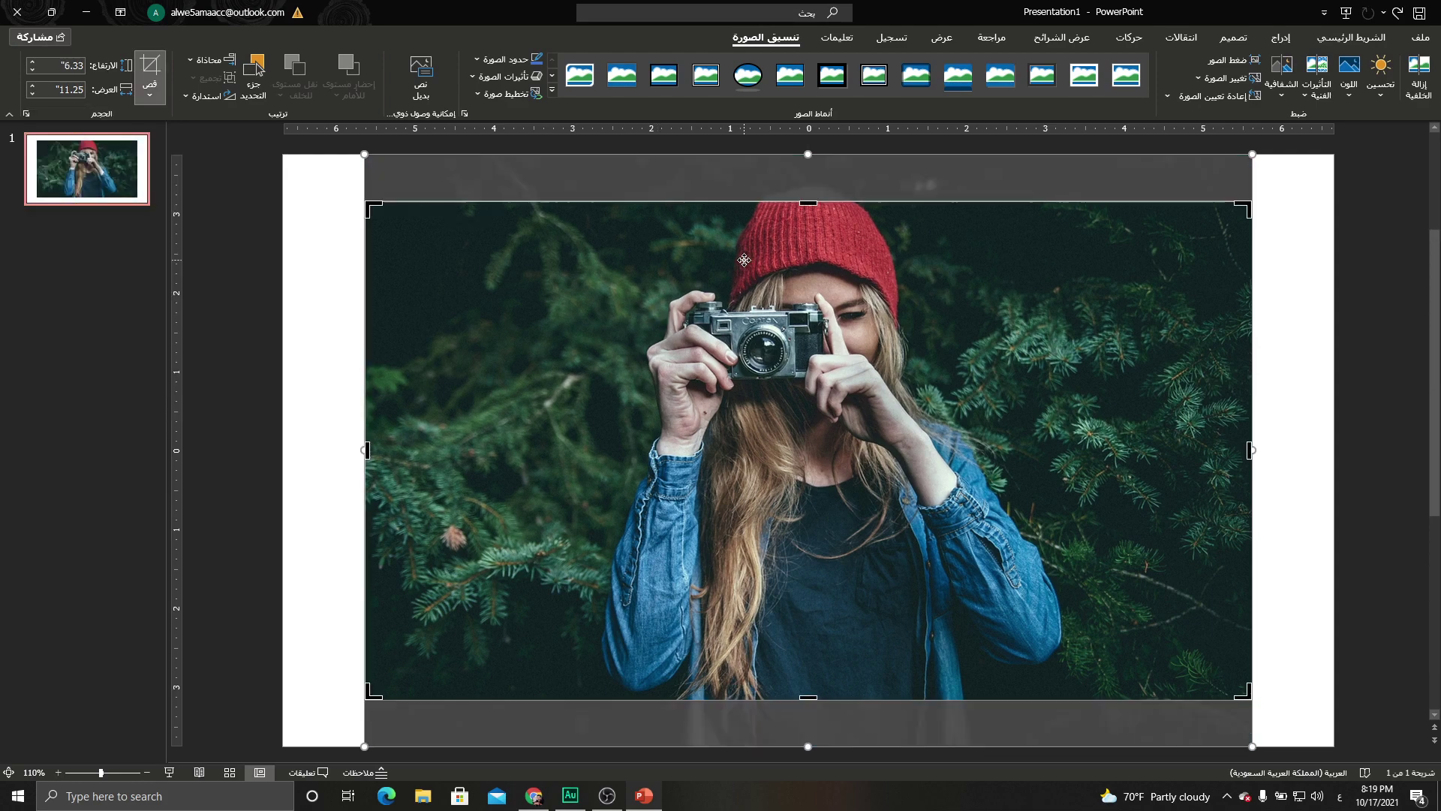
pyautogui.moveTo(744, 260); pyautogui.dragTo(743, 297)
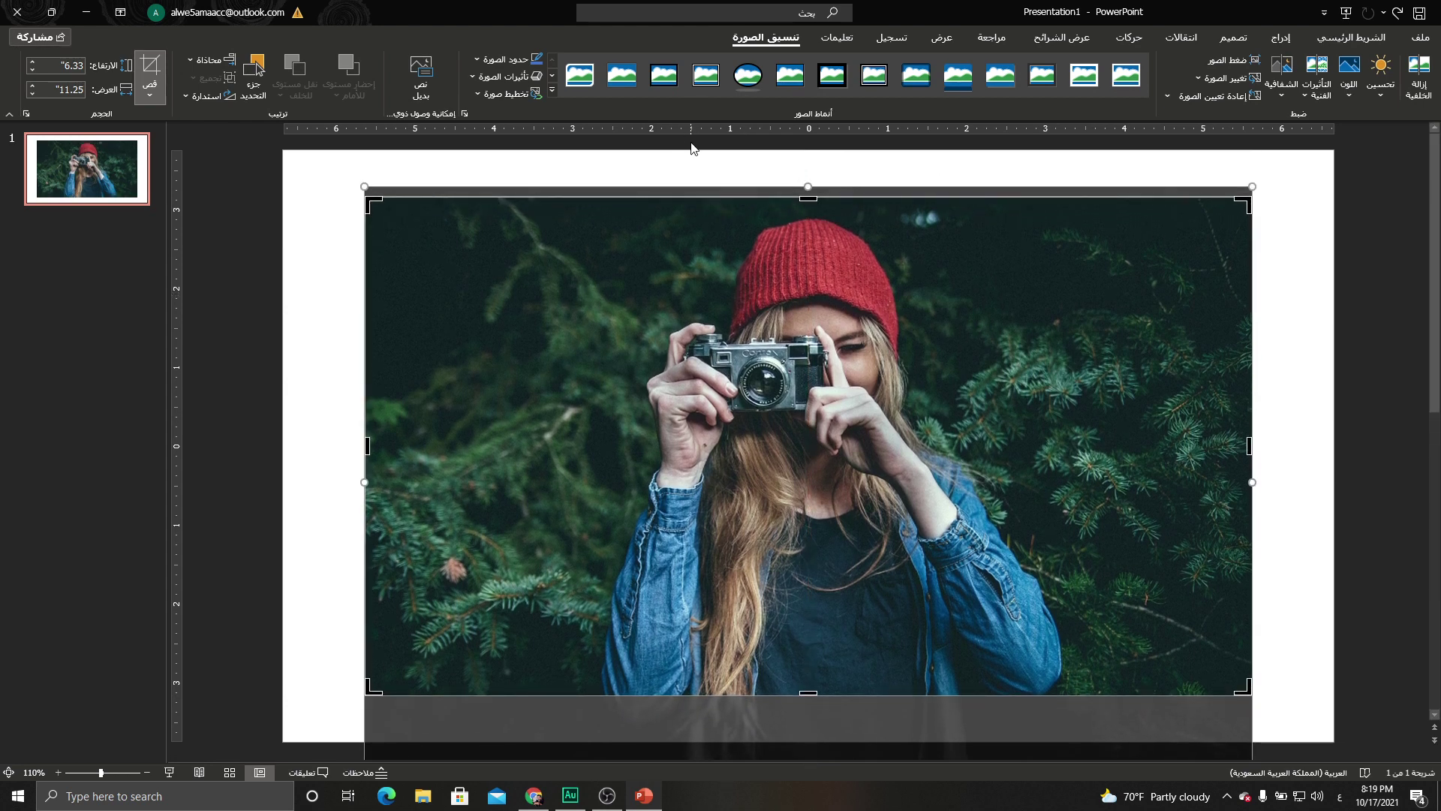
pyautogui.click(691, 147)
# Move and enlarge the cropped photo to 7.5" by 13.33" so it fills the slide
pyautogui.moveTo(466, 241); pyautogui.dragTo(386, 206)
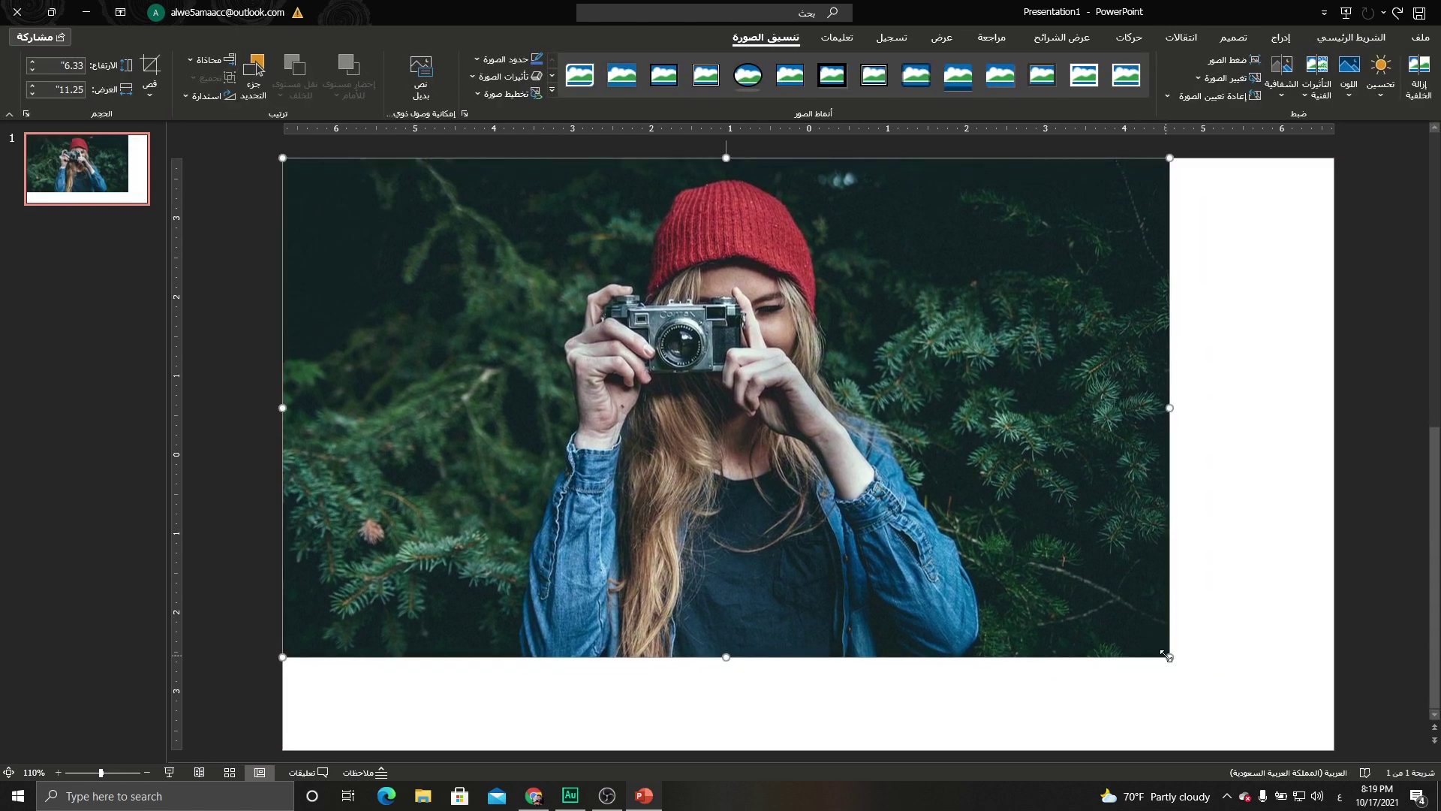
pyautogui.moveTo(1166, 655); pyautogui.dragTo(1334, 741)
pyautogui.keyDown('ctrl'); pyautogui.scroll(-1, 1058, 514); pyautogui.keyUp('ctrl')
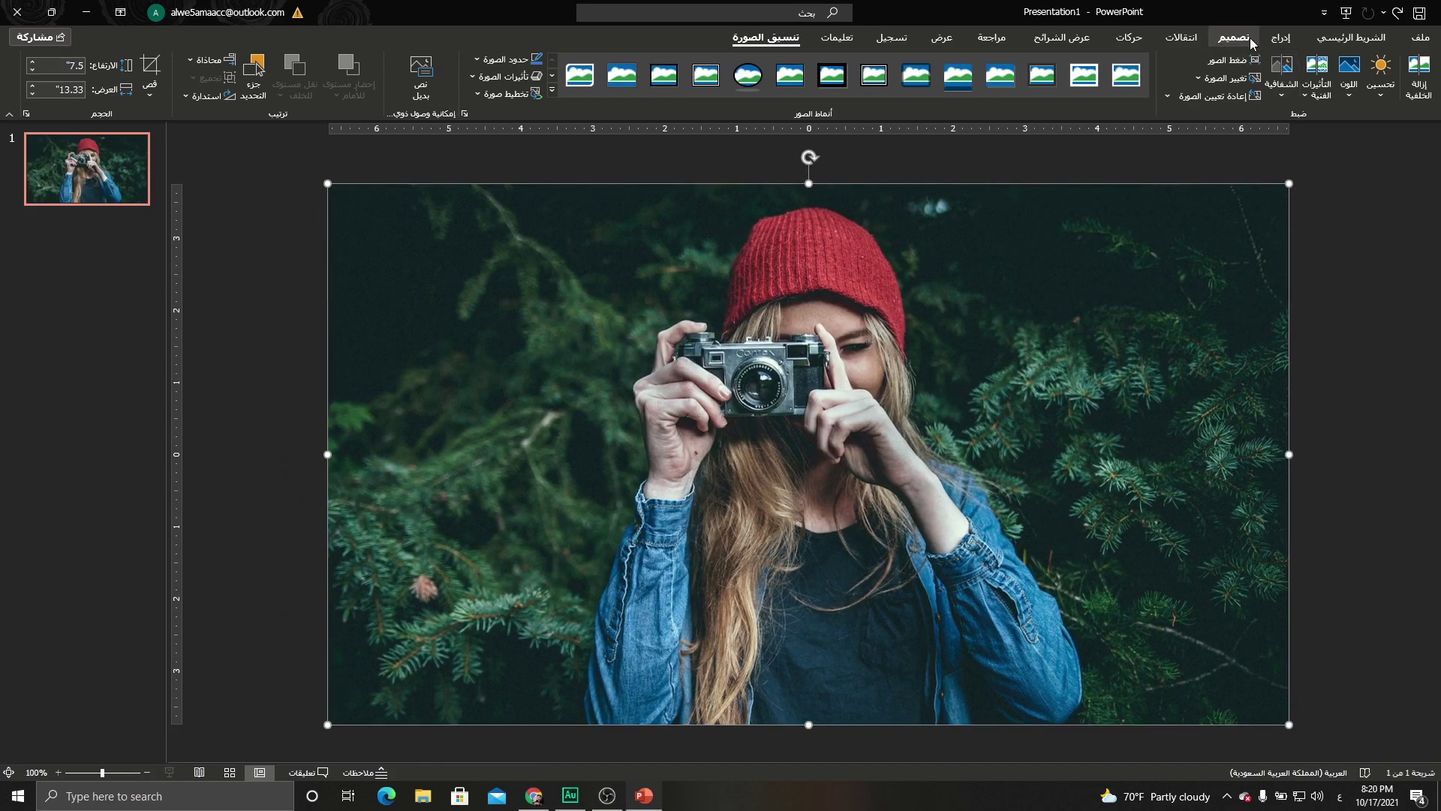
# Draw a thin-bordered frame shape over the woman's face and camera
pyautogui.click(1280, 39)
pyautogui.click(1195, 75)
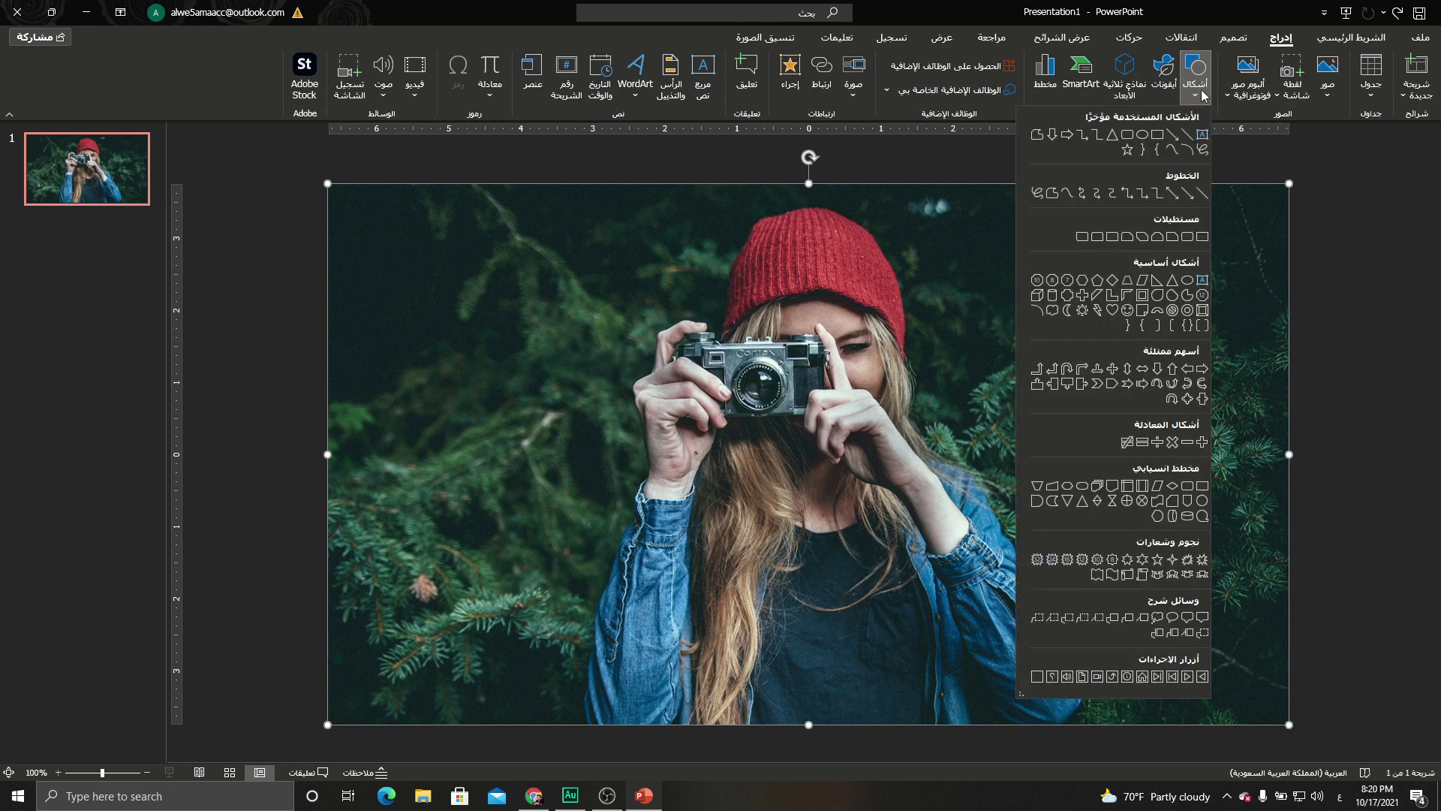
pyautogui.click(1142, 294)
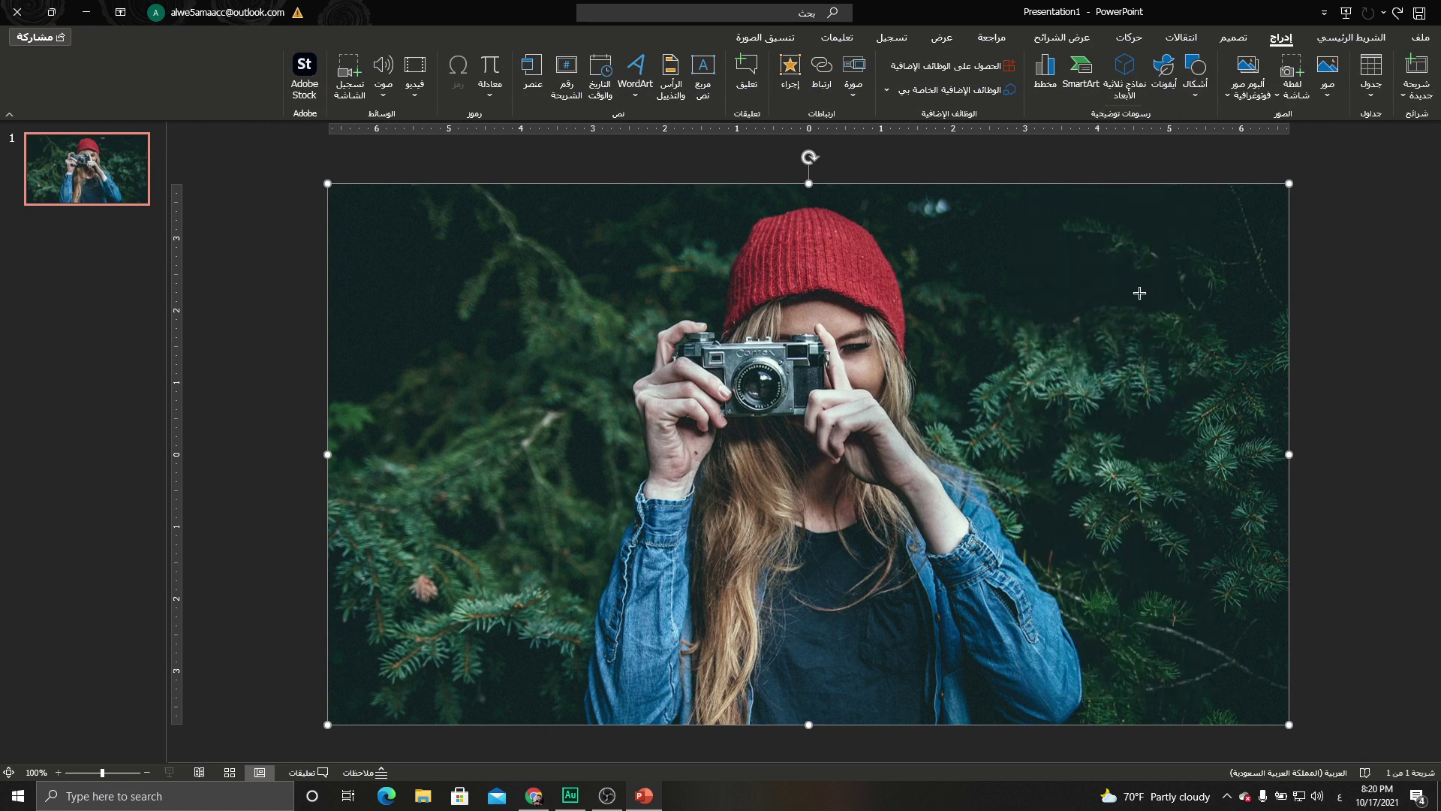
pyautogui.moveTo(678, 213); pyautogui.dragTo(913, 445)
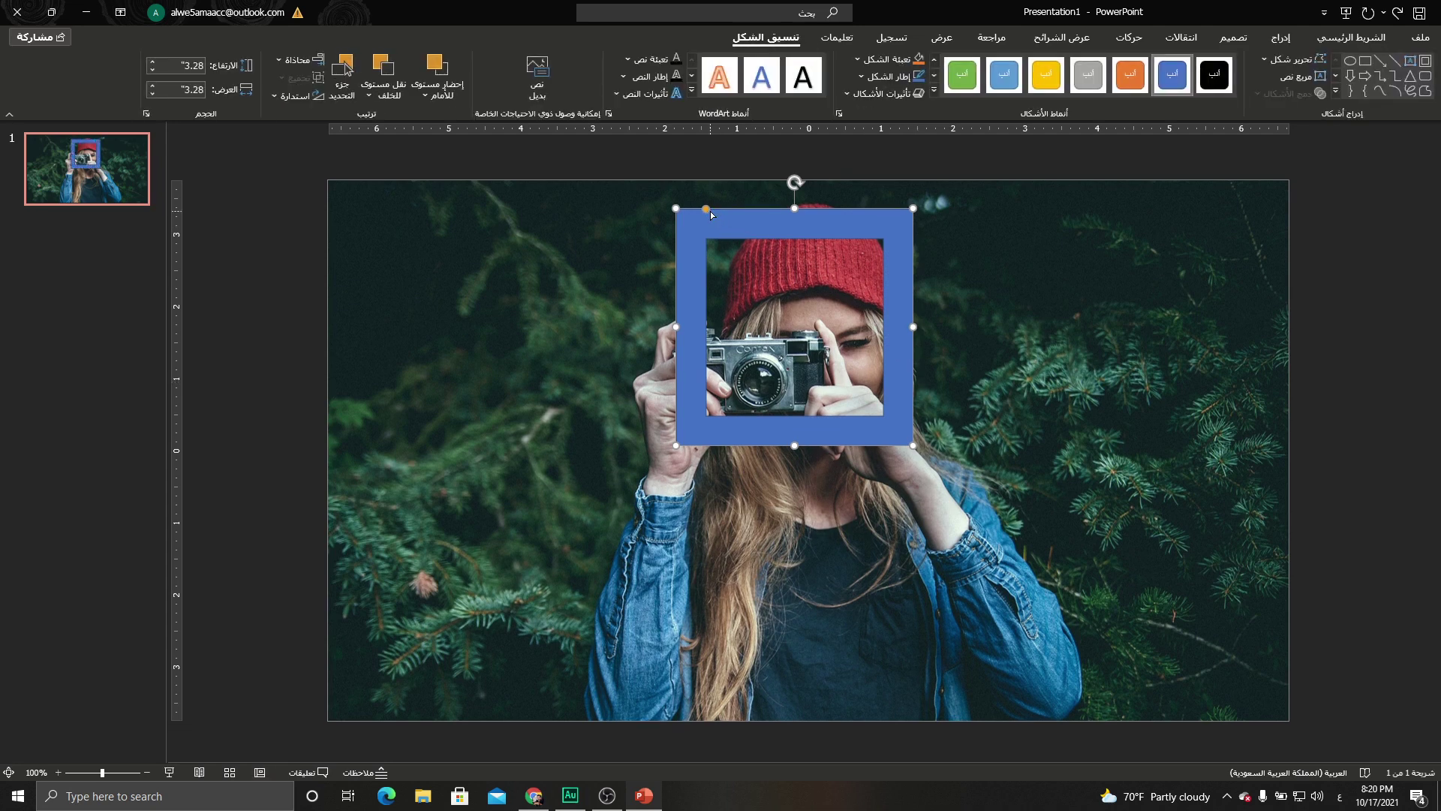
pyautogui.moveTo(705, 210); pyautogui.dragTo(695, 208)
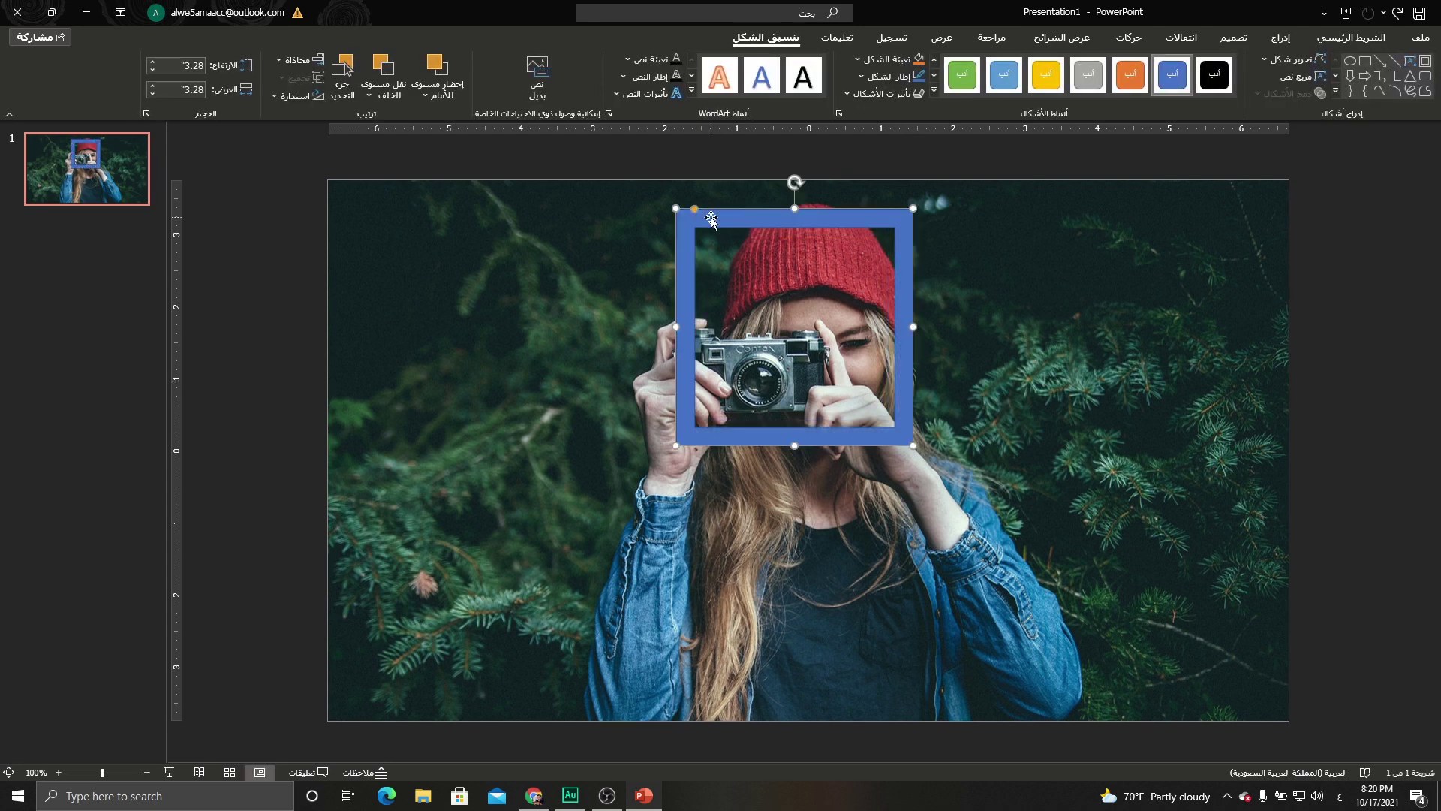
# Make the frame white with no outline, tilt it, and enlarge it to 3.72 inches
pyautogui.click(890, 76)
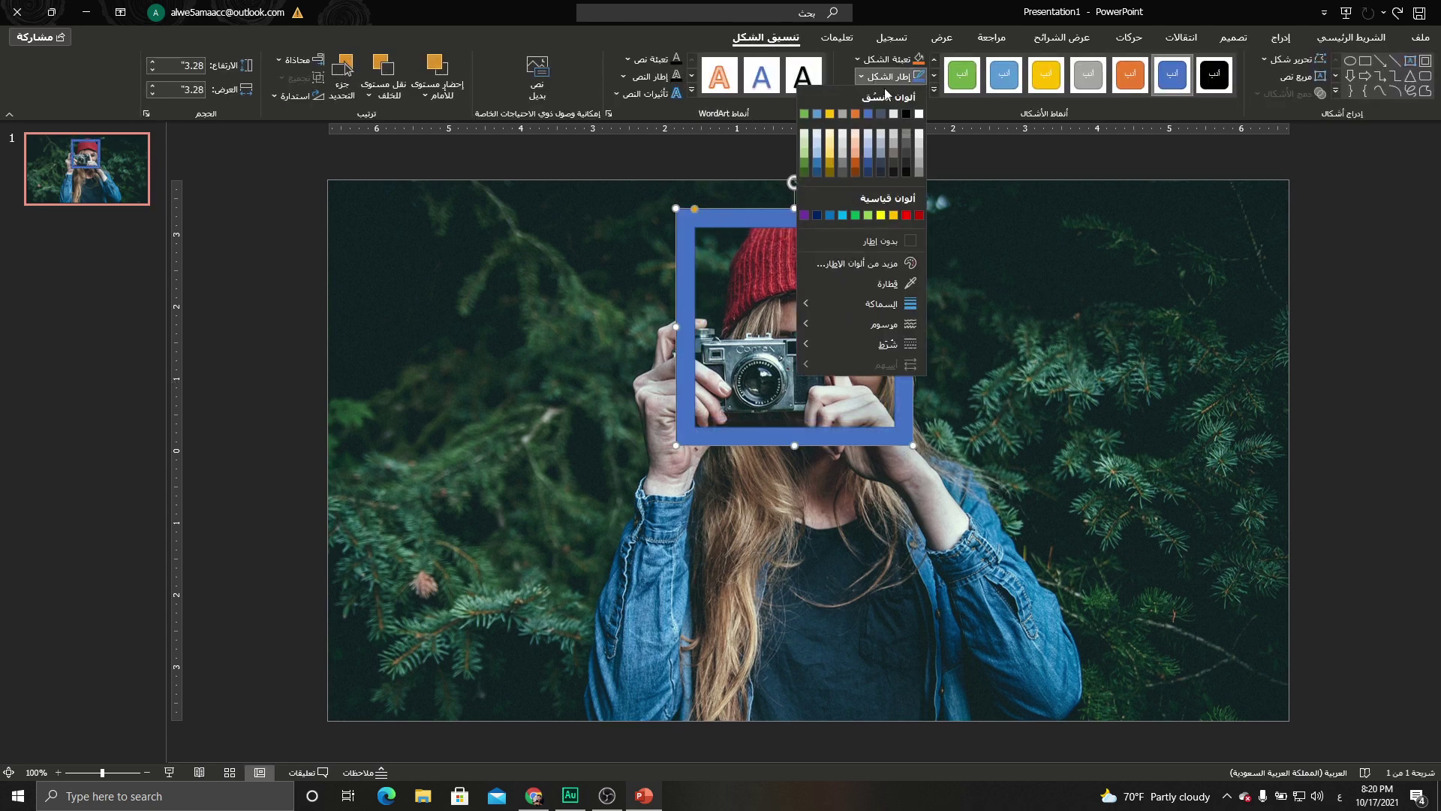
pyautogui.click(881, 241)
pyautogui.click(889, 58)
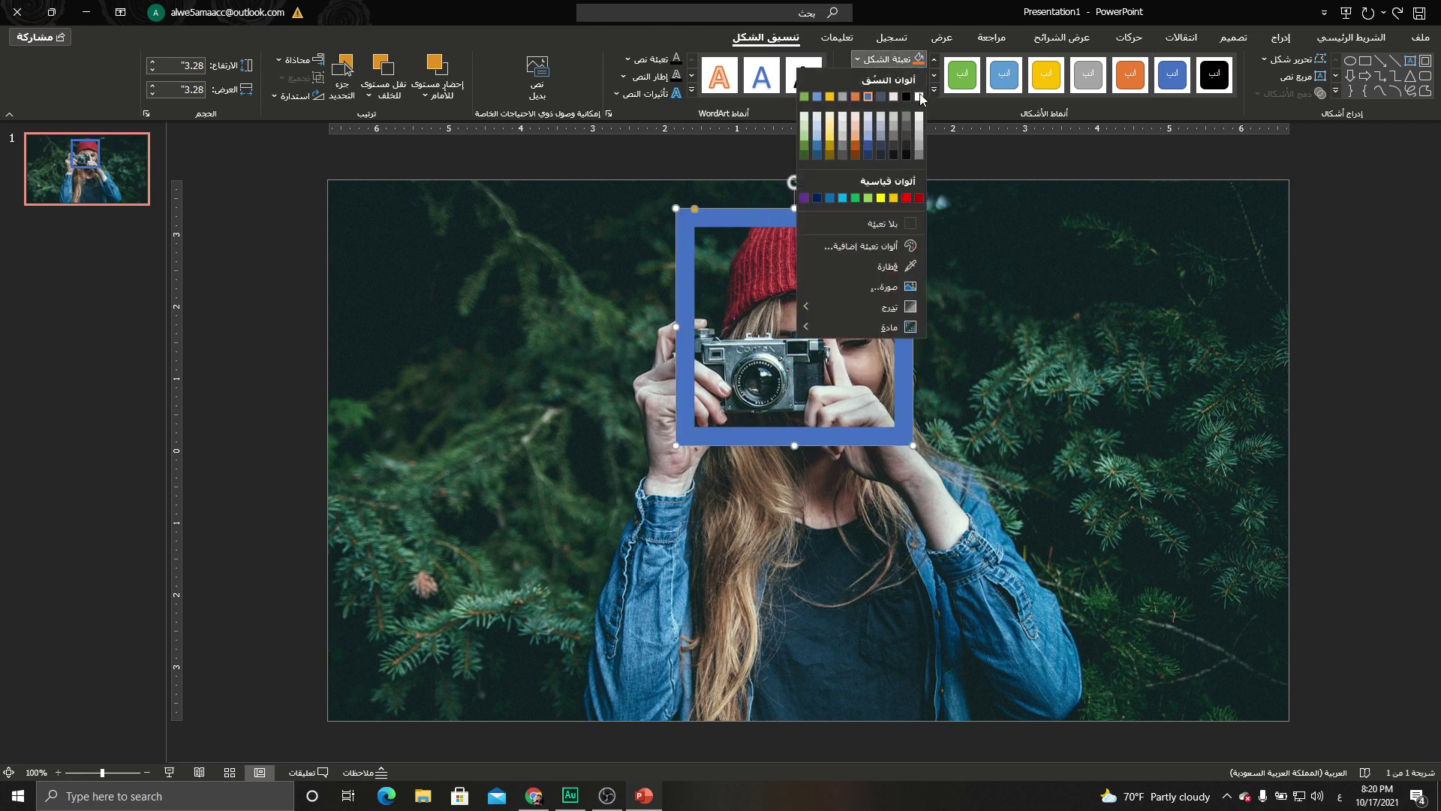
pyautogui.click(920, 96)
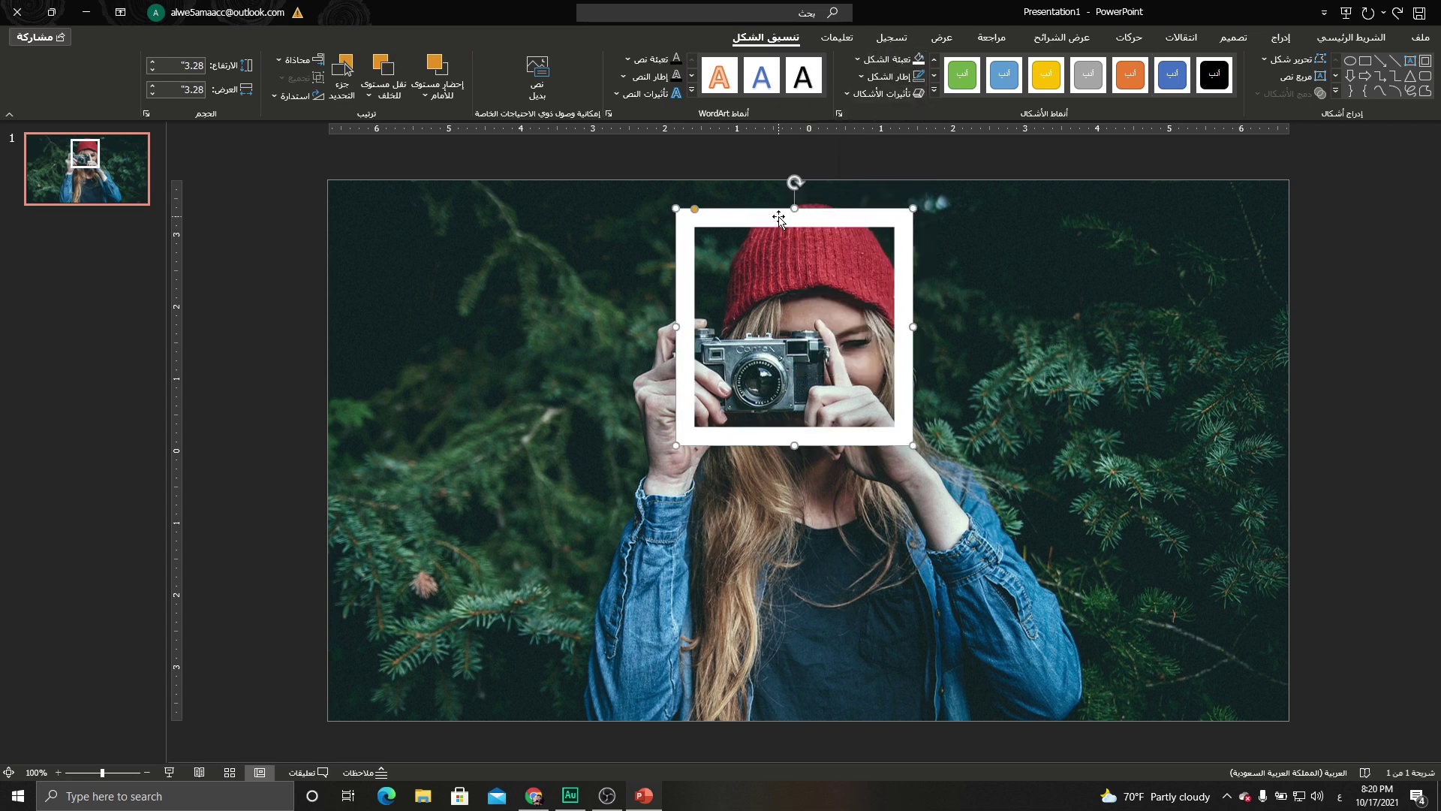
pyautogui.moveTo(779, 216)
pyautogui.mouseDown()
pyautogui.moveTo(821, 176)
pyautogui.moveTo(792, 215)
pyautogui.mouseUp()
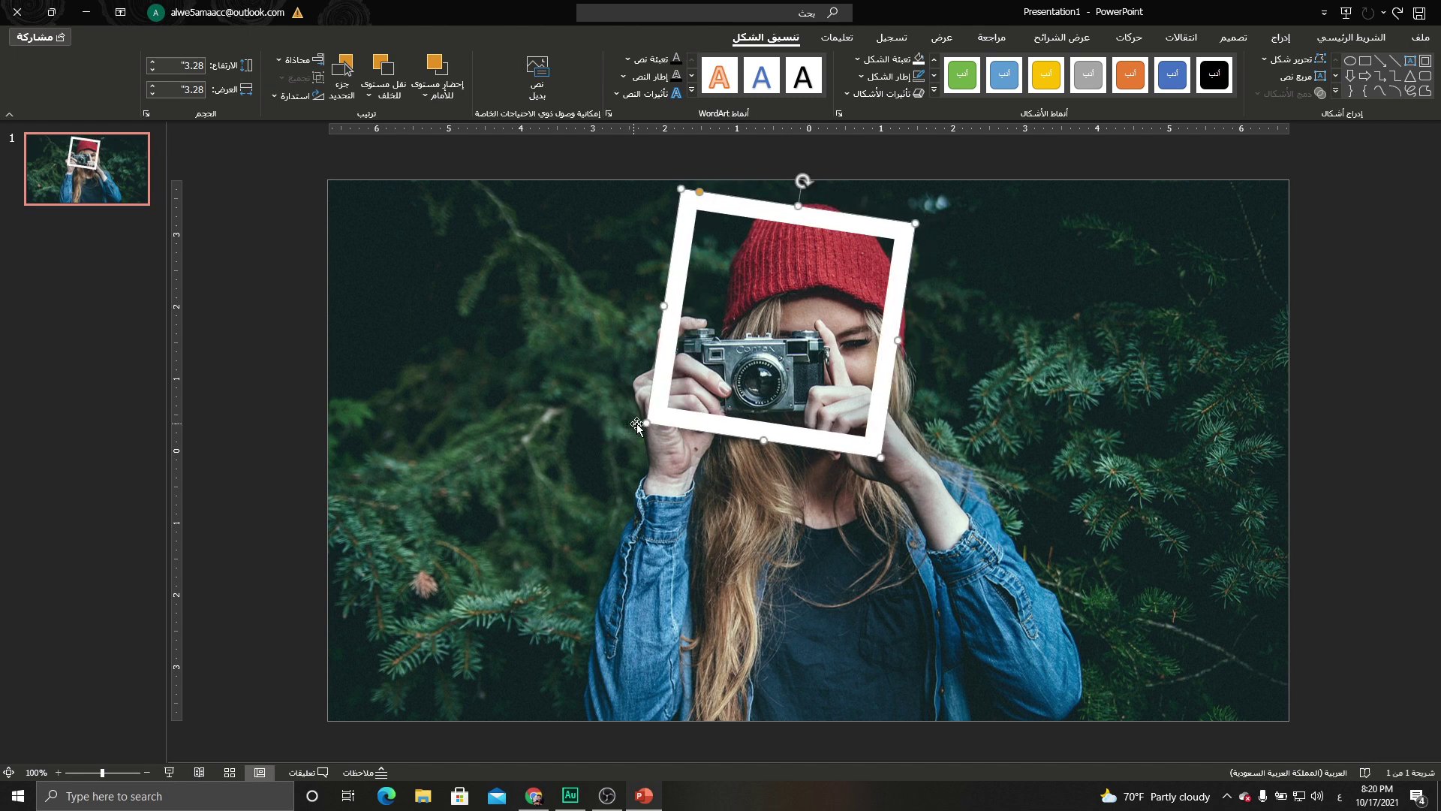
pyautogui.moveTo(648, 422); pyautogui.dragTo(613, 448)
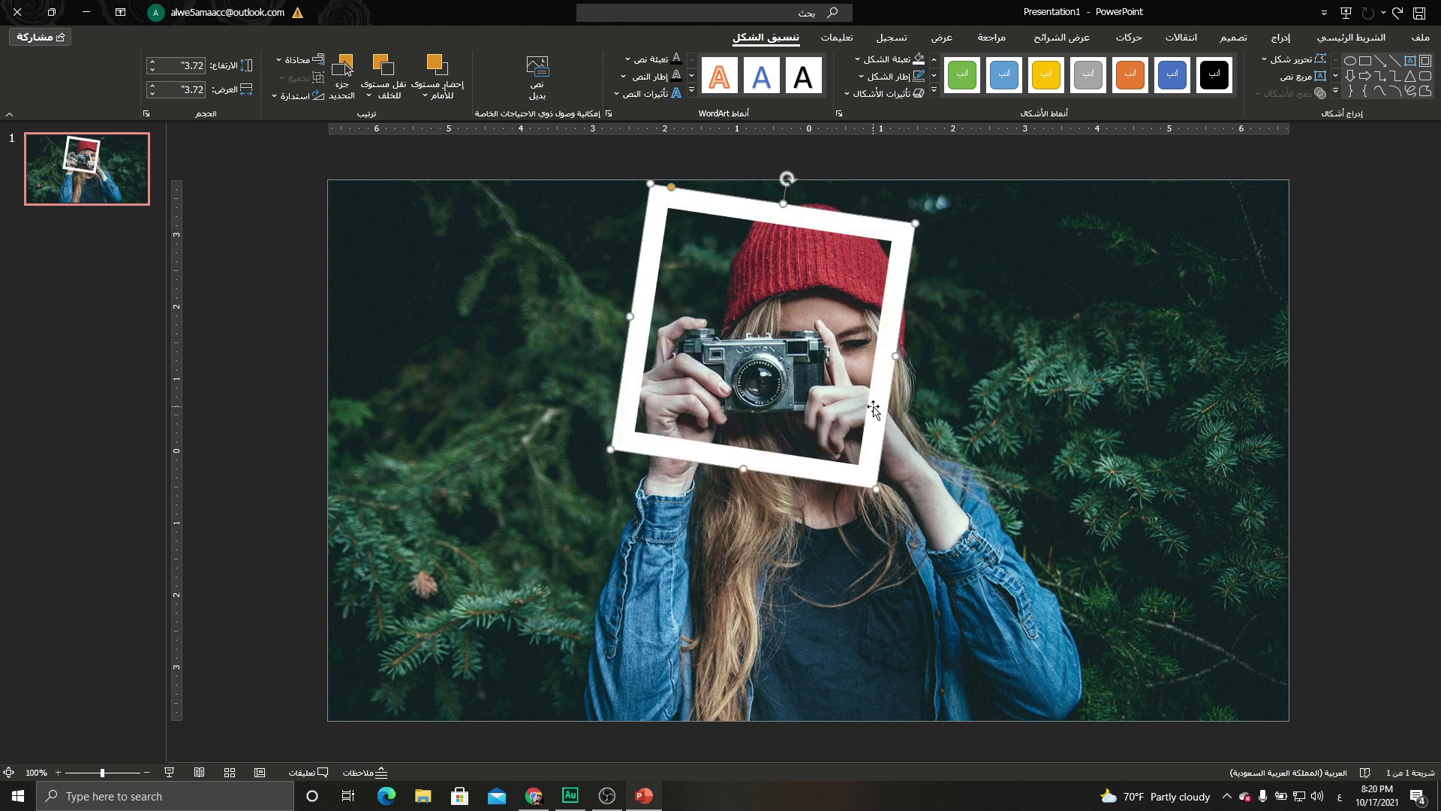
# Make two tilted copies of the white frame, placed below it at lower left and lower right
pyautogui.moveTo(870, 413); pyautogui.dragTo(899, 412)
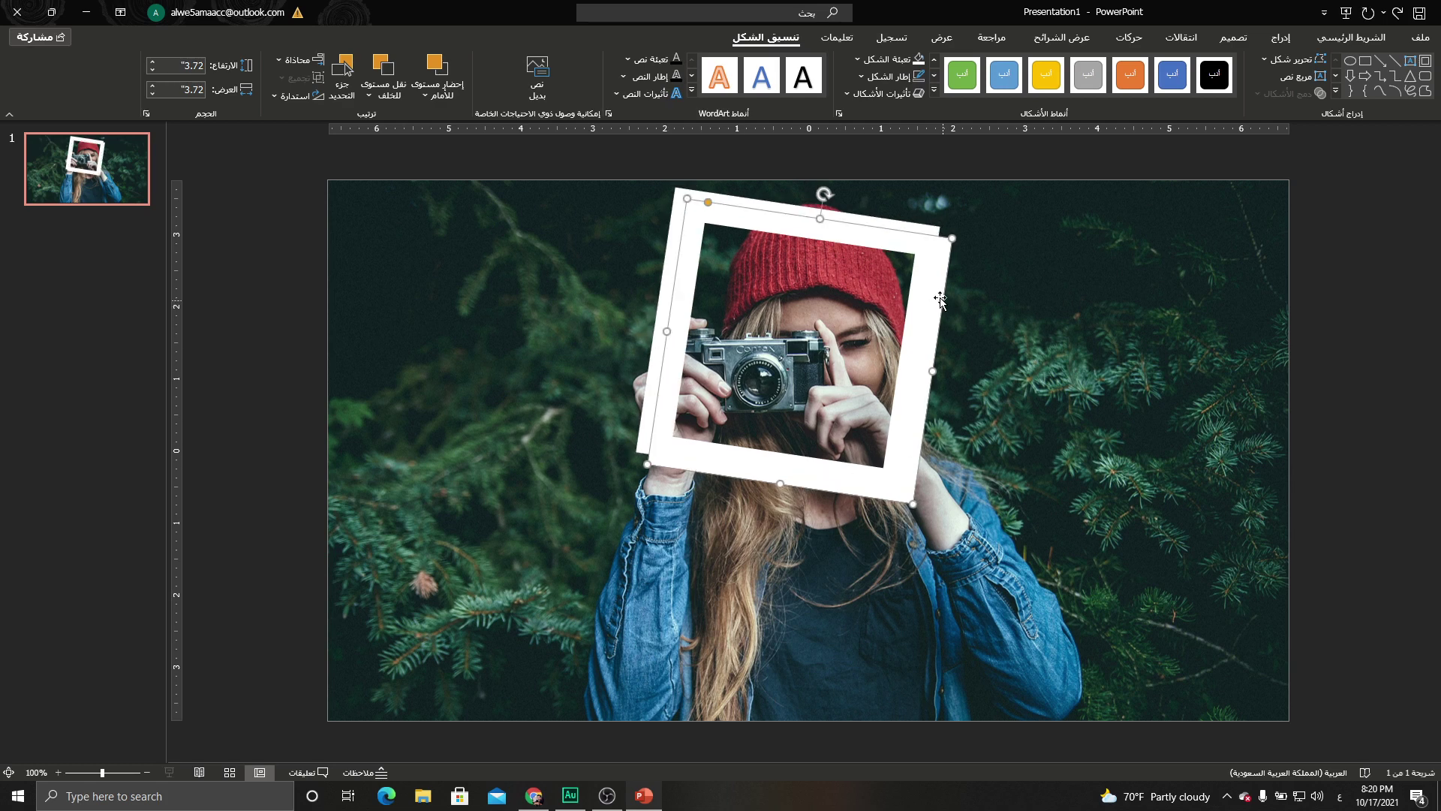
pyautogui.moveTo(920, 289); pyautogui.dragTo(1077, 470)
pyautogui.moveTo(974, 368); pyautogui.dragTo(899, 409)
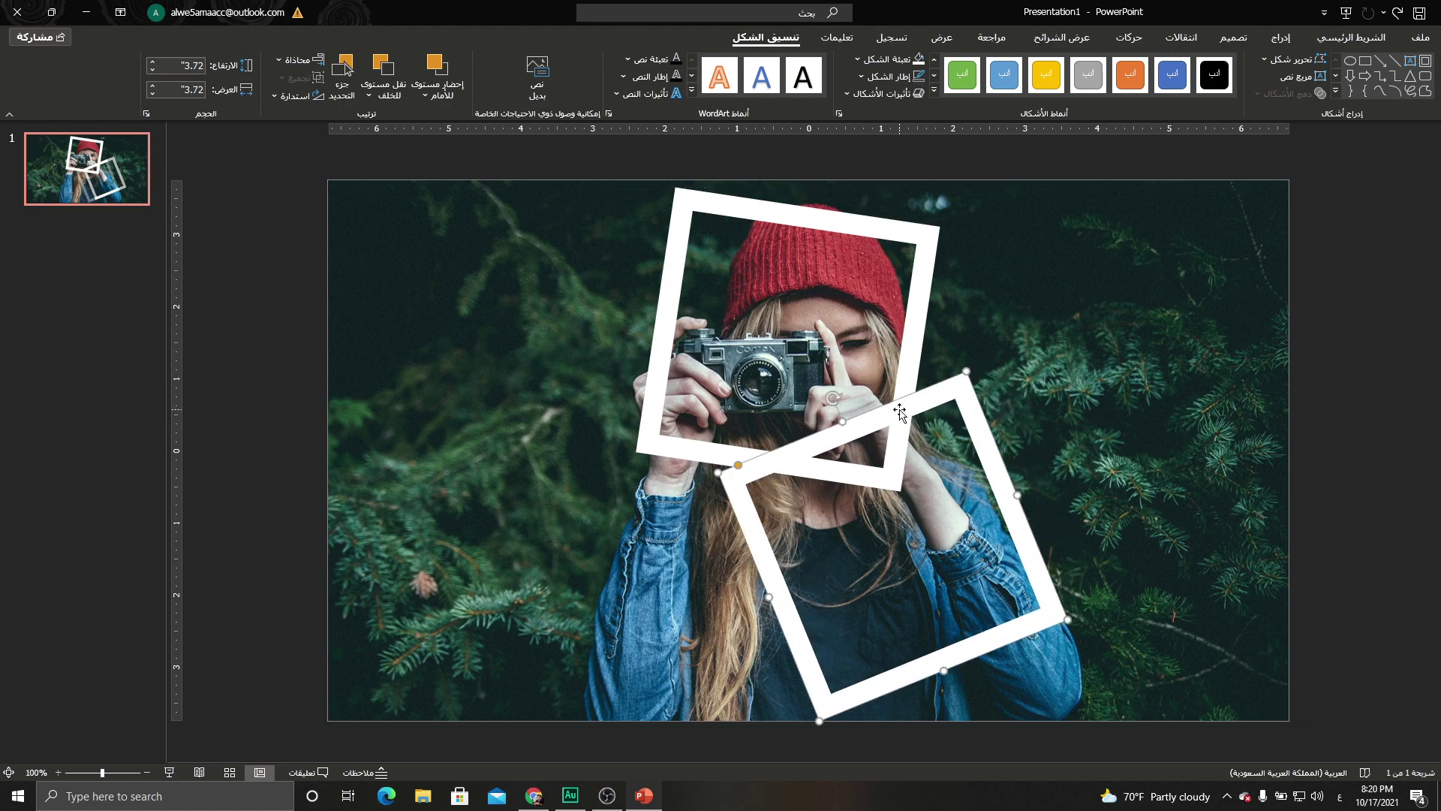
pyautogui.moveTo(899, 409)
pyautogui.mouseDown()
pyautogui.moveTo(927, 475)
pyautogui.moveTo(545, 309)
pyautogui.mouseUp()
pyautogui.scroll(3, 578, 349)
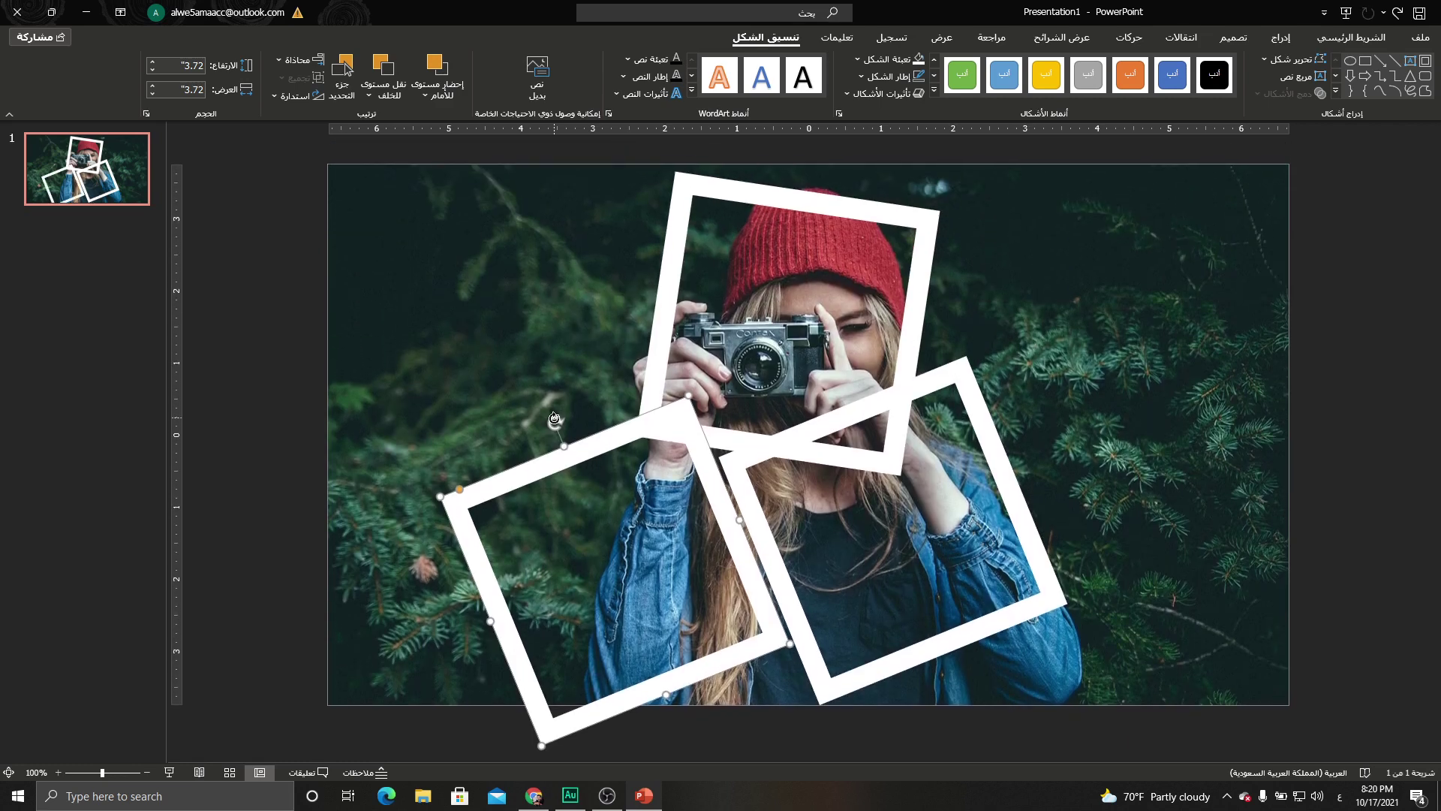
pyautogui.moveTo(556, 423); pyautogui.dragTo(714, 432)
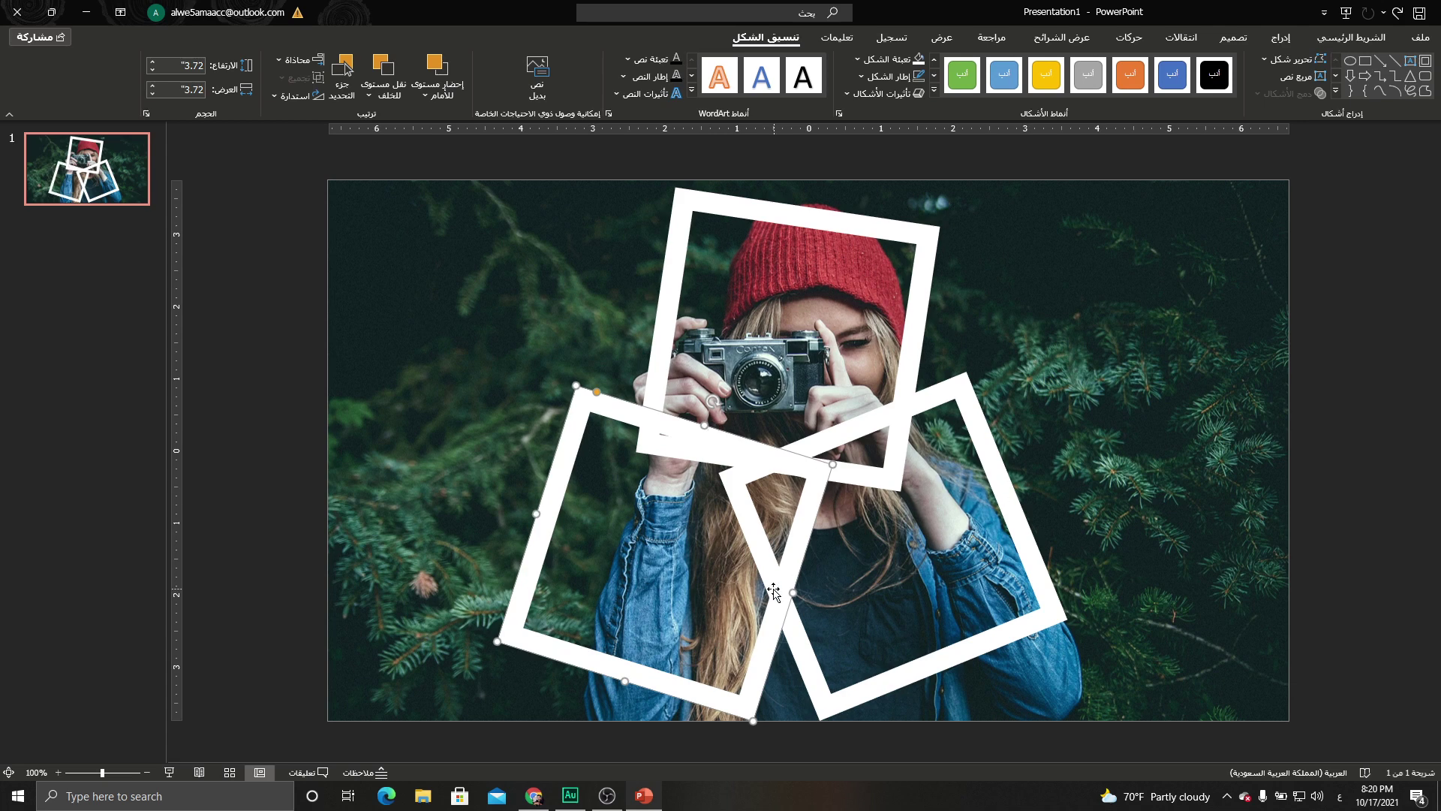
pyautogui.moveTo(1006, 486); pyautogui.dragTo(1015, 491)
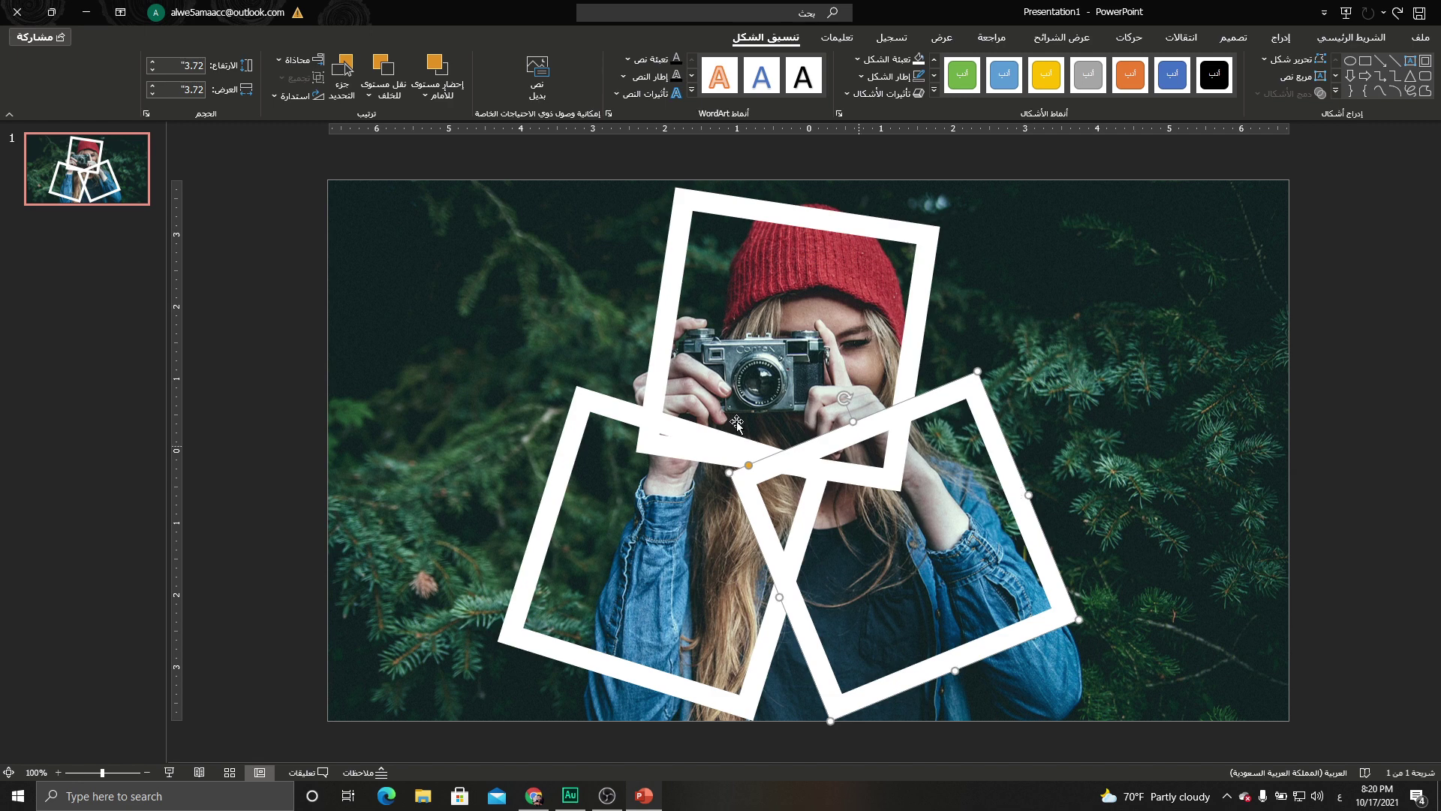
# Duplicate slide 1 and change the top frame on the copy into a solid rectangle
pyautogui.rightClick(87, 182)
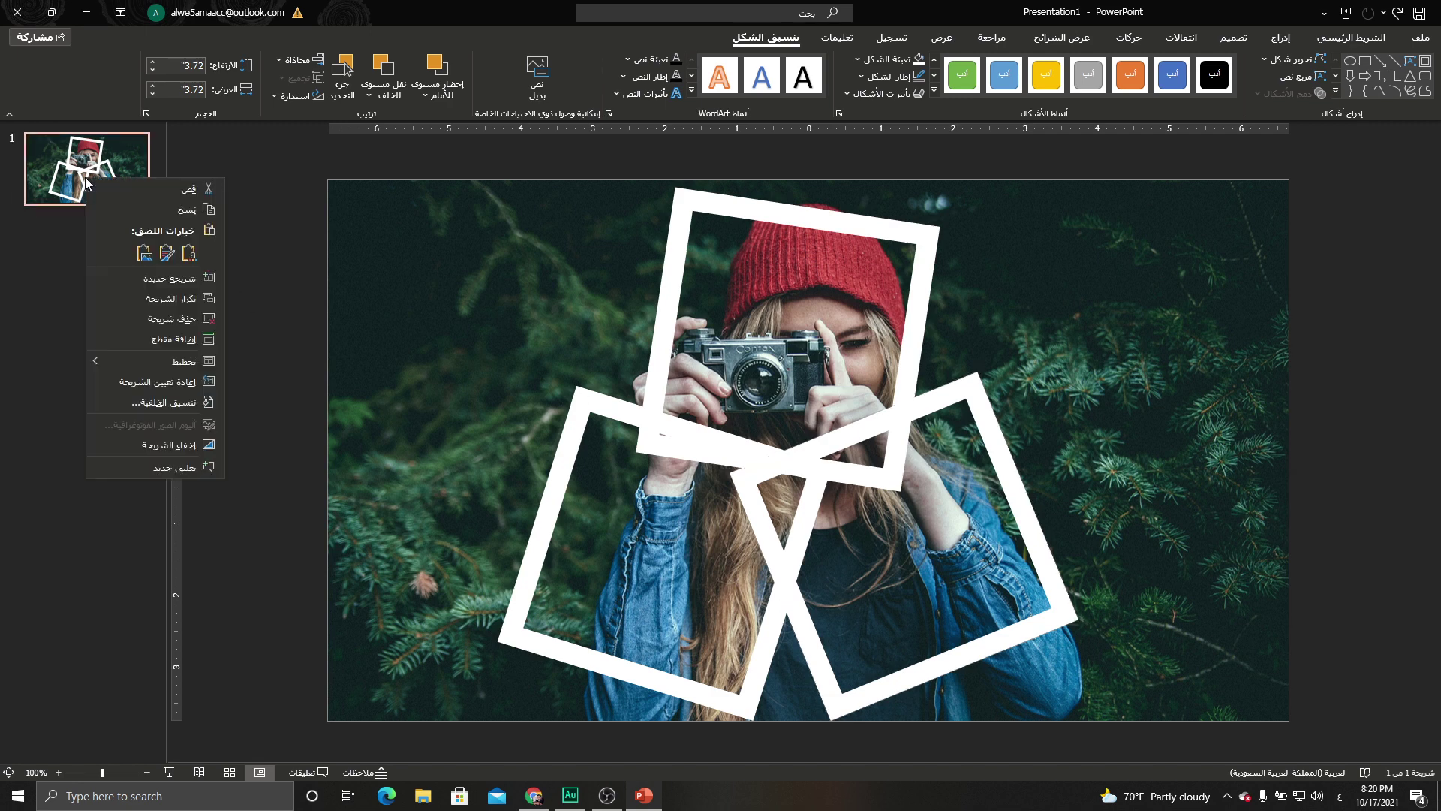
pyautogui.click(160, 298)
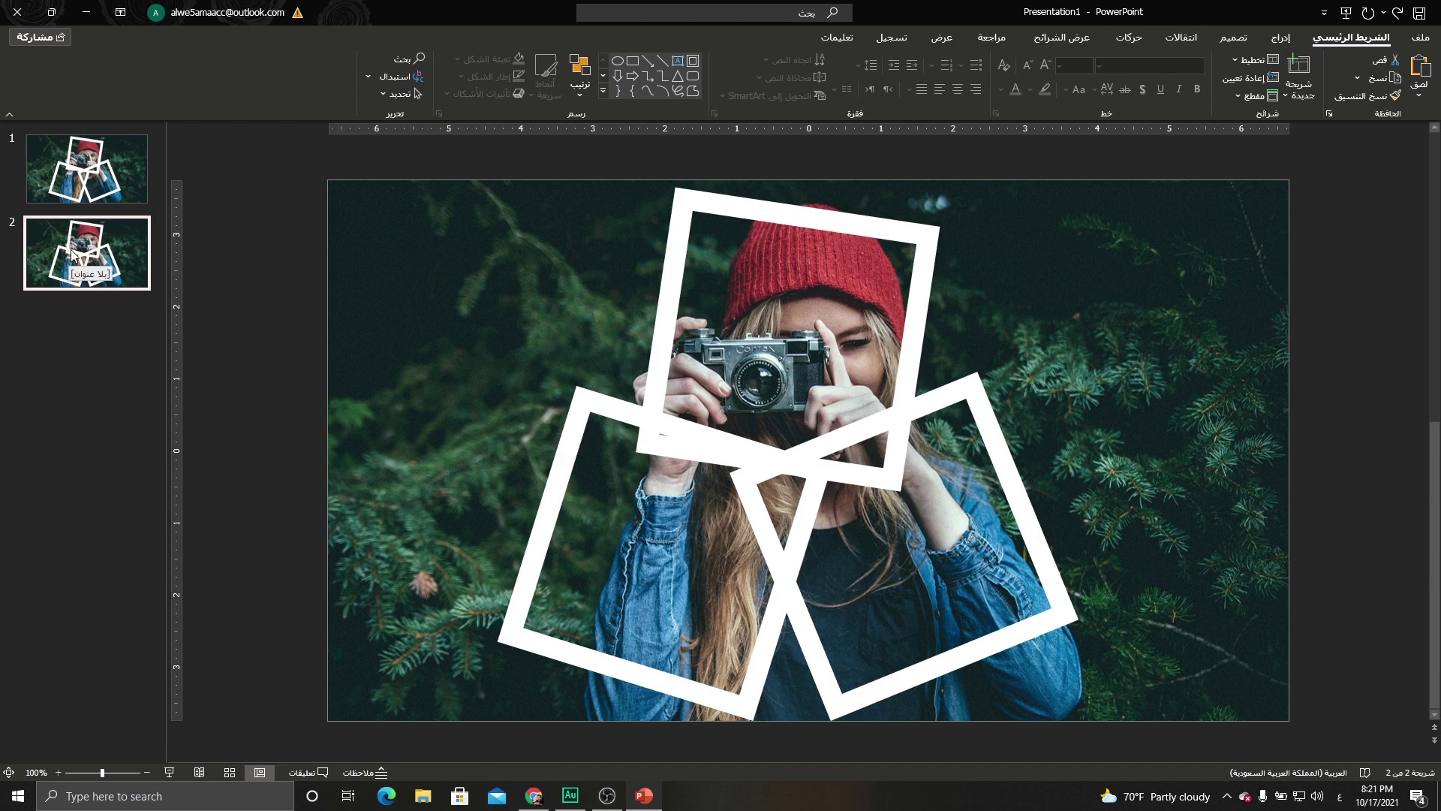
pyautogui.click(707, 203)
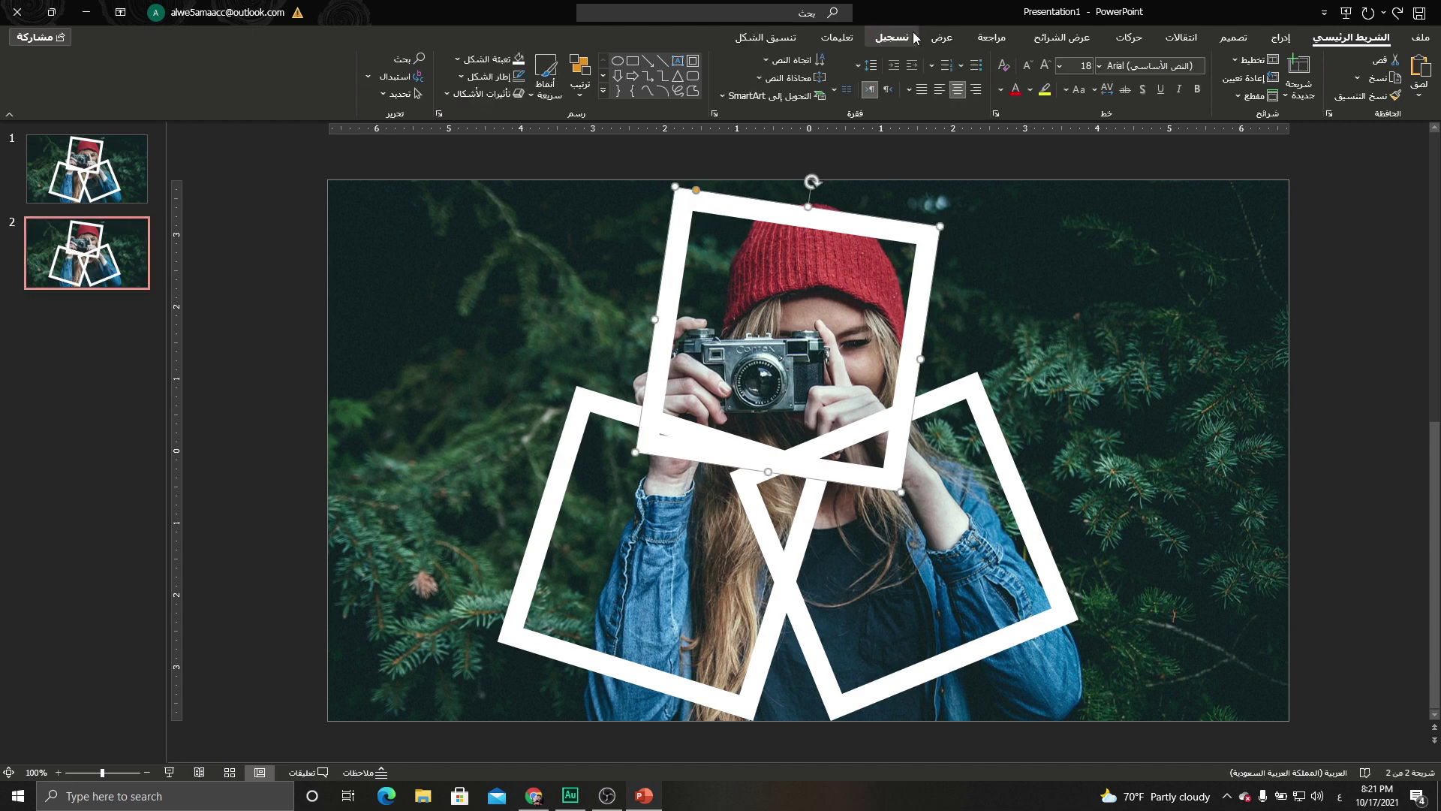
pyautogui.click(773, 37)
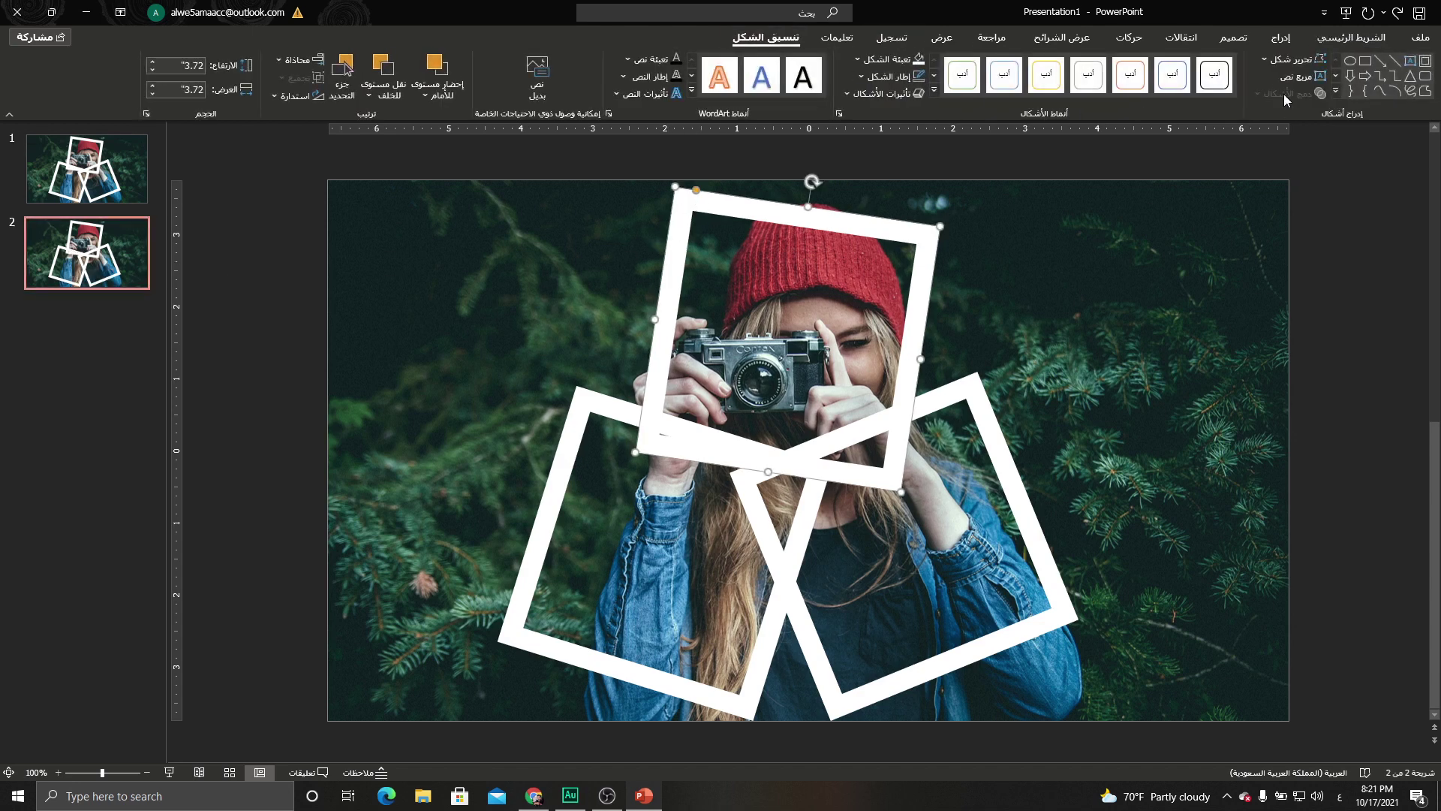
pyautogui.click(1276, 64)
pyautogui.moveTo(1272, 79)
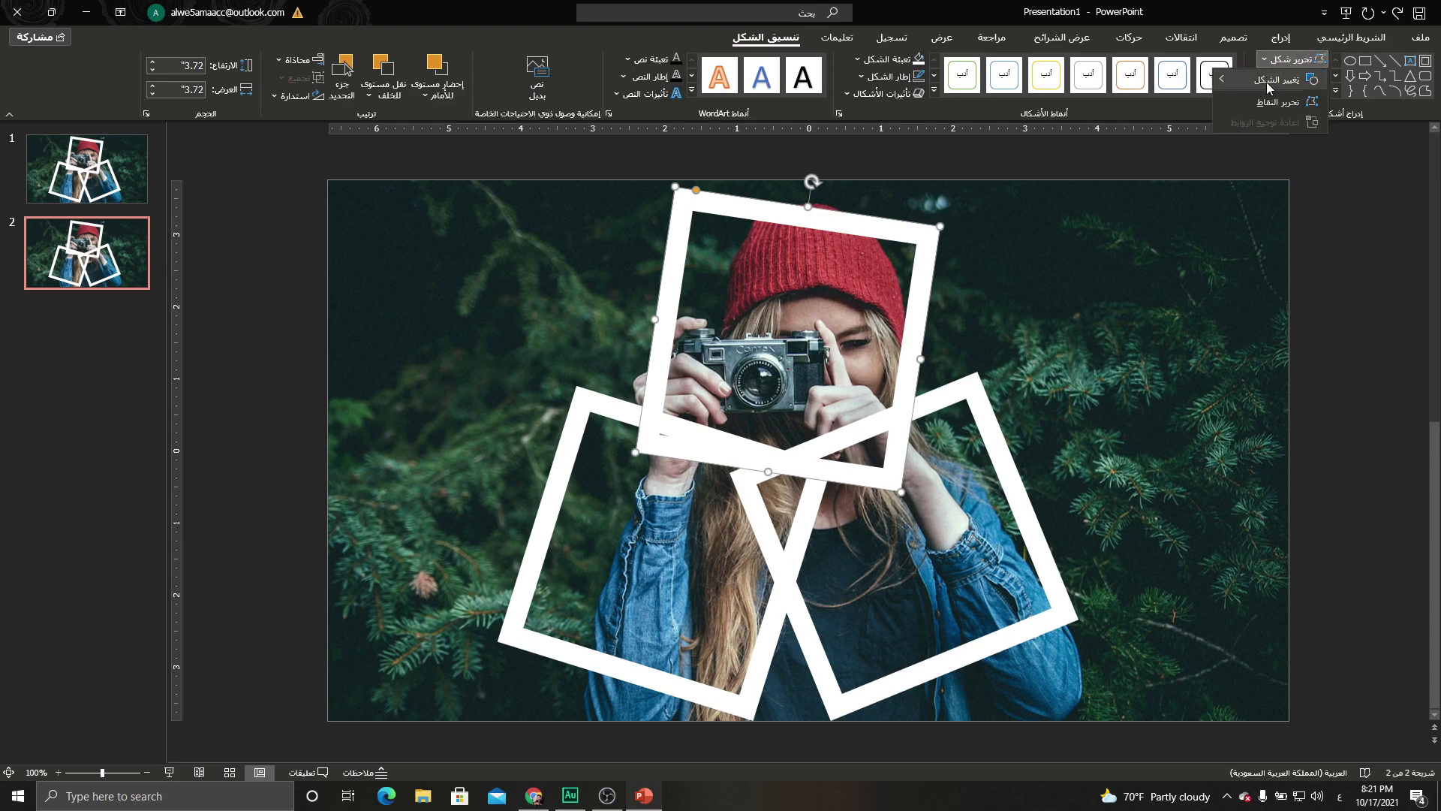
pyautogui.click(1205, 98)
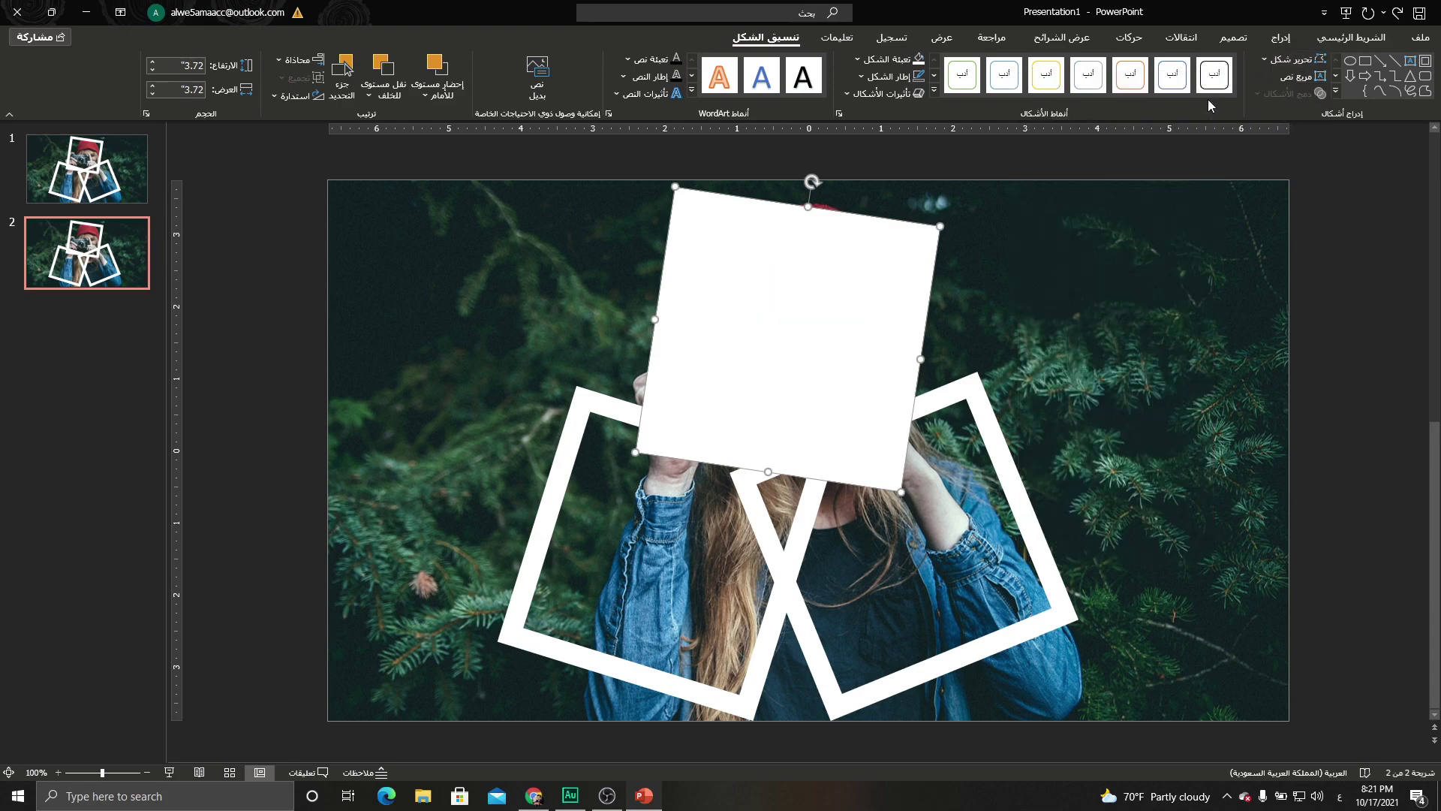
# Intersect the background photo with the white rectangle to cut out the tilted square
pyautogui.click(1088, 229)
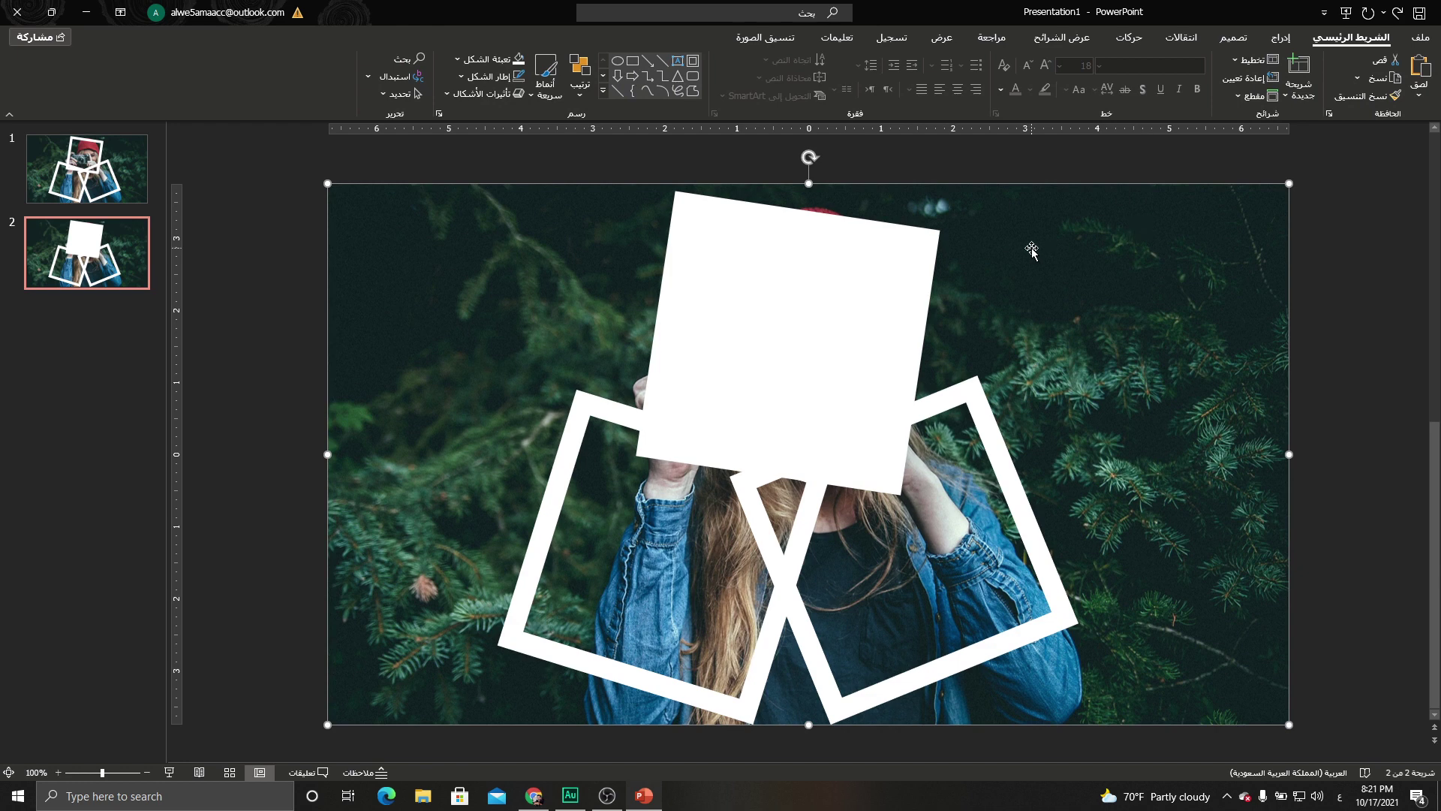
pyautogui.click(861, 263)
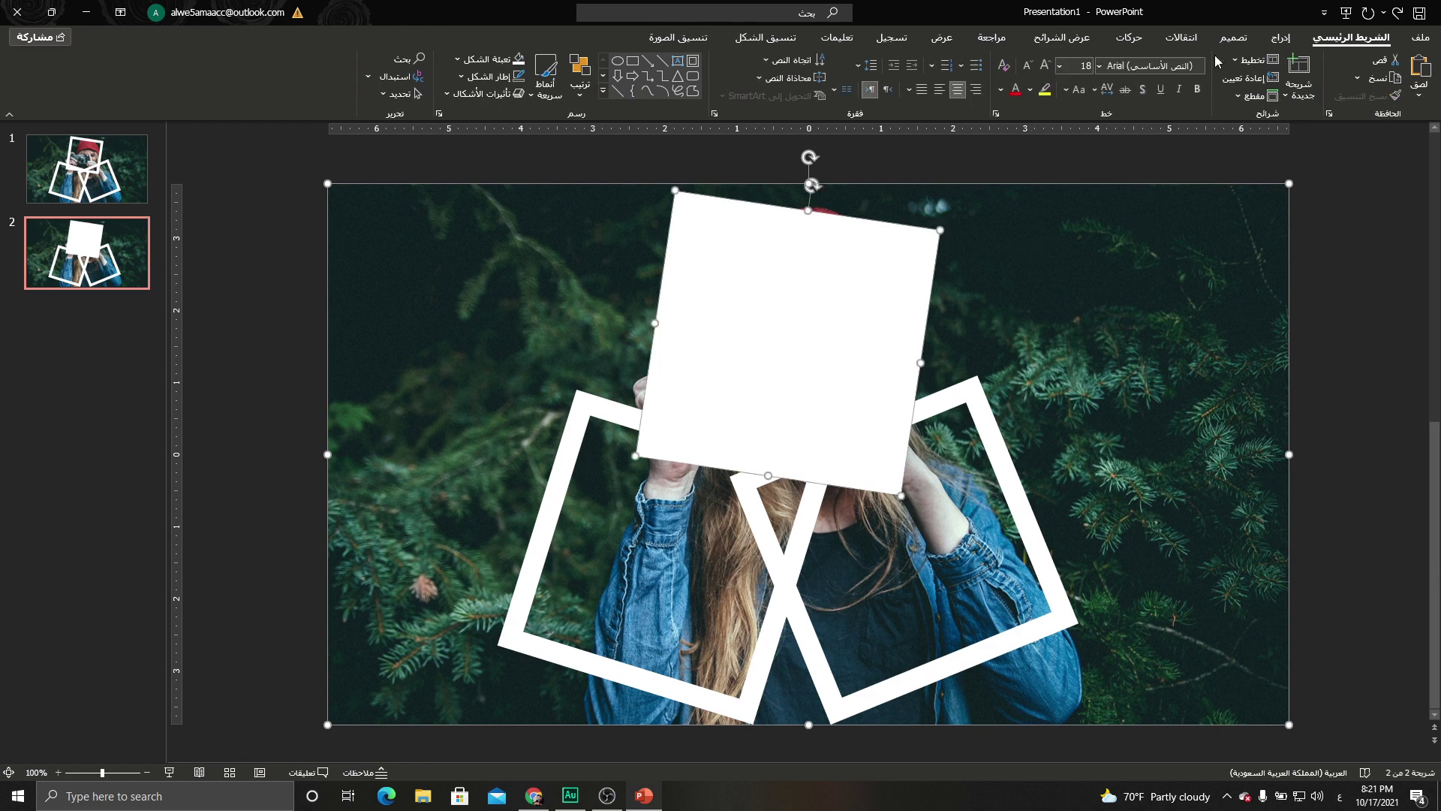
pyautogui.click(774, 43)
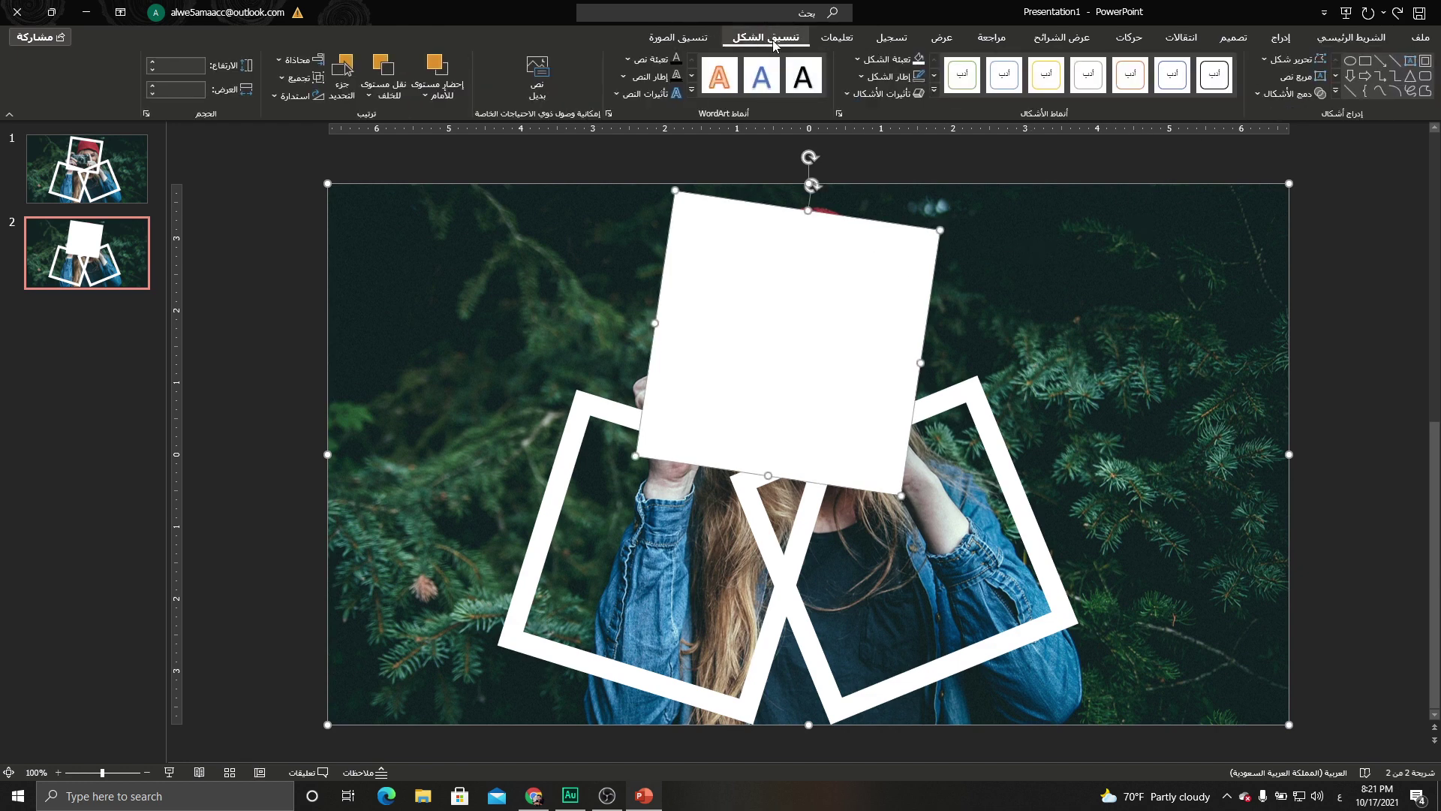
pyautogui.click(1279, 97)
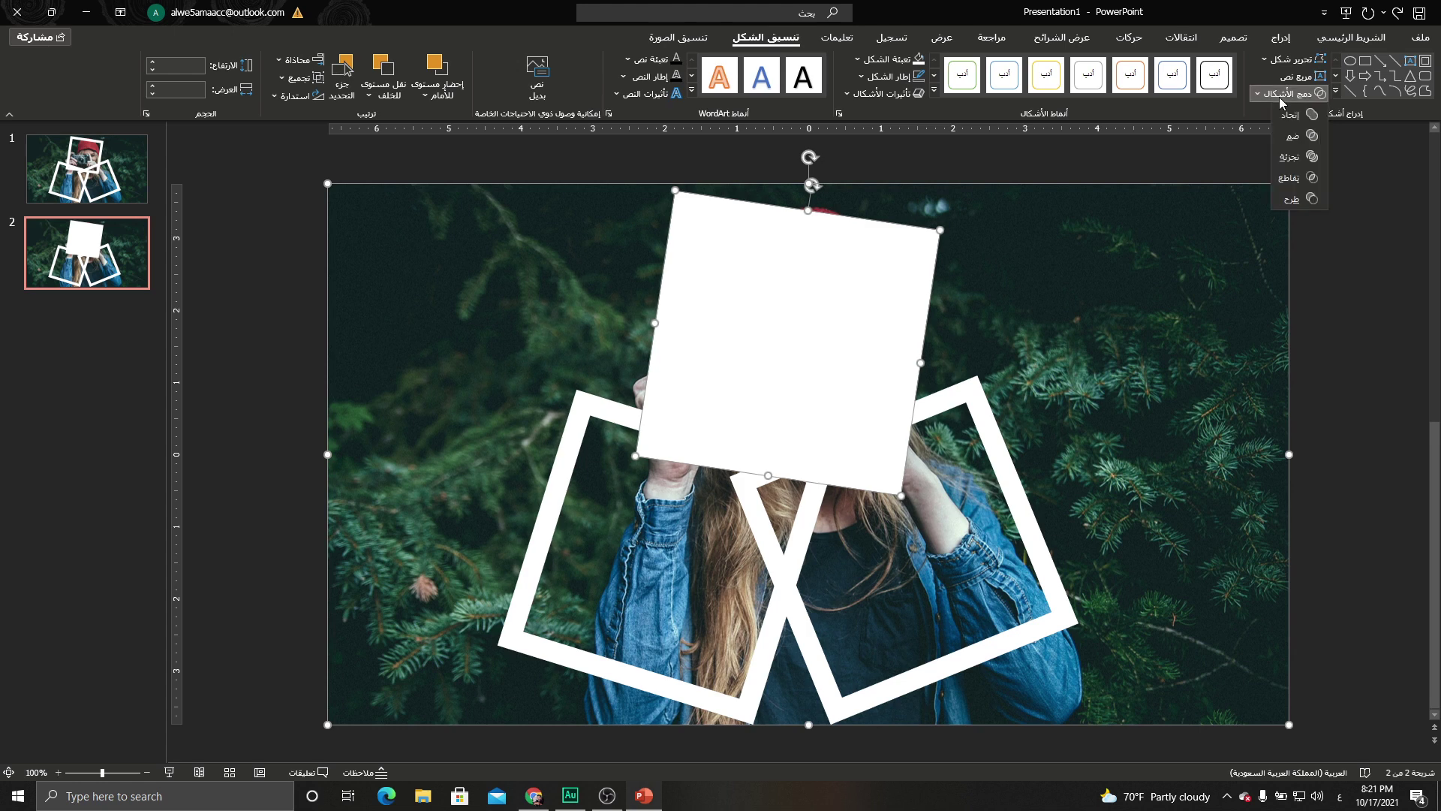
pyautogui.click(1289, 161)
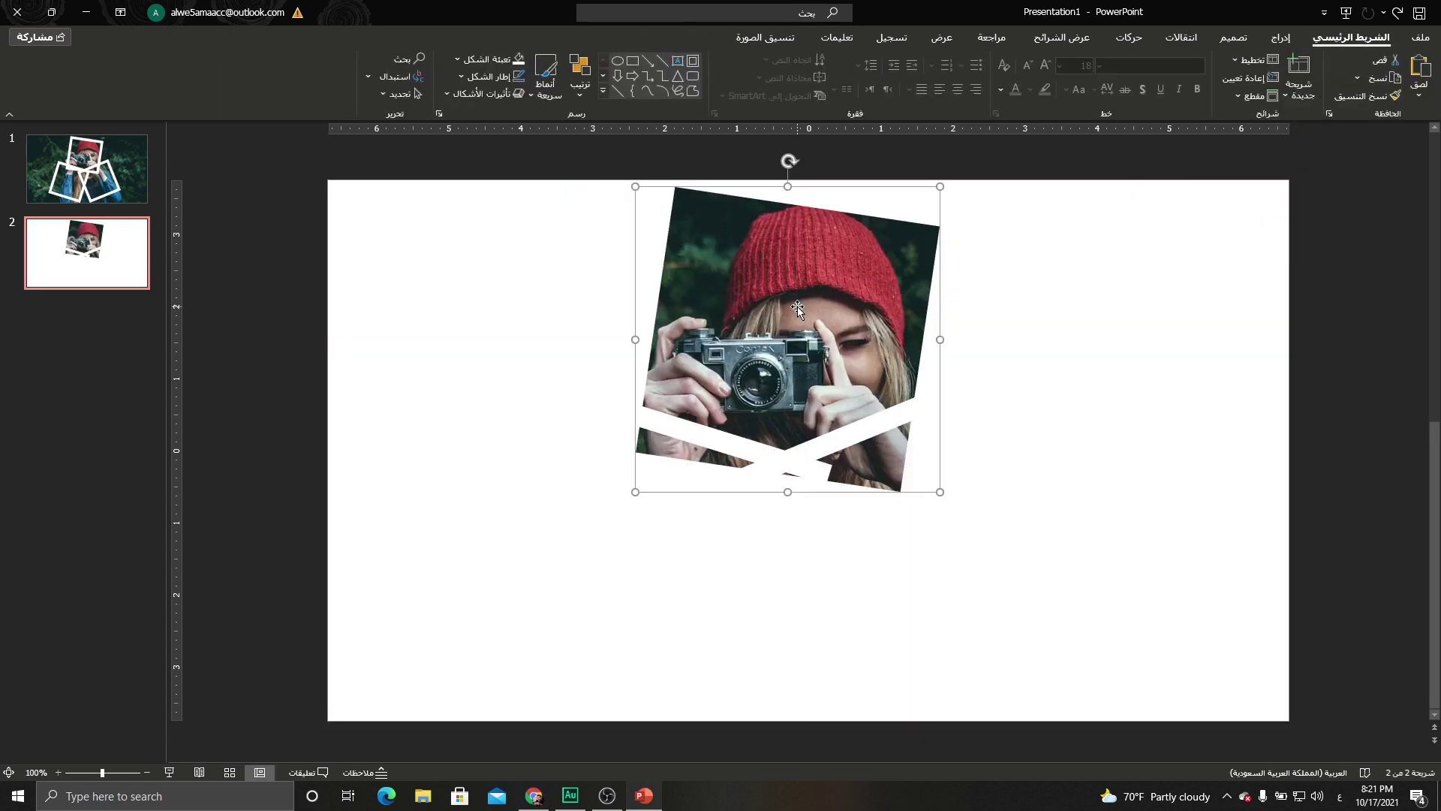
# Set slide 2's background fill to black
pyautogui.rightClick(1013, 289)
pyautogui.click(961, 461)
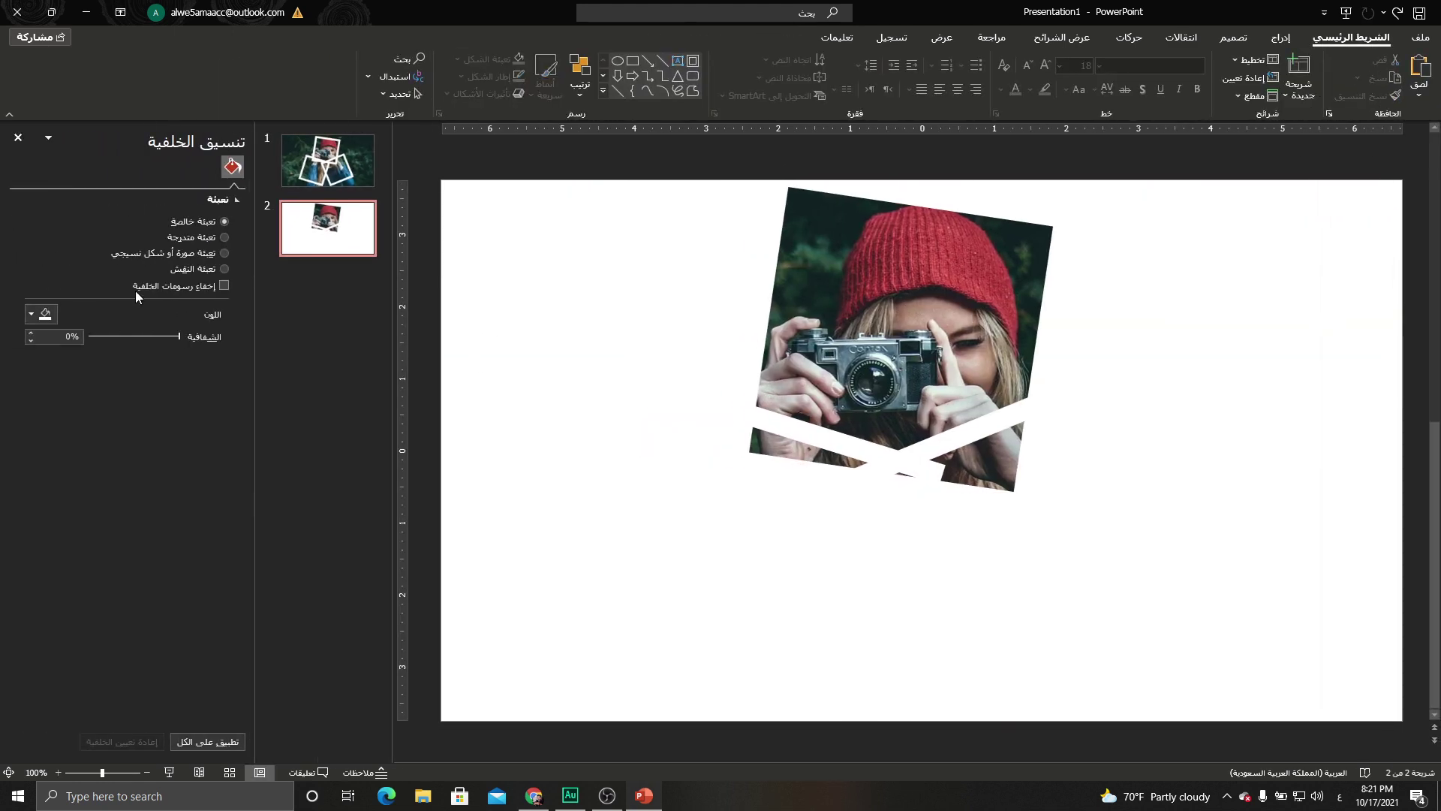
pyautogui.click(37, 311)
pyautogui.click(109, 428)
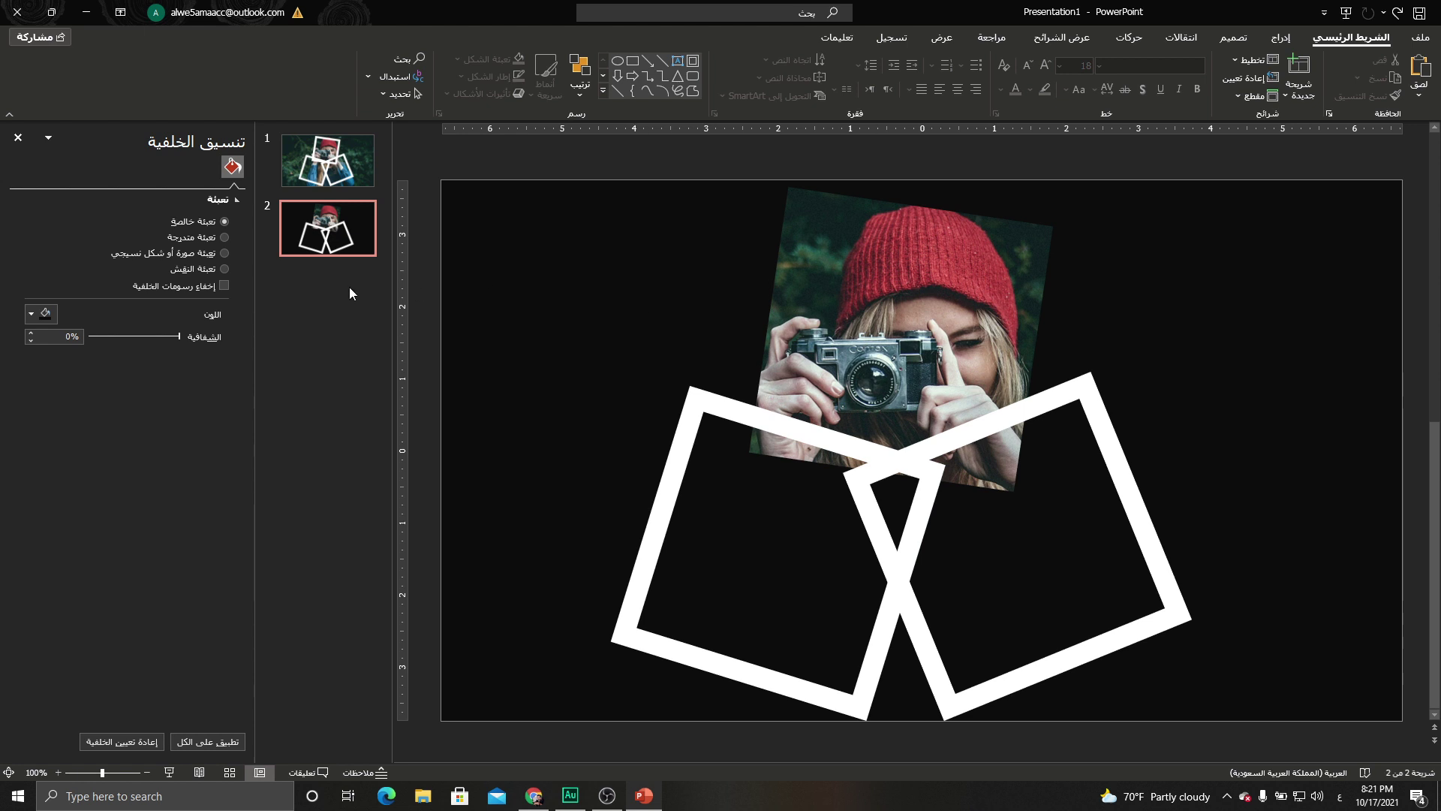
# Pick a new background fill colour for slide 1
pyautogui.click(328, 160)
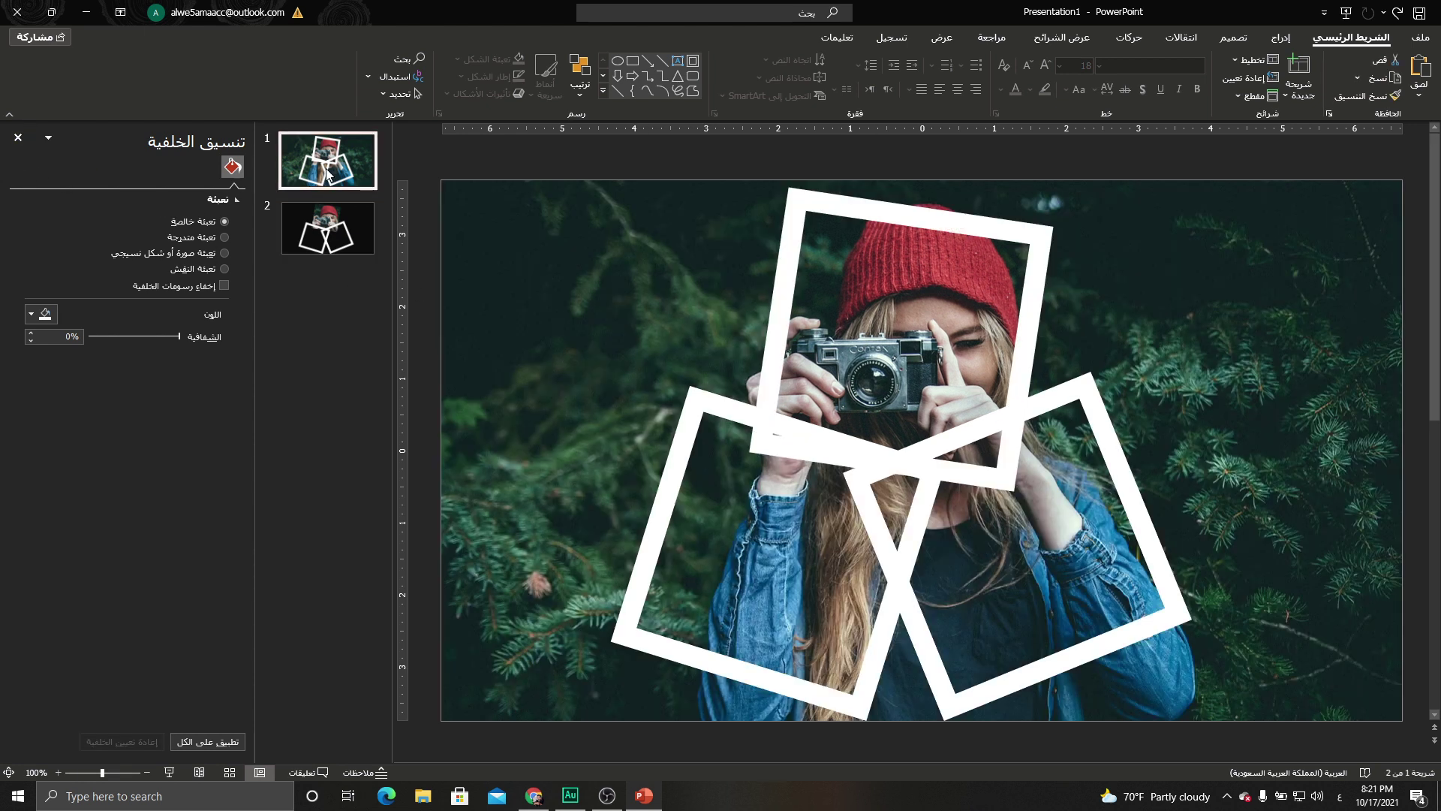
pyautogui.click(37, 314)
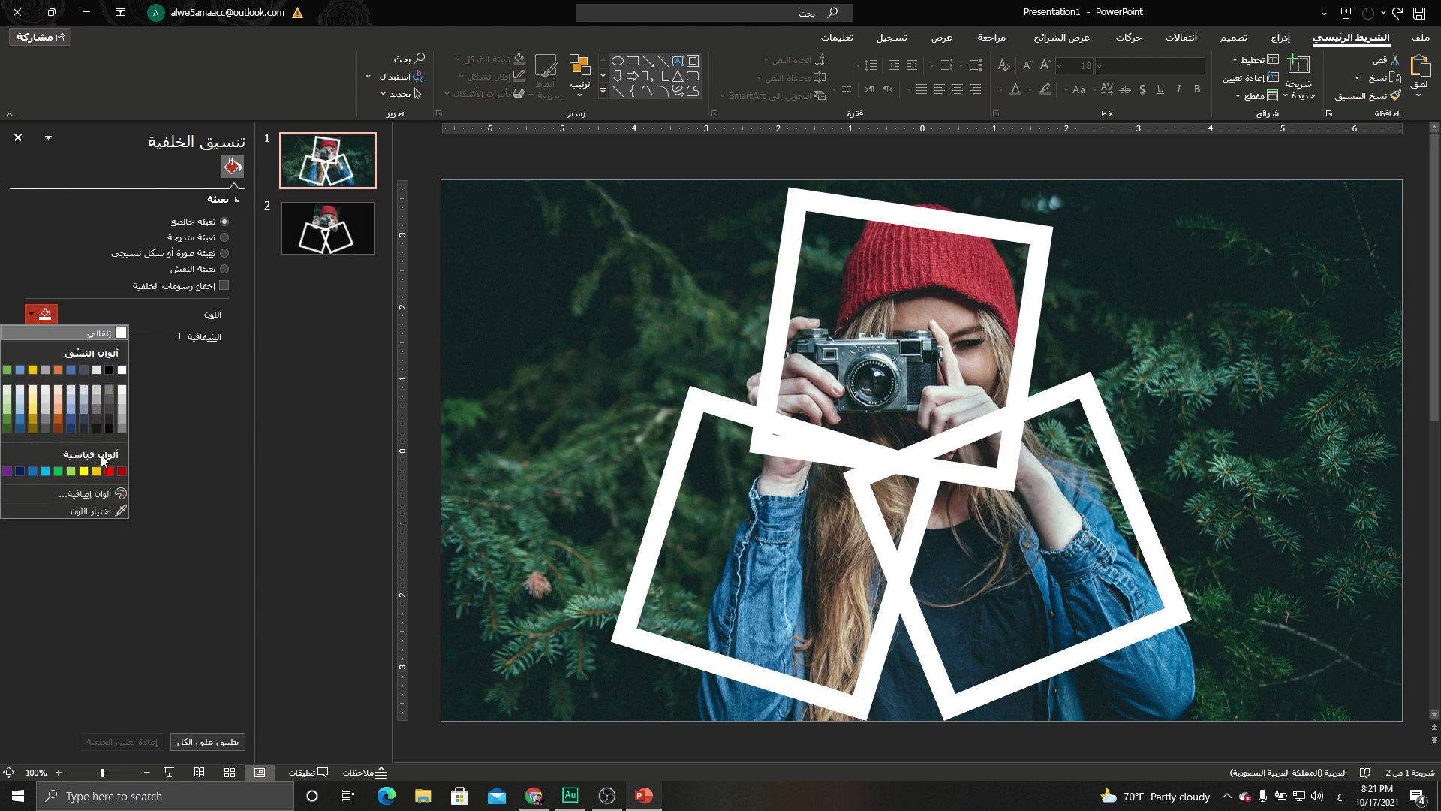
pyautogui.click(103, 428)
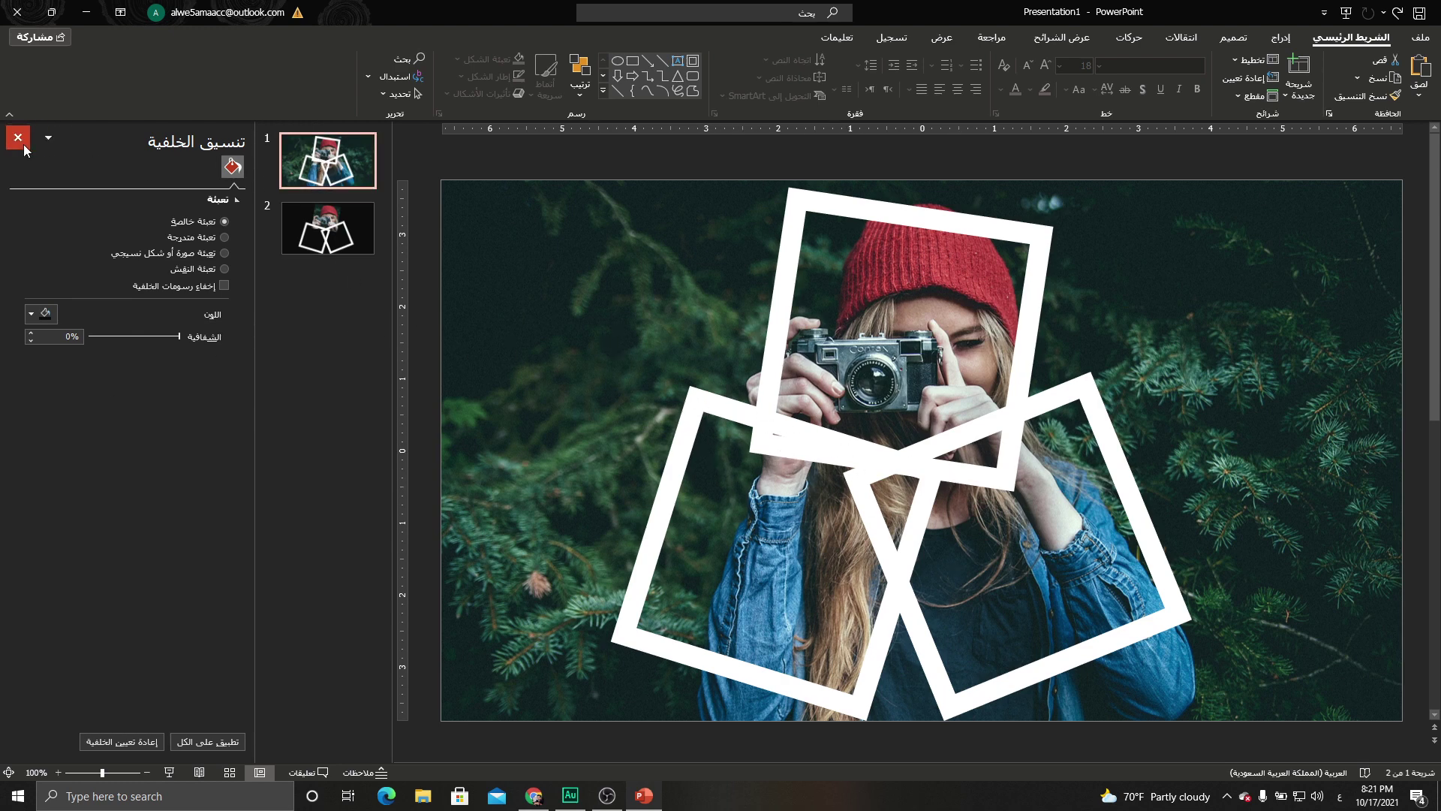
pyautogui.rightClick(317, 160)
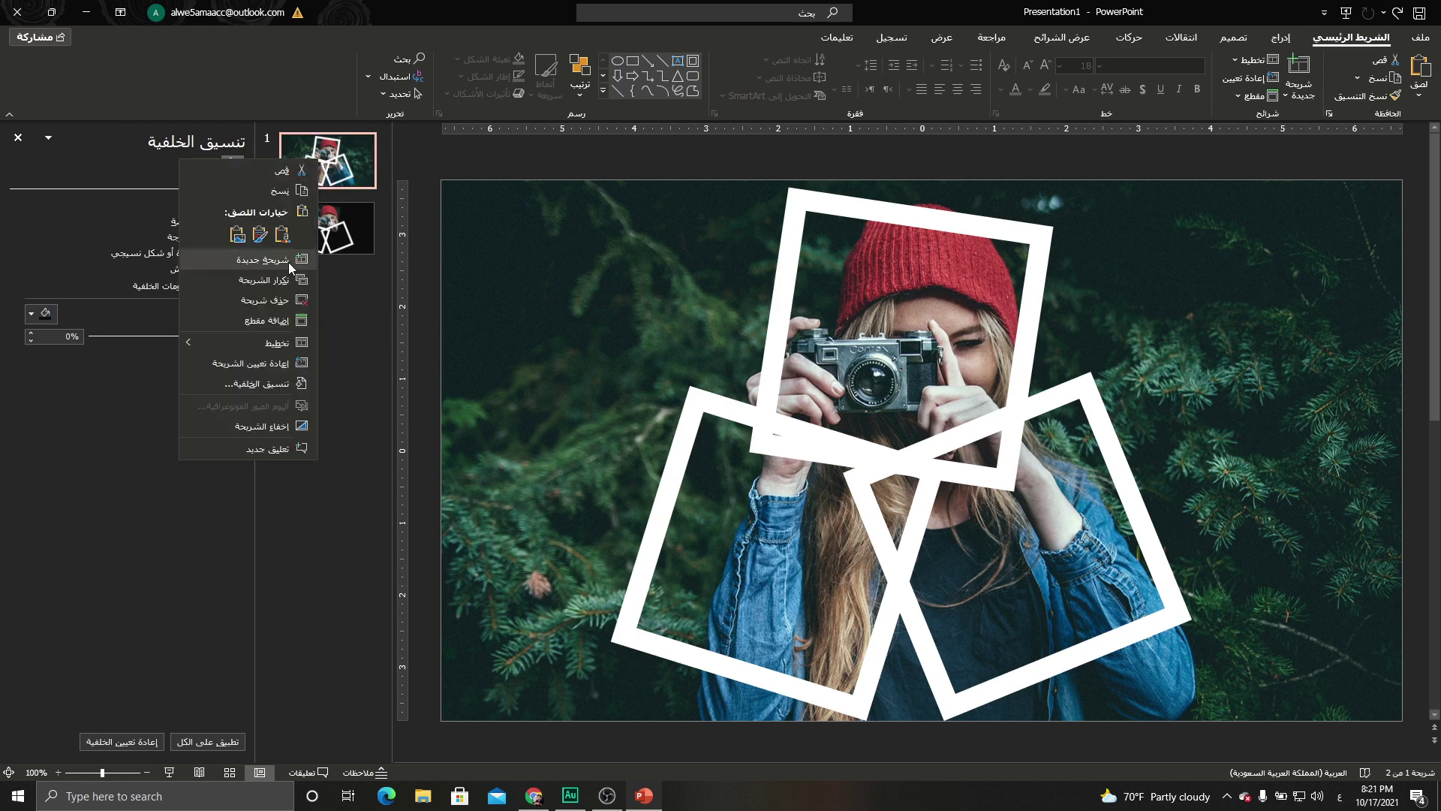
# Duplicate slide 1 and change the right white frame into a filled rectangle
pyautogui.click(259, 282)
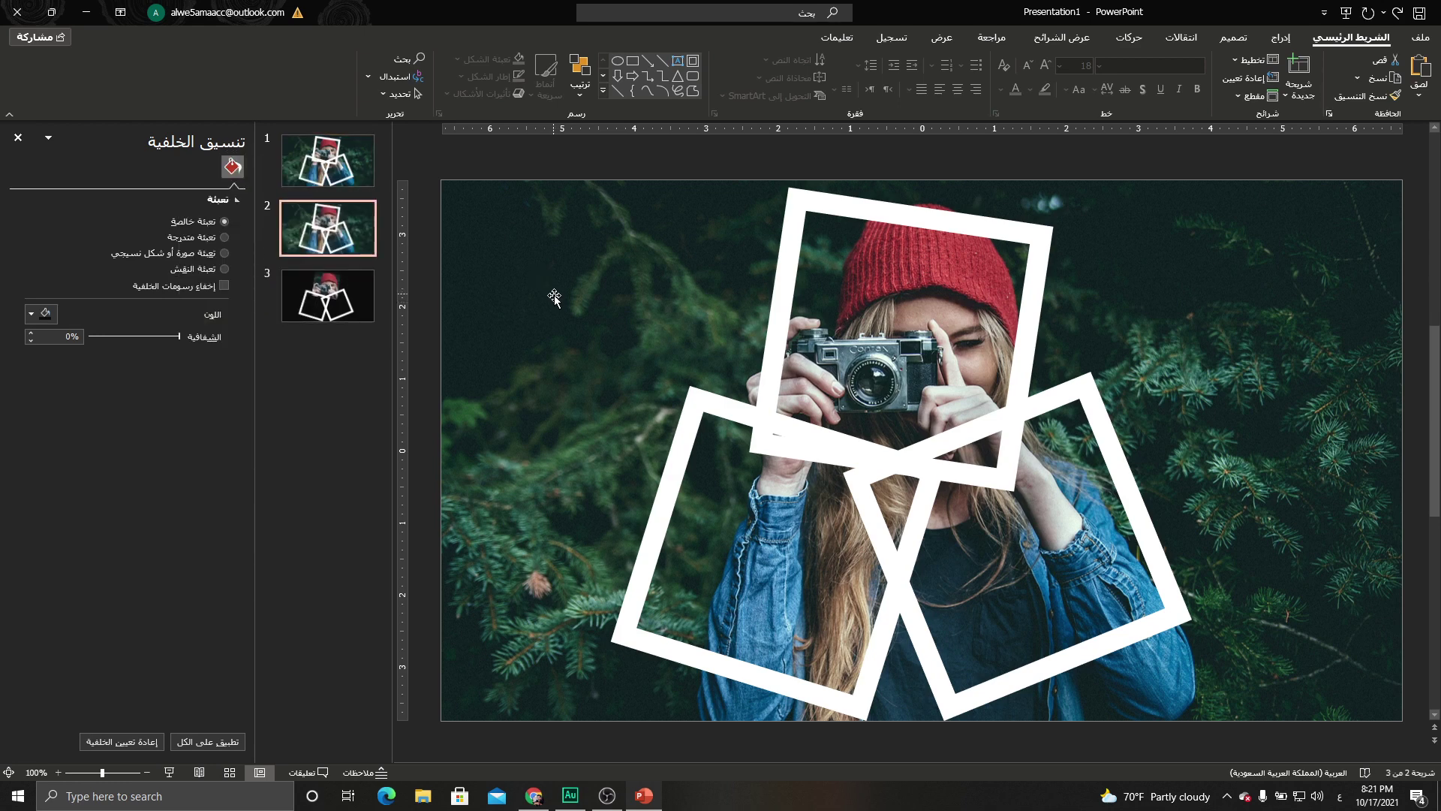
pyautogui.click(1074, 395)
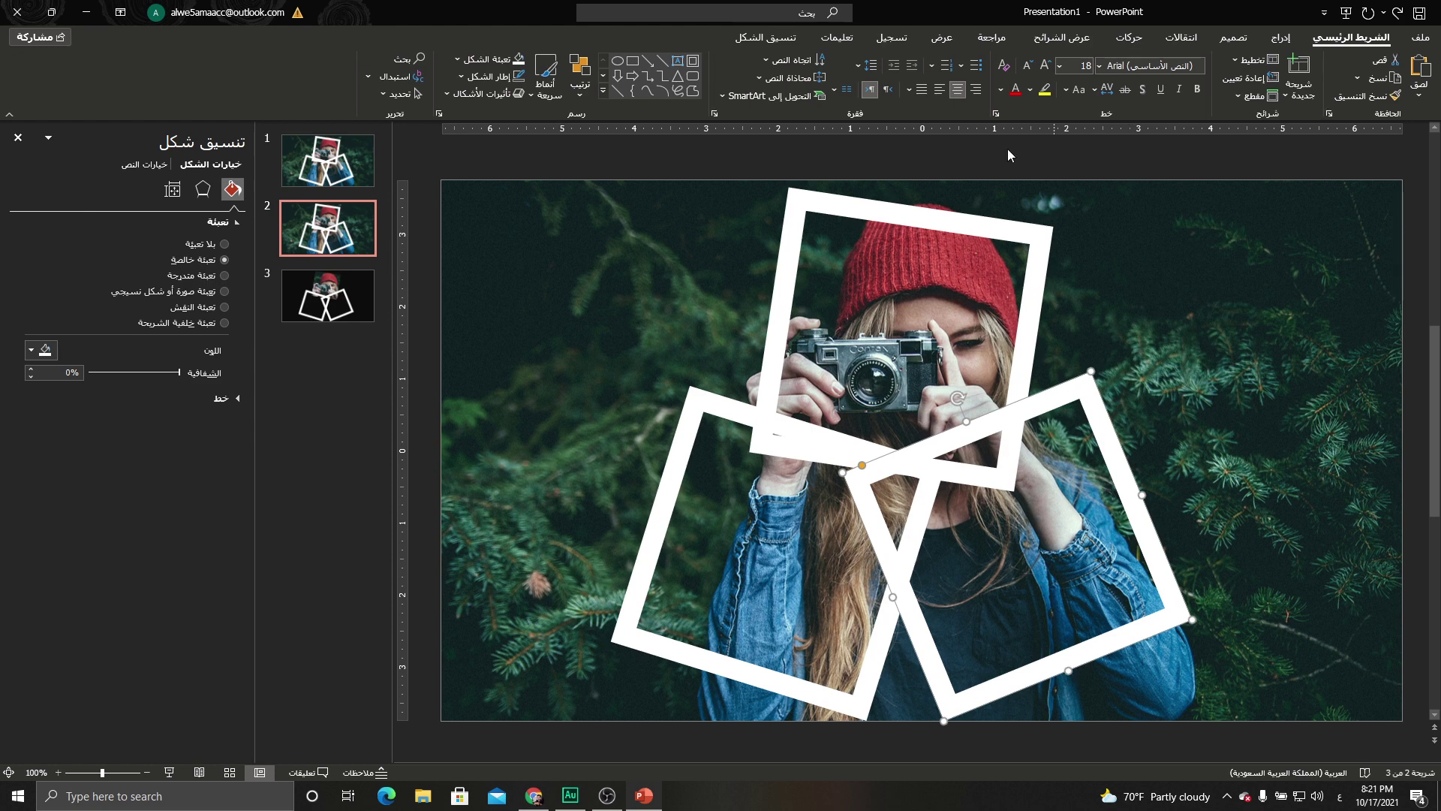
pyautogui.click(765, 36)
pyautogui.click(1290, 61)
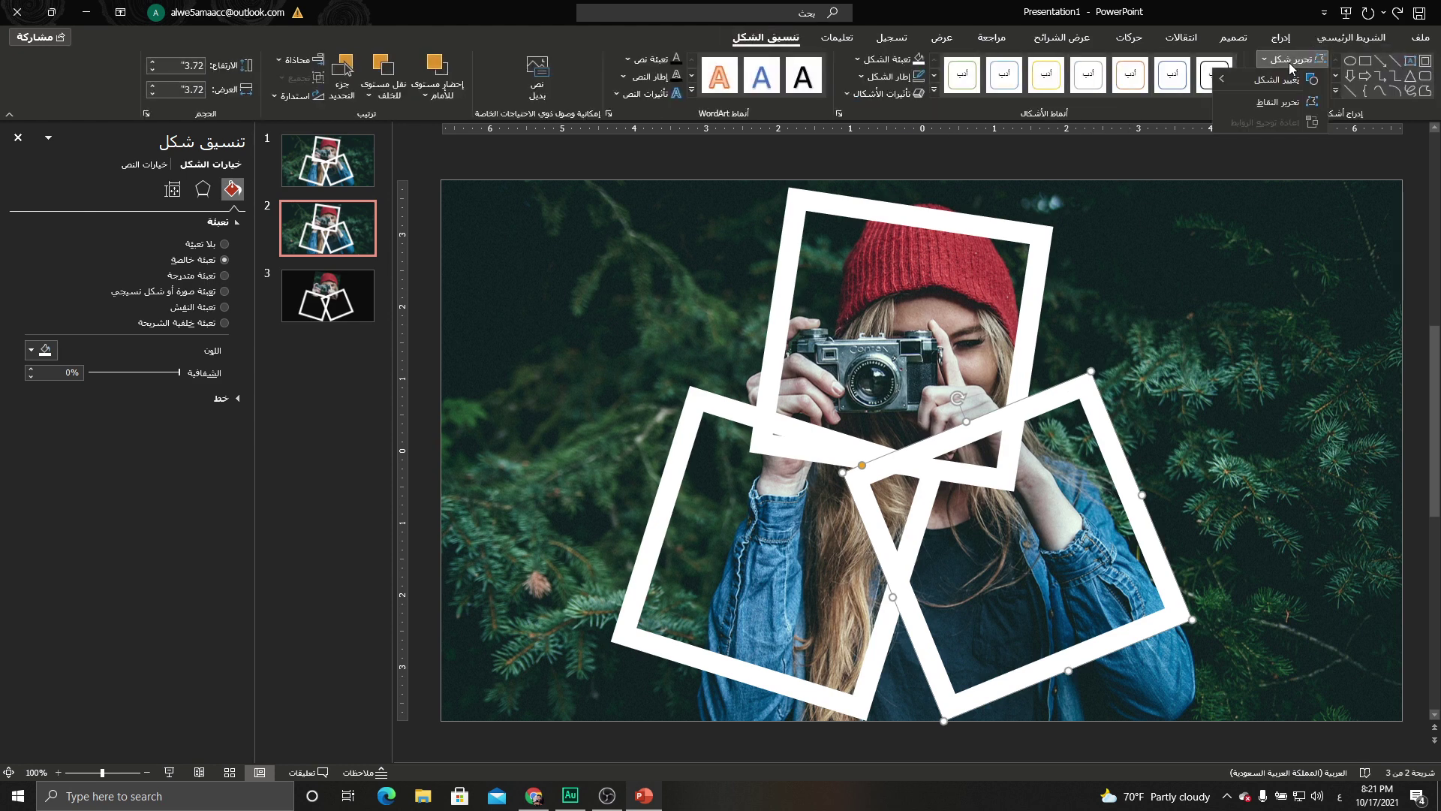
pyautogui.moveTo(1277, 80)
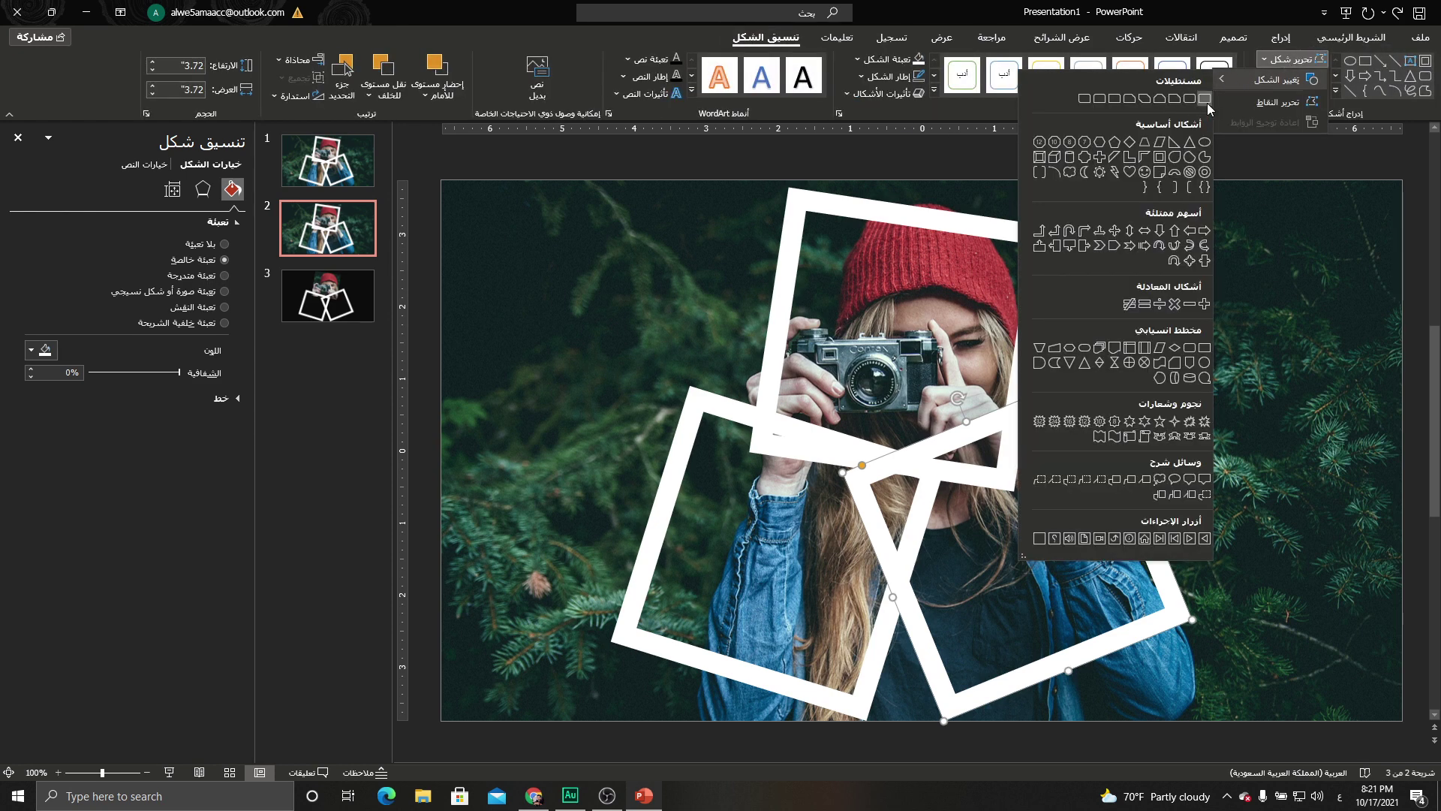
pyautogui.click(1205, 101)
# Intersect the photo with that rectangle to cut it to the lower-right tilted square
pyautogui.click(1201, 315)
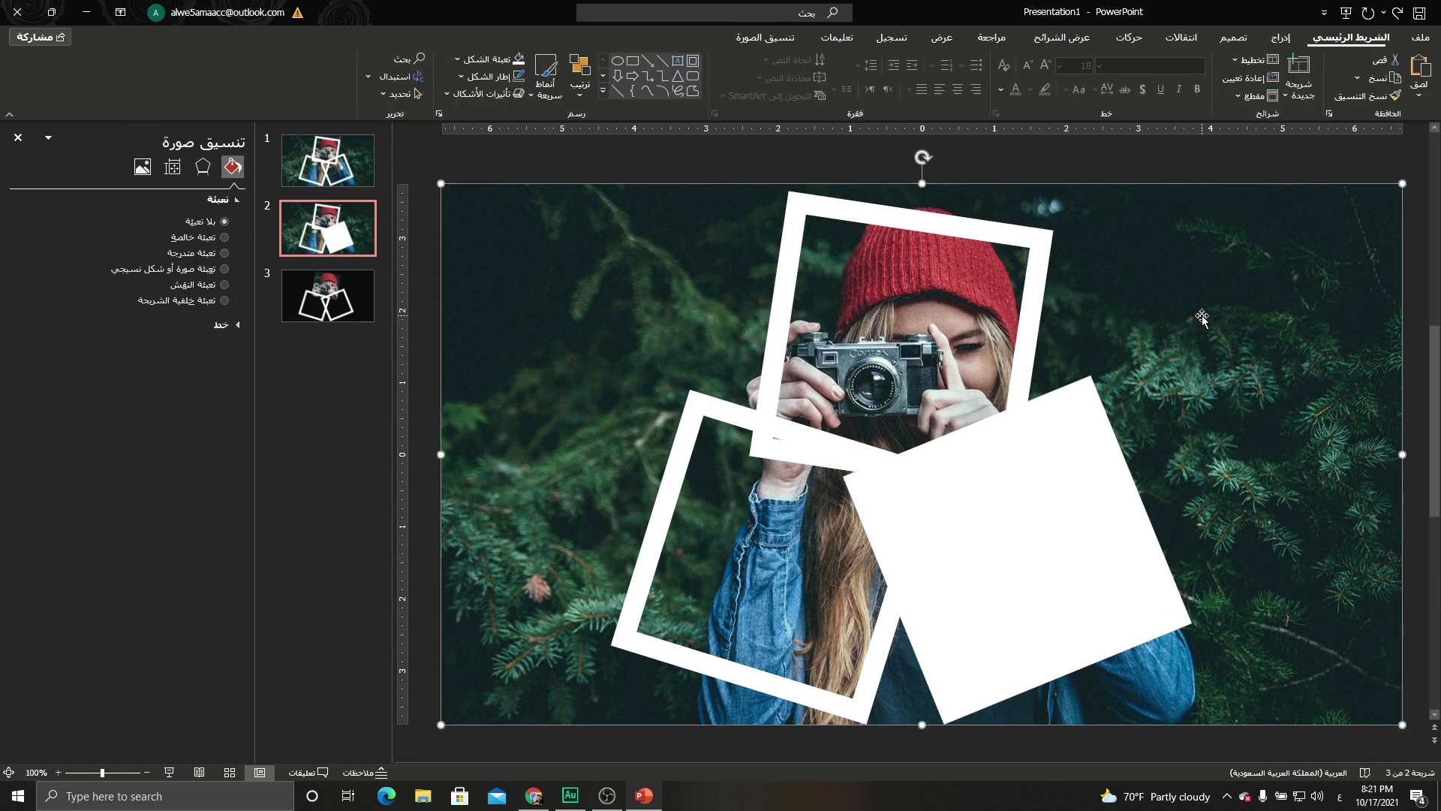
pyautogui.click(1104, 427)
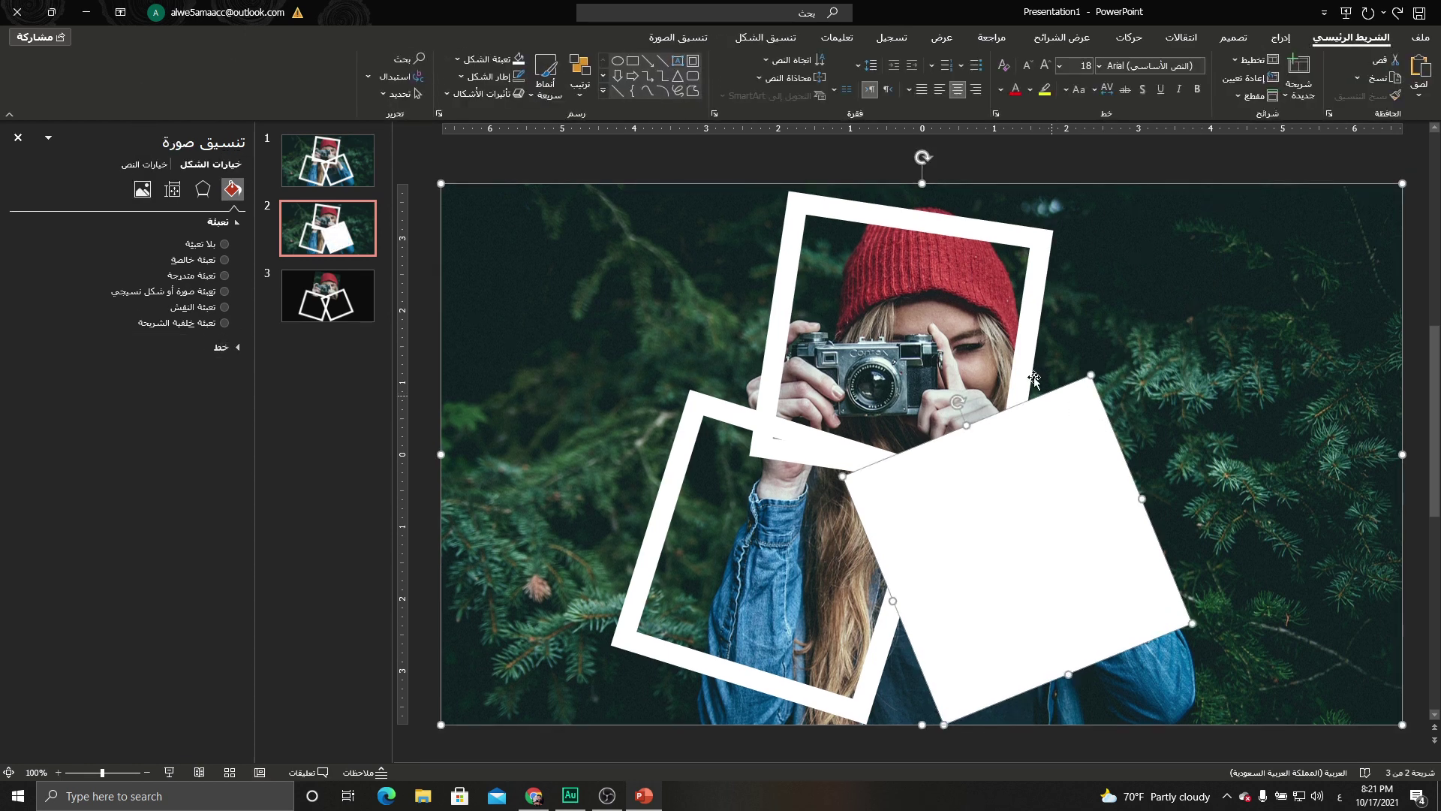
pyautogui.click(766, 38)
pyautogui.click(1285, 94)
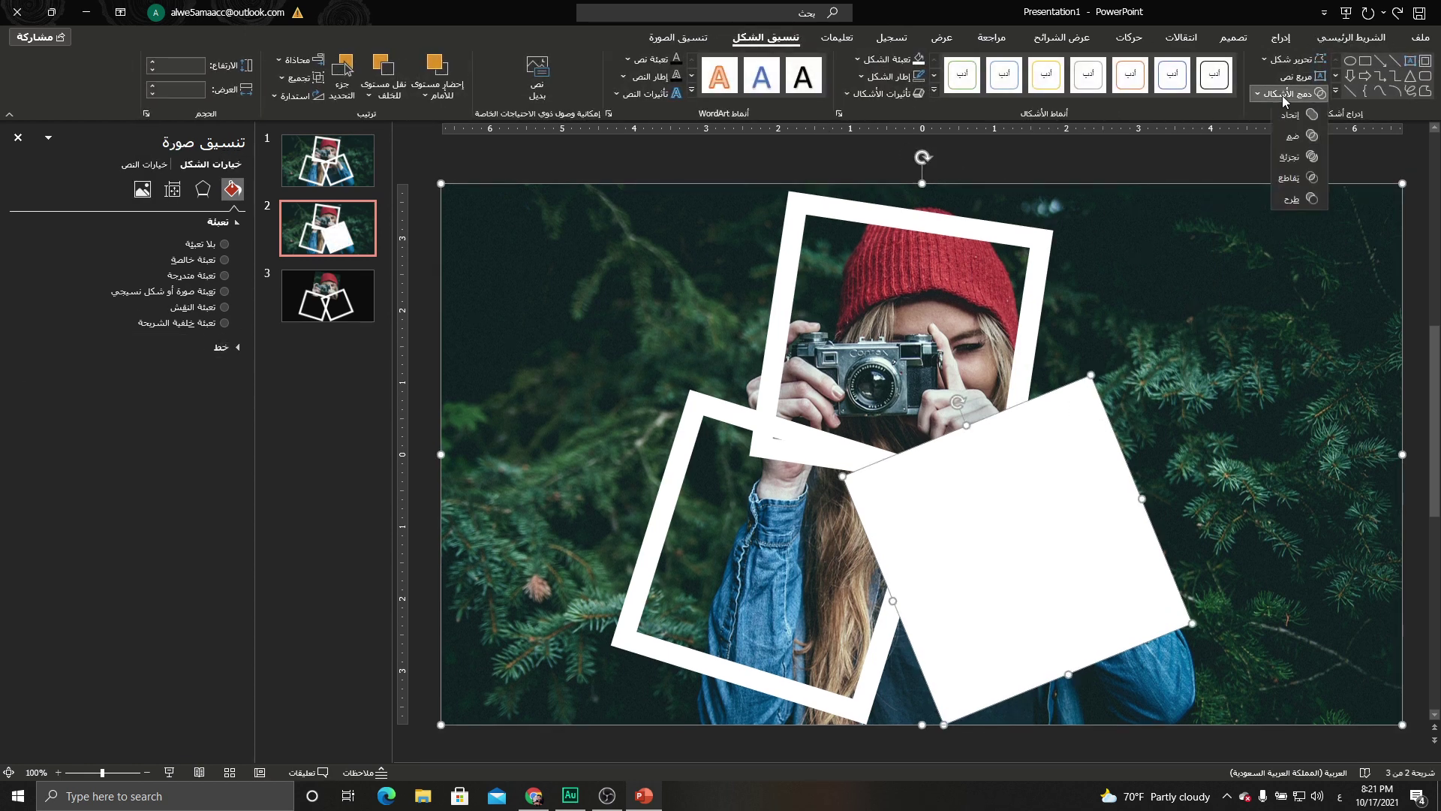
pyautogui.click(1289, 178)
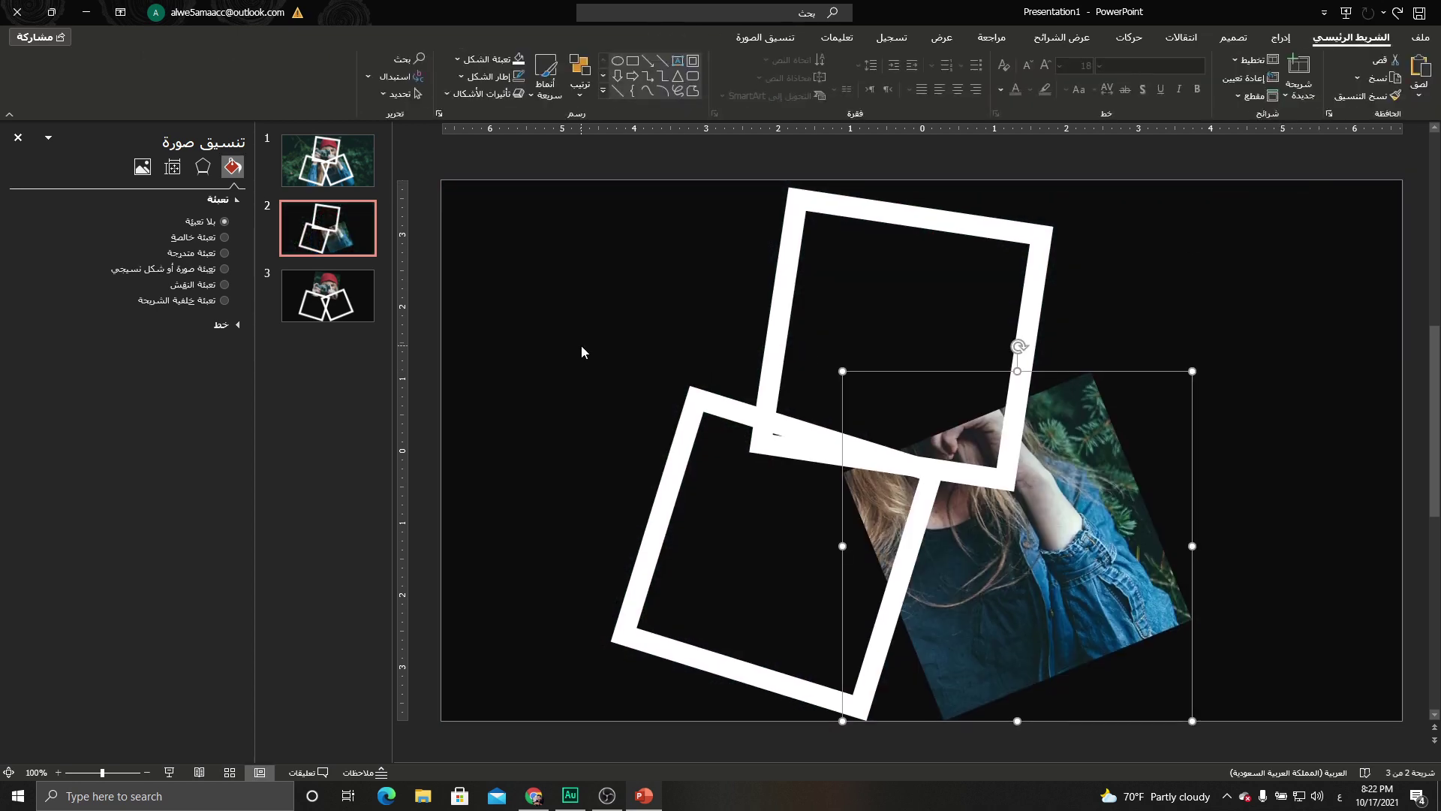
# Duplicate slide 1 again and turn the lower-left frame into a solid rectangle
pyautogui.rightClick(331, 167)
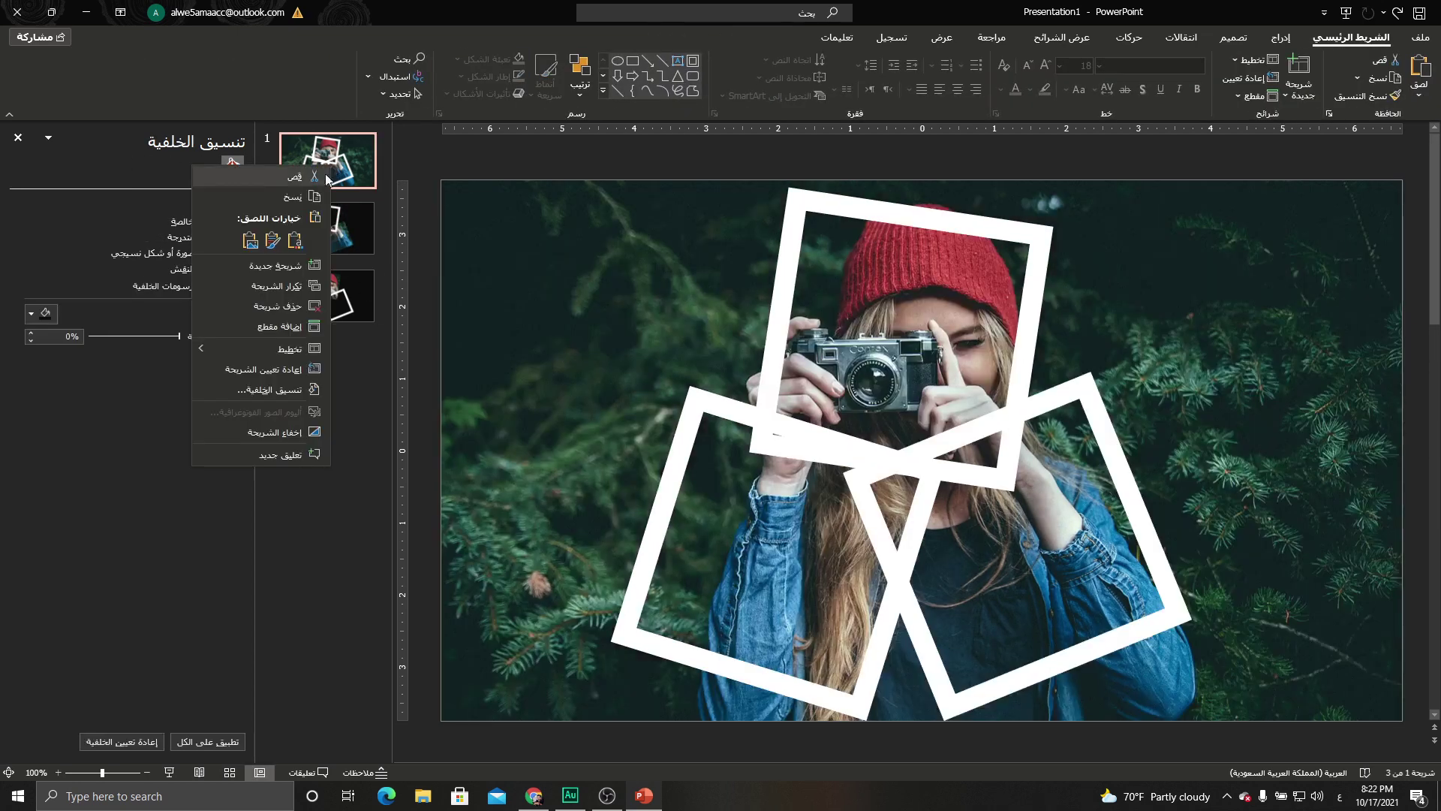
pyautogui.click(273, 283)
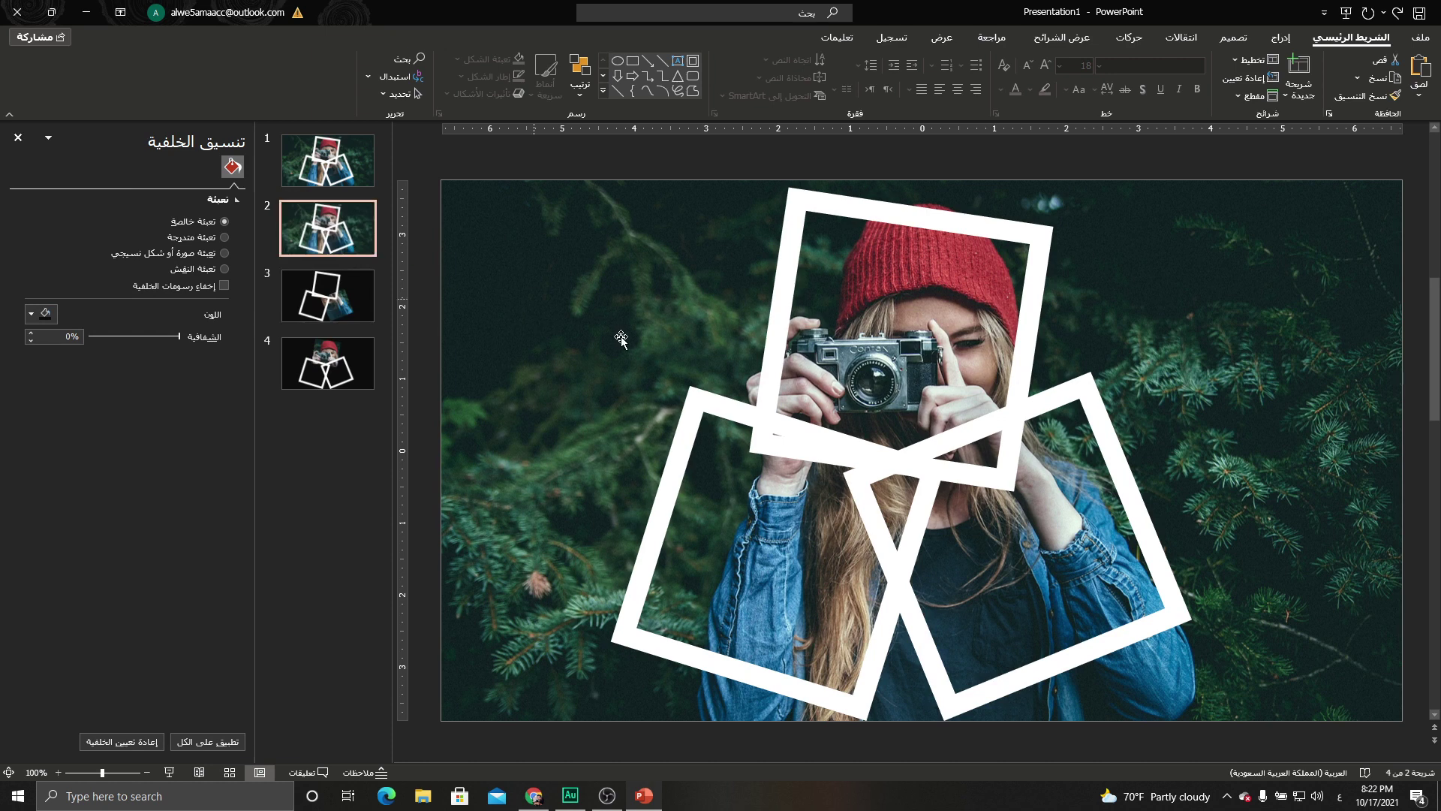
pyautogui.click(701, 409)
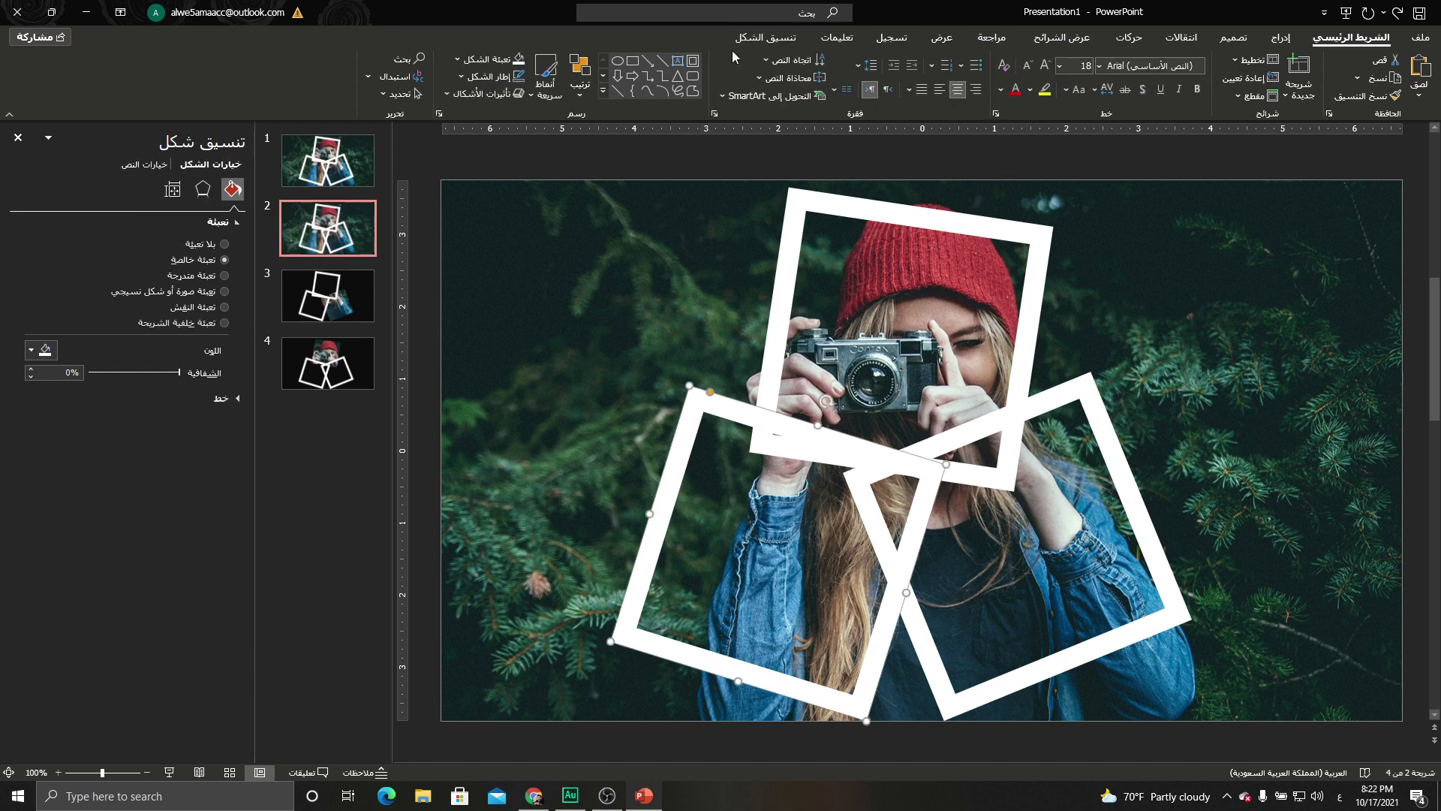
pyautogui.click(766, 37)
pyautogui.click(1285, 60)
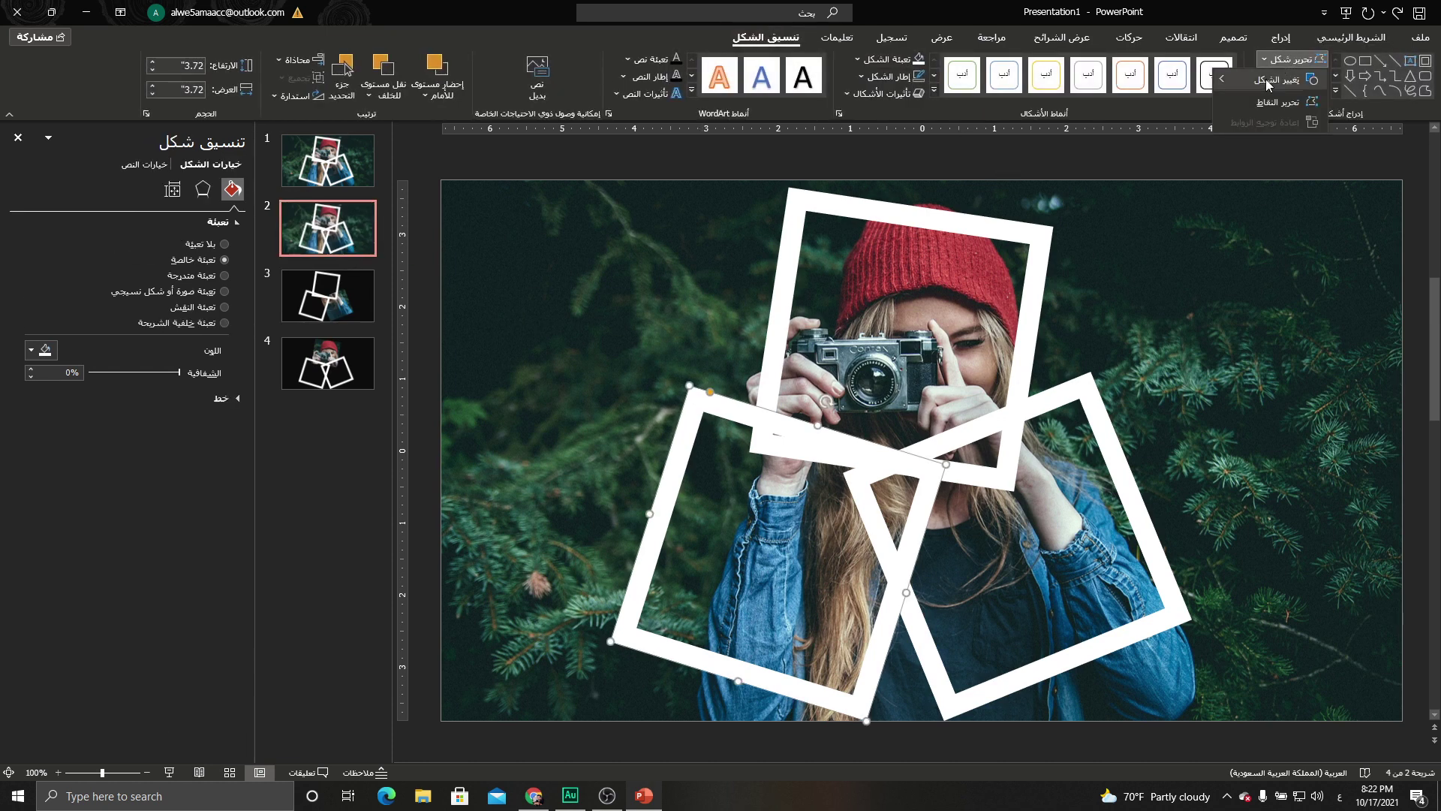
pyautogui.click(1204, 130)
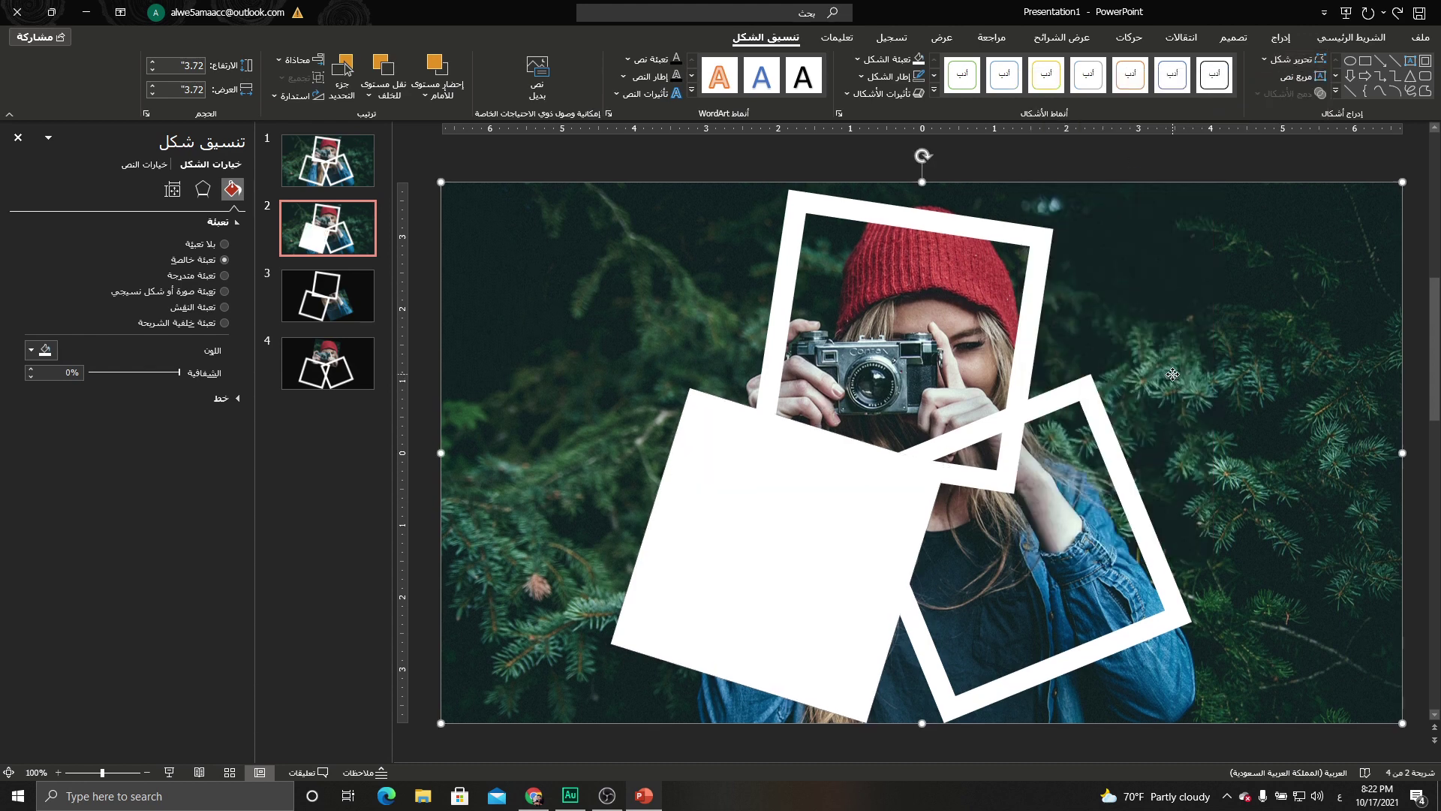
# Intersect the photo with the lower-left rectangle to cut it to that tilted square
pyautogui.keyDown('shift'); pyautogui.click(789, 518); pyautogui.keyUp('shift')
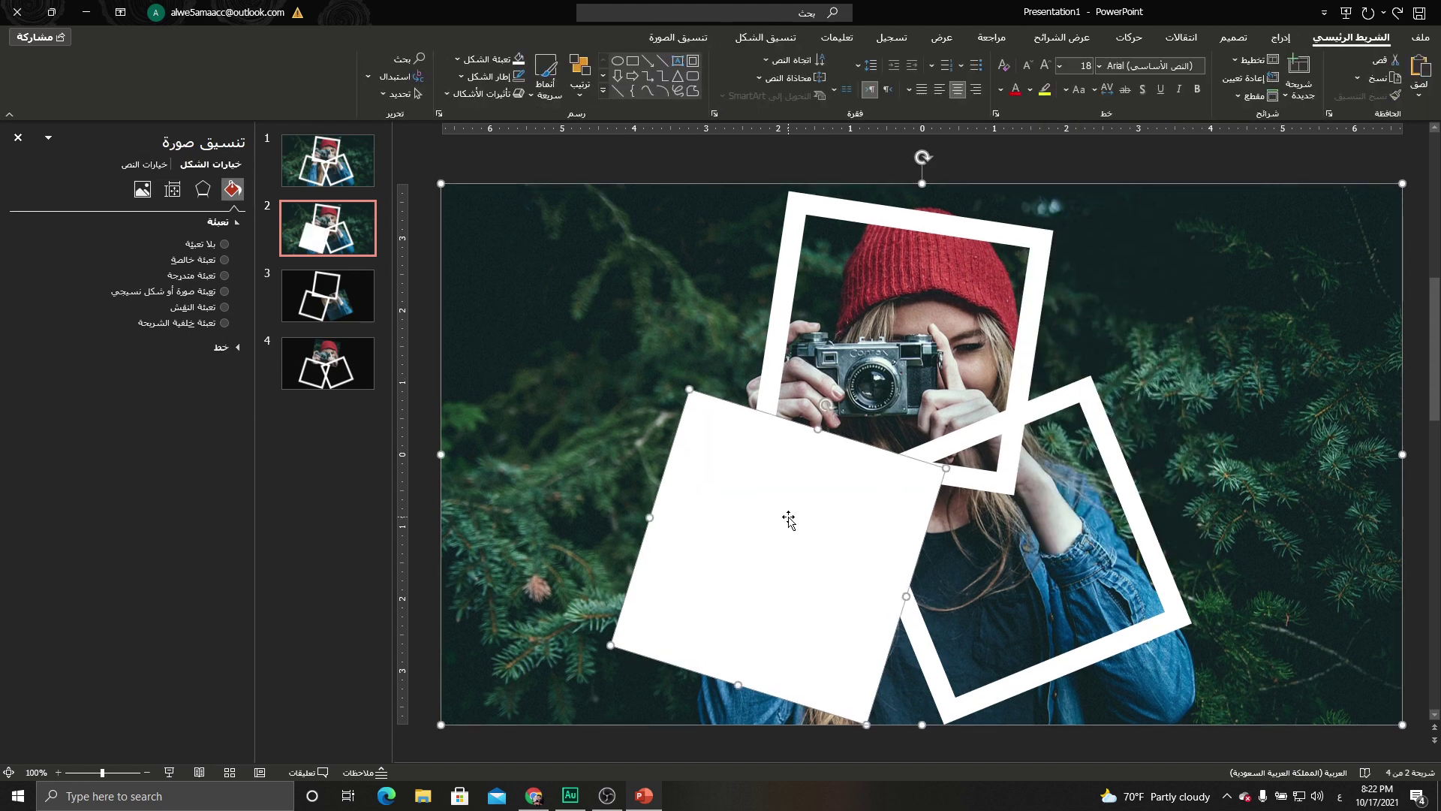
pyautogui.click(766, 37)
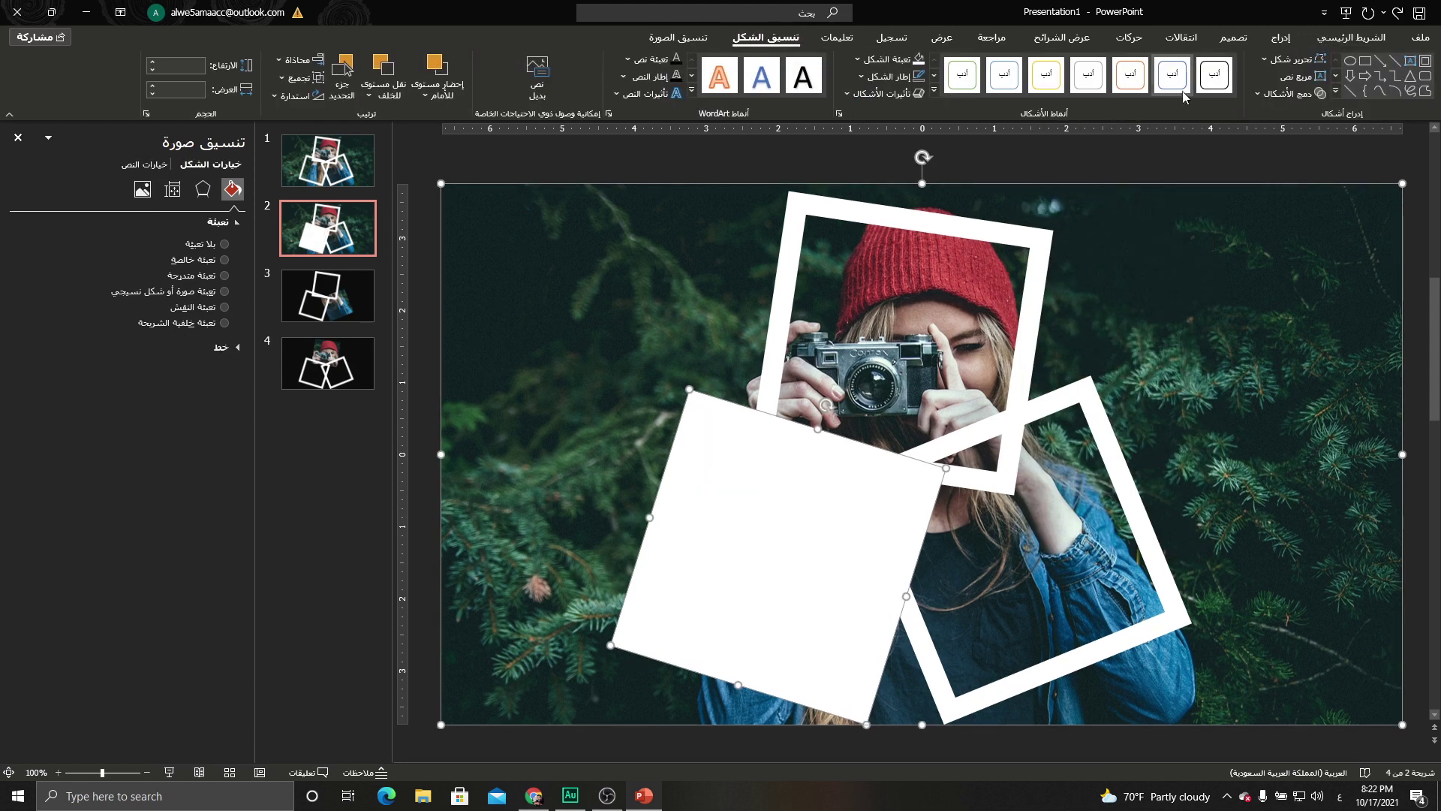
pyautogui.click(1274, 95)
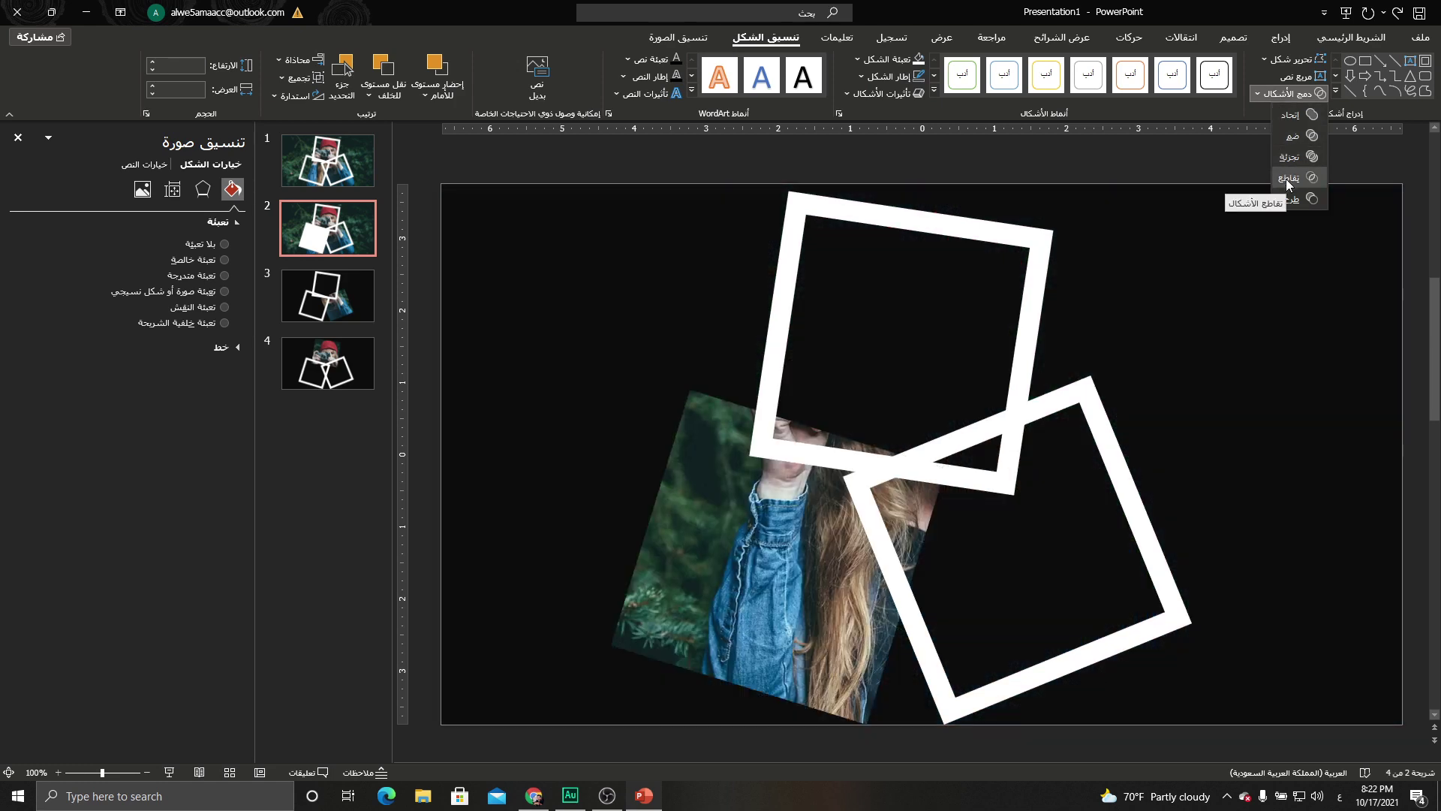
pyautogui.rightClick(319, 415)
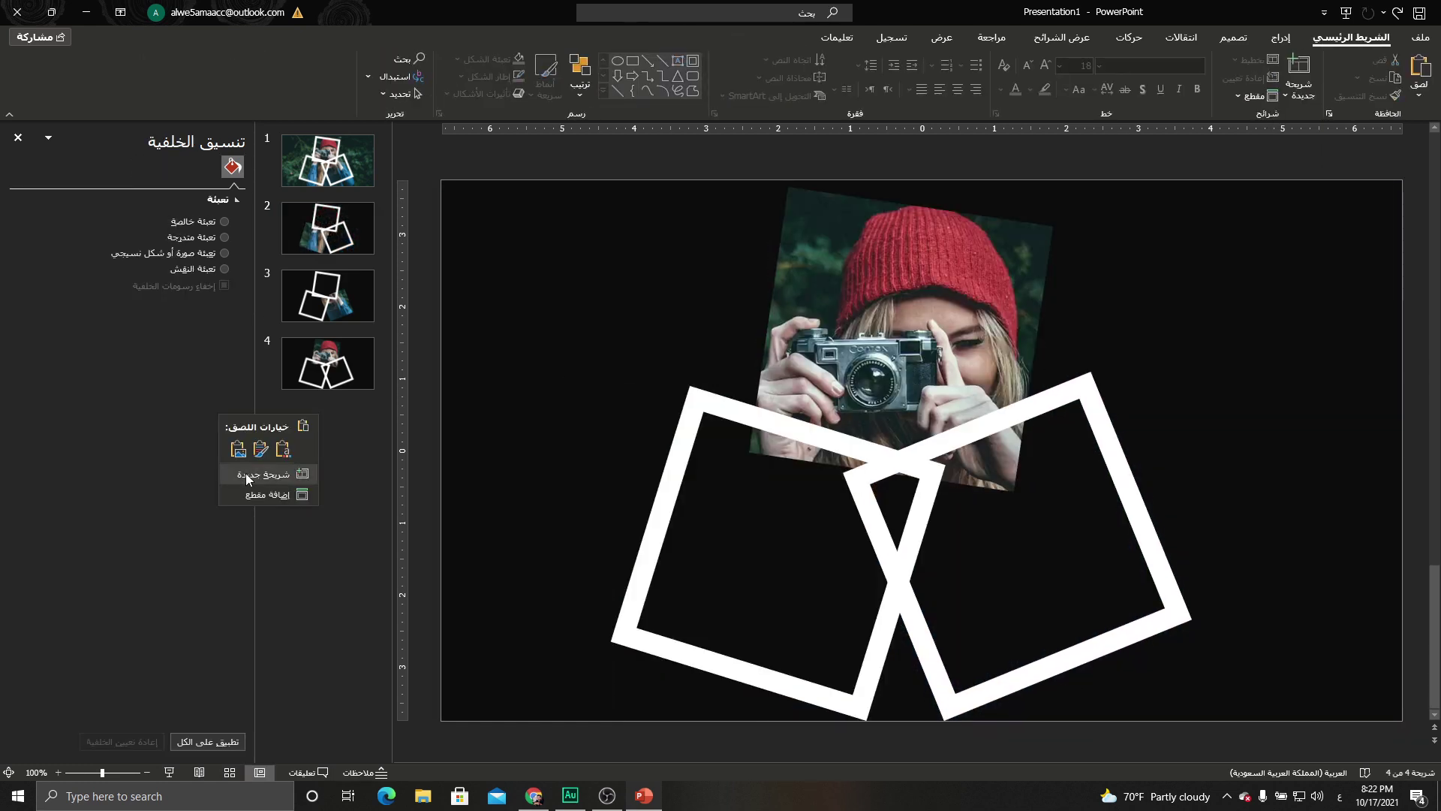
# Add a new slide at the end with a solid black background
pyautogui.click(244, 475)
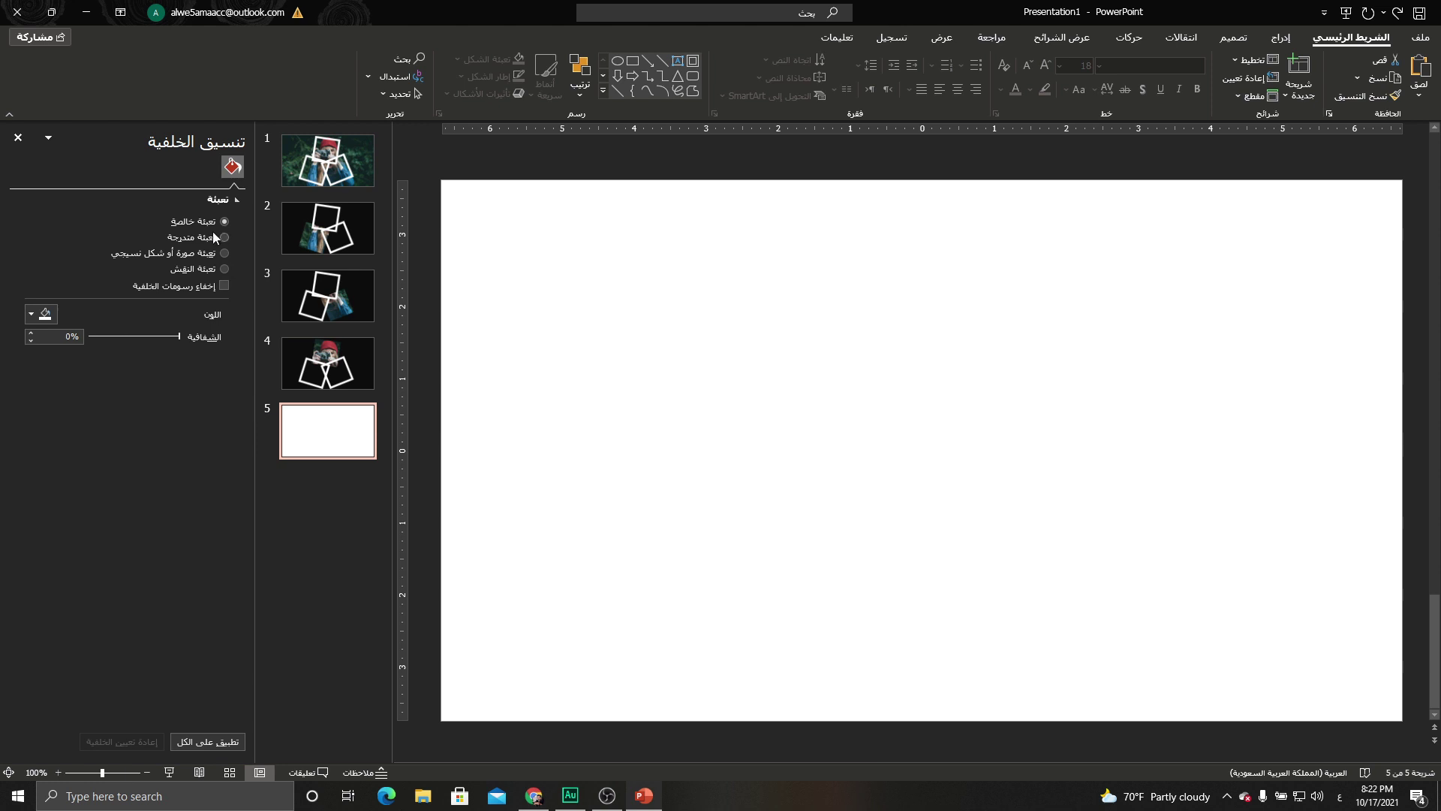
pyautogui.click(39, 314)
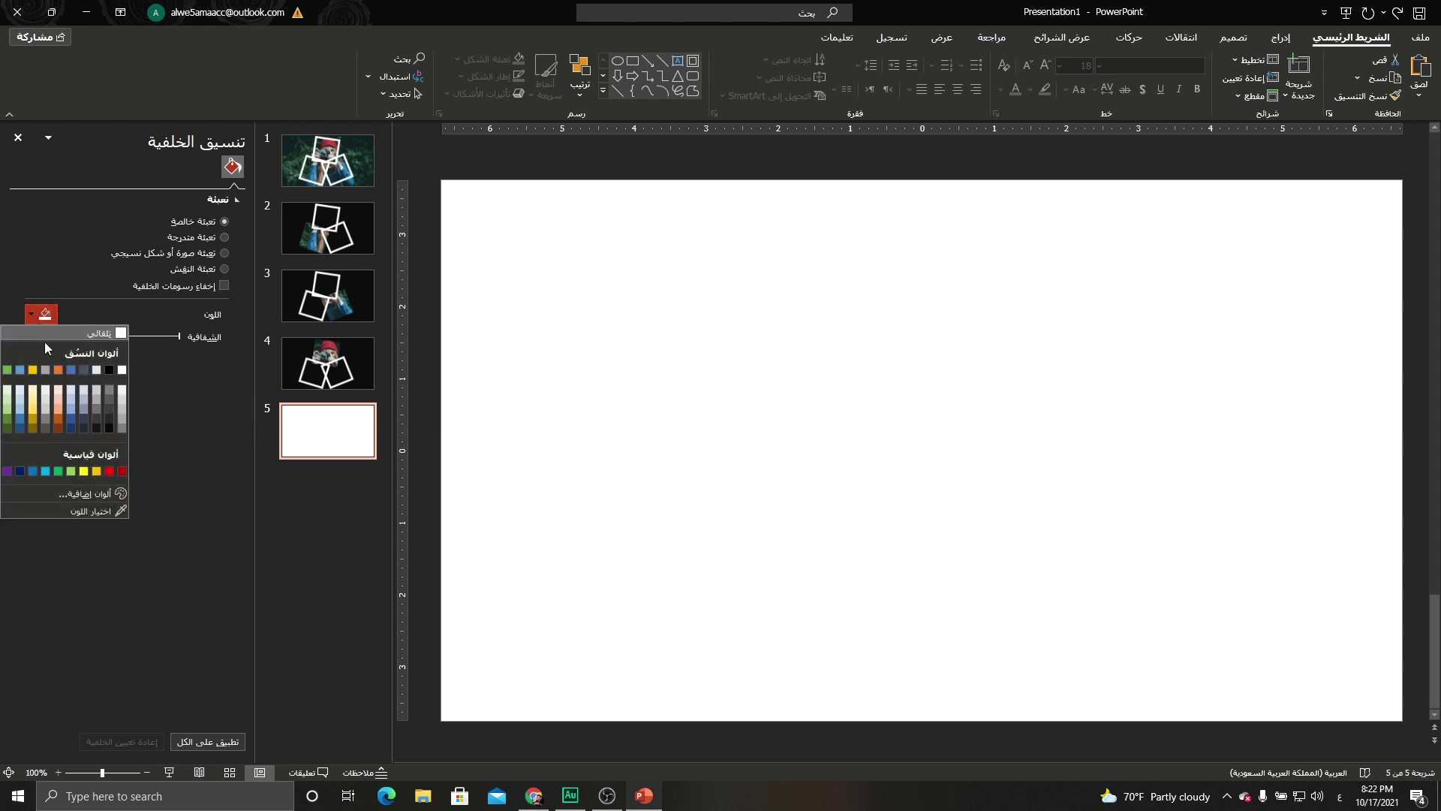
pyautogui.click(109, 428)
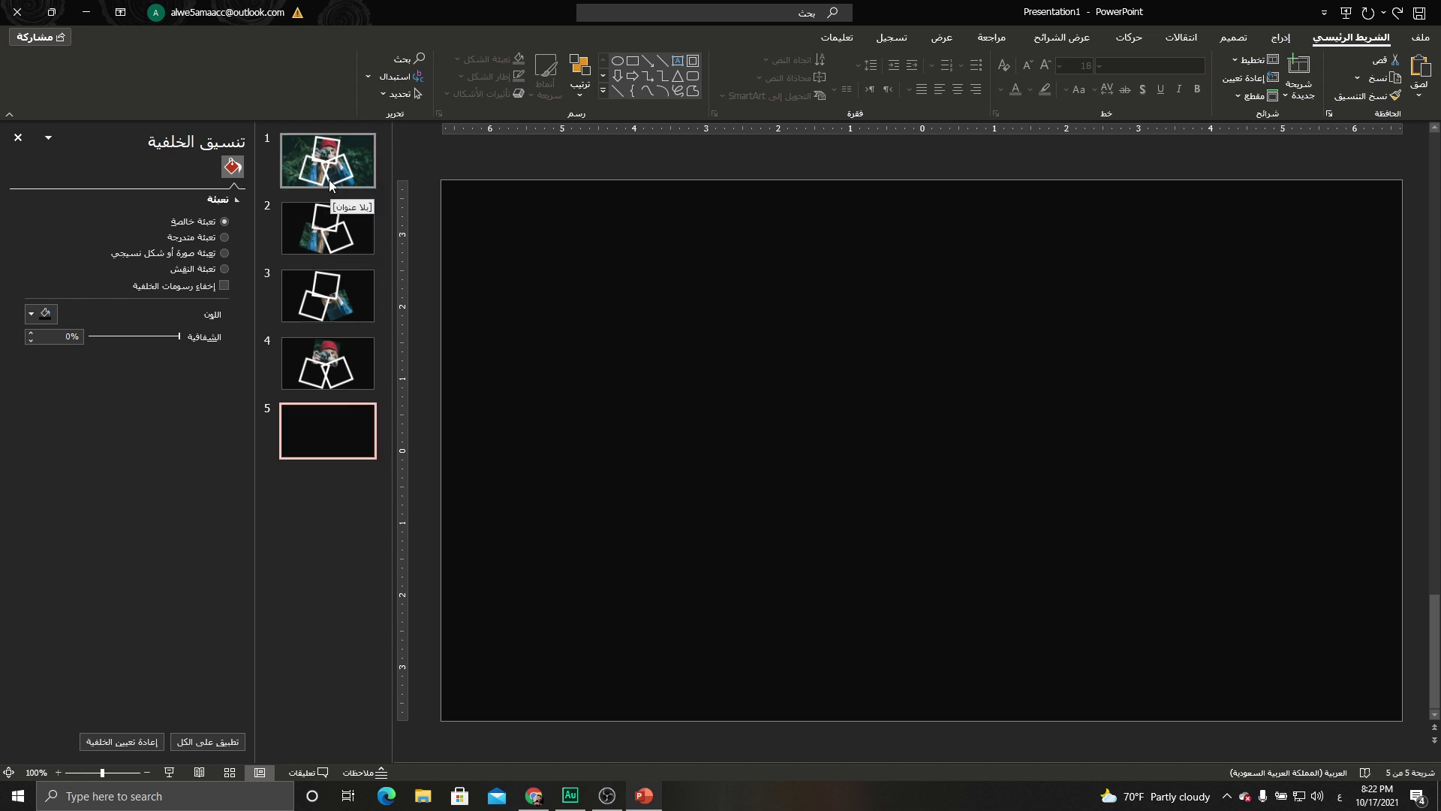
# Cut the camera cut-out photo off slide 4
pyautogui.click(331, 374)
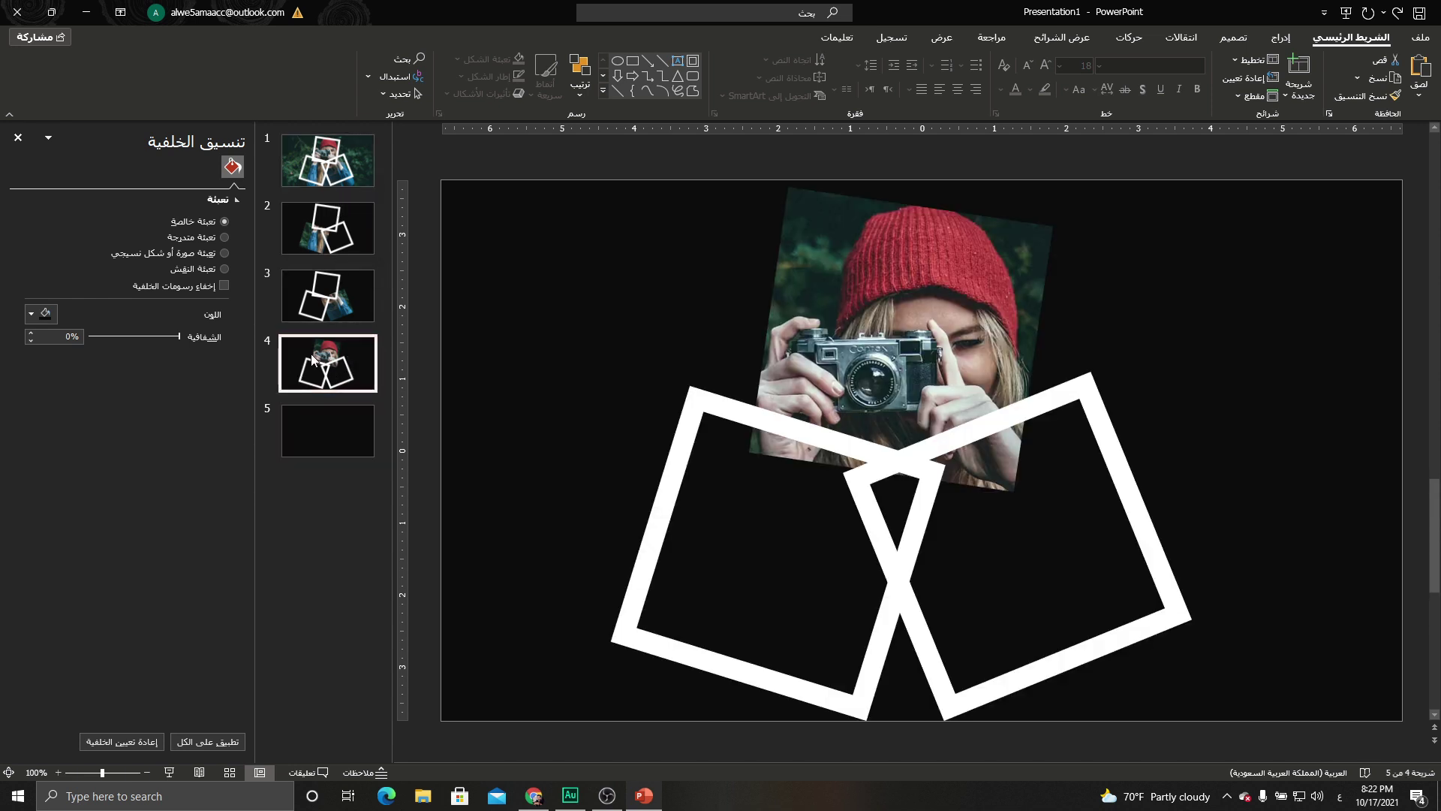
pyautogui.click(879, 247)
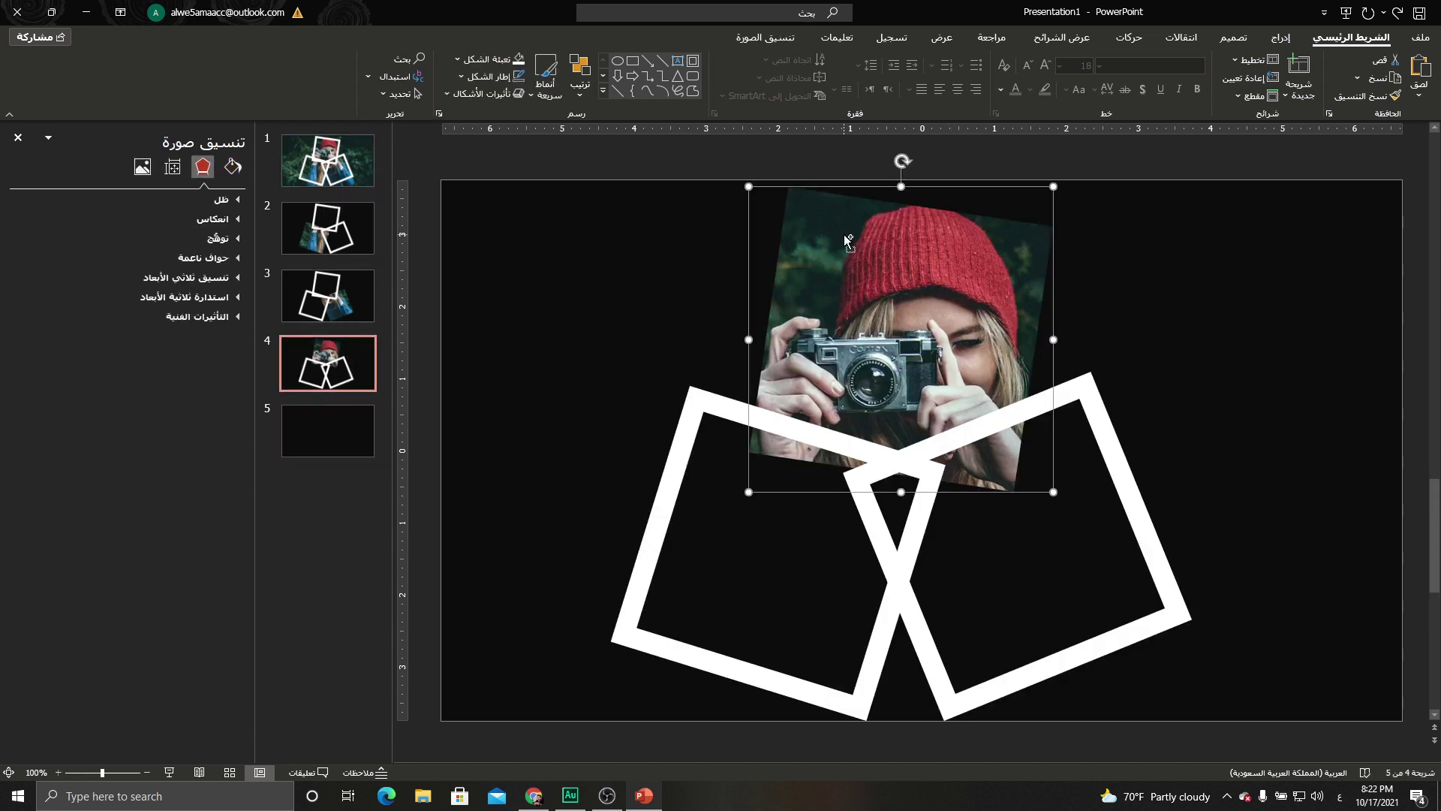
pyautogui.press('Delete')
# Paste the camera cut-out on slide 5, add a copy of slide 1's top white frame, and group them
pyautogui.click(342, 440)
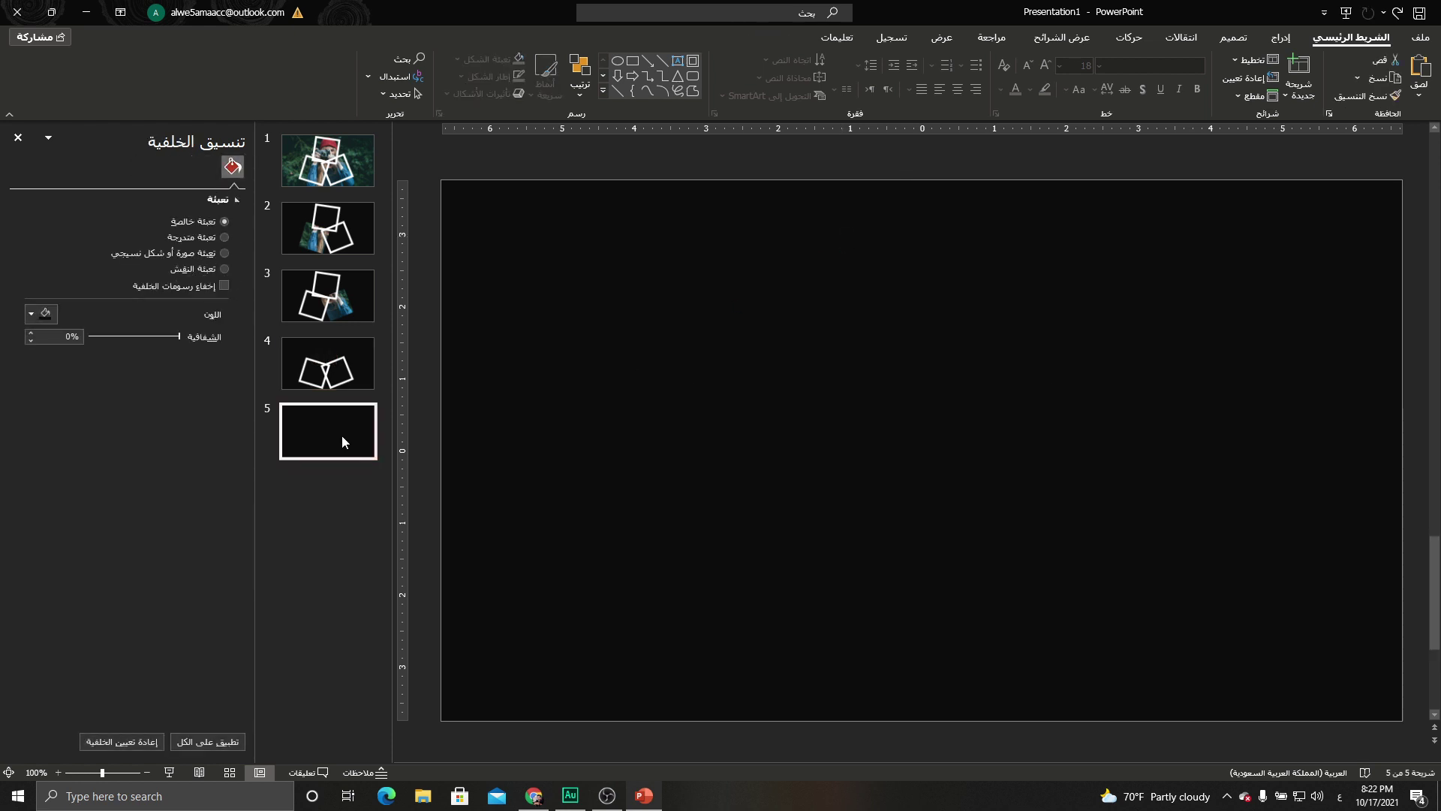
pyautogui.hotkey('ctrl', 'v')
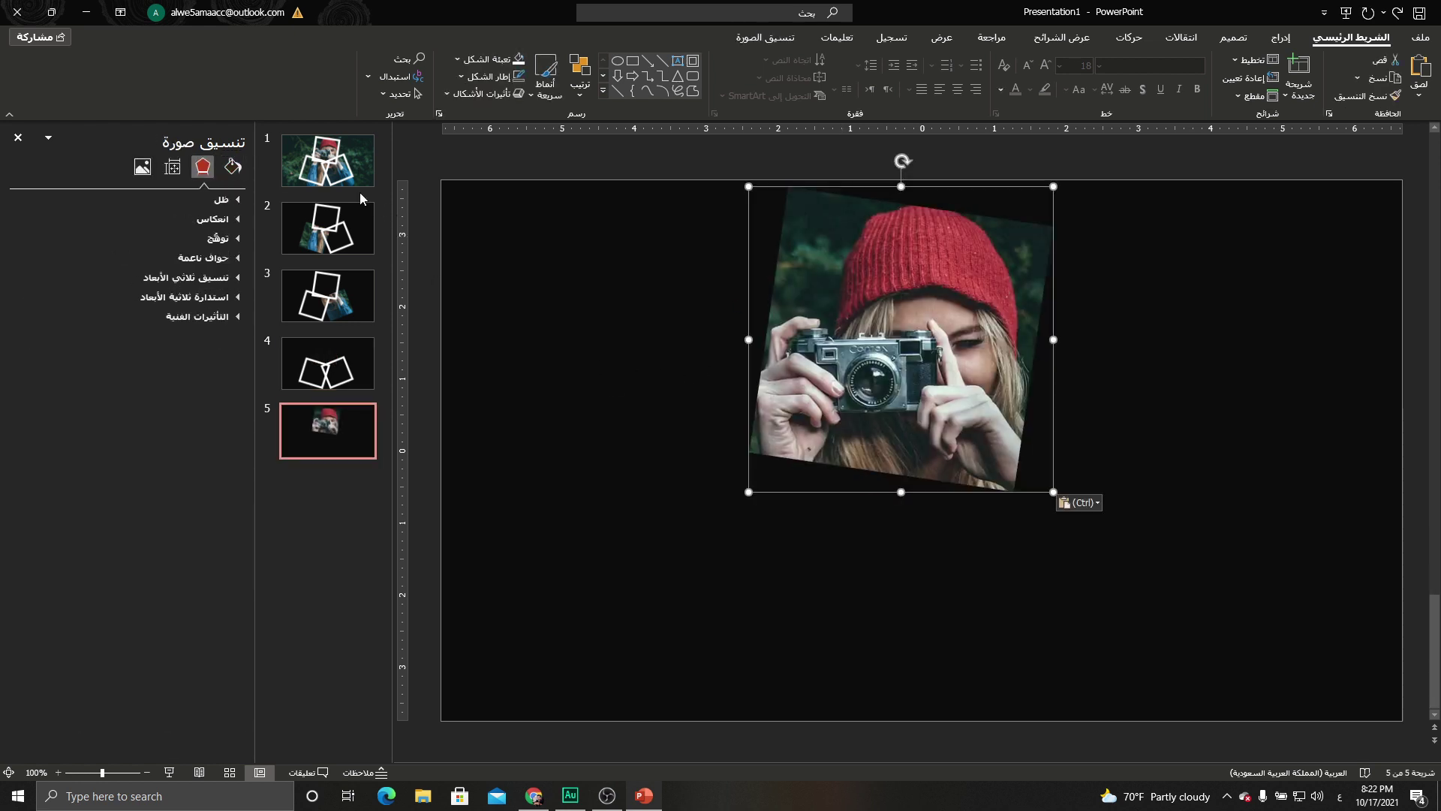
pyautogui.click(353, 180)
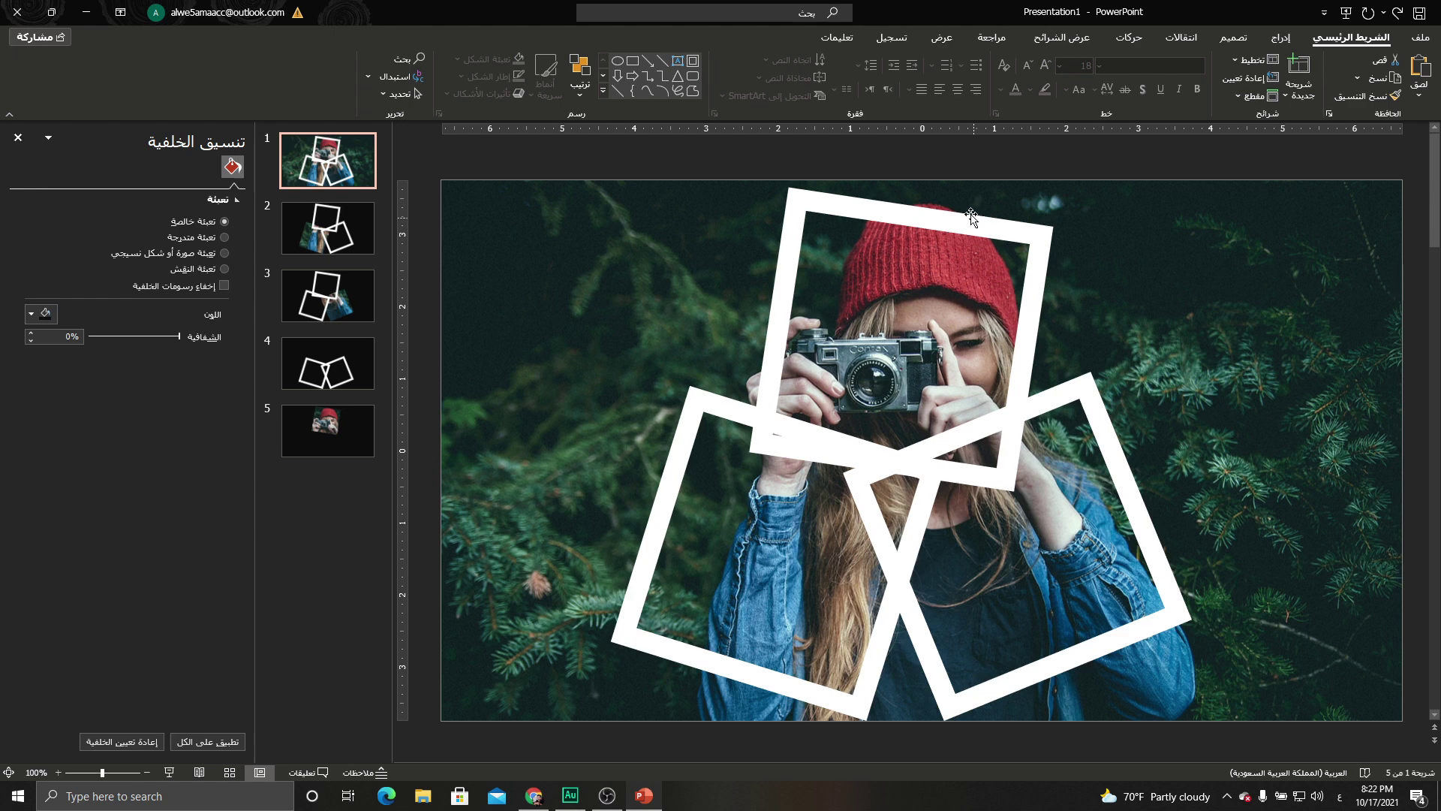
pyautogui.click(830, 201)
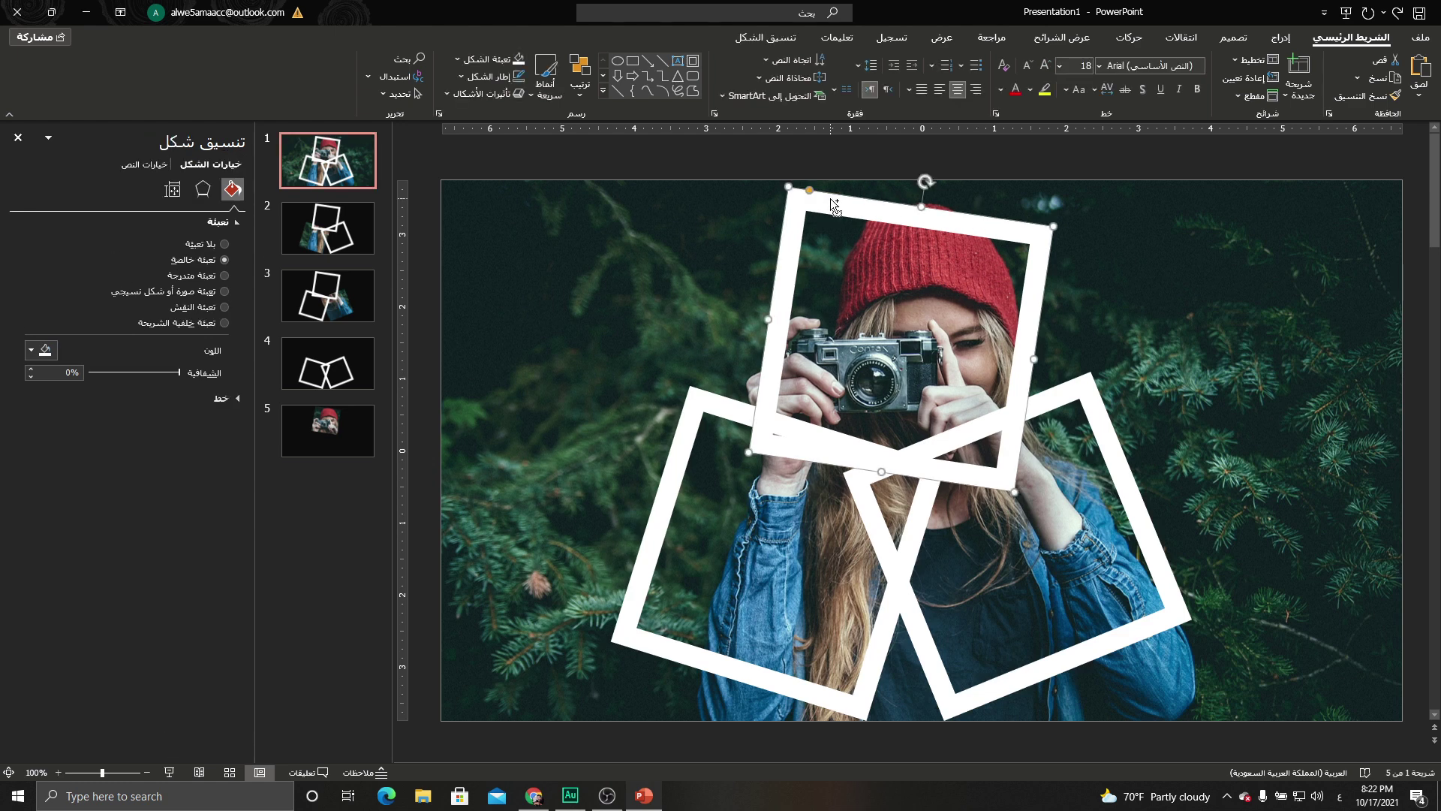
pyautogui.click(329, 430)
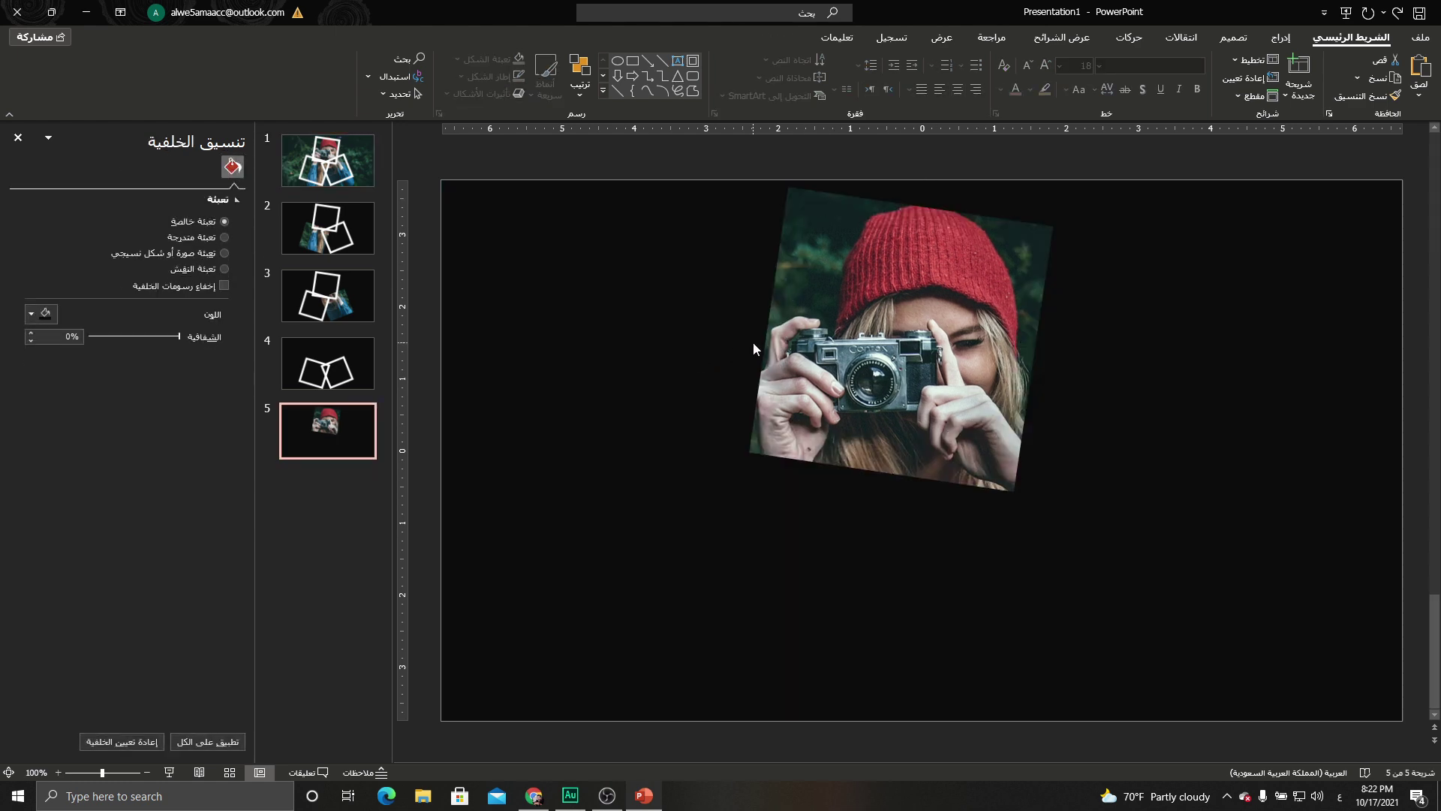
pyautogui.hotkey('ctrl', 'v')
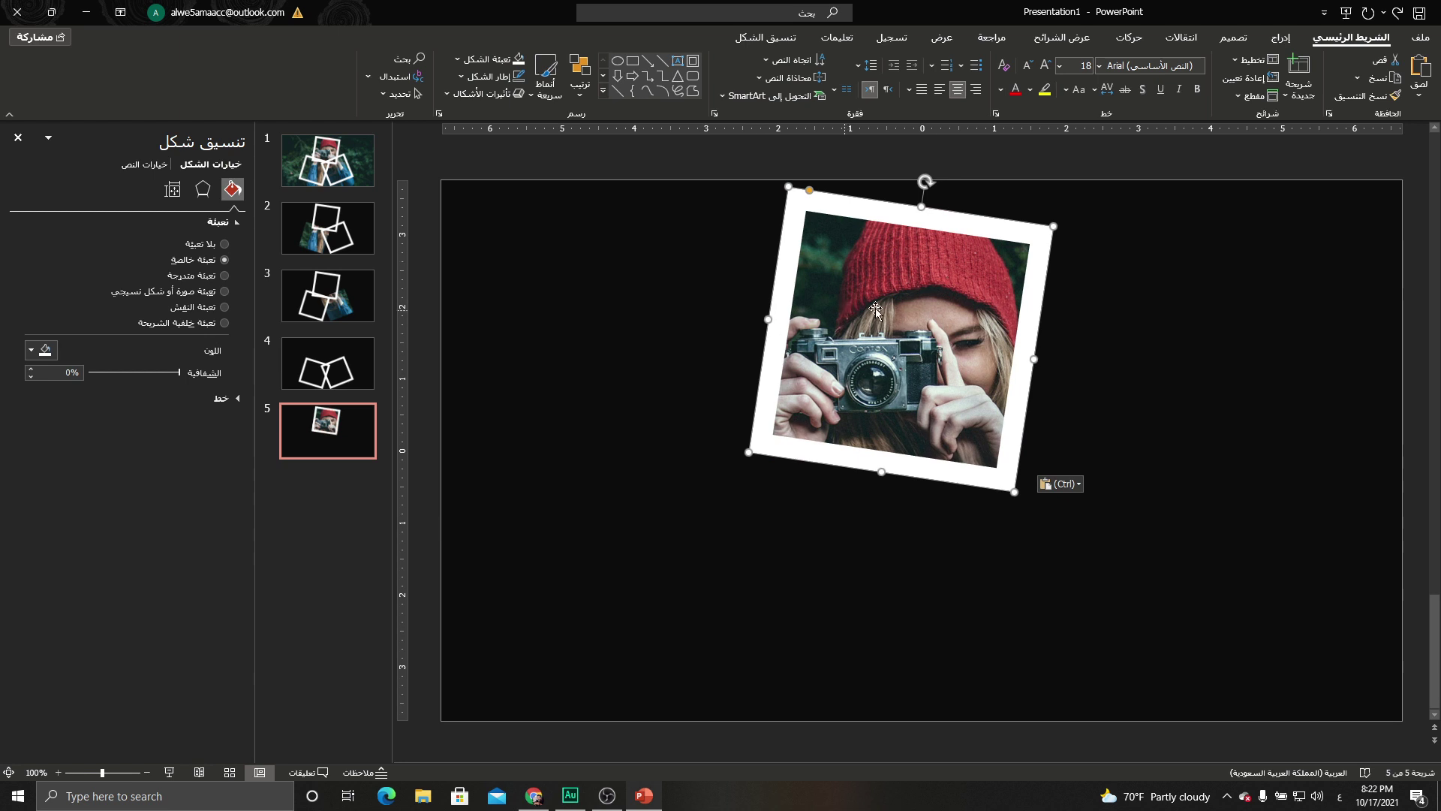
pyautogui.keyDown('shift'); pyautogui.click(889, 301); pyautogui.keyUp('shift')
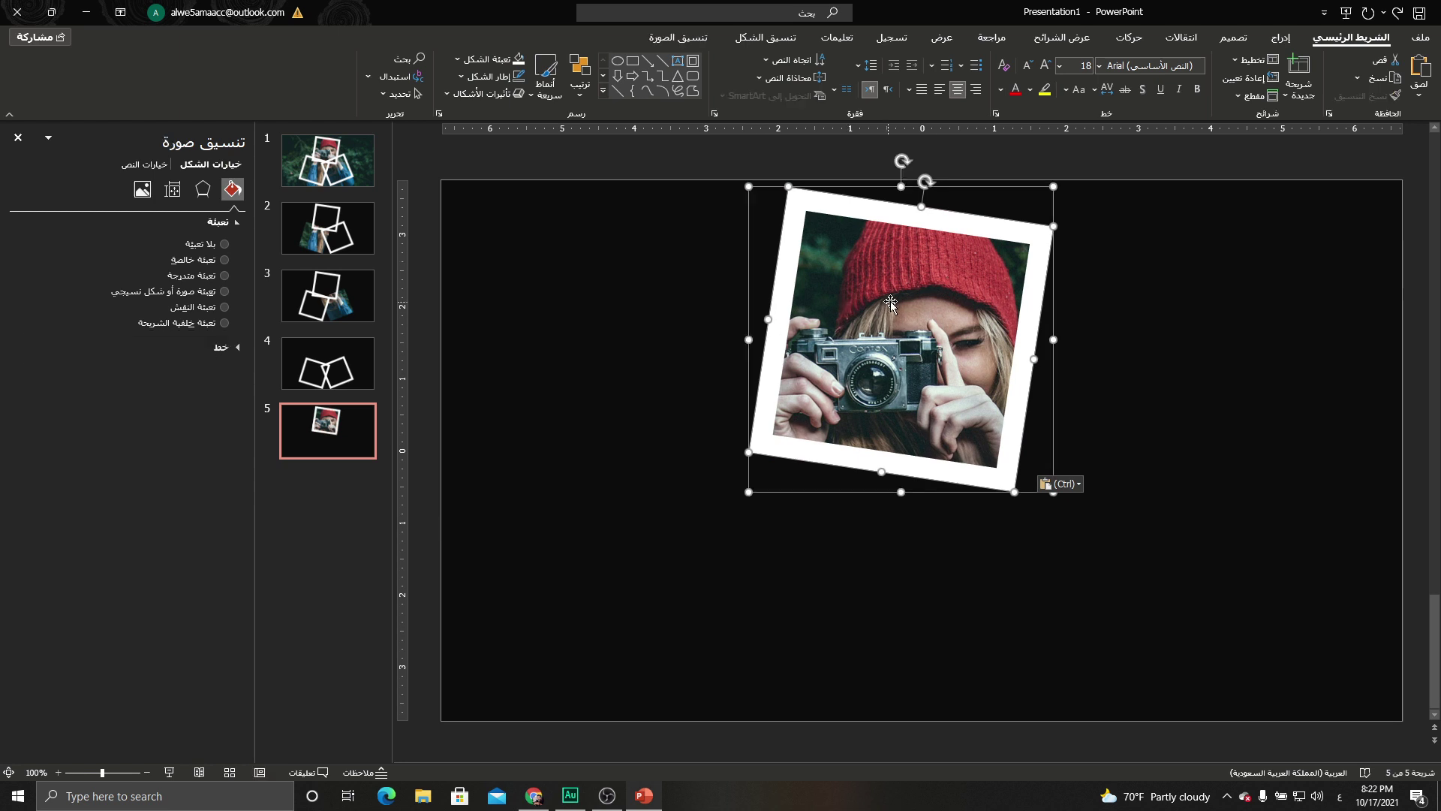
pyautogui.rightClick(848, 202)
pyautogui.moveTo(788, 304)
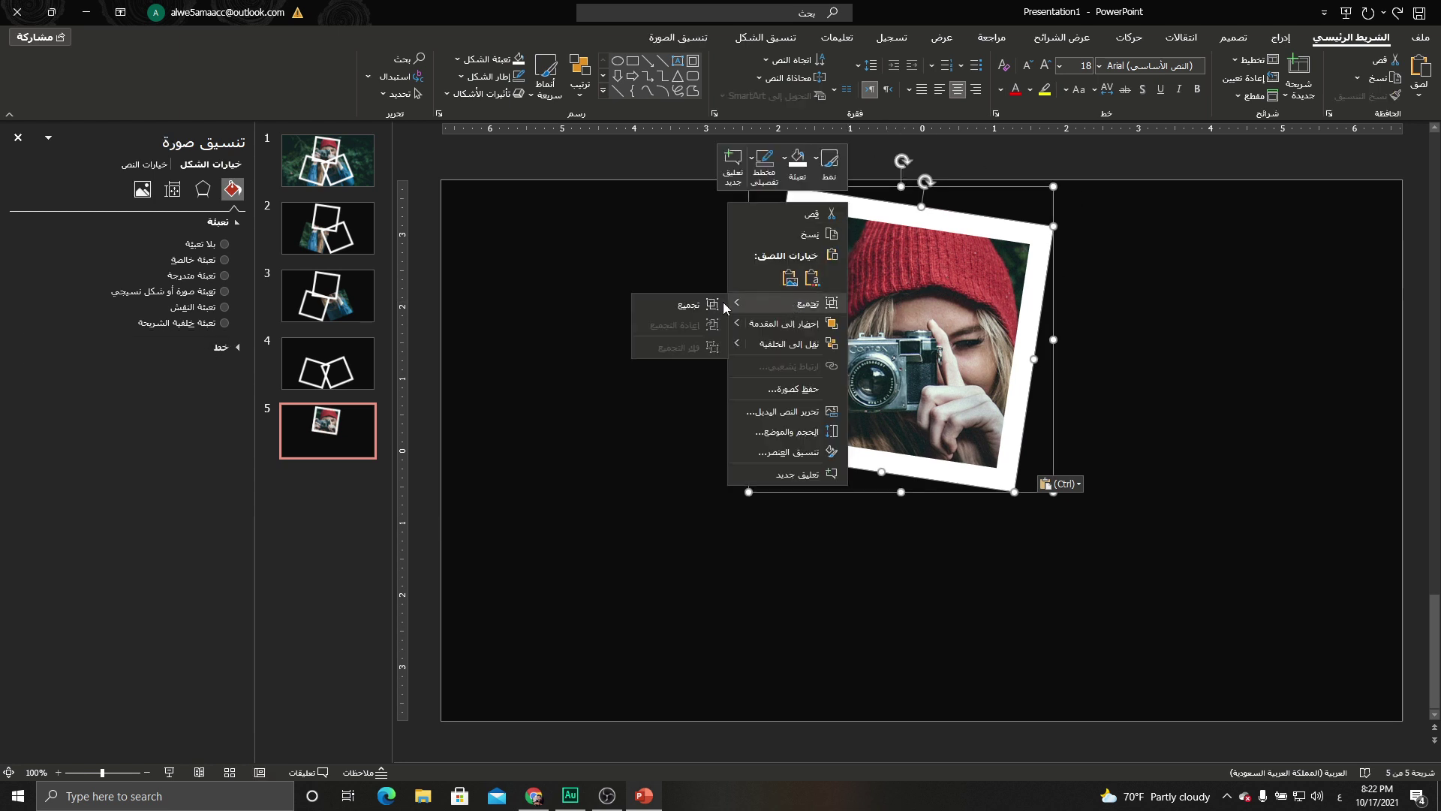
pyautogui.click(659, 304)
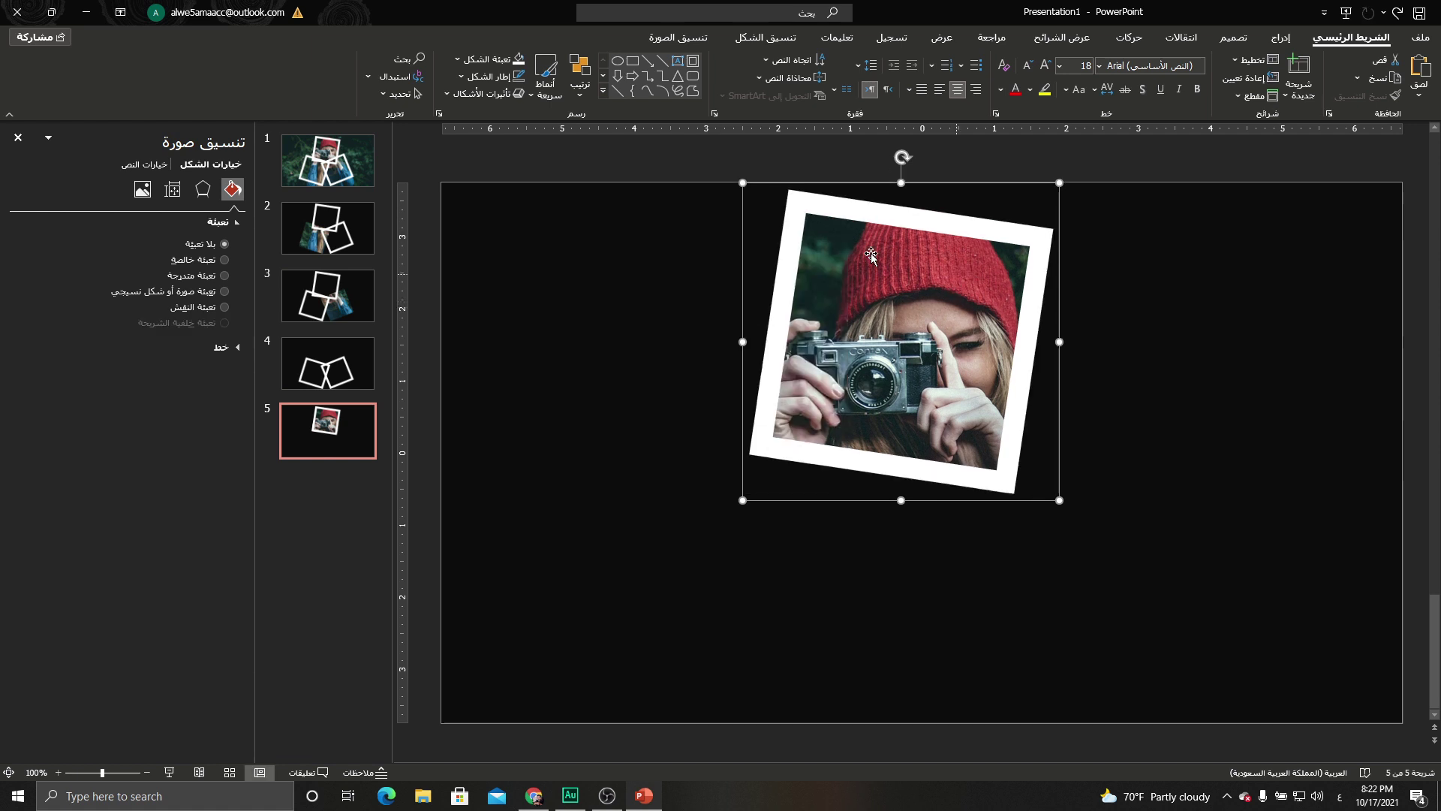
# Delete a leftover frames slide, then move slide 3's cut-out and a lower-right frame copy to the polaroid slide
pyautogui.click(322, 368)
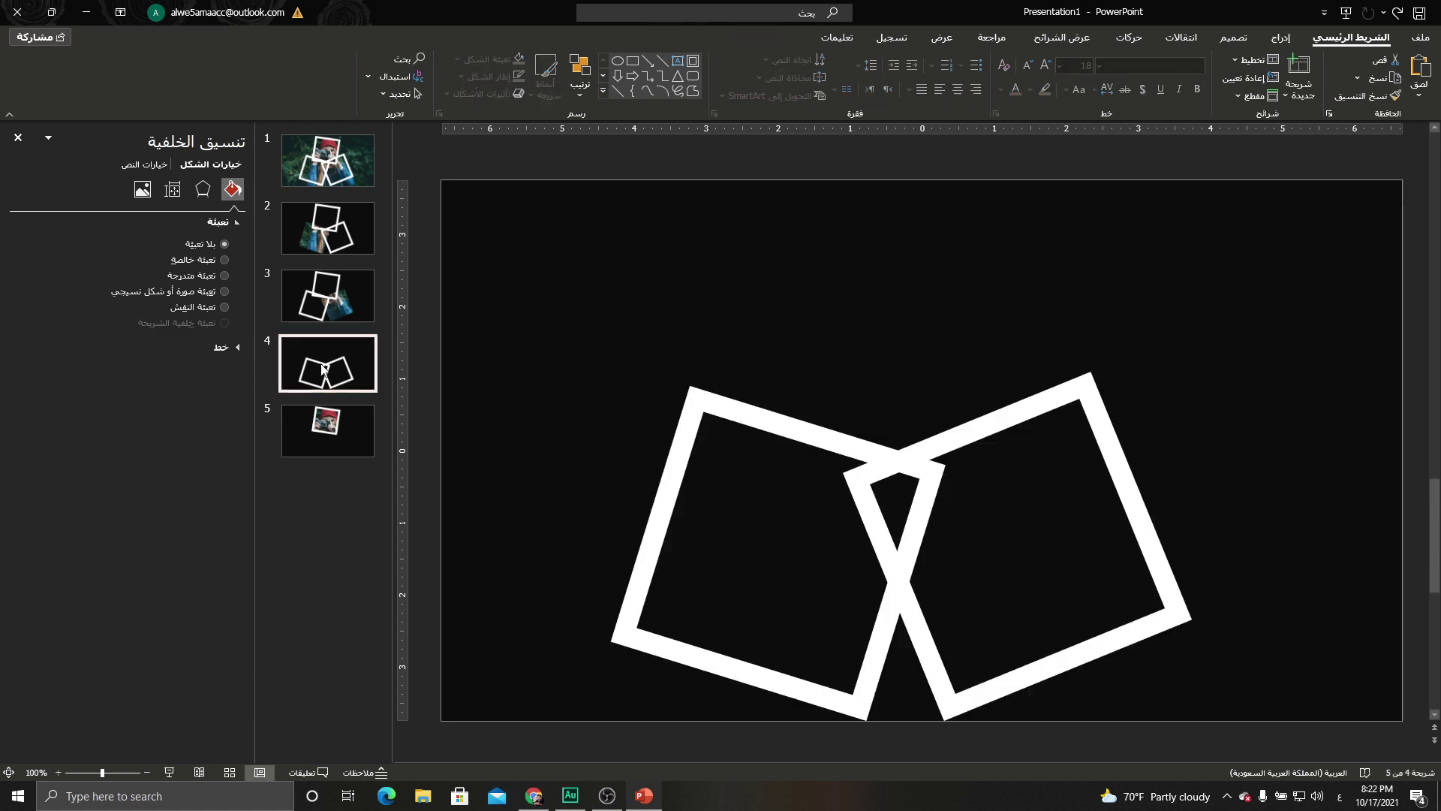
pyautogui.press('Delete')
pyautogui.click(328, 296)
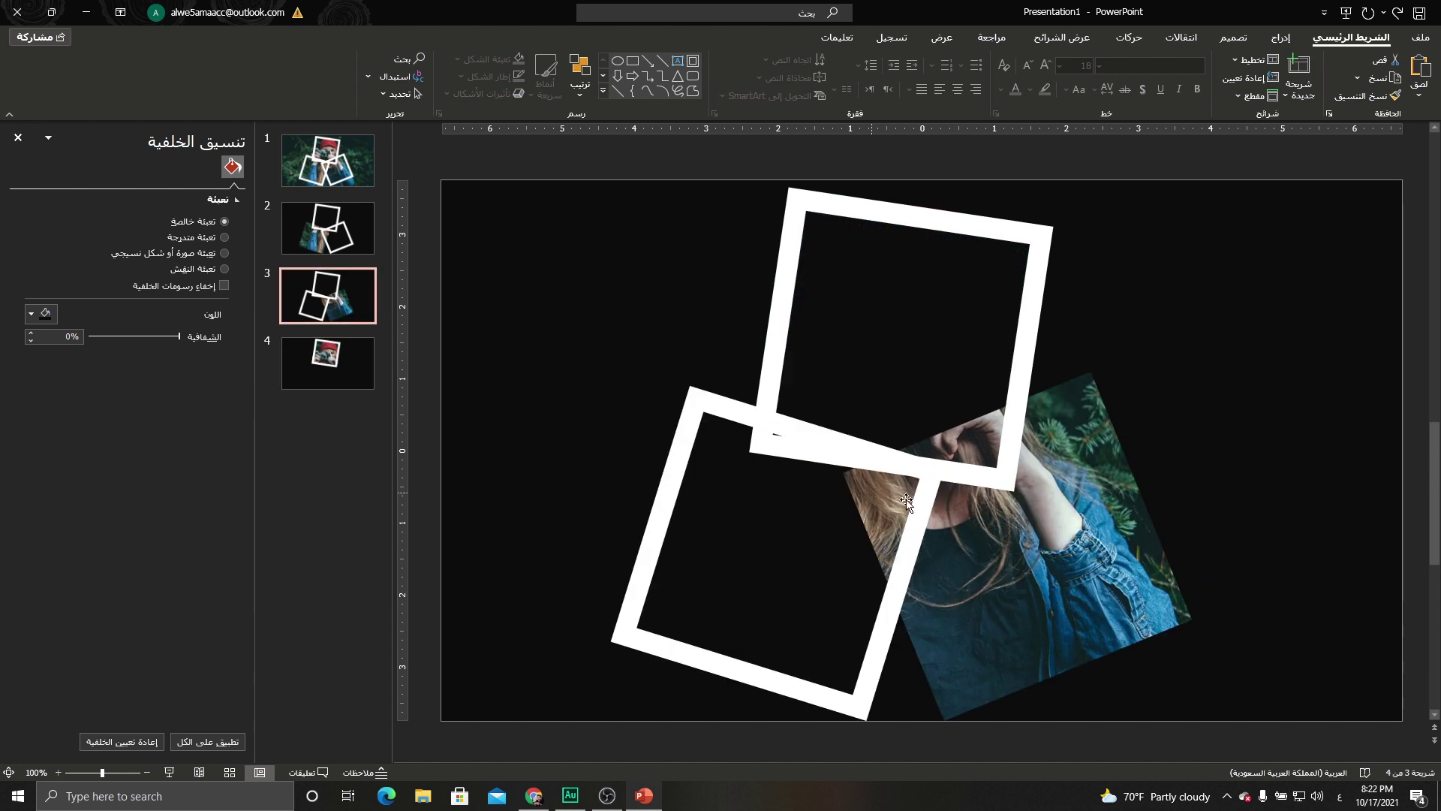
pyautogui.click(1062, 505)
pyautogui.press('Delete')
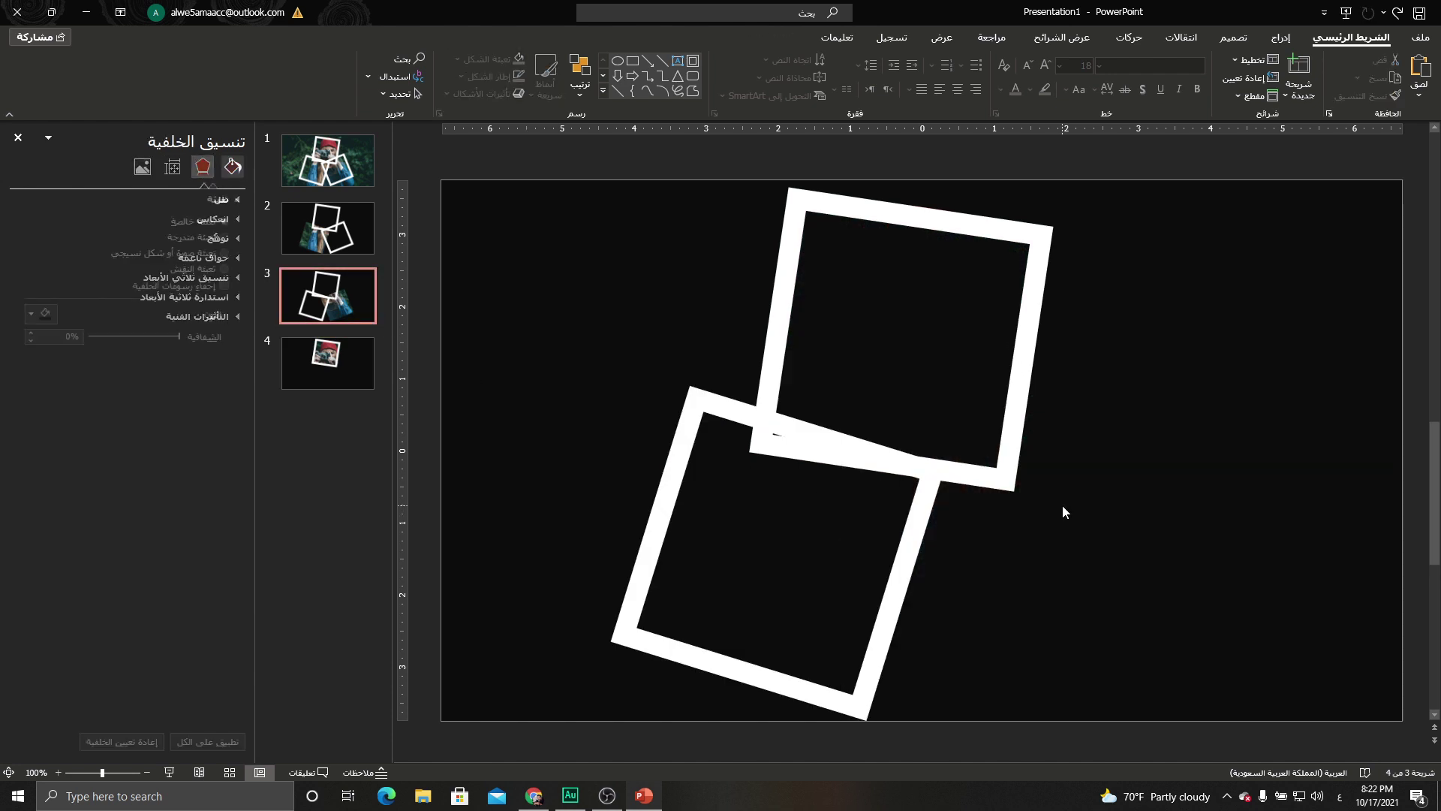
pyautogui.click(348, 349)
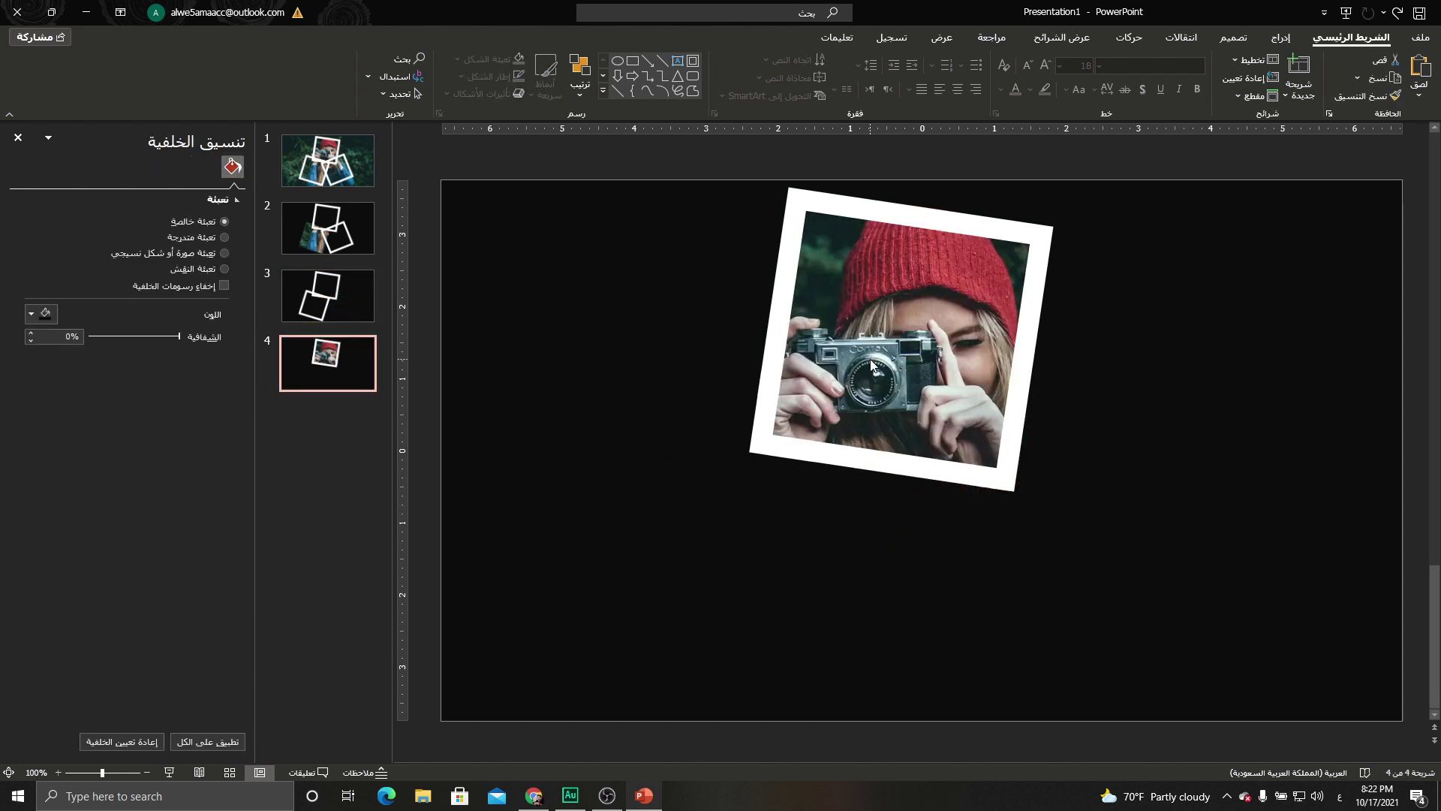
pyautogui.hotkey('ctrl', 'v')
pyautogui.click(327, 160)
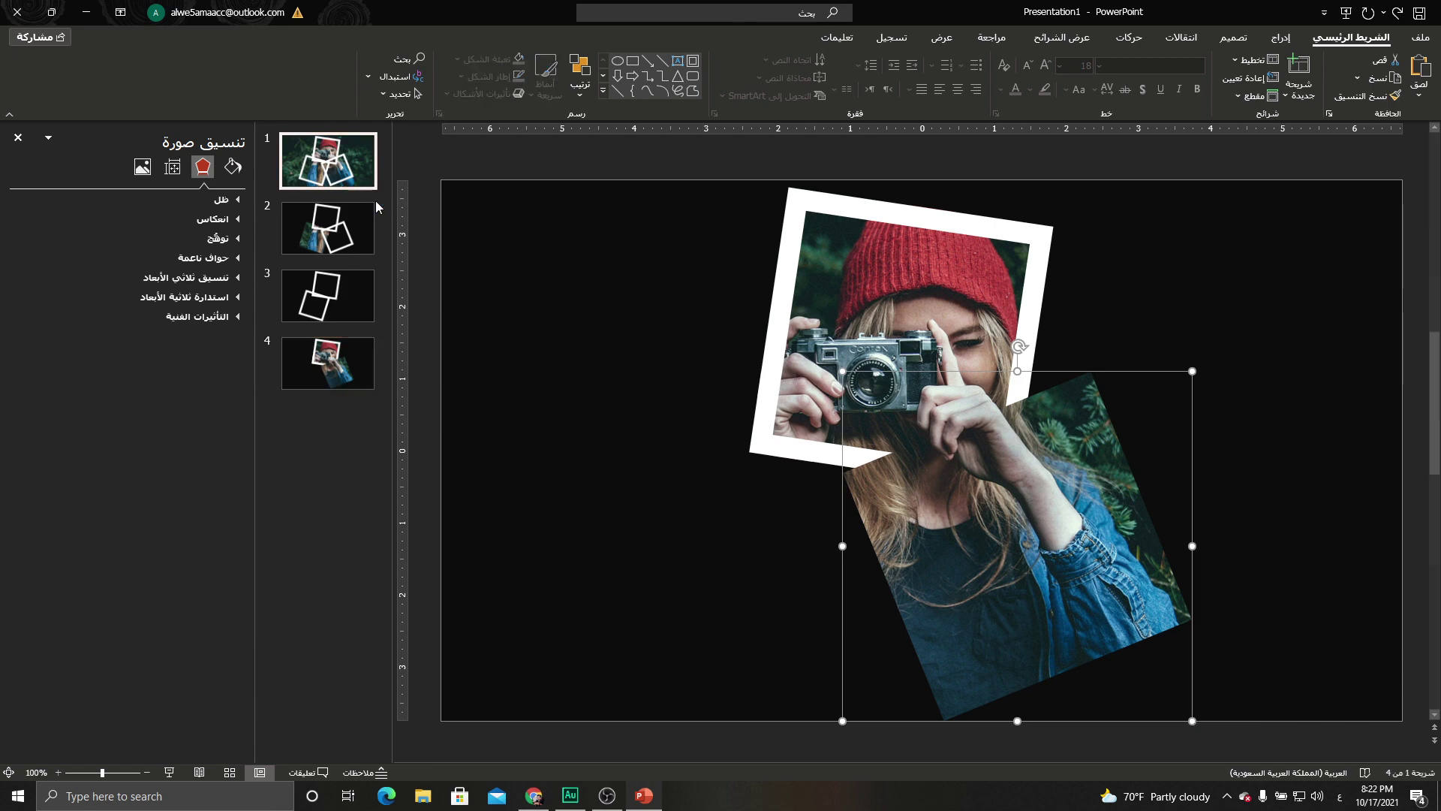
pyautogui.click(1087, 391)
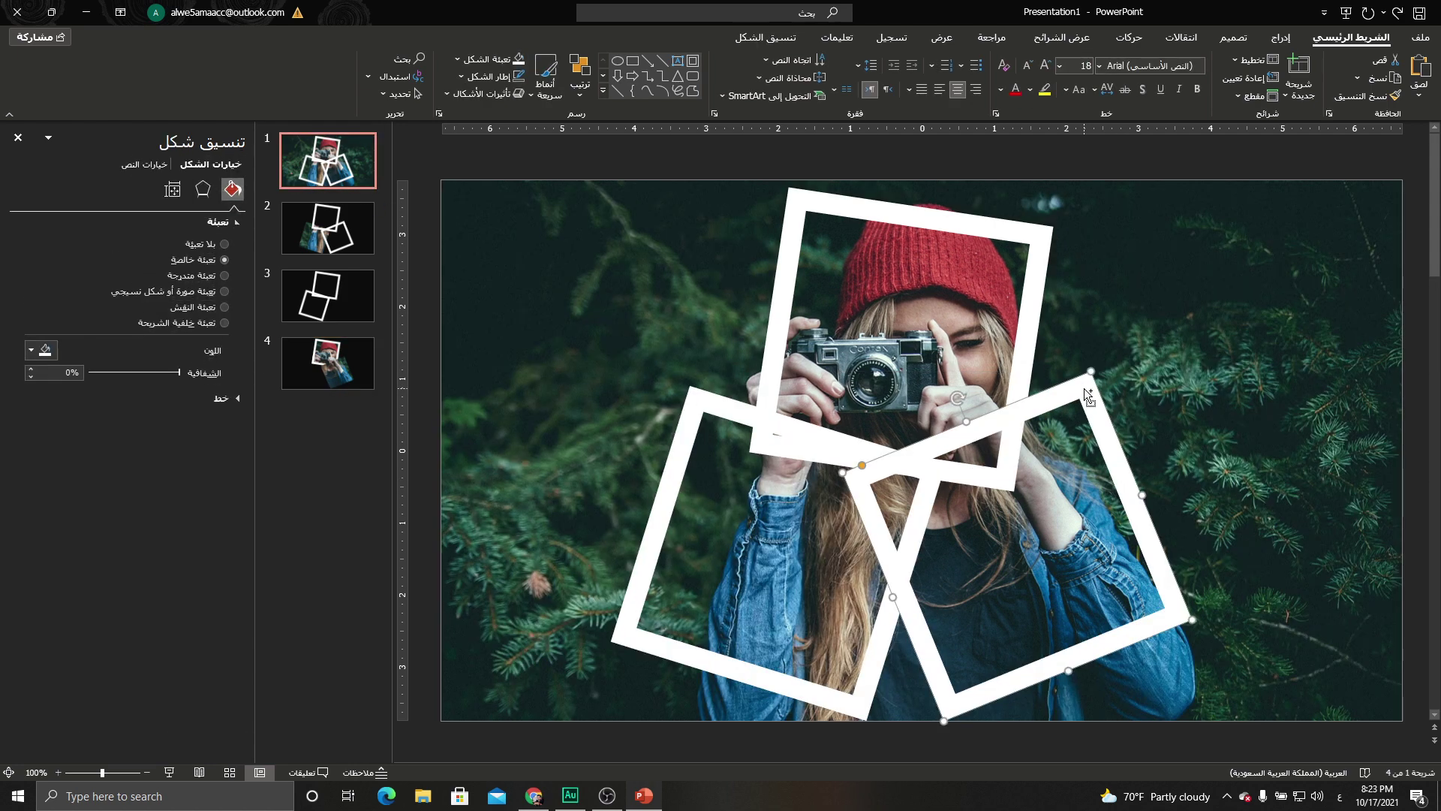
pyautogui.click(328, 363)
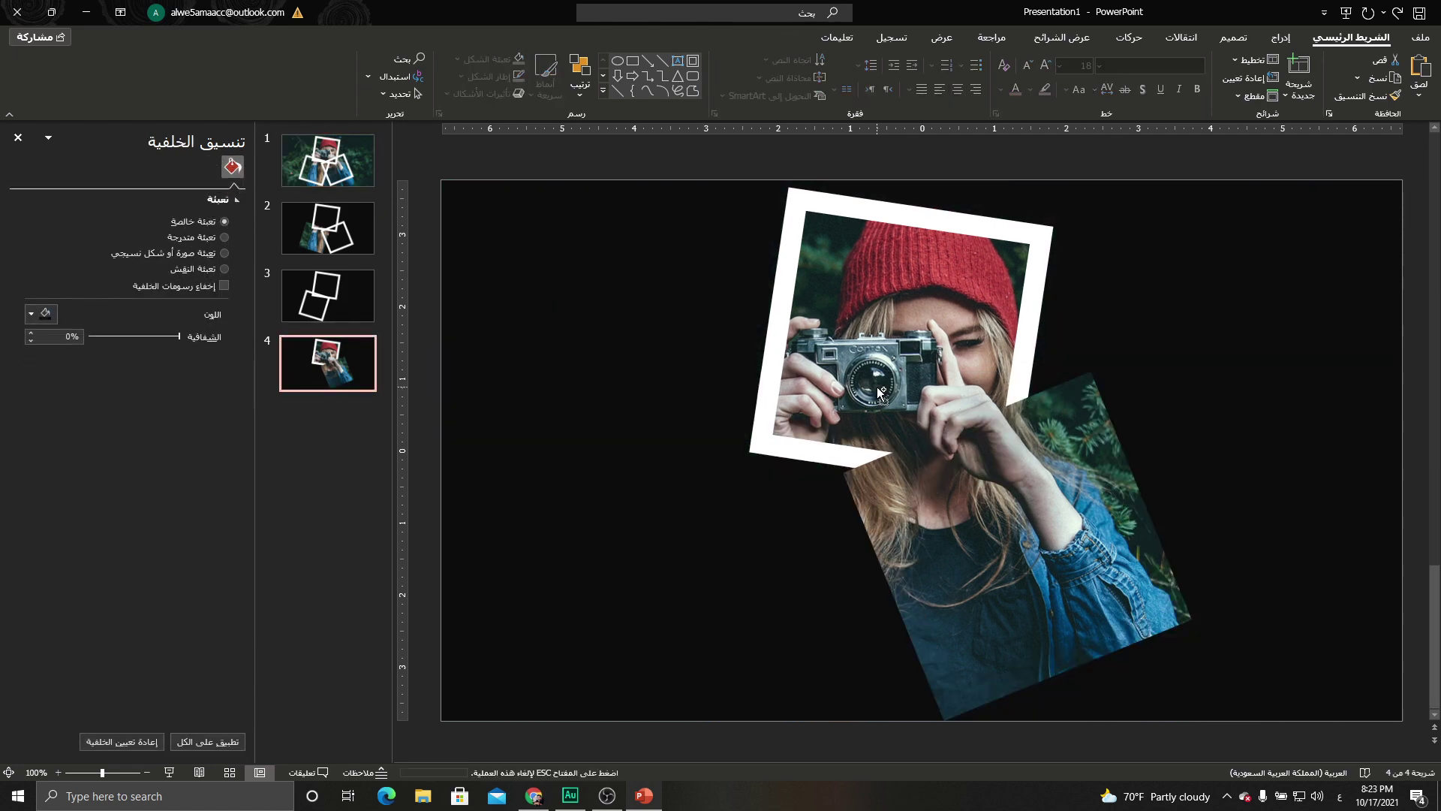
pyautogui.hotkey('ctrl', 'v')
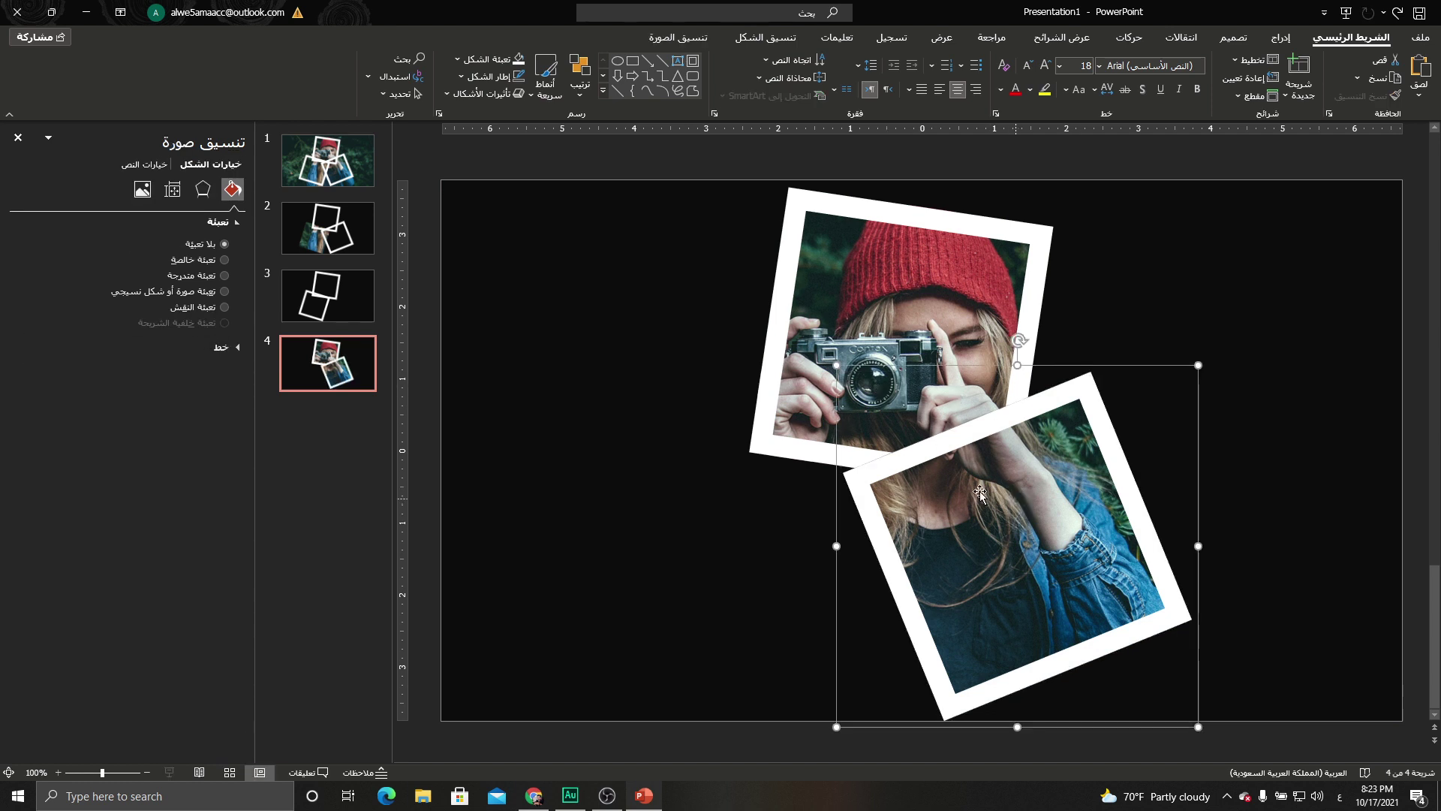
# Move slide 2's cut-out and a left frame copy to the polaroid slide, deleting the empty-frames slides
pyautogui.click(327, 295)
pyautogui.press('Delete')
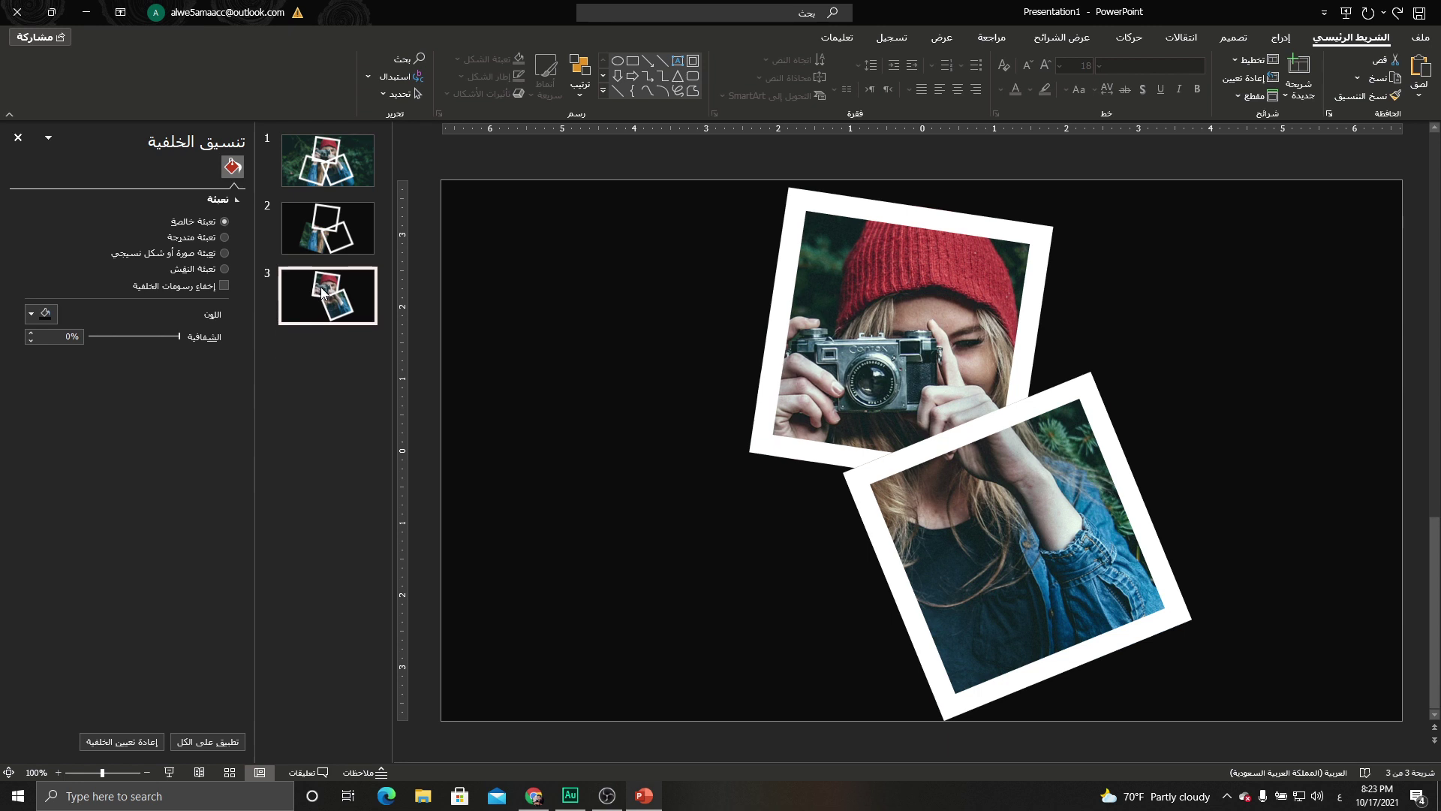
pyautogui.click(327, 227)
pyautogui.click(706, 494)
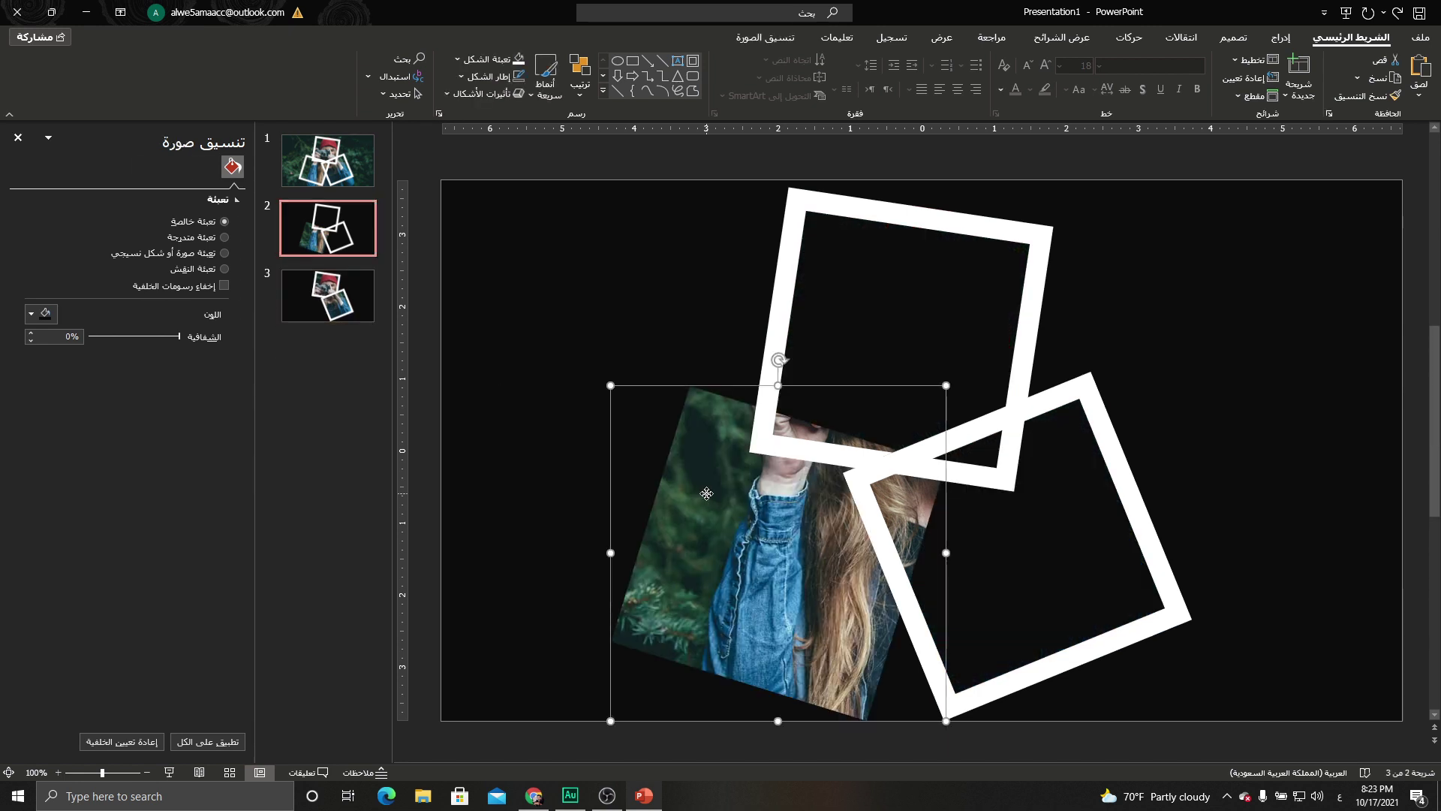
pyautogui.press('Delete')
pyautogui.click(346, 300)
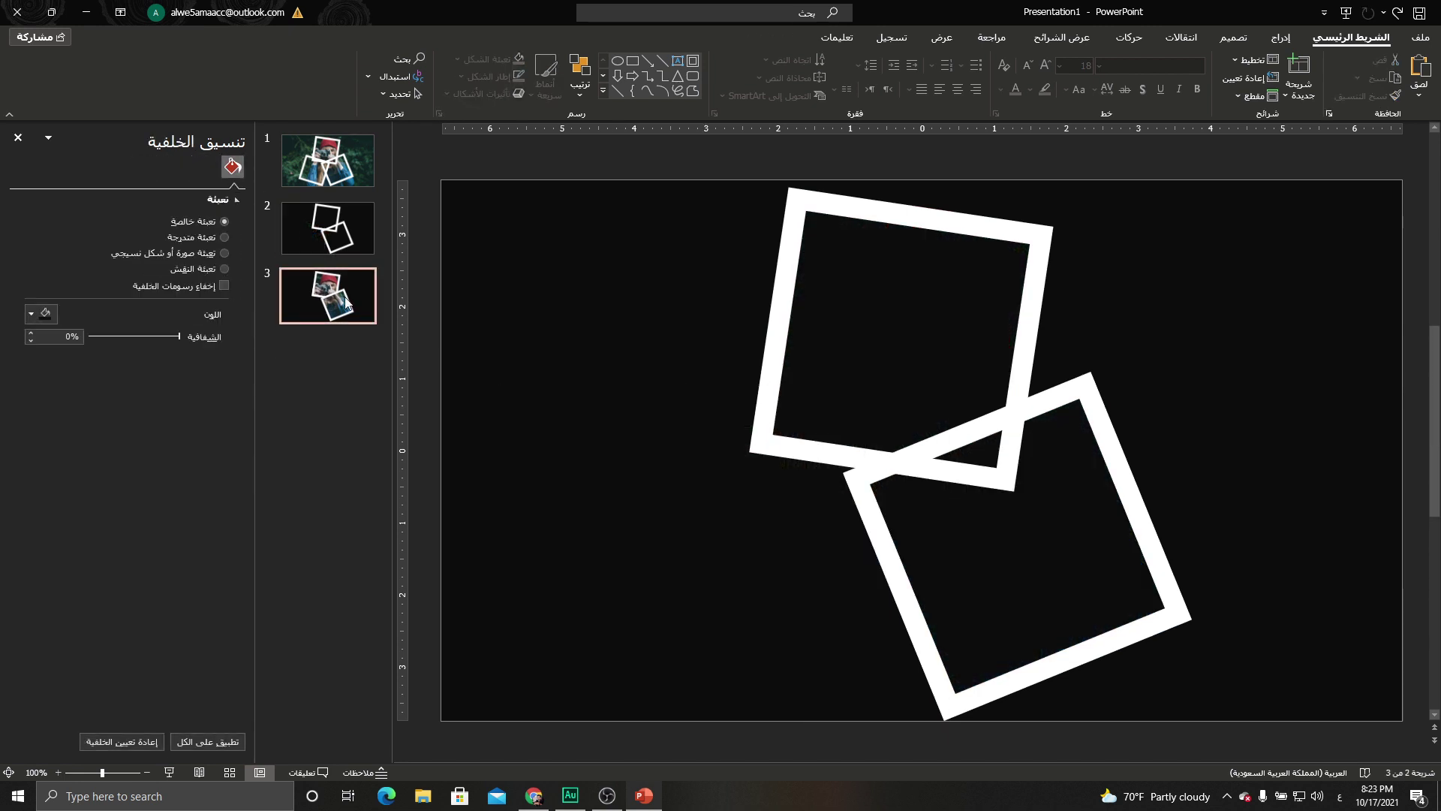
pyautogui.hotkey('ctrl', 'v')
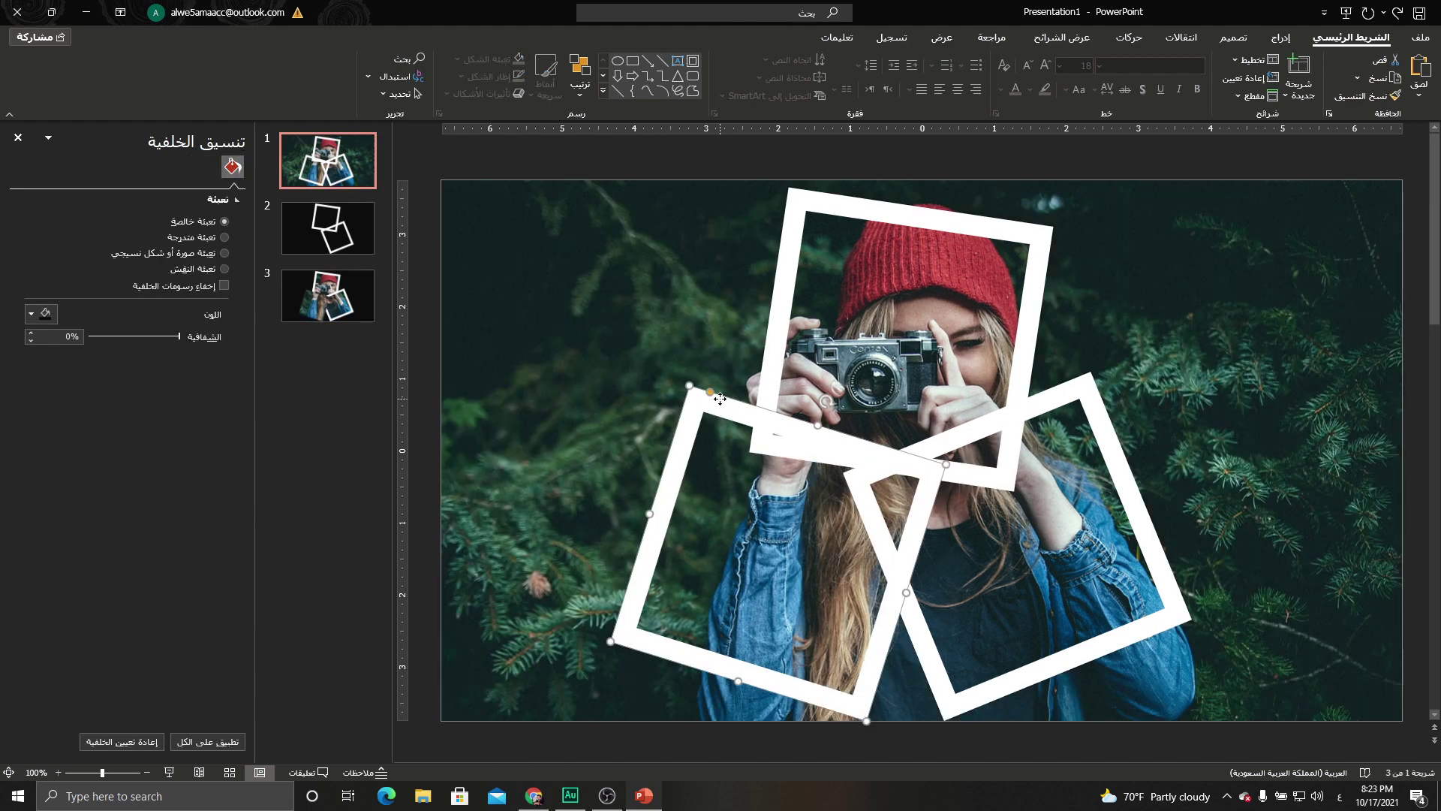
pyautogui.click(719, 399)
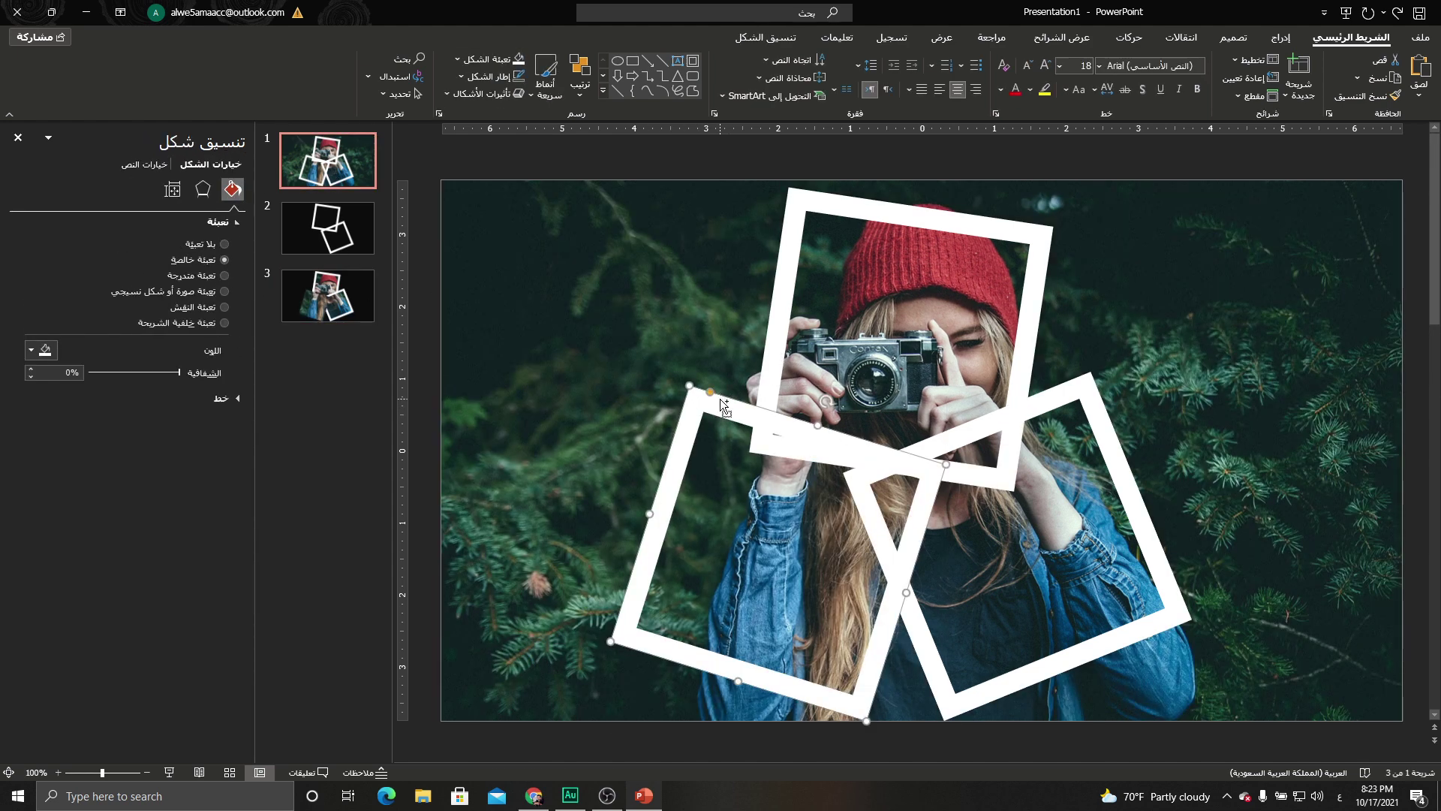
pyautogui.click(327, 296)
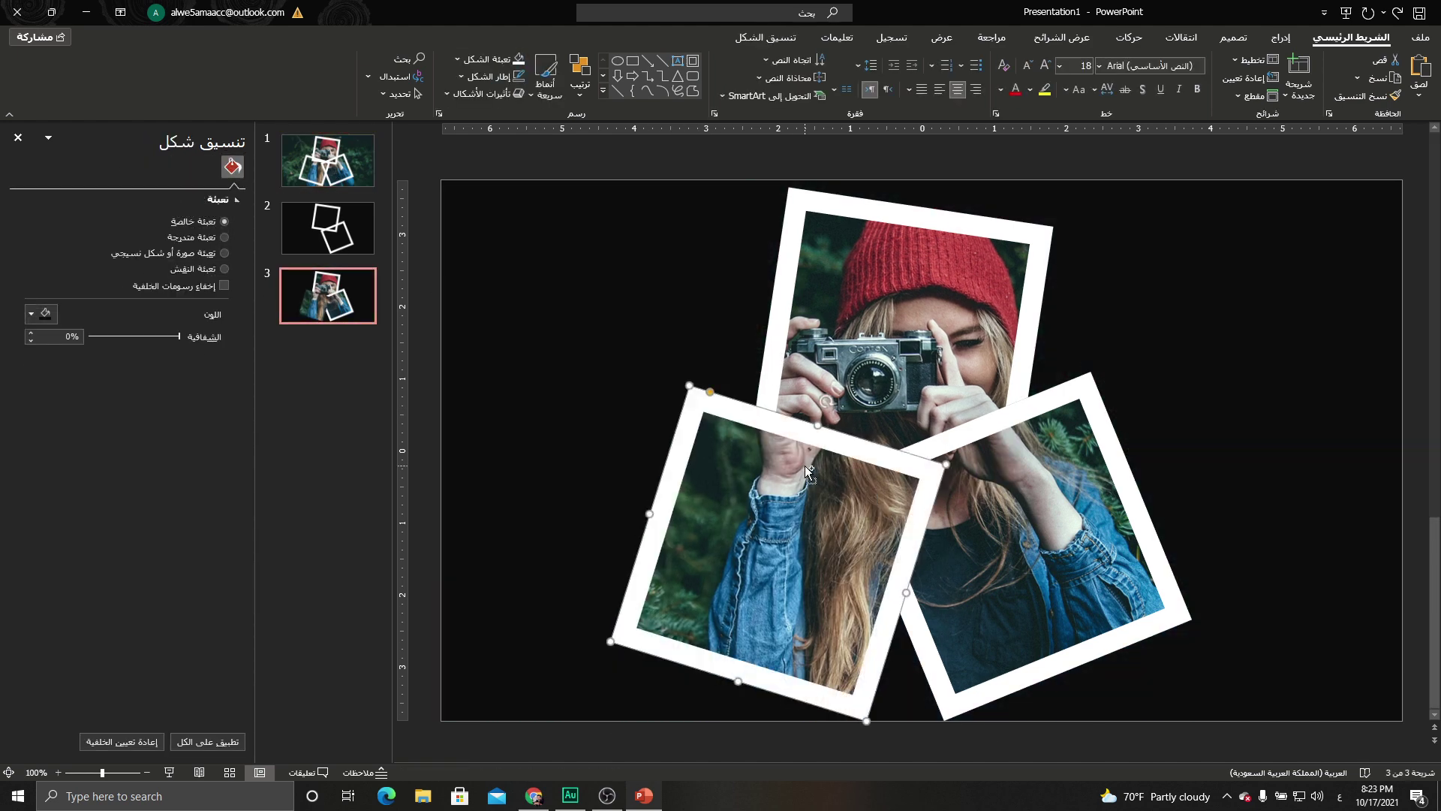
pyautogui.hotkey('ctrl', 'v')
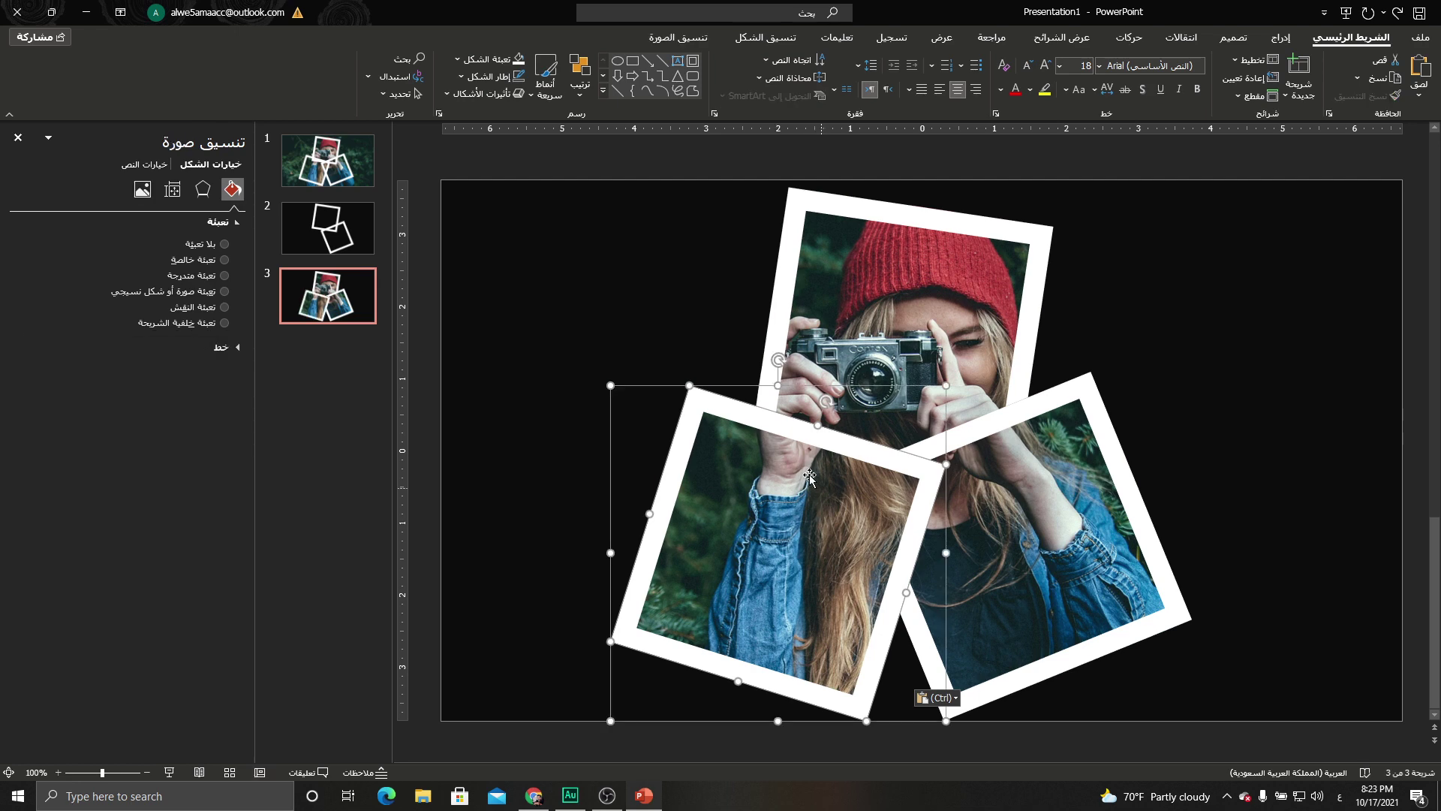
pyautogui.click(343, 247)
pyautogui.press('Delete')
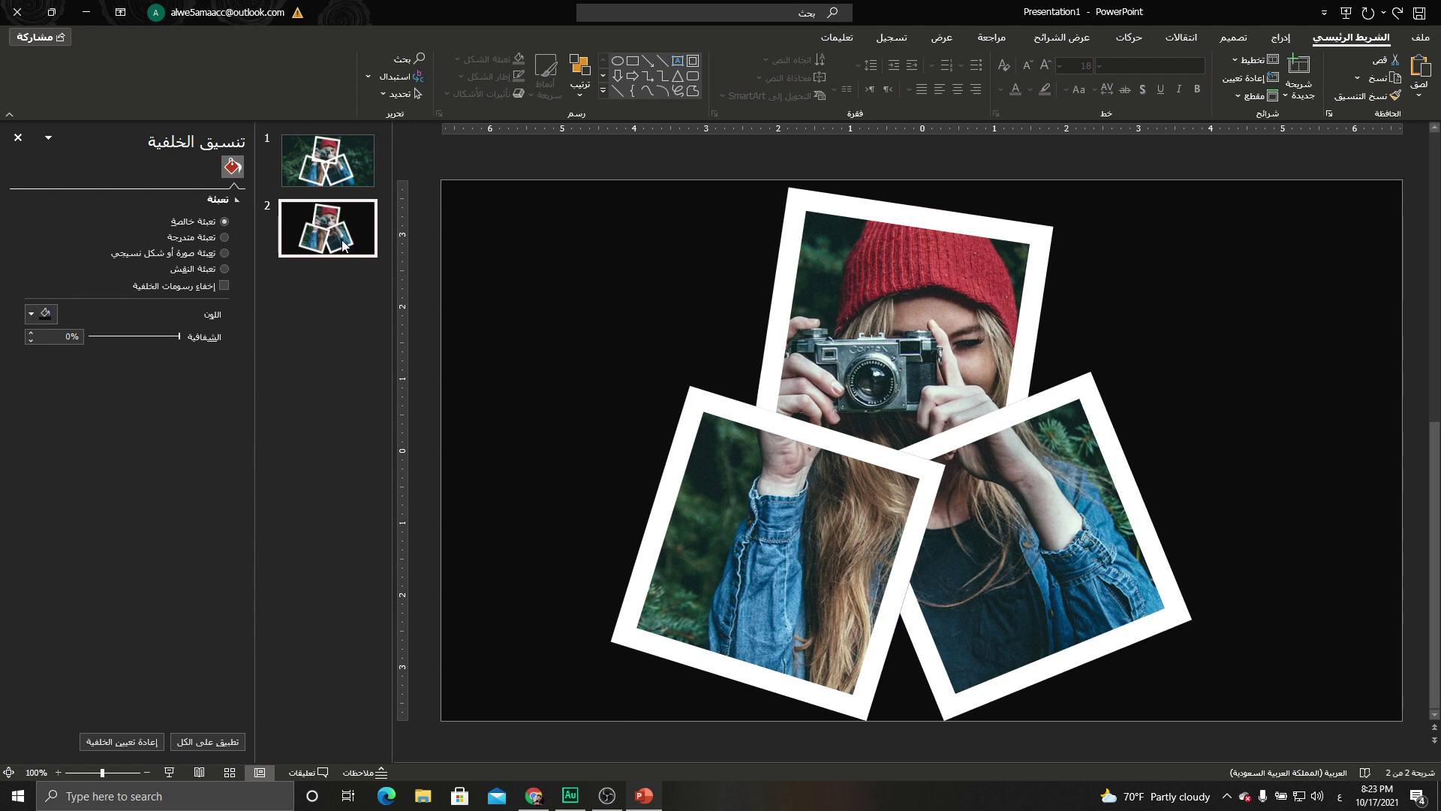
# Copy the full-slide forest photo from slide 1 onto slide 2 and send it to the back
pyautogui.press('Up')
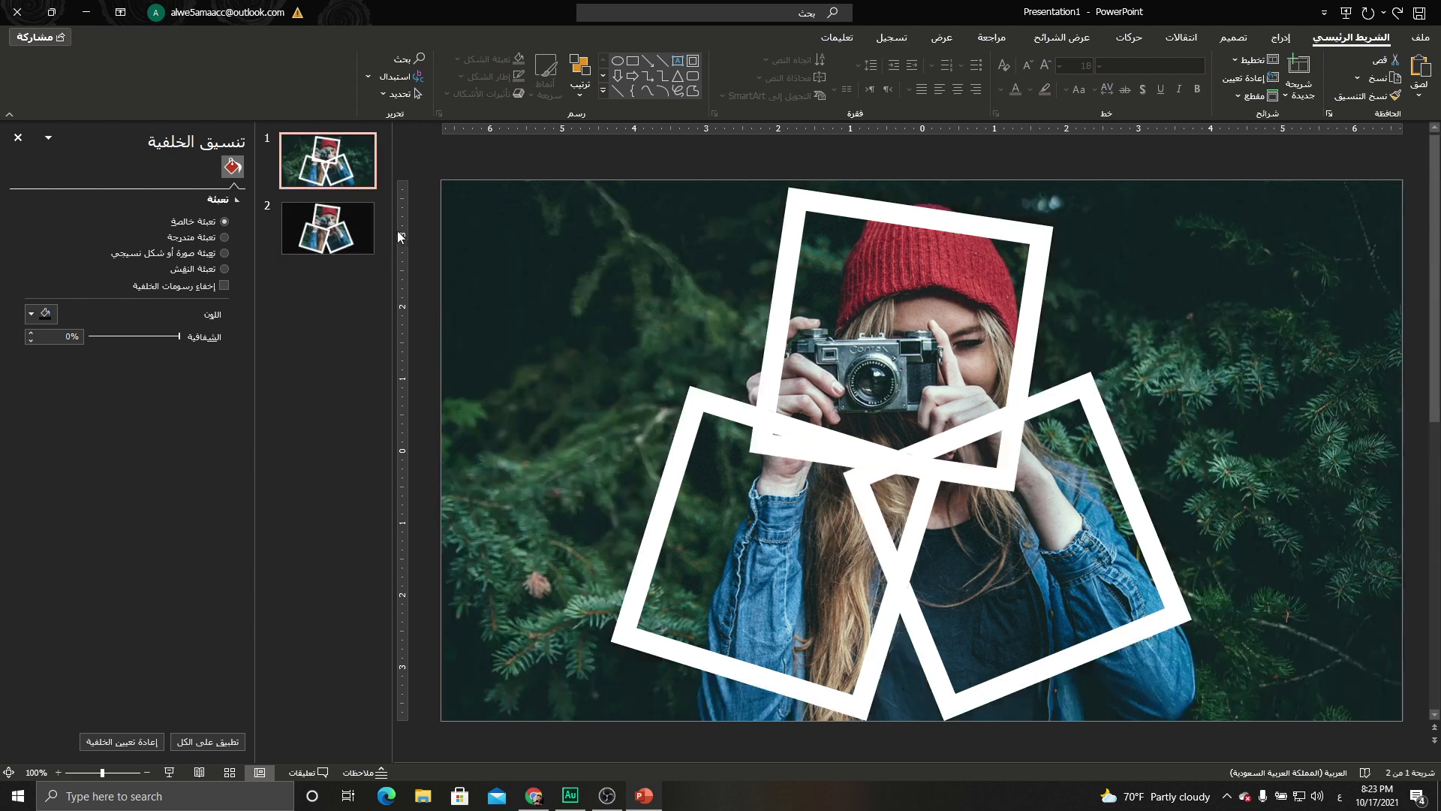
pyautogui.click(522, 233)
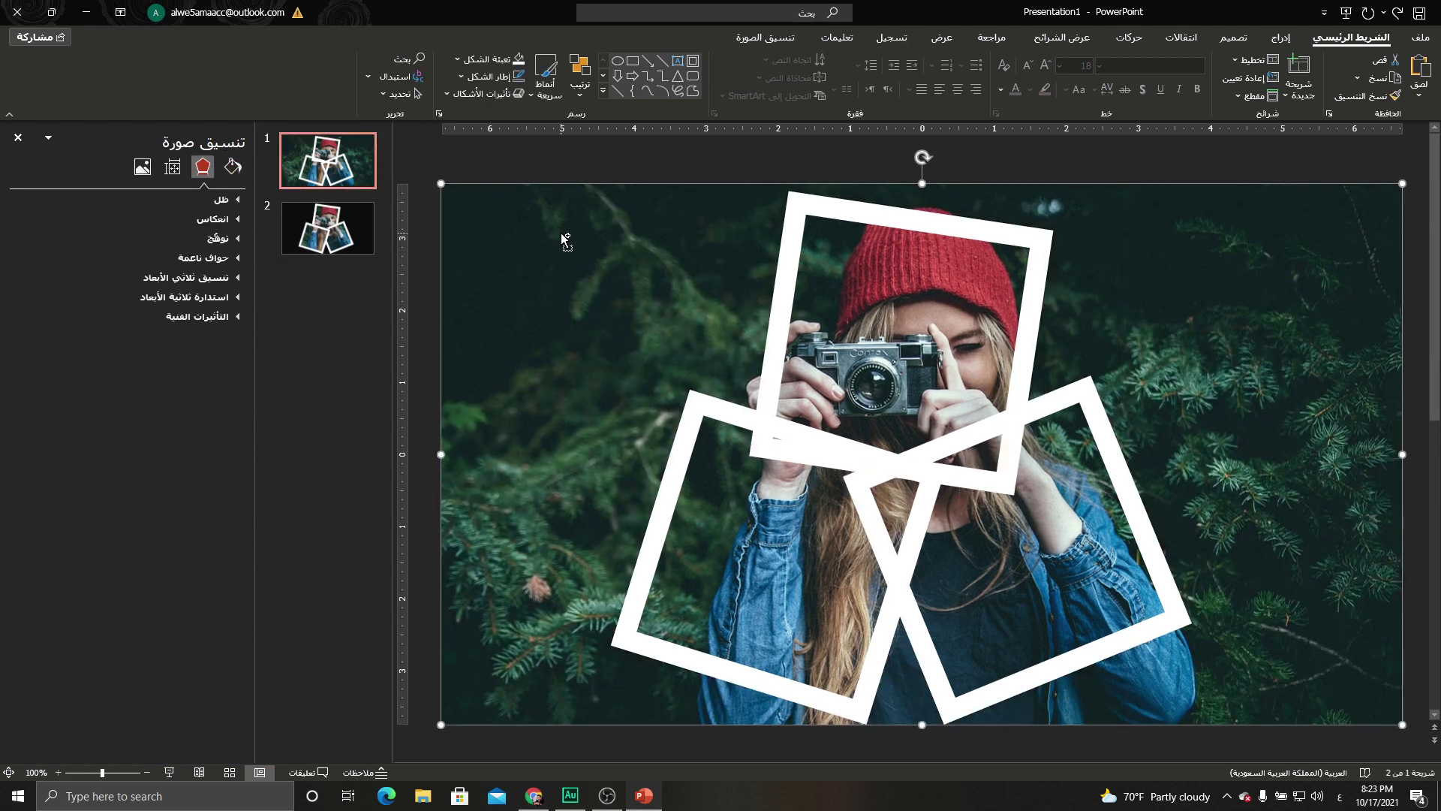
pyautogui.press('pagedown')
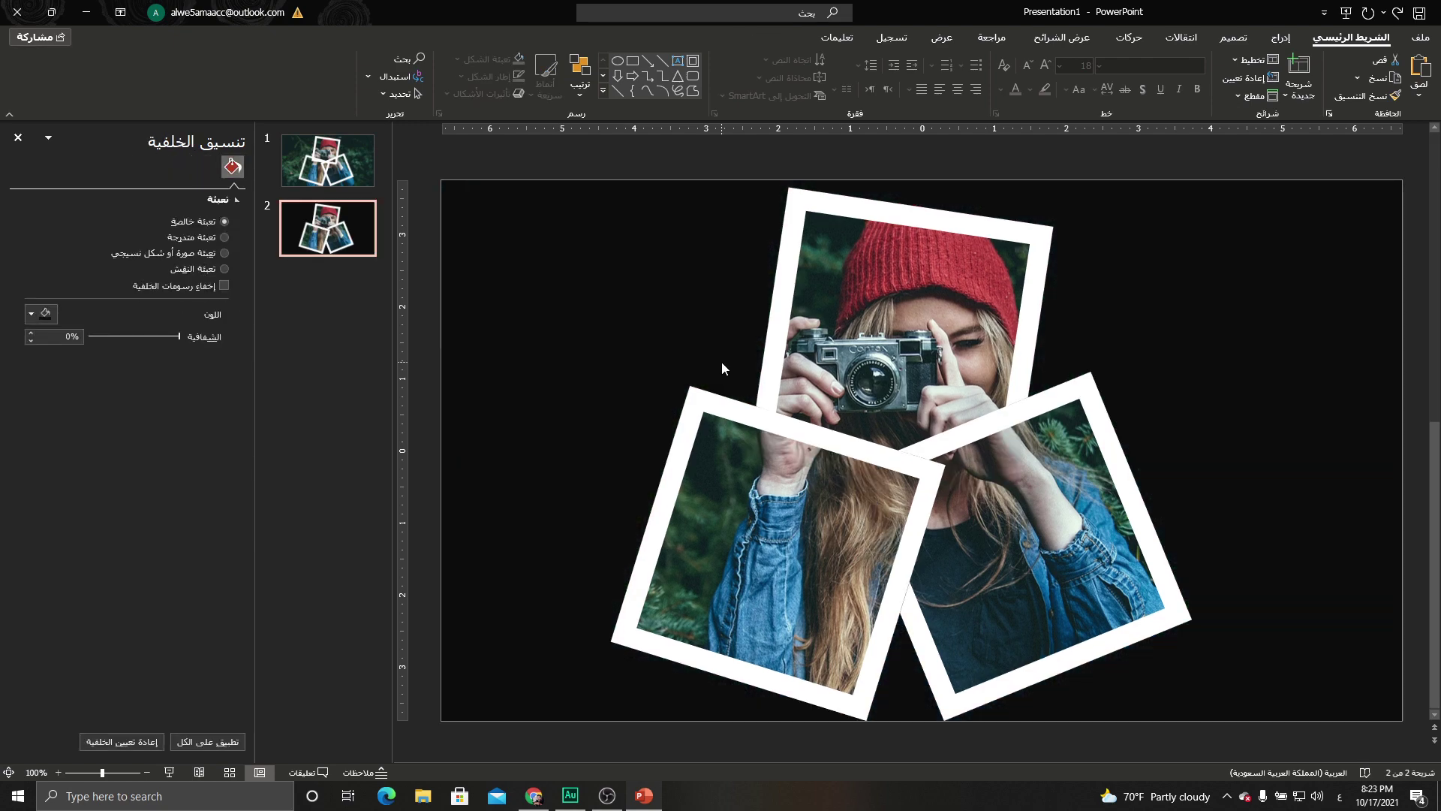
pyautogui.hotkey('ctrl', 'v')
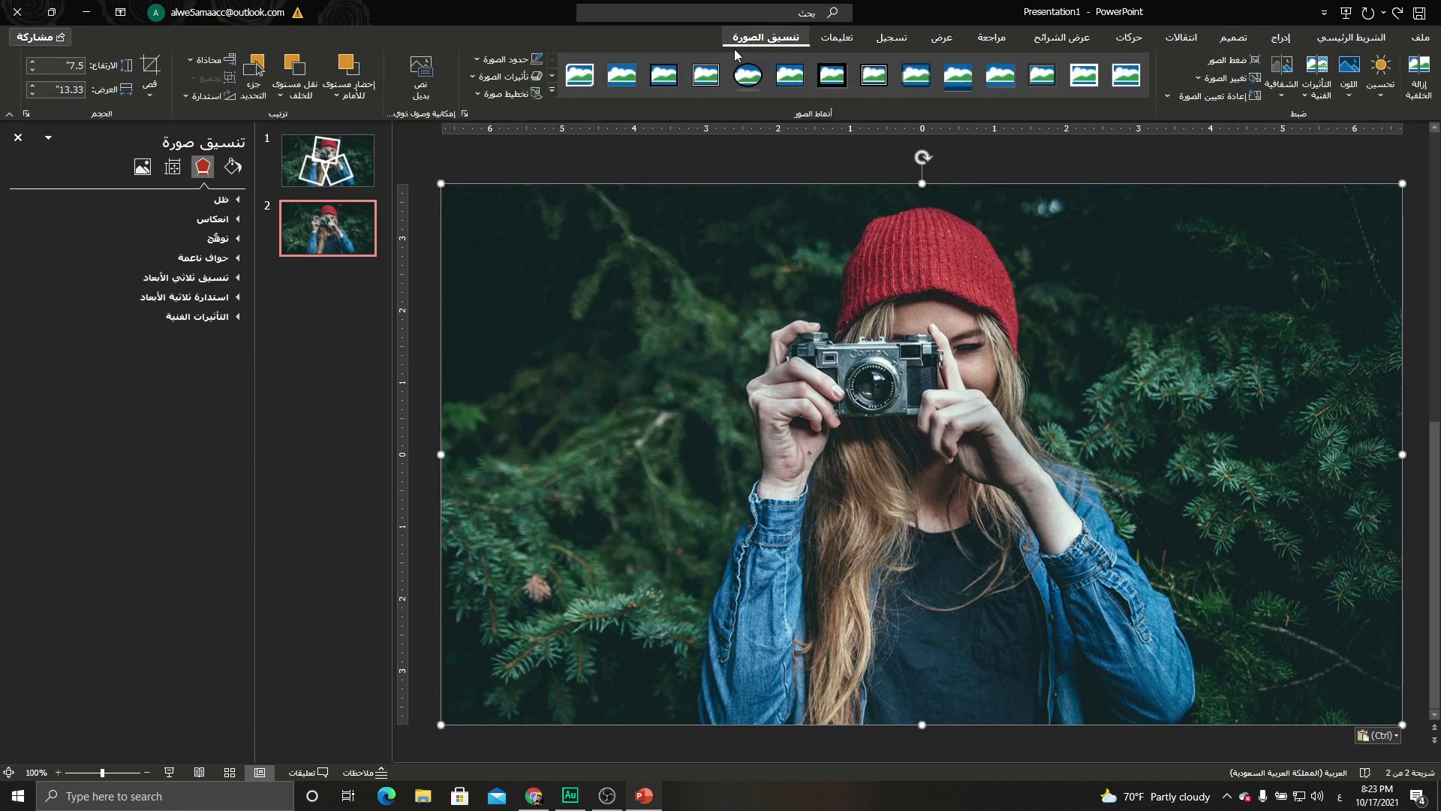
pyautogui.click(284, 95)
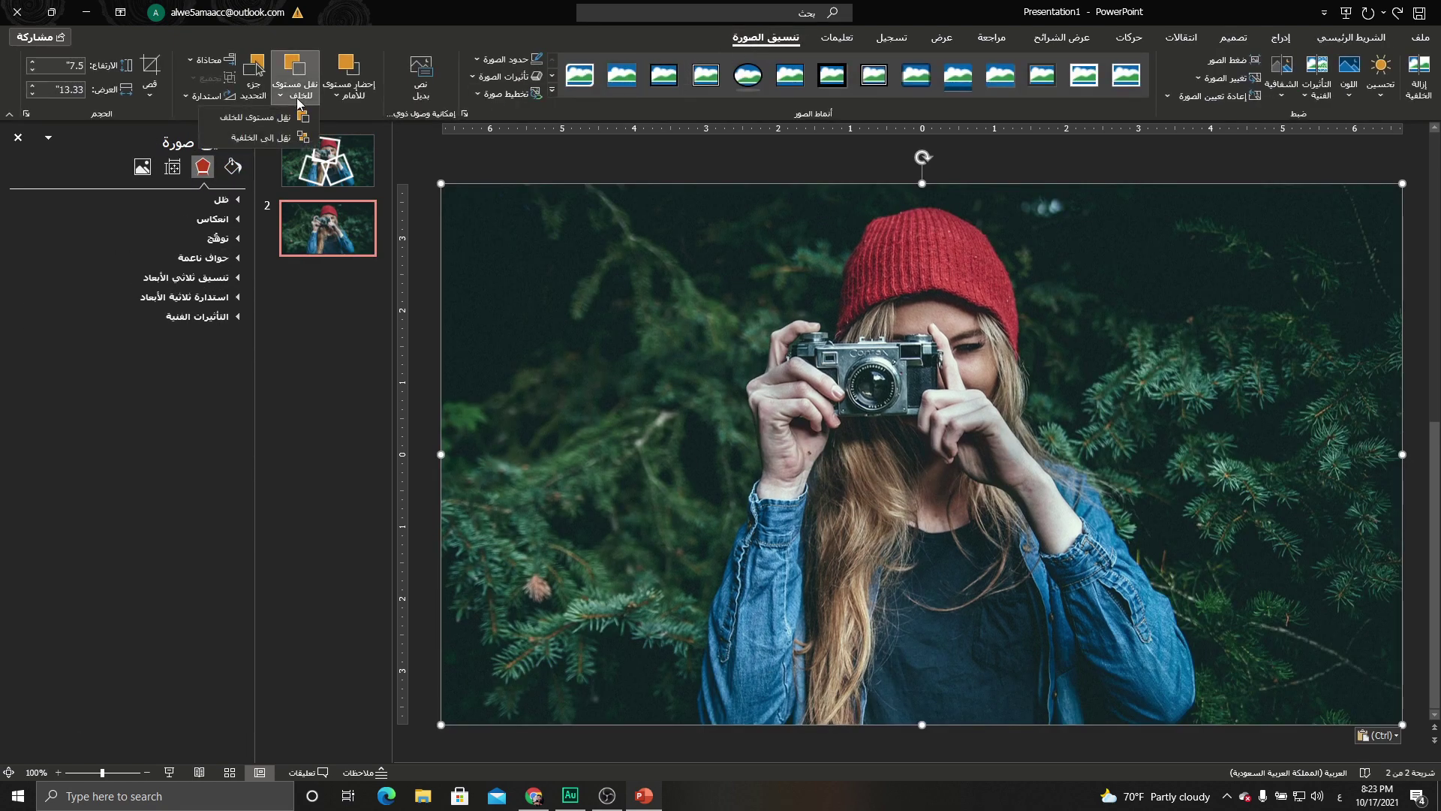
pyautogui.click(272, 139)
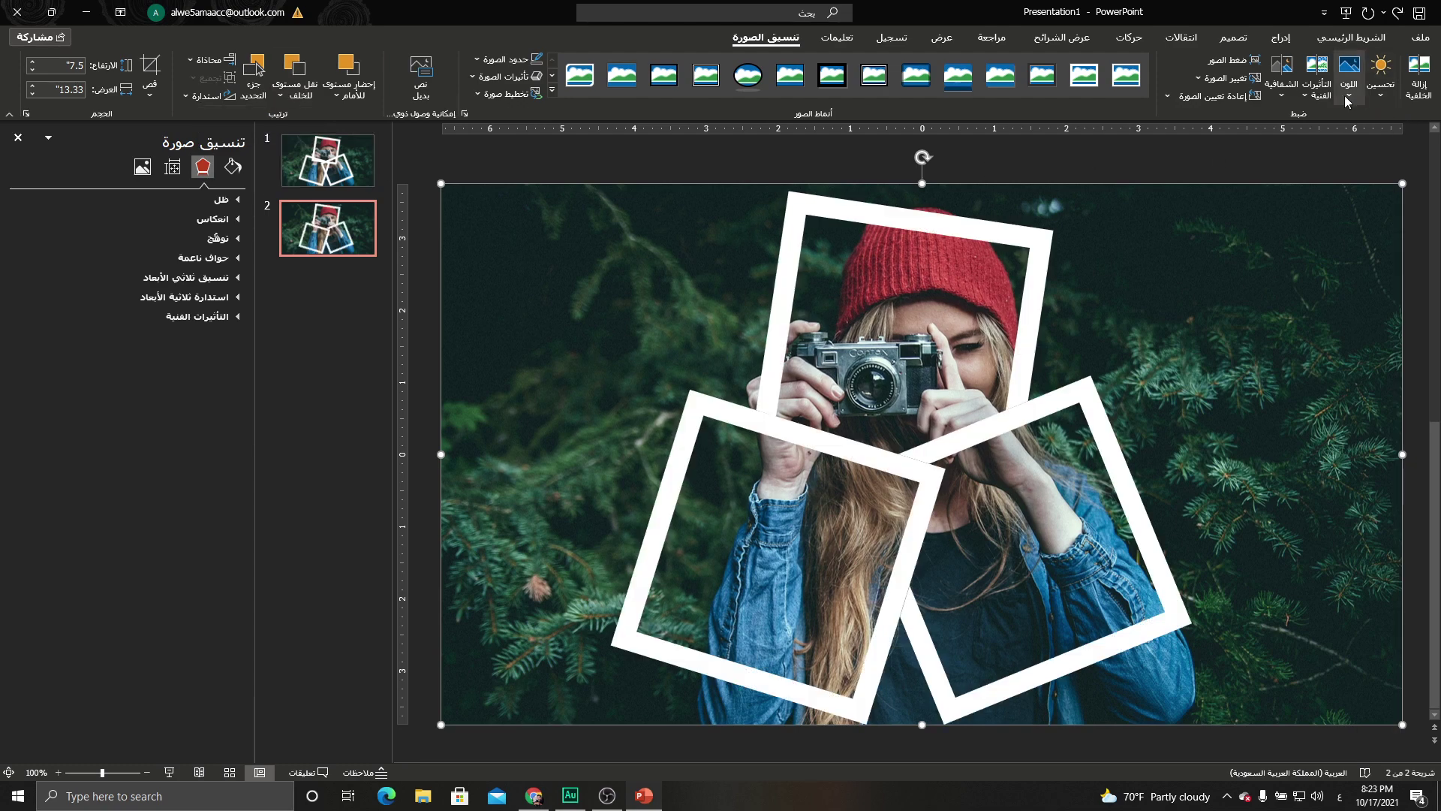
# Recolour the background photo to greyscale
pyautogui.click(1349, 71)
pyautogui.click(1319, 148)
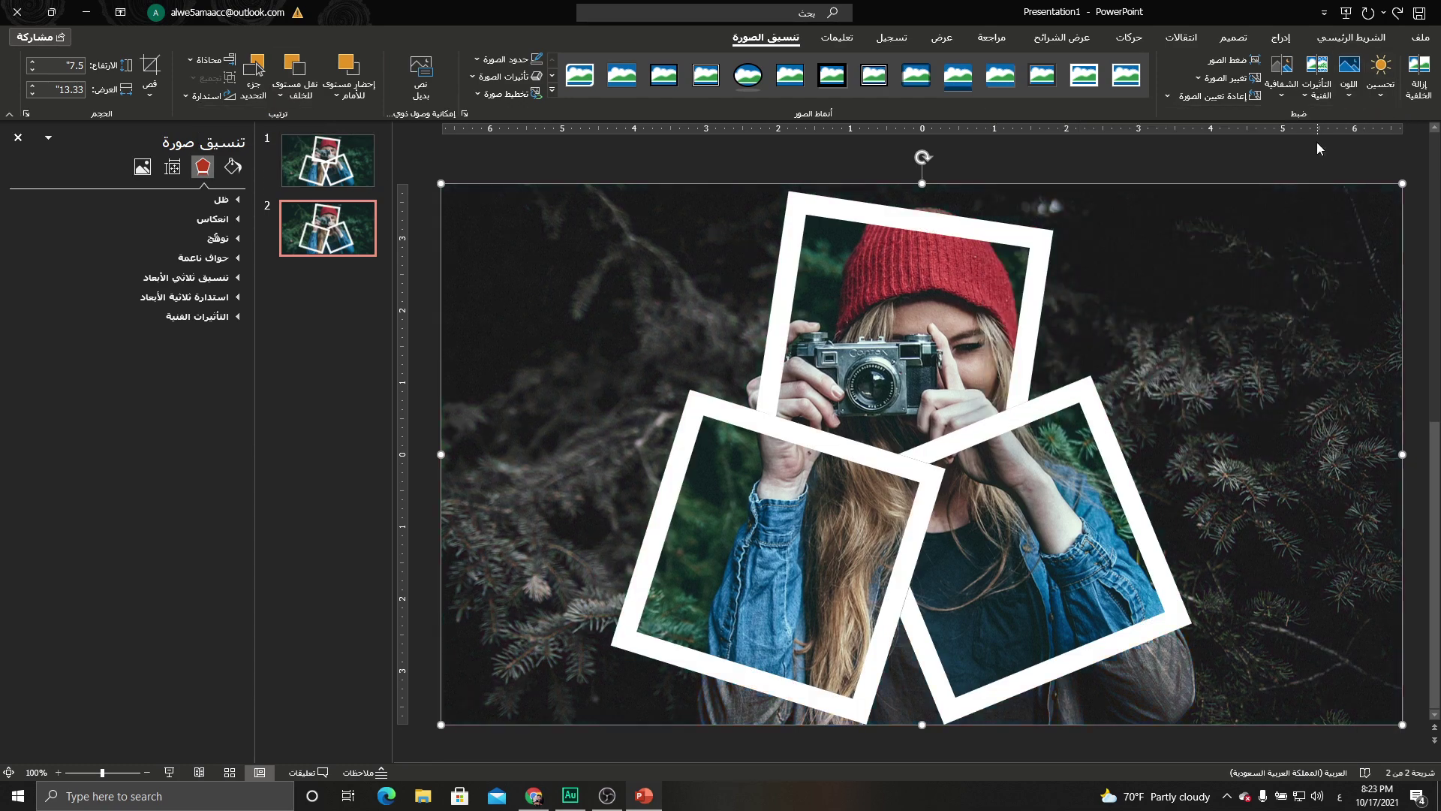
pyautogui.click(1349, 71)
pyautogui.click(1016, 209)
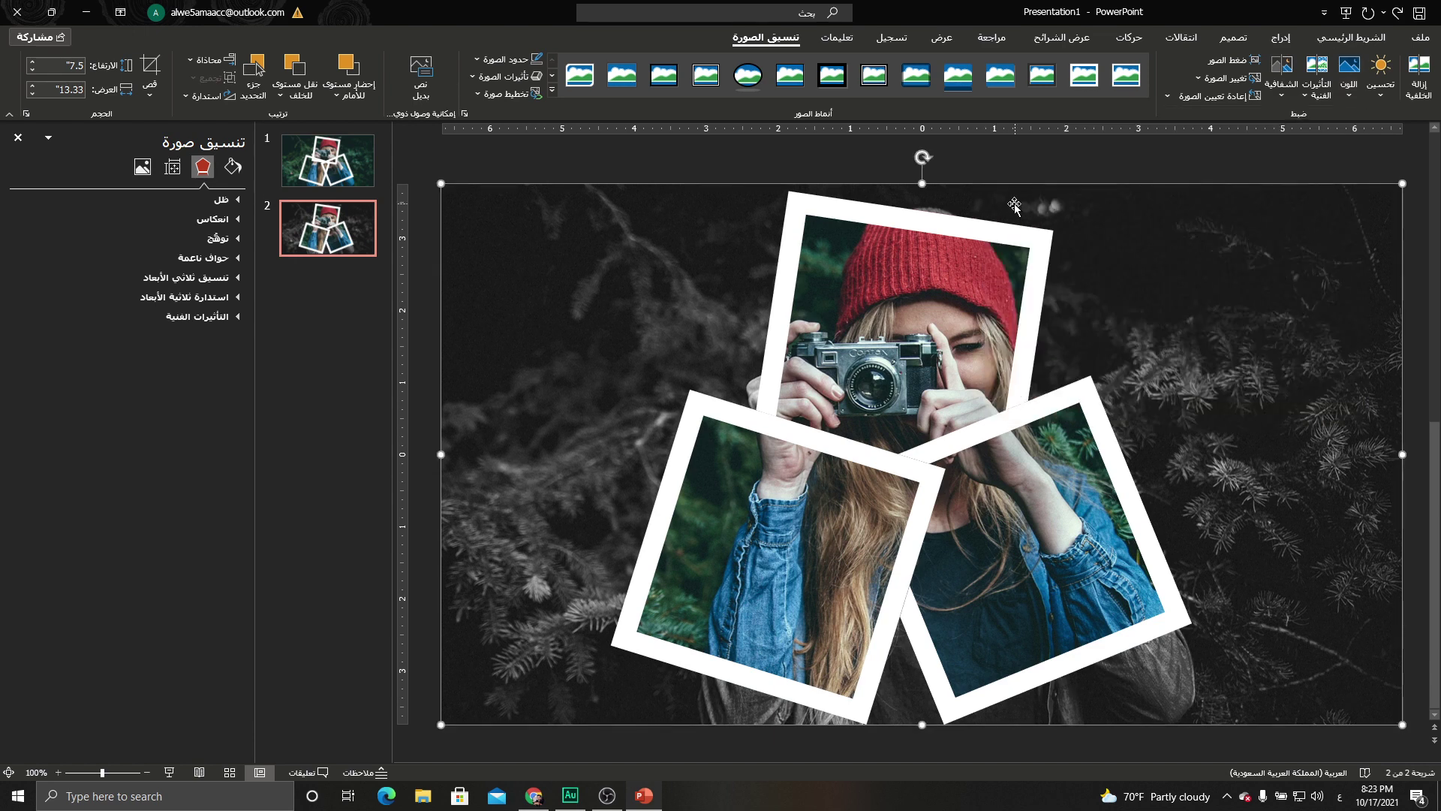
pyautogui.click(904, 243)
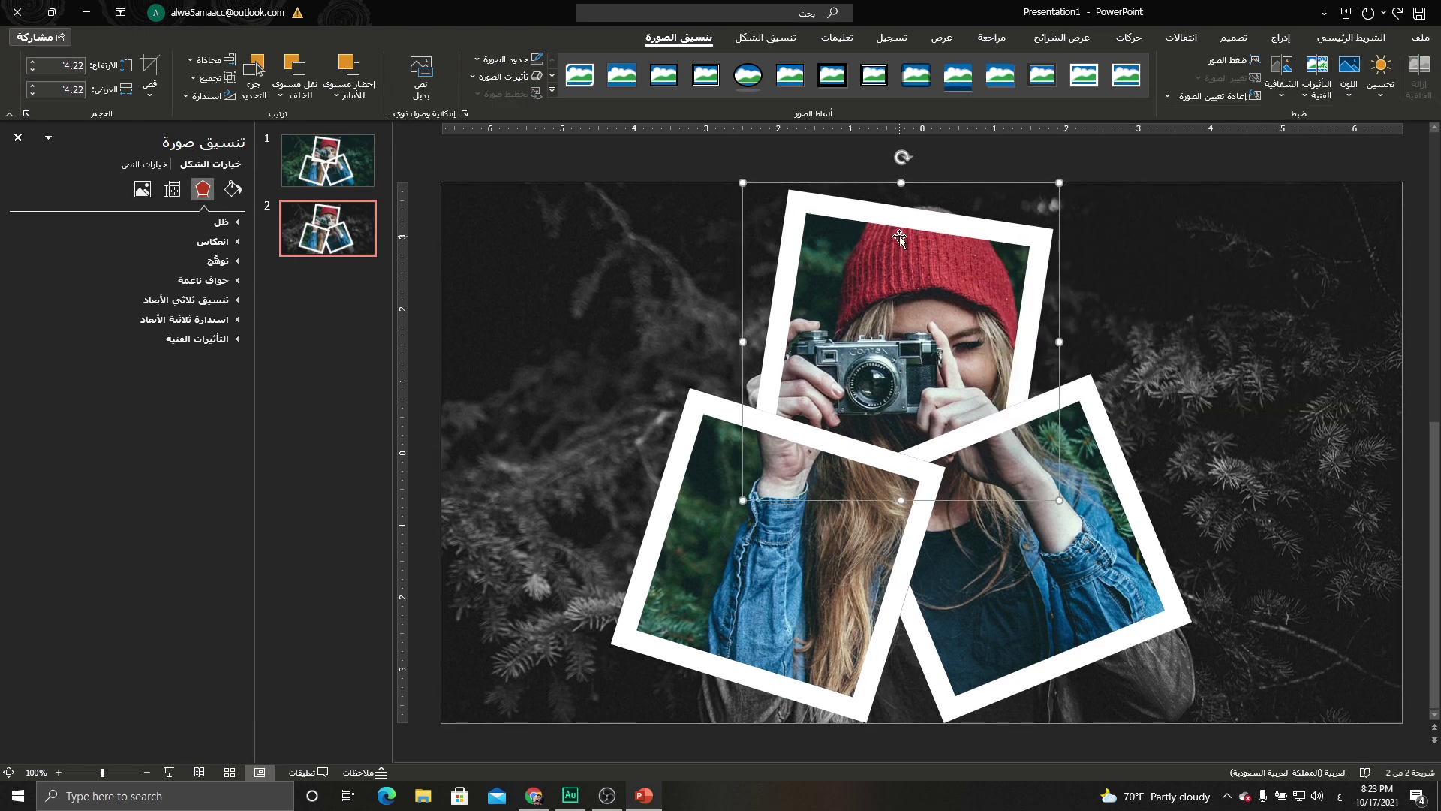
# Give the top, right and left frame groups a Fade entrance, the right and left starting After Previous
pyautogui.click(1129, 37)
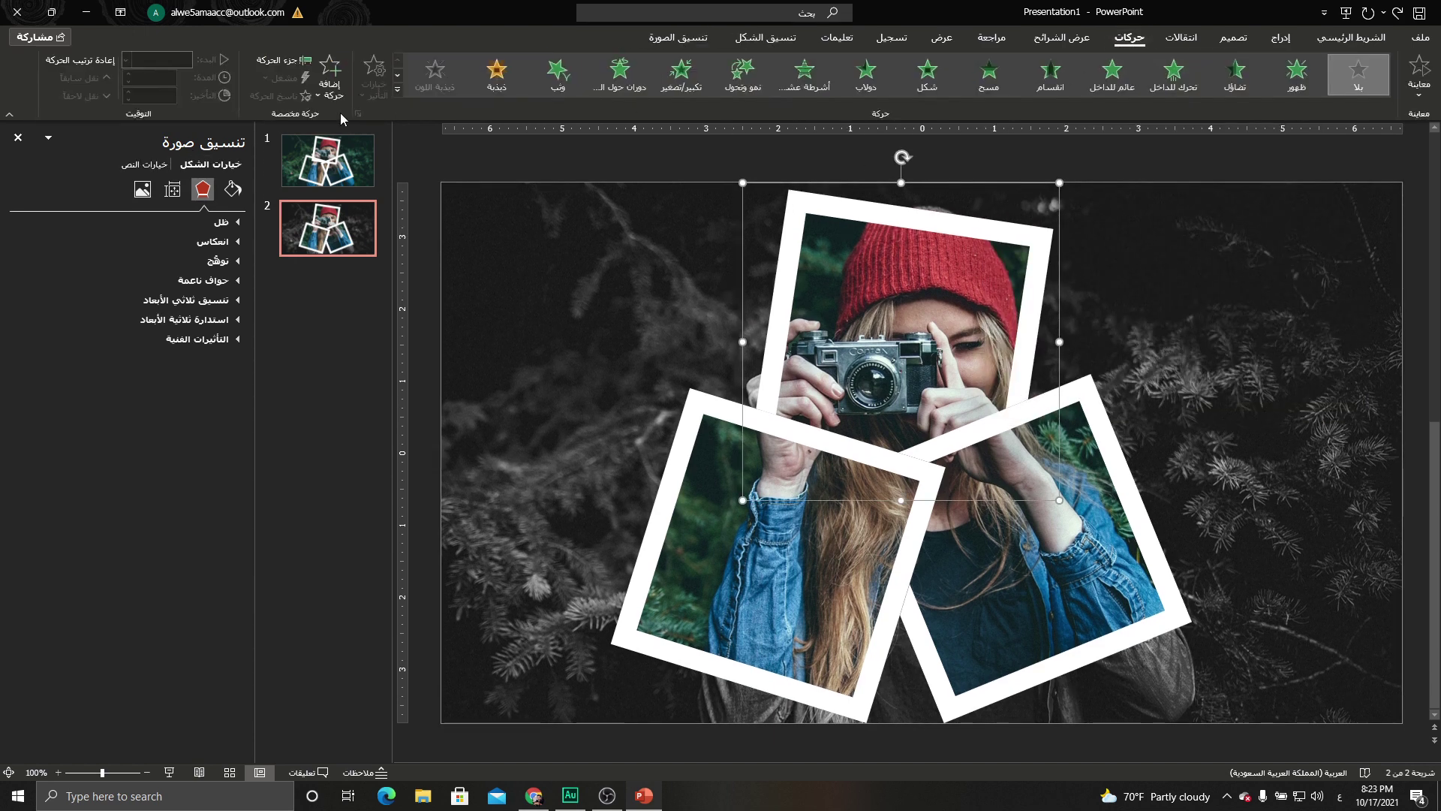
pyautogui.click(306, 61)
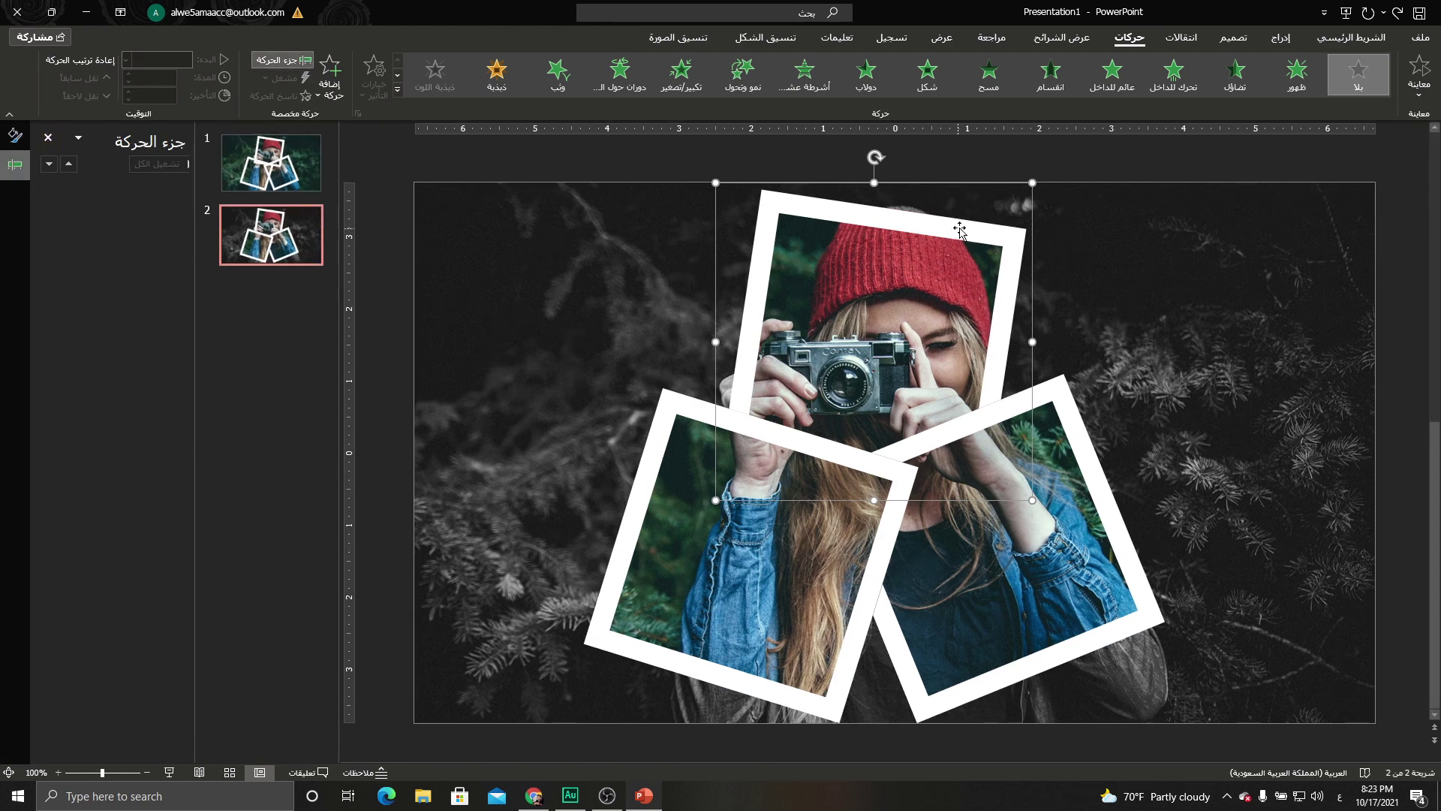
pyautogui.click(1236, 75)
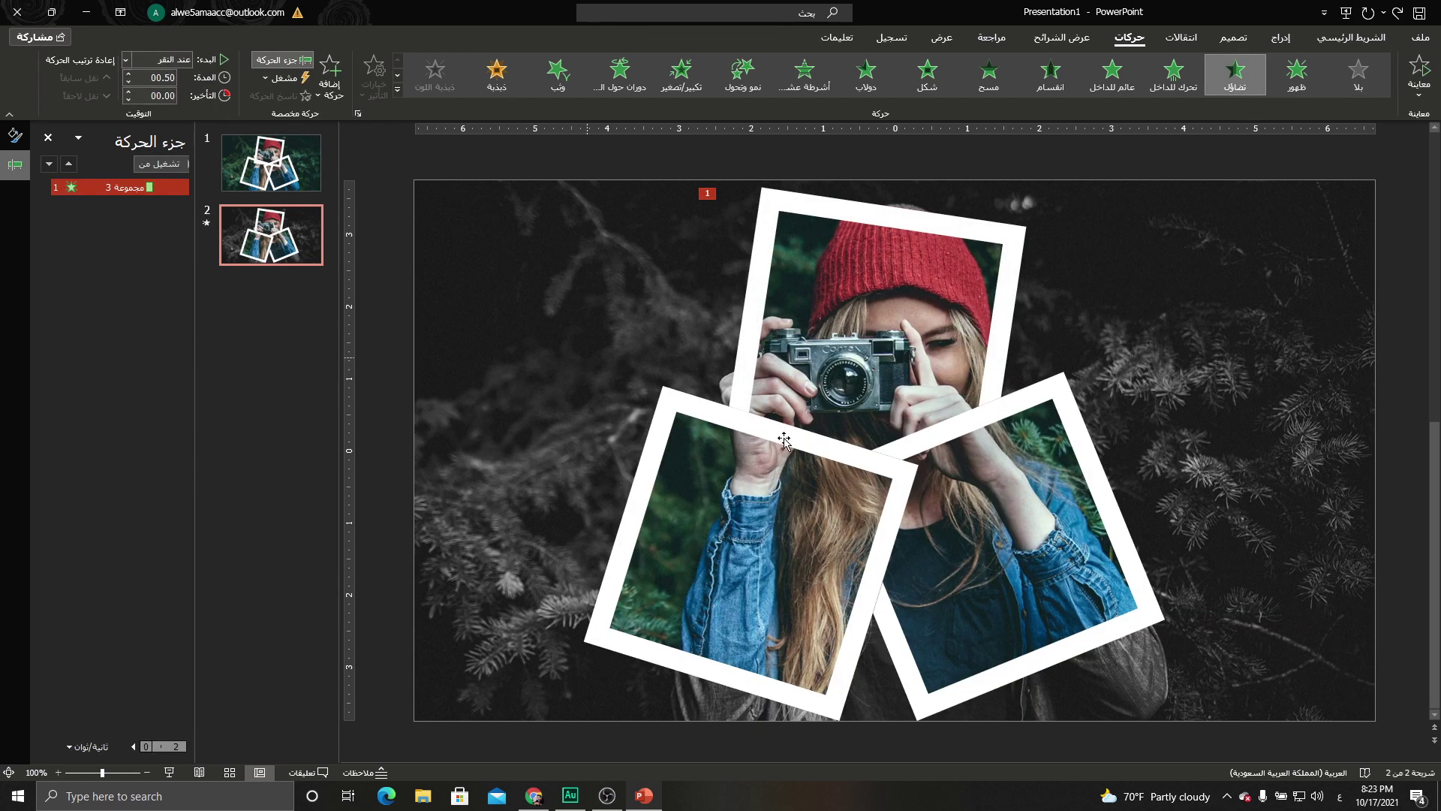
pyautogui.click(1059, 439)
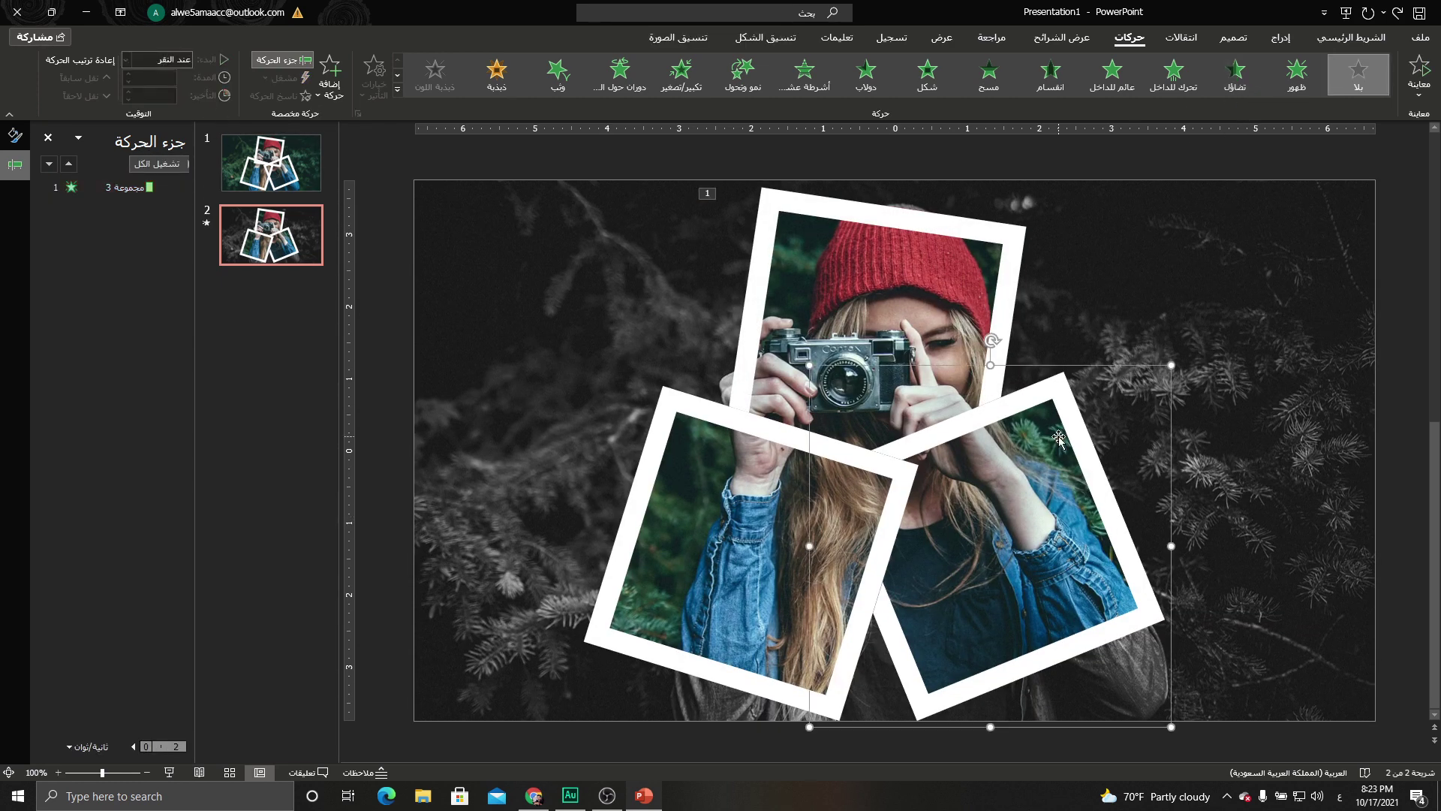
pyautogui.click(1235, 73)
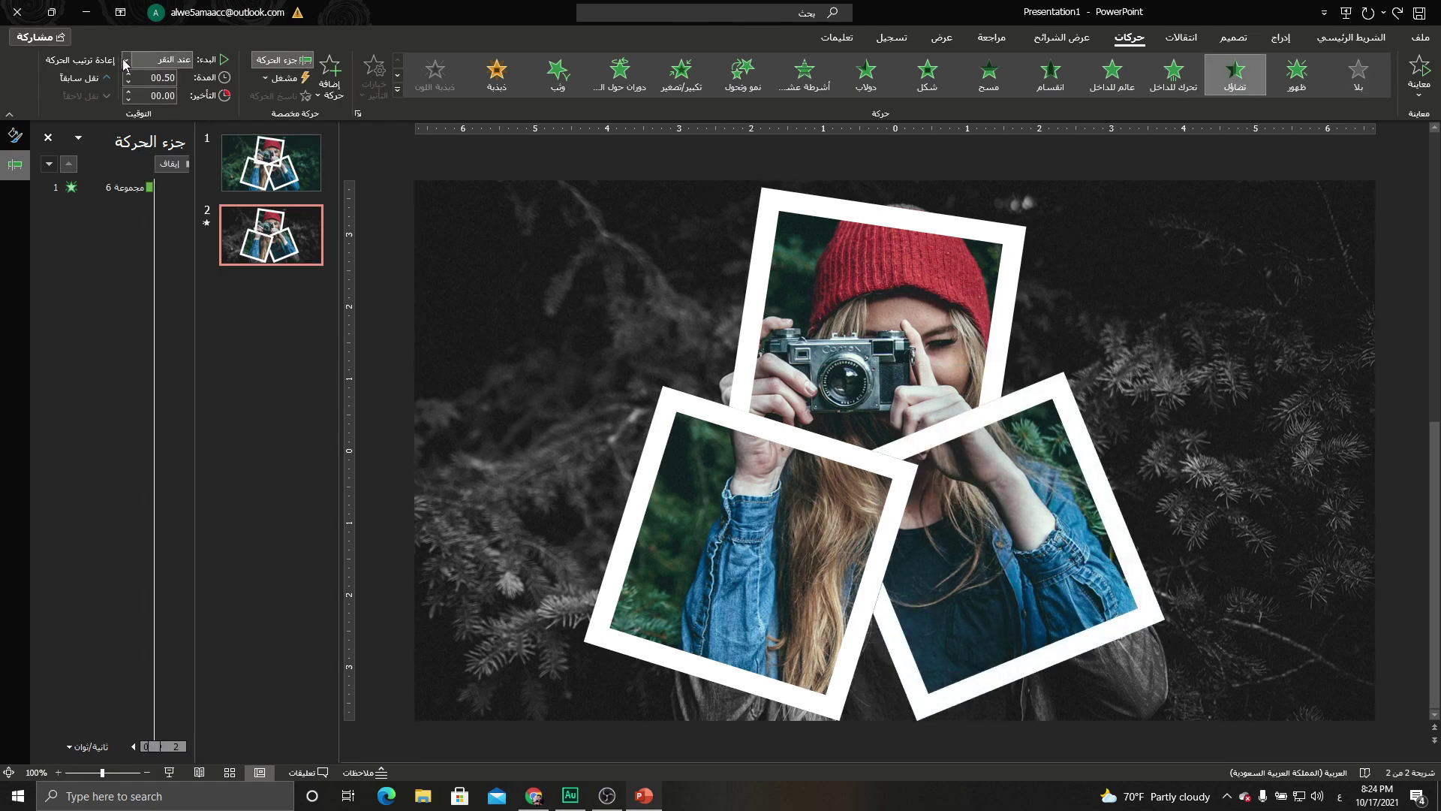
pyautogui.click(154, 59)
pyautogui.click(168, 111)
pyautogui.click(719, 451)
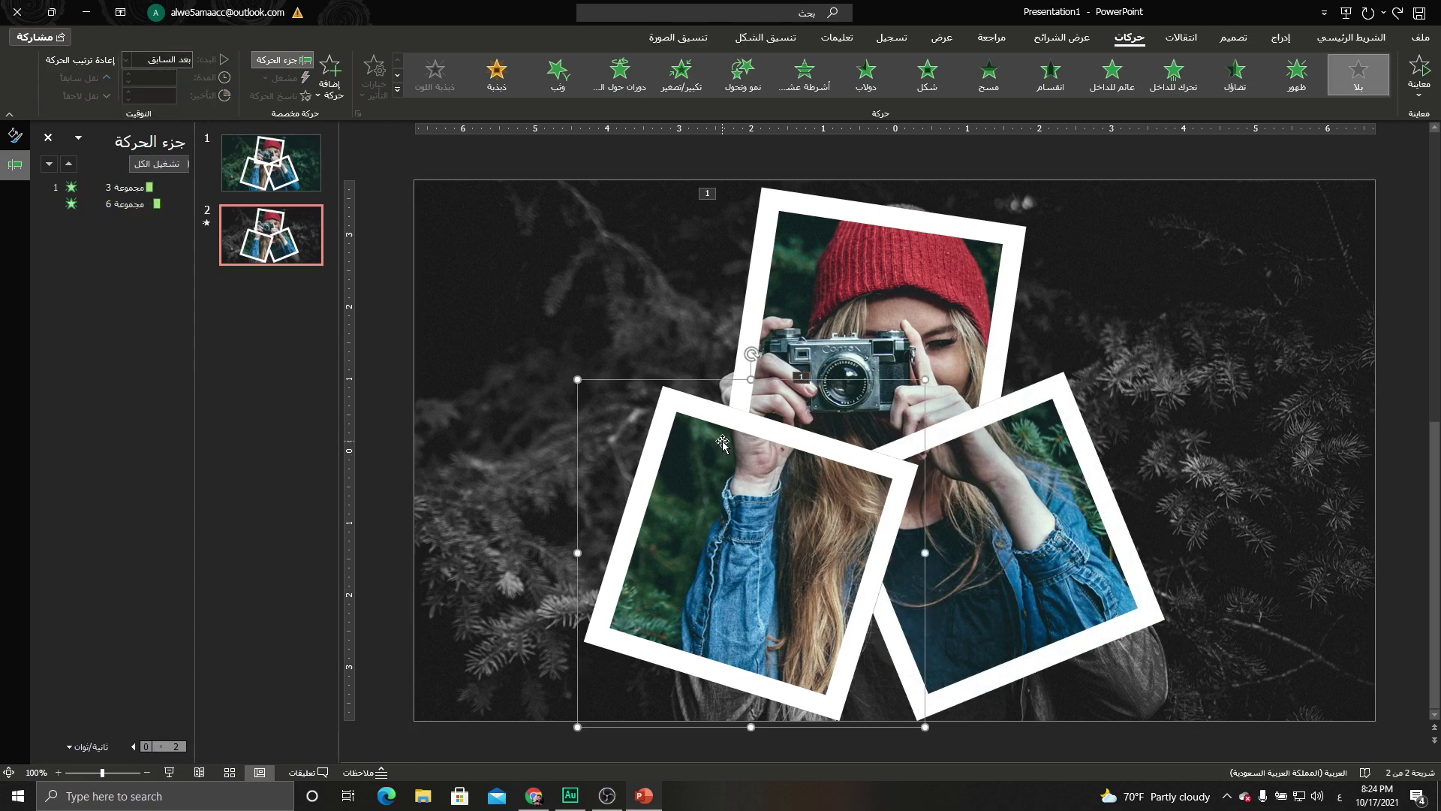
pyautogui.click(1236, 73)
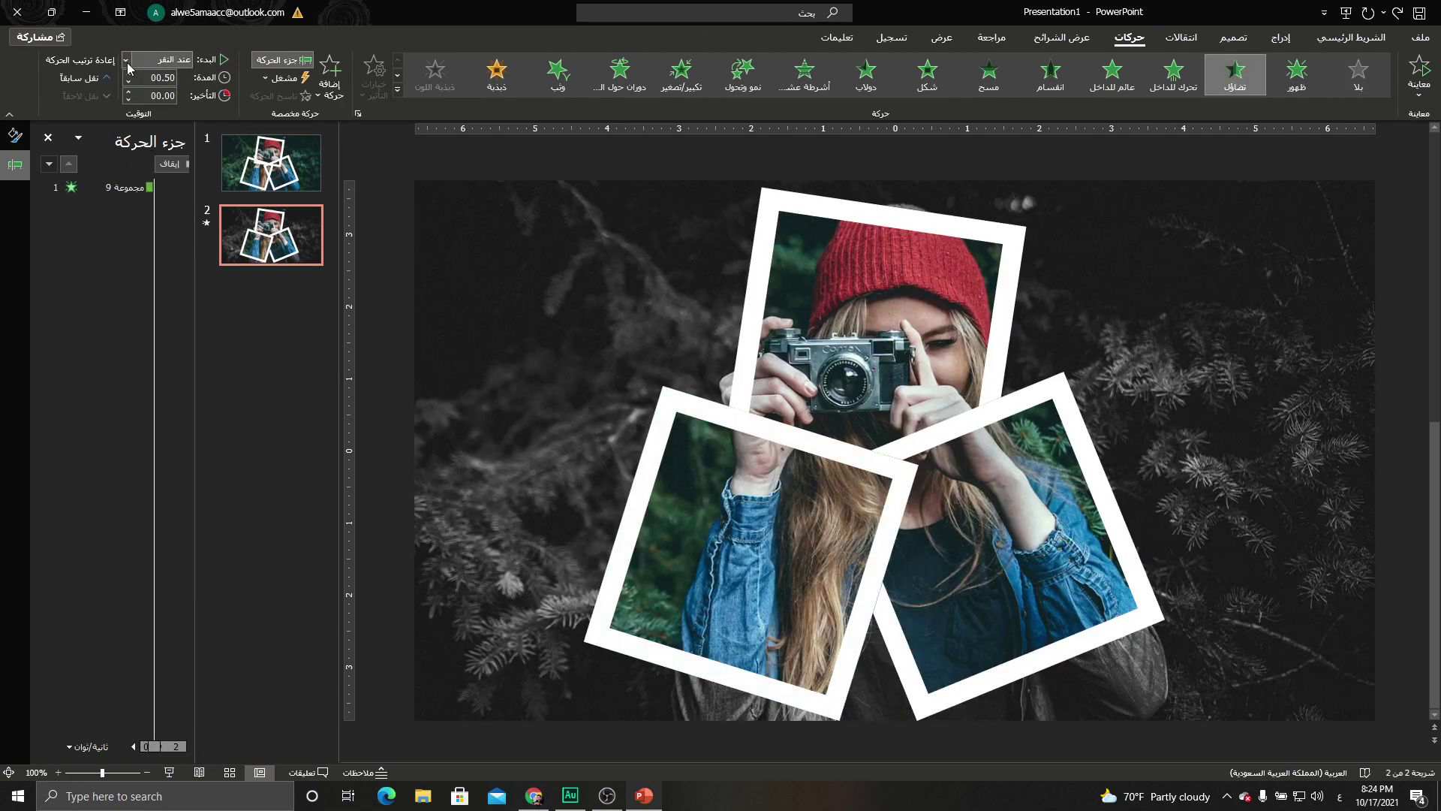
pyautogui.click(126, 59)
pyautogui.click(175, 115)
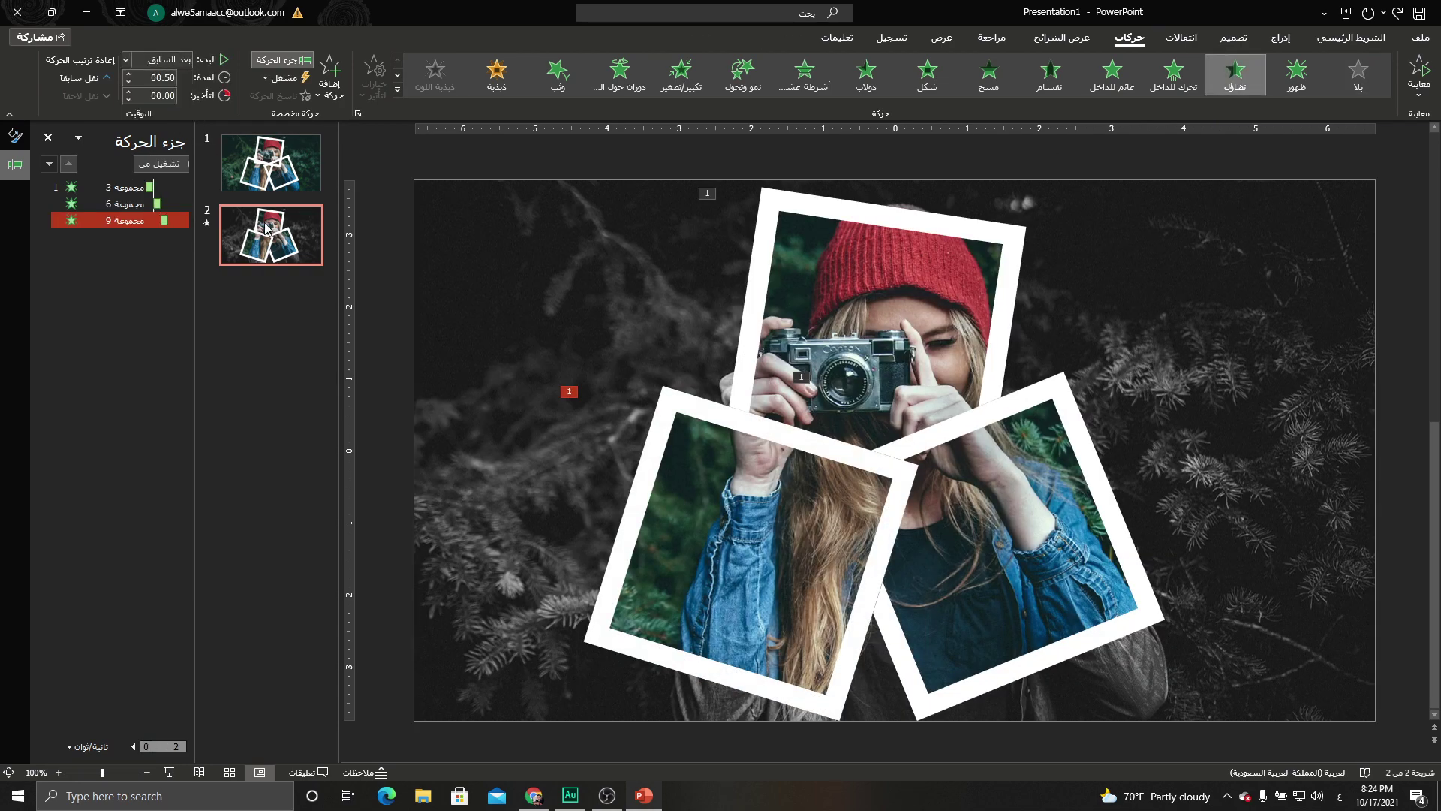
# Start the slide show from the current collage slide to watch the frames fade in
pyautogui.click(170, 773)
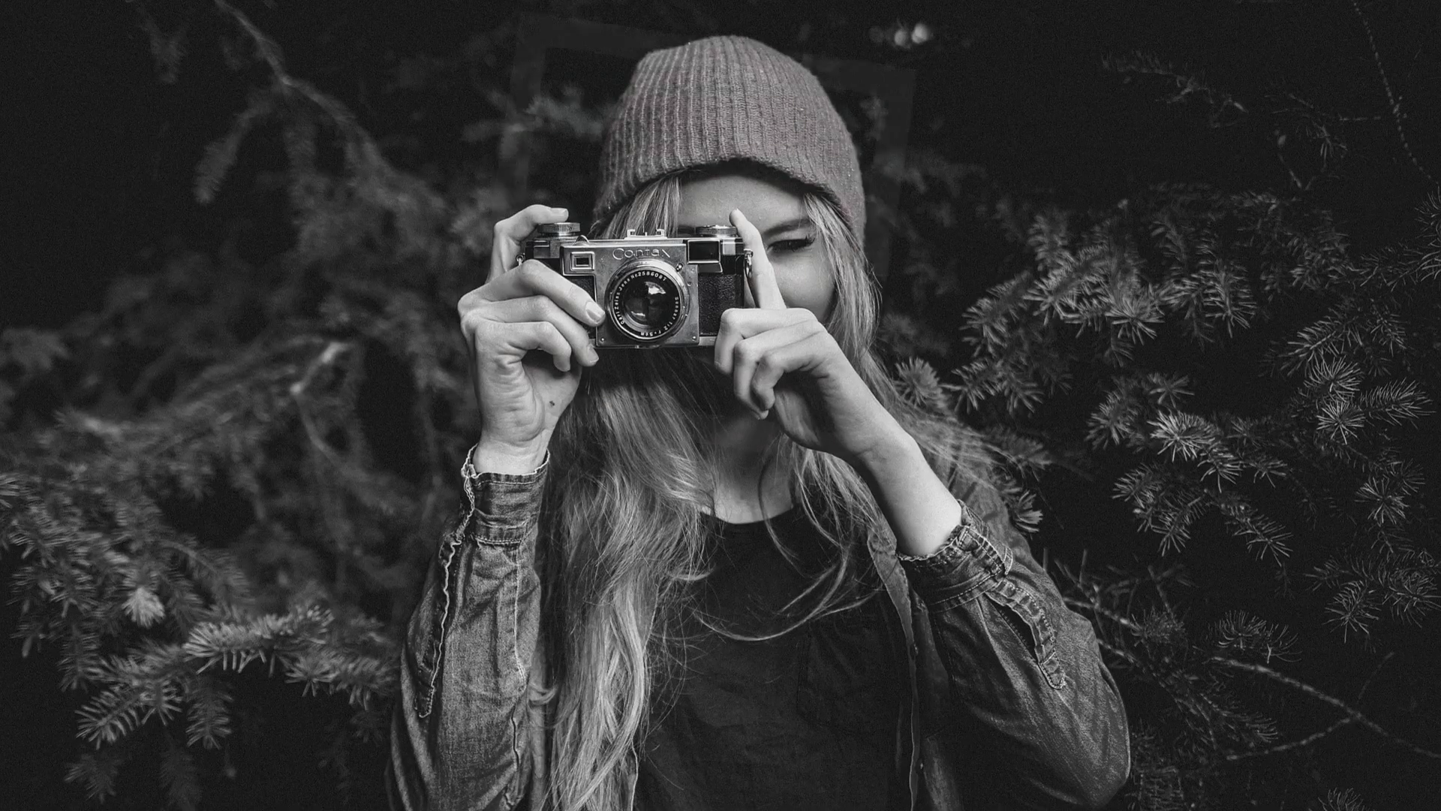